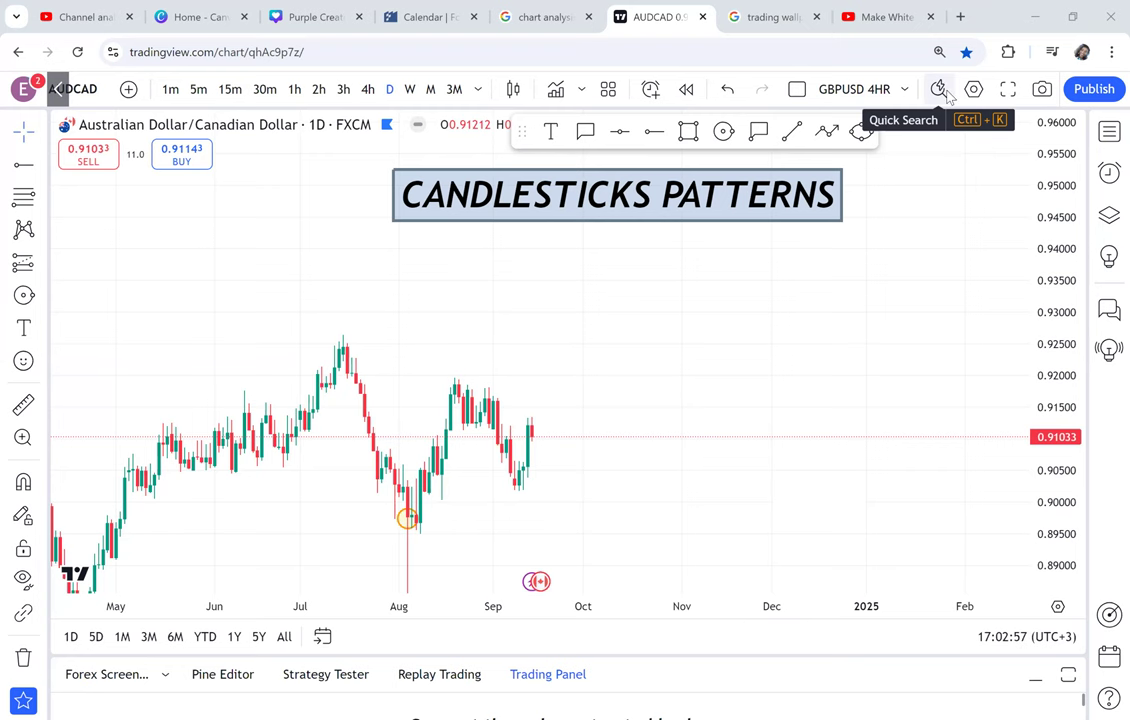
# Step: Look over the AUDCAD daily candlesticks and price swings from early 2024 through September 2024
pyautogui.scroll(4, 540, 417)
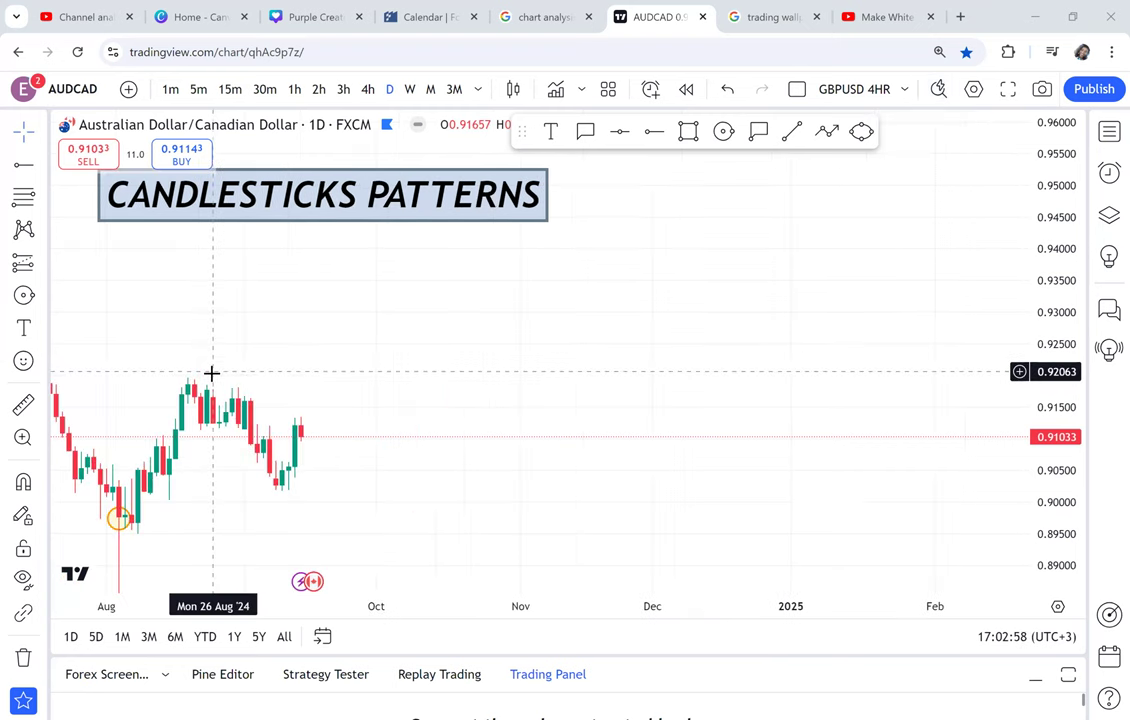
pyautogui.moveTo(237, 377); pyautogui.dragTo(859, 371)
pyautogui.scroll(1, 813, 452)
pyautogui.moveTo(812, 449); pyautogui.dragTo(817, 386)
pyautogui.scroll(-2, 810, 390)
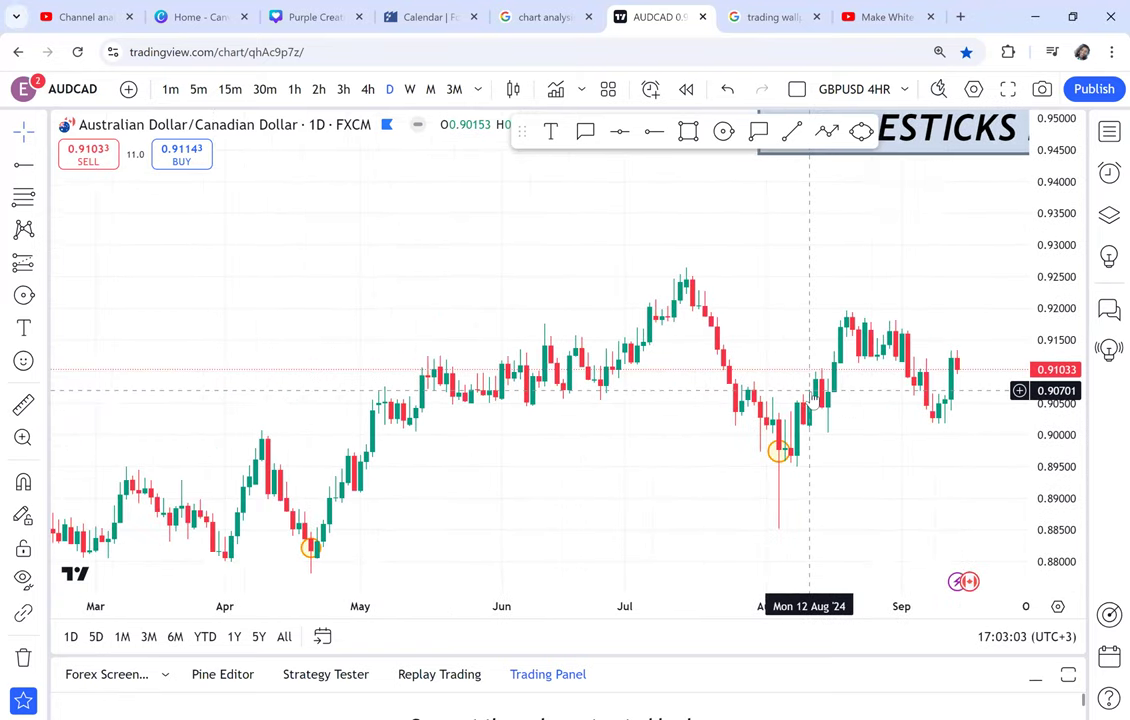
pyautogui.scroll(-2, 812, 392)
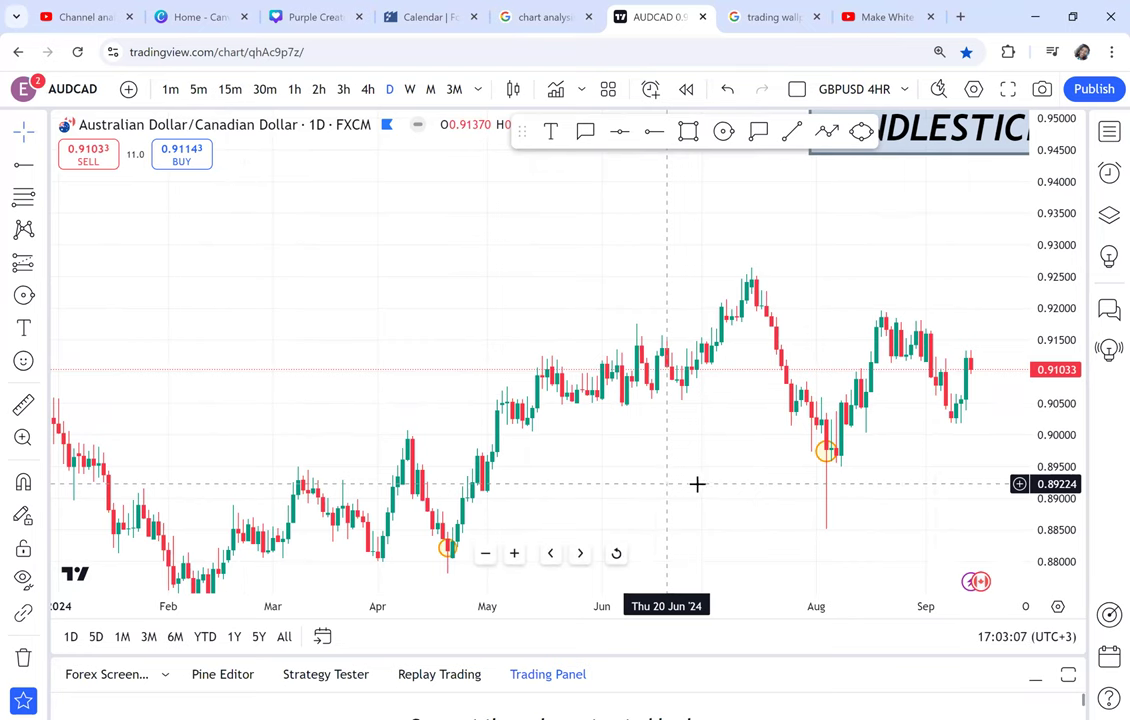
pyautogui.moveTo(808, 462); pyautogui.dragTo(368, 378)
pyautogui.moveTo(660, 484); pyautogui.dragTo(635, 495)
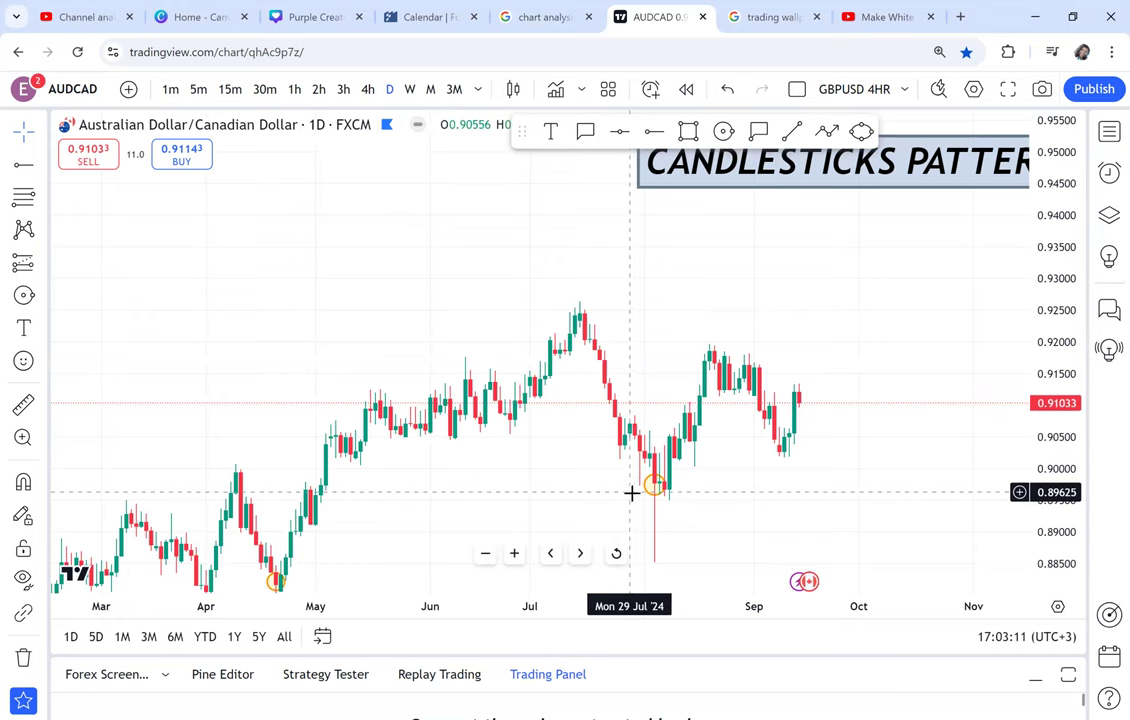
pyautogui.moveTo(845, 347); pyautogui.dragTo(758, 504)
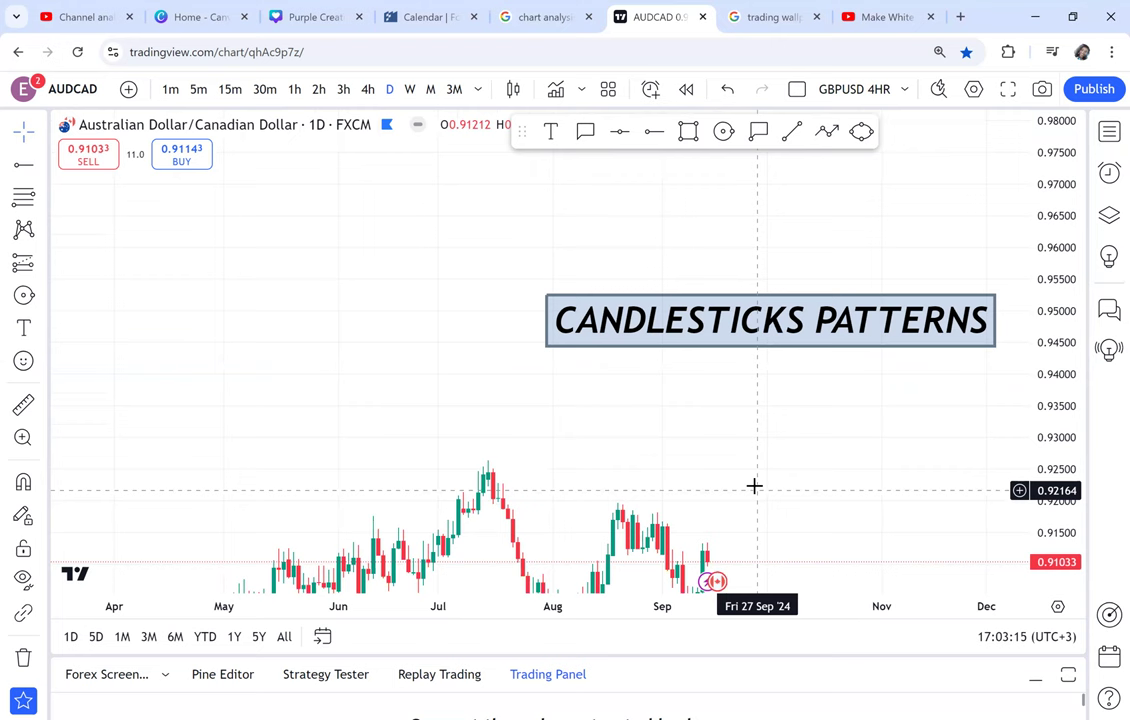
# Step: Draw a vertical trend line in the empty area above the candles, from about 1.008 down to about 0.962 in mid-May
pyautogui.moveTo(341, 262); pyautogui.dragTo(597, 535)
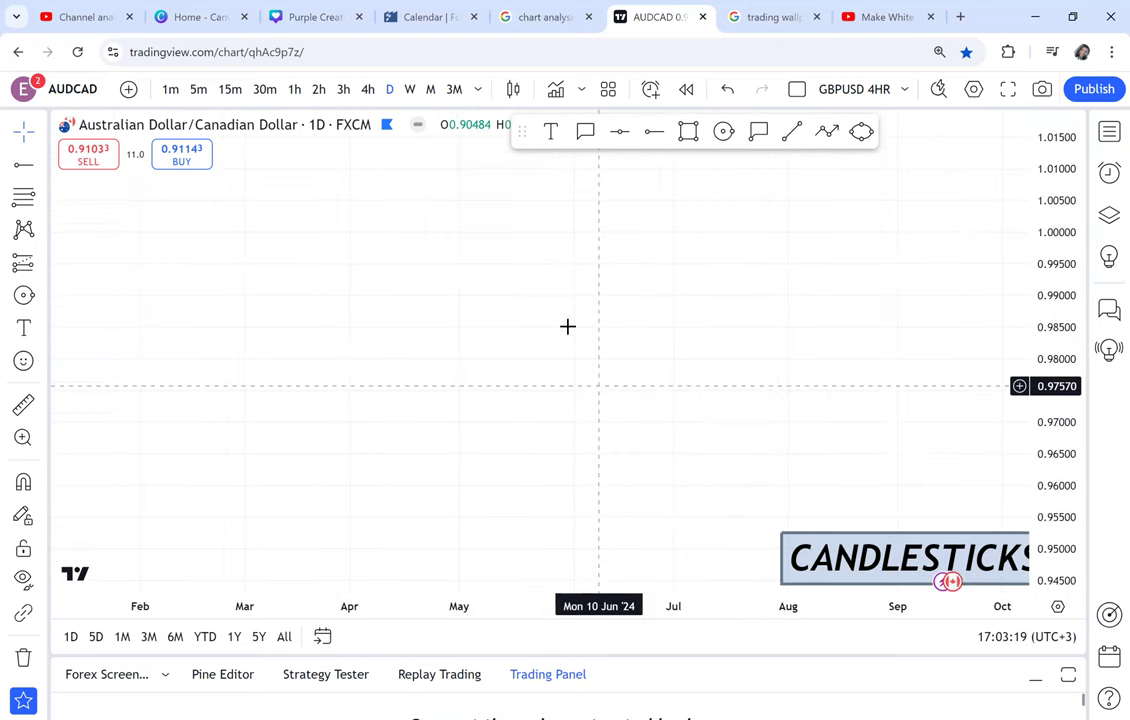
pyautogui.click(553, 135)
pyautogui.click(793, 133)
pyautogui.click(517, 181)
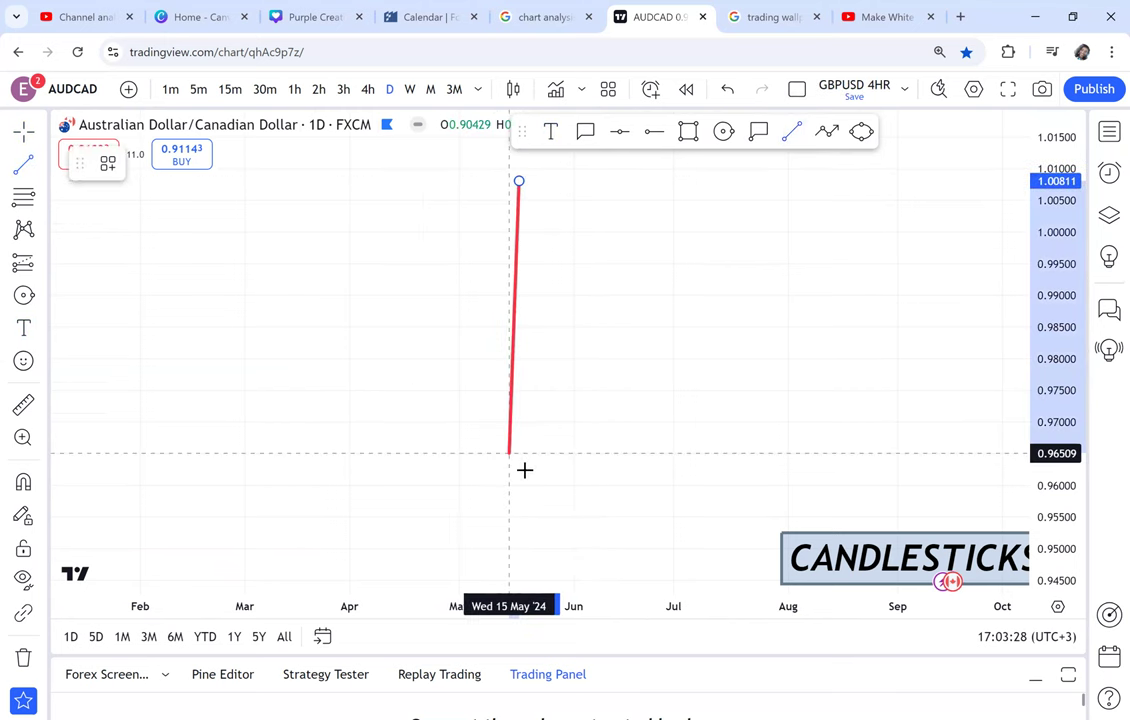
pyautogui.click(520, 470)
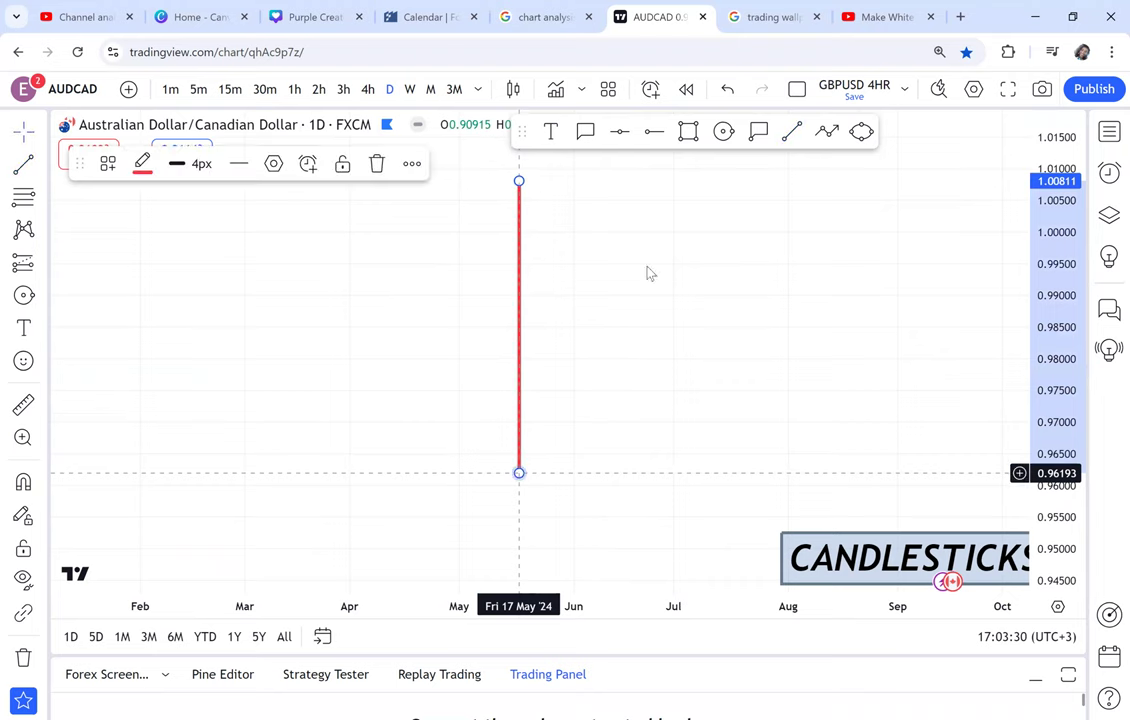
# Step: Add a text label "30 MIN" beside the upper end of the vertical line, on its earlier-date side
pyautogui.click(550, 131)
pyautogui.click(336, 242)
pyautogui.write('3')
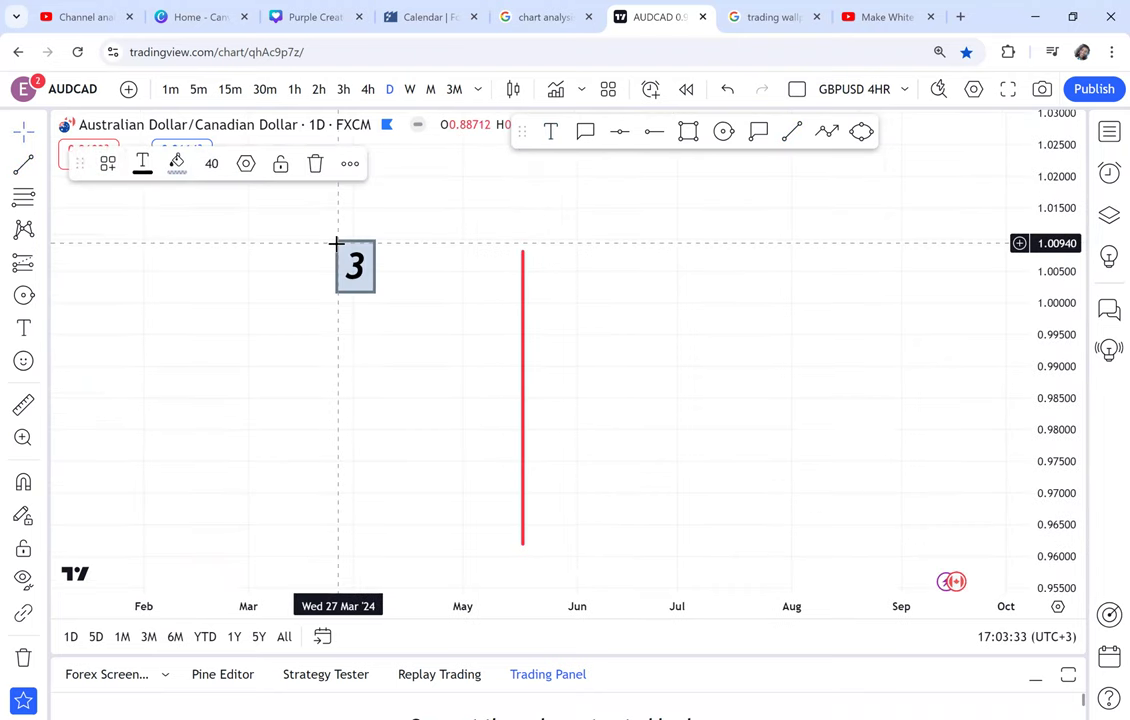
pyautogui.write('0 MIN')
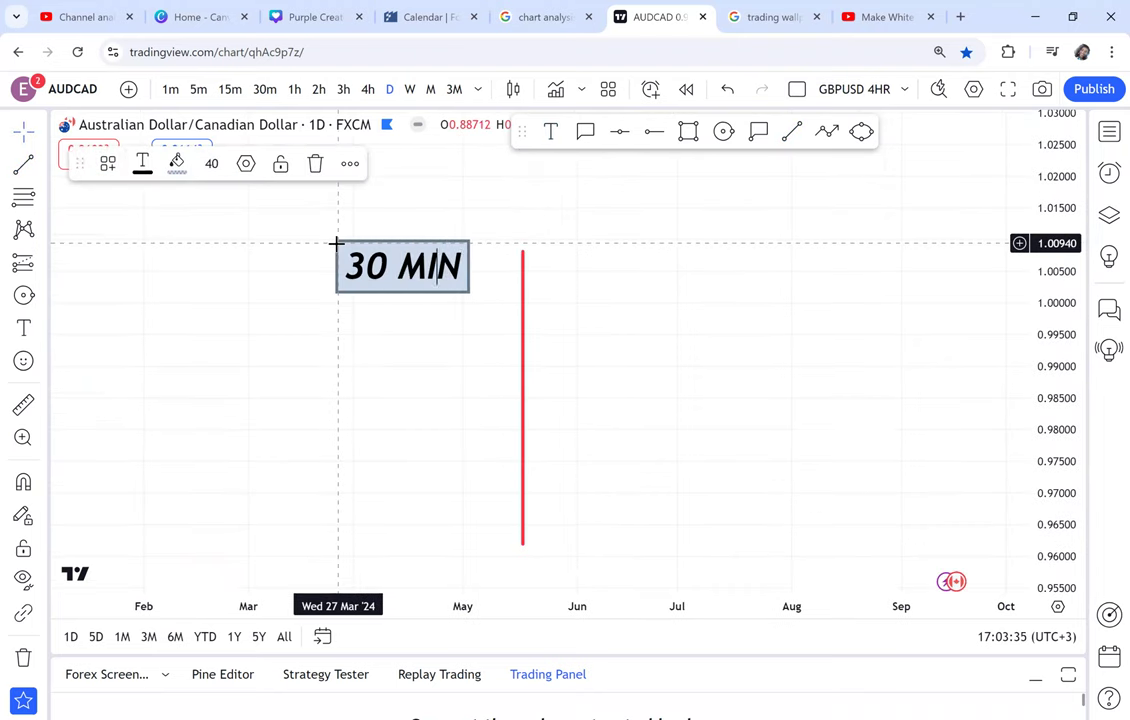
# Step: Add a text label "1HR" on the later-date side of the vertical line, level with the "30 MIN" label
pyautogui.click(550, 131)
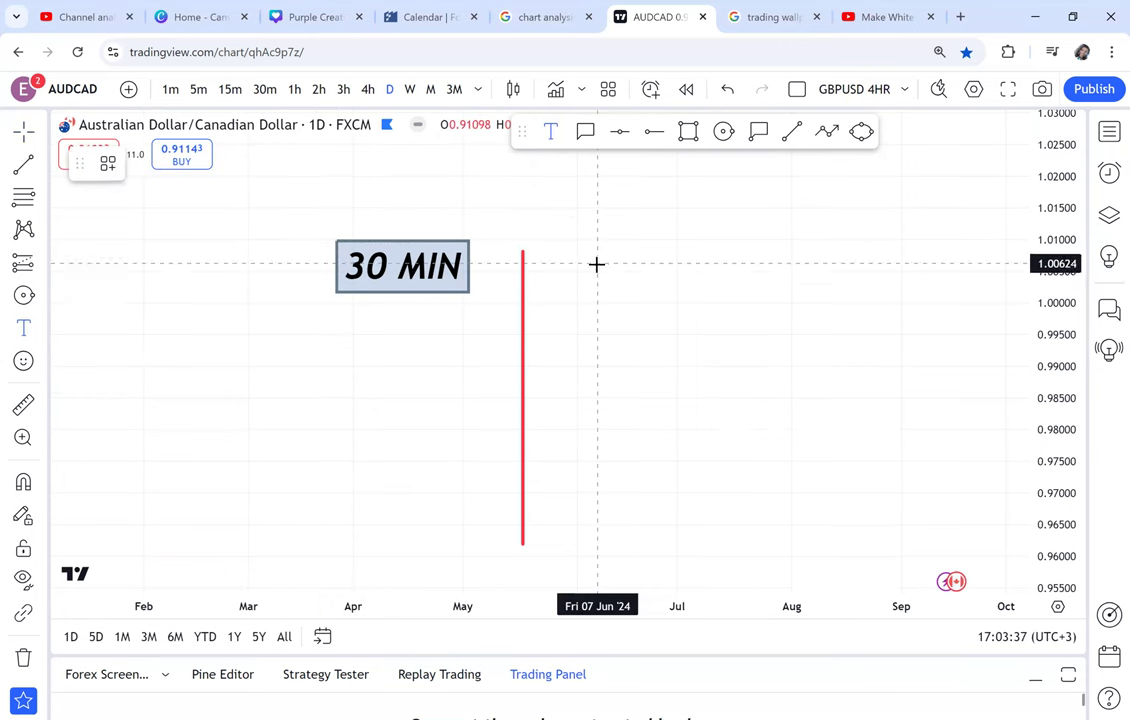
pyautogui.click(598, 251)
pyautogui.write('1')
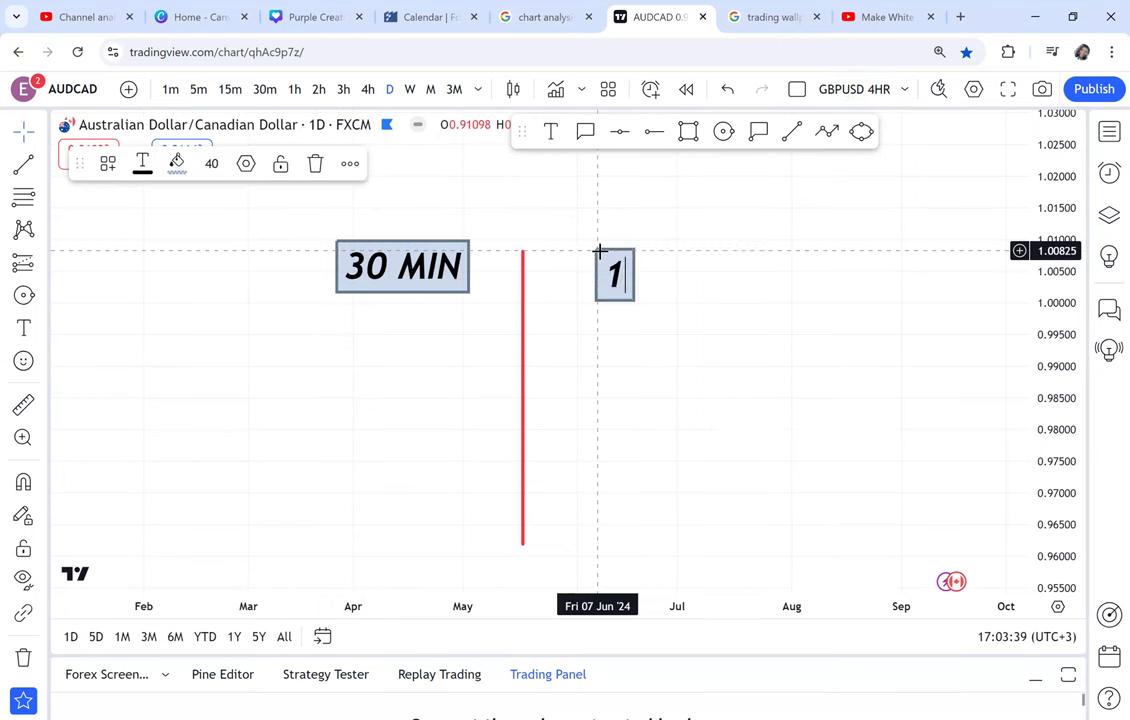
pyautogui.write('HR')
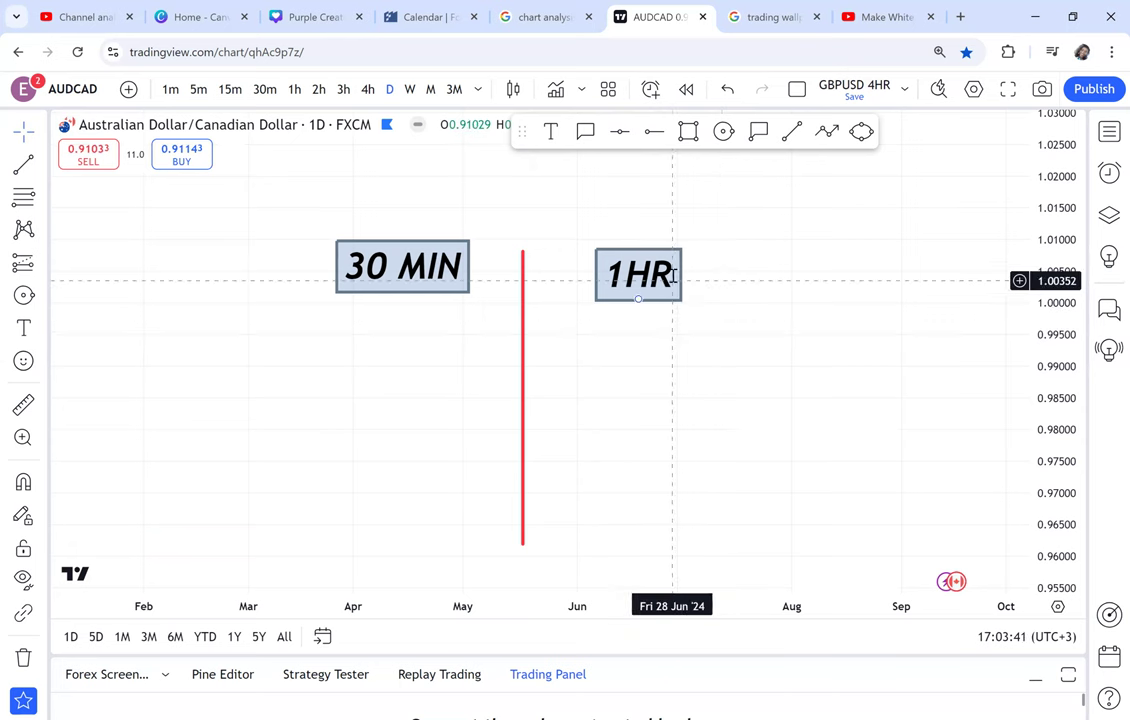
# Step: Draw a narrow candle-like rectangle below "30 MIN", from about 0.997 to 0.979, and fill it red at 100% opacity
pyautogui.click(688, 131)
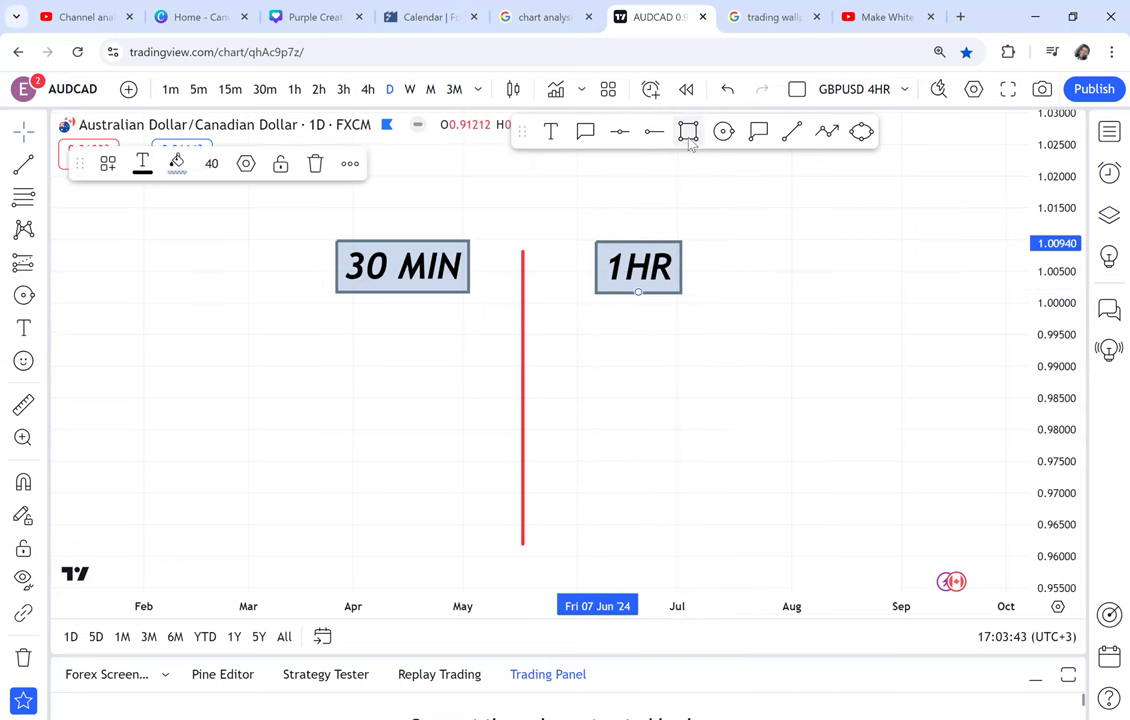
pyautogui.moveTo(338, 320); pyautogui.dragTo(363, 437)
pyautogui.click(176, 163)
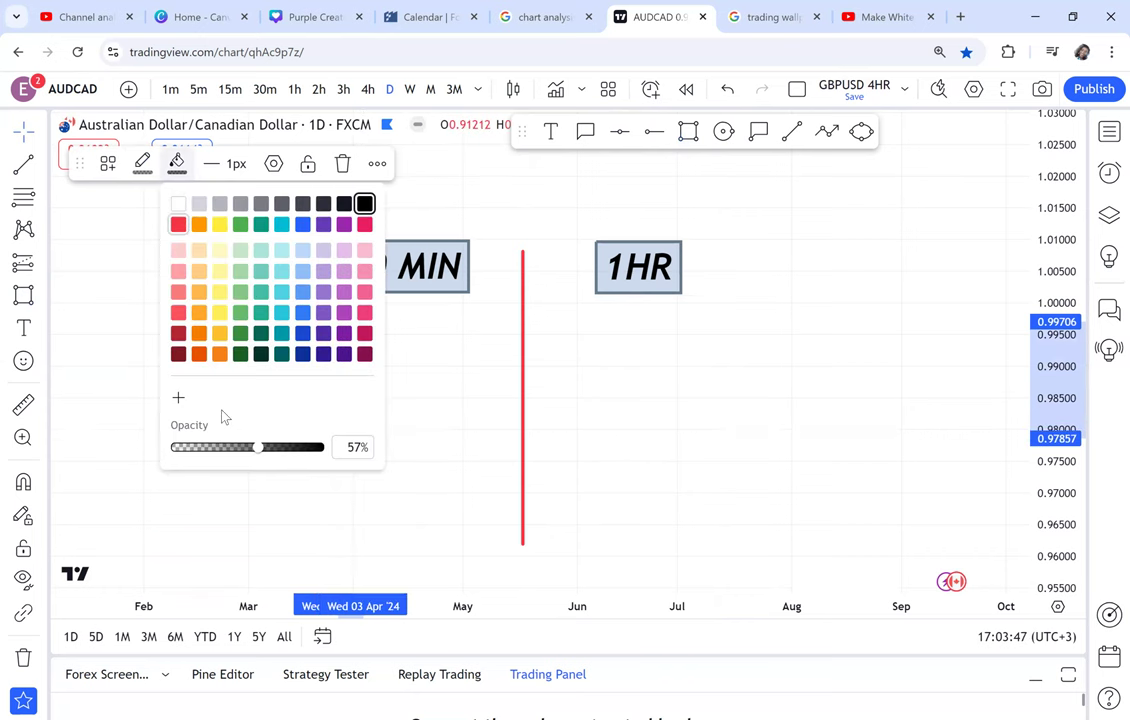
pyautogui.click(318, 449)
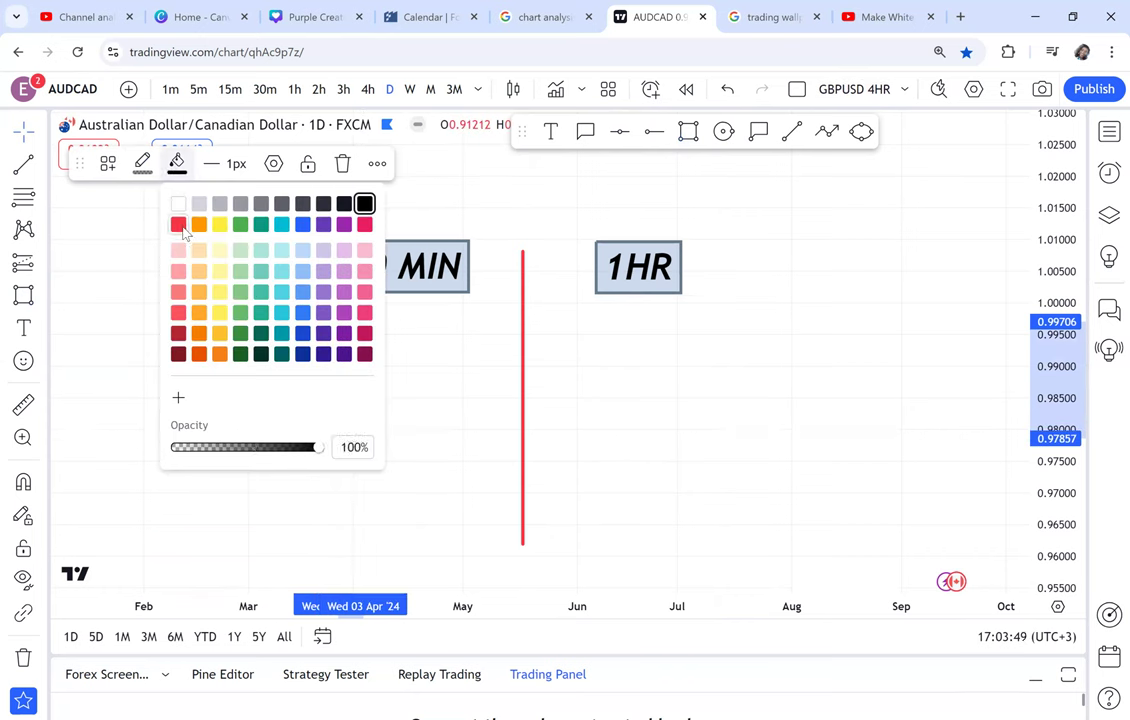
pyautogui.click(178, 224)
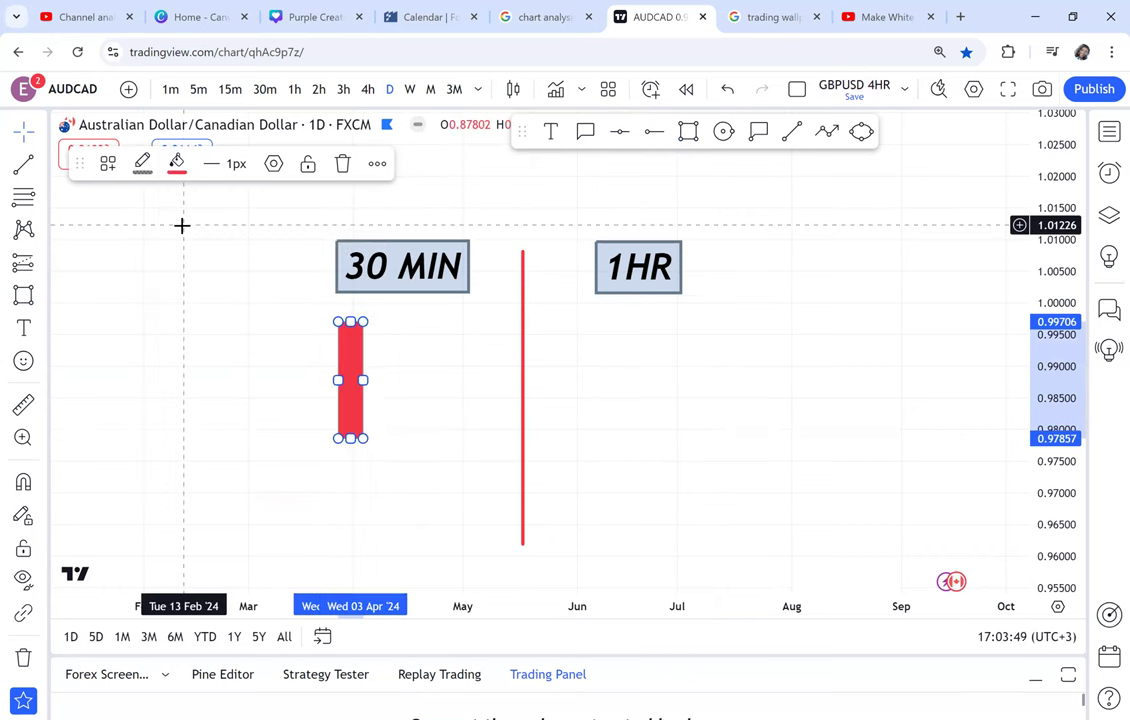
pyautogui.click(378, 398)
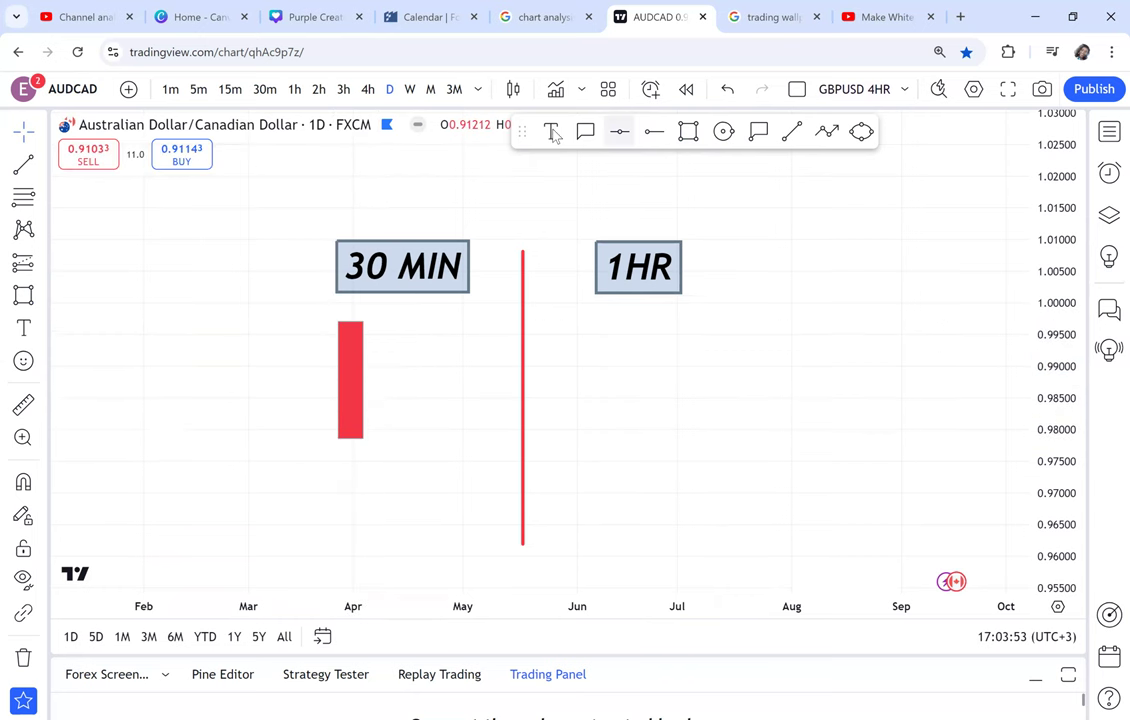
pyautogui.click(154, 462)
pyautogui.write('12')
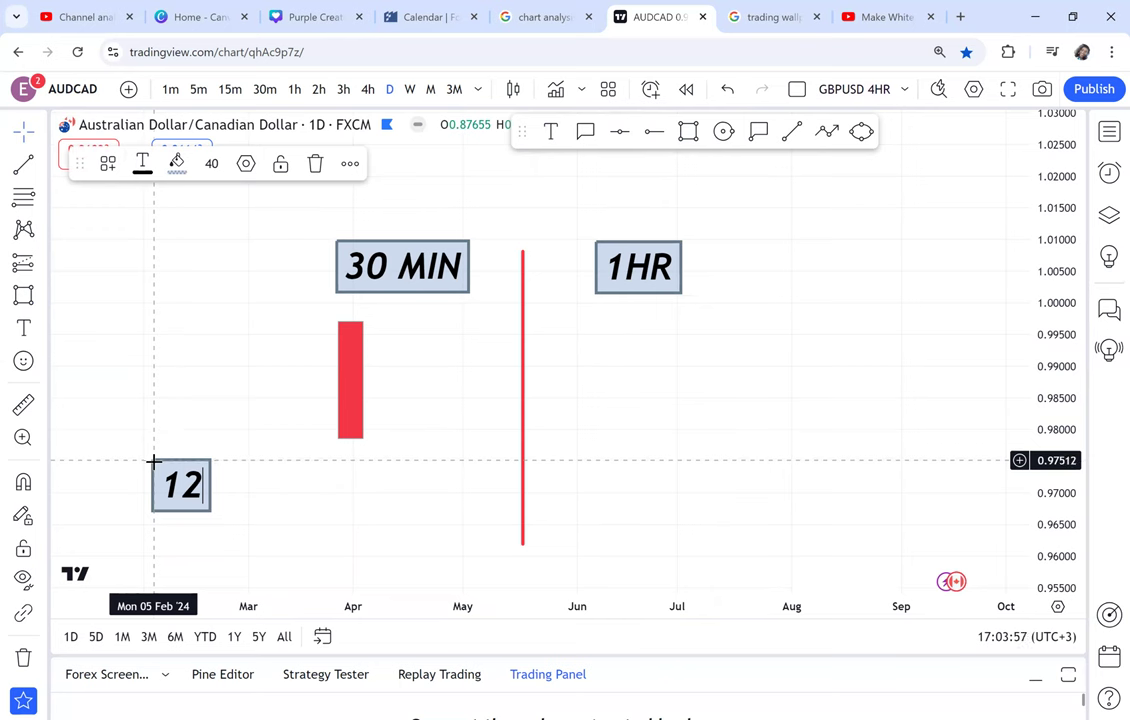
pyautogui.write(' -')
pyautogui.write(' 12')
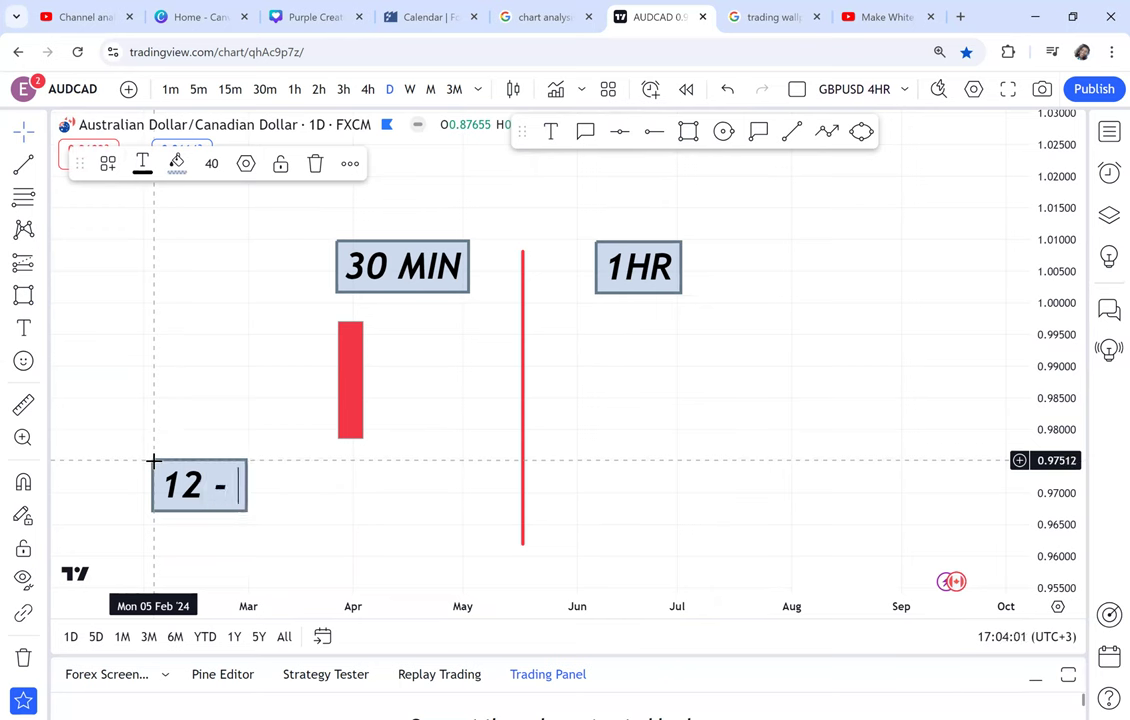
pyautogui.write('.30')
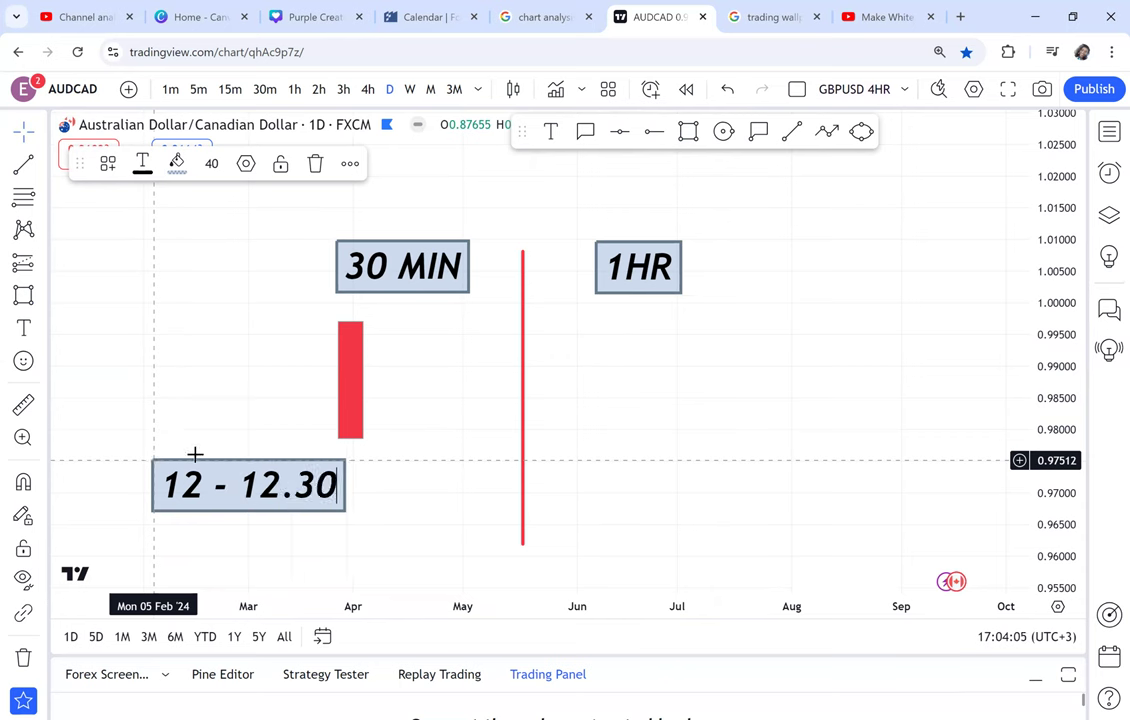
pyautogui.click(479, 457)
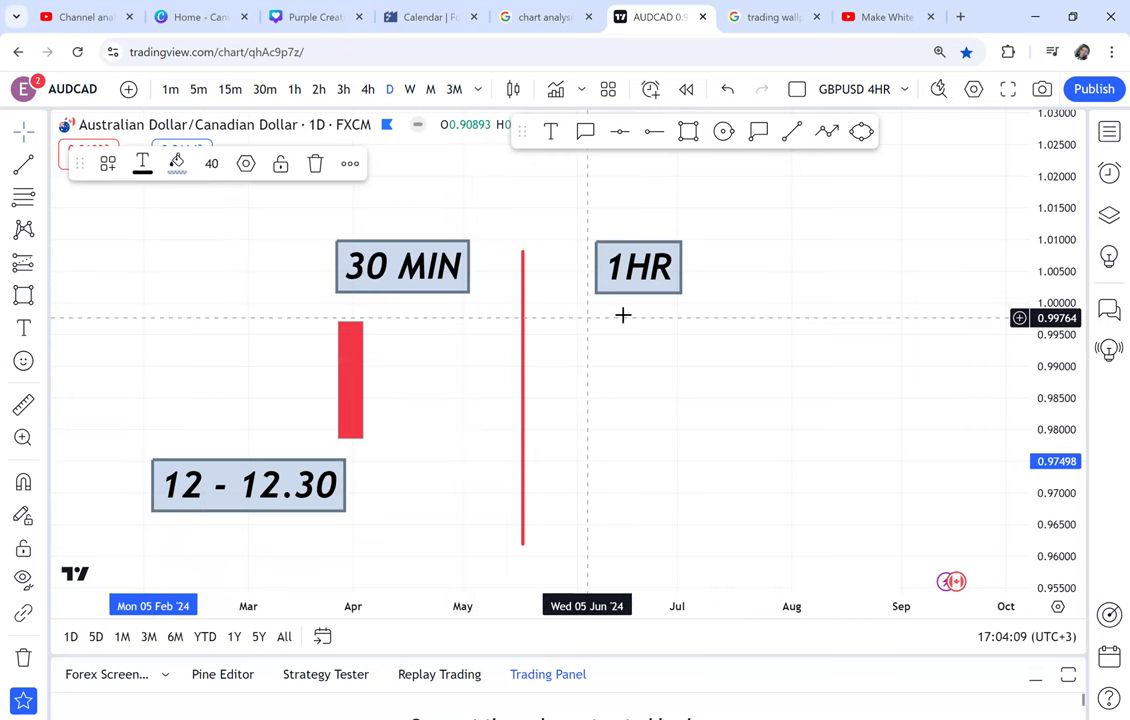
pyautogui.press('Delete')
# Step: Add a text label "12 - 12.30" just below the red 30-minute candle, offset toward earlier dates
pyautogui.click(686, 129)
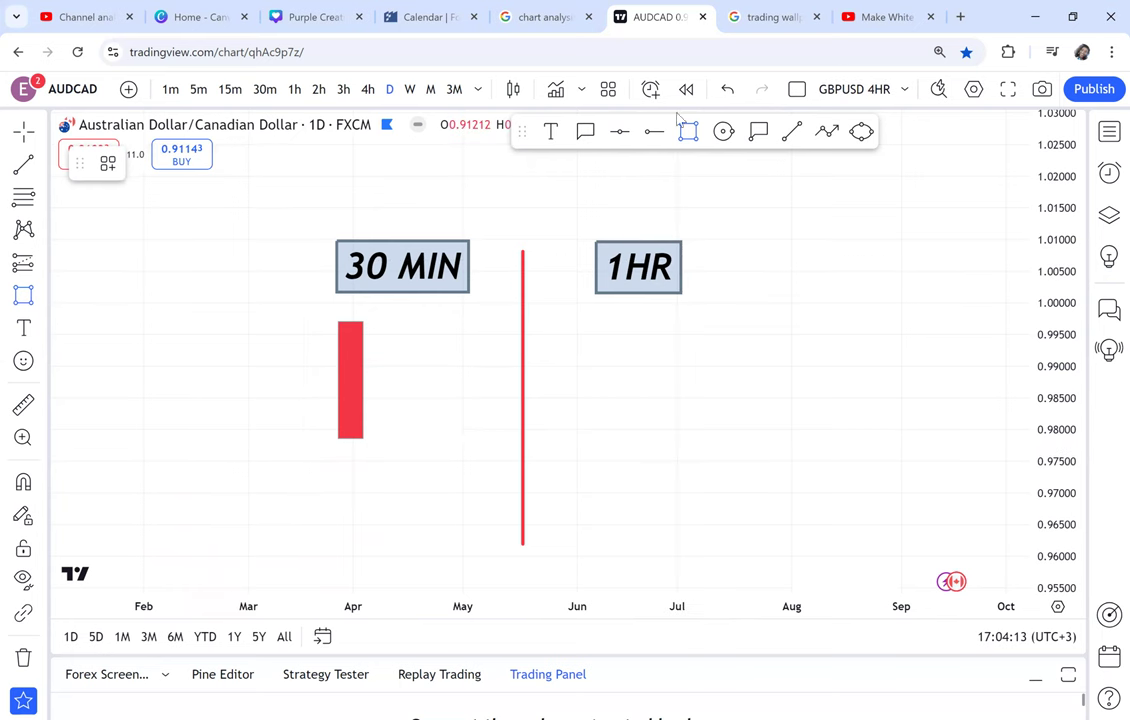
pyautogui.click(550, 131)
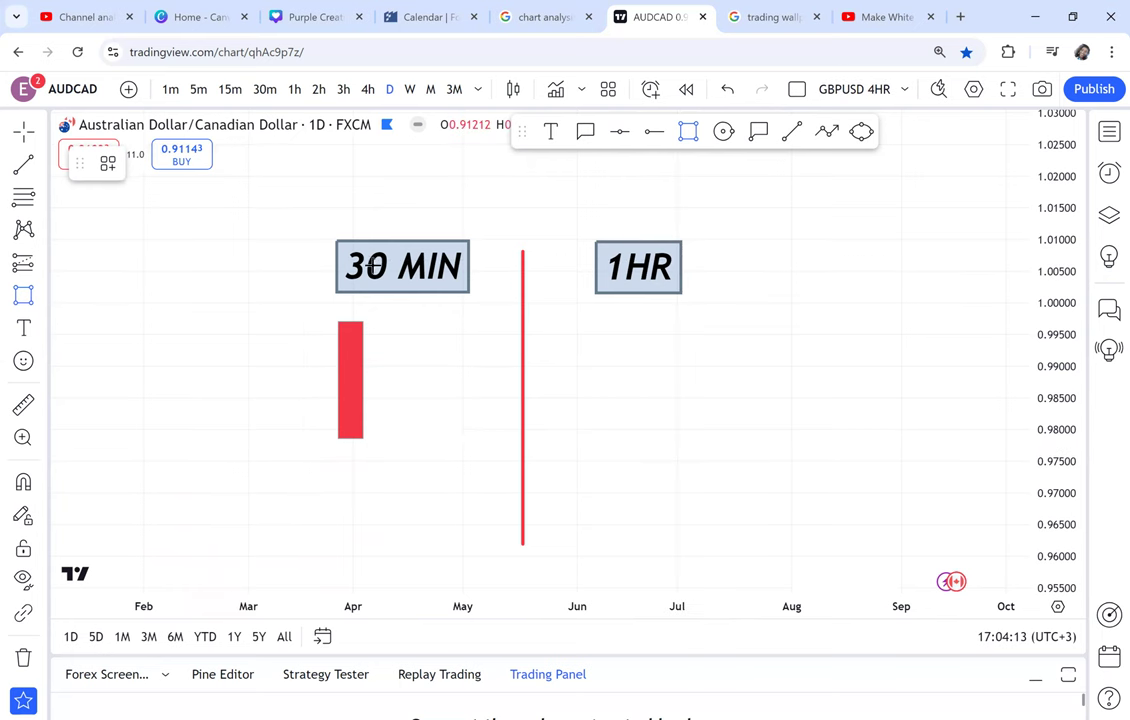
pyautogui.click(156, 480)
pyautogui.write('1')
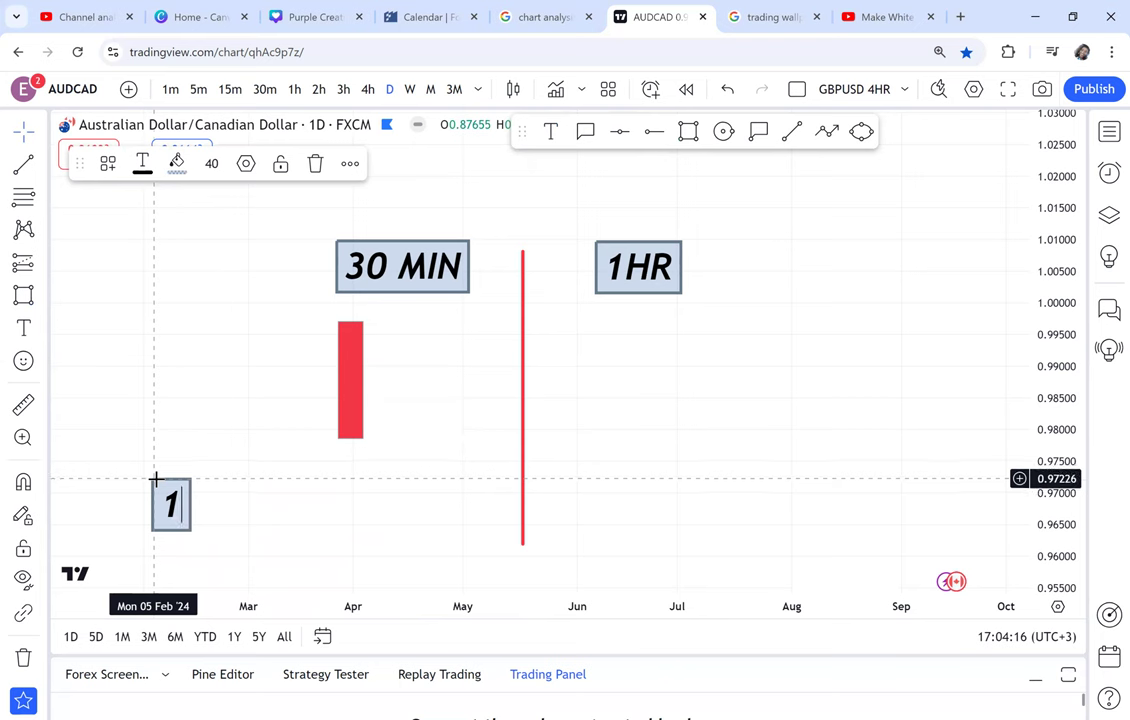
pyautogui.write(' -')
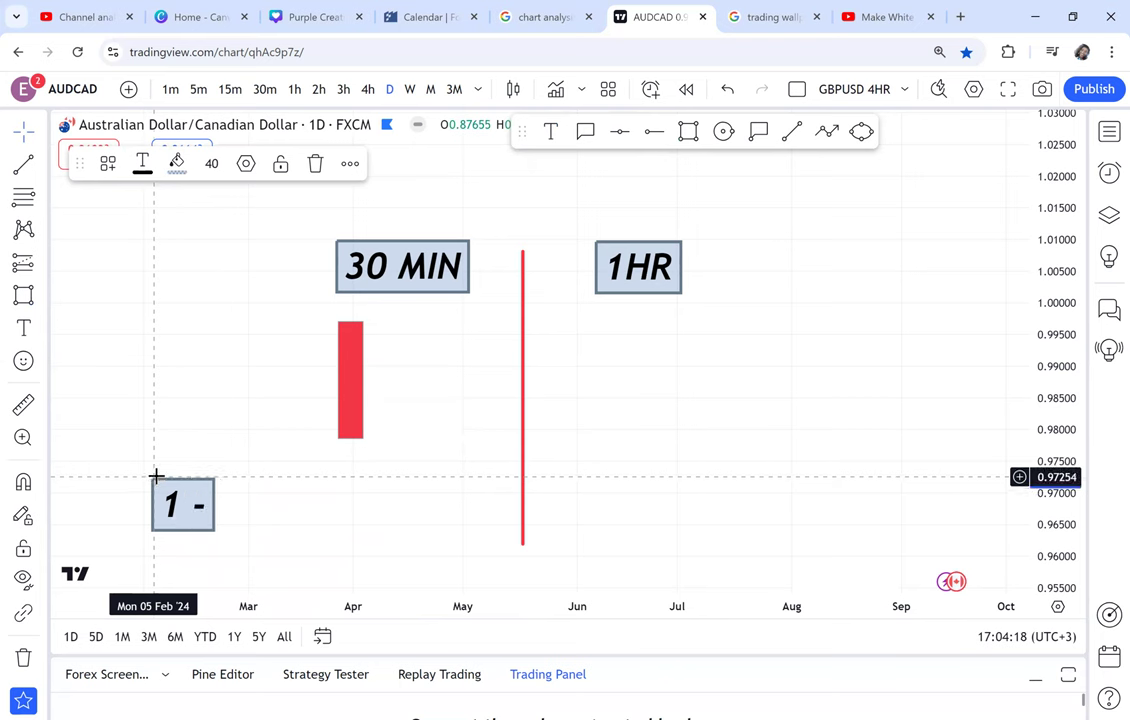
pyautogui.press('BackSpace')
pyautogui.press('BackSpace')
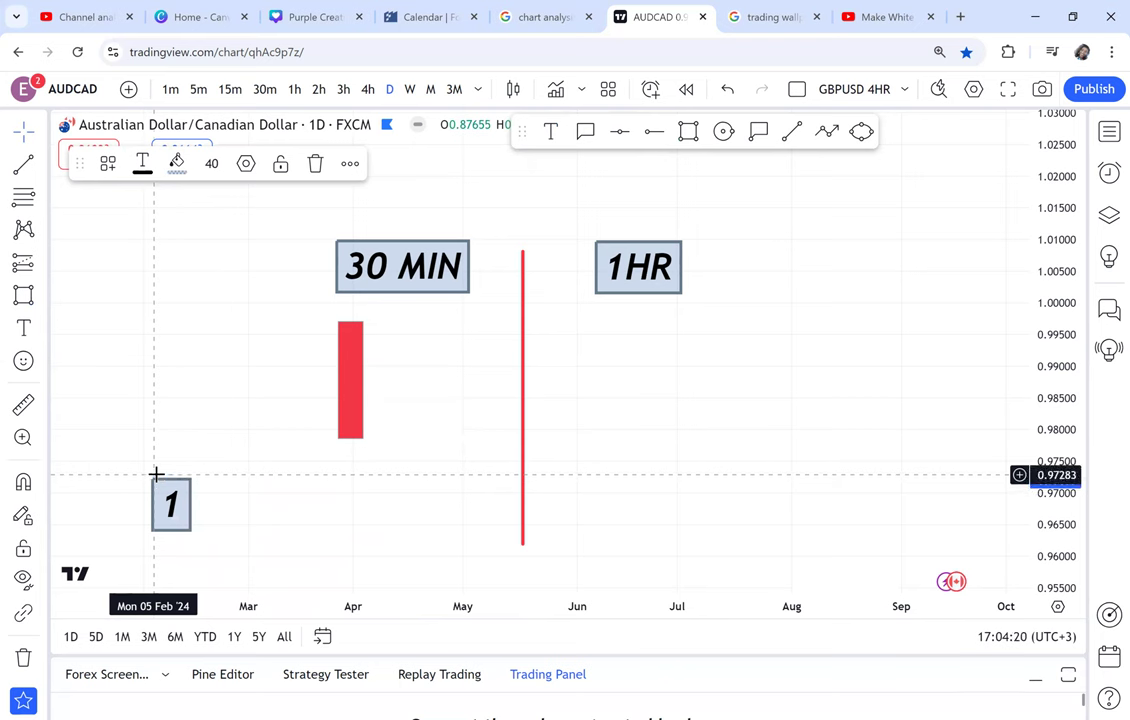
pyautogui.write('2 -')
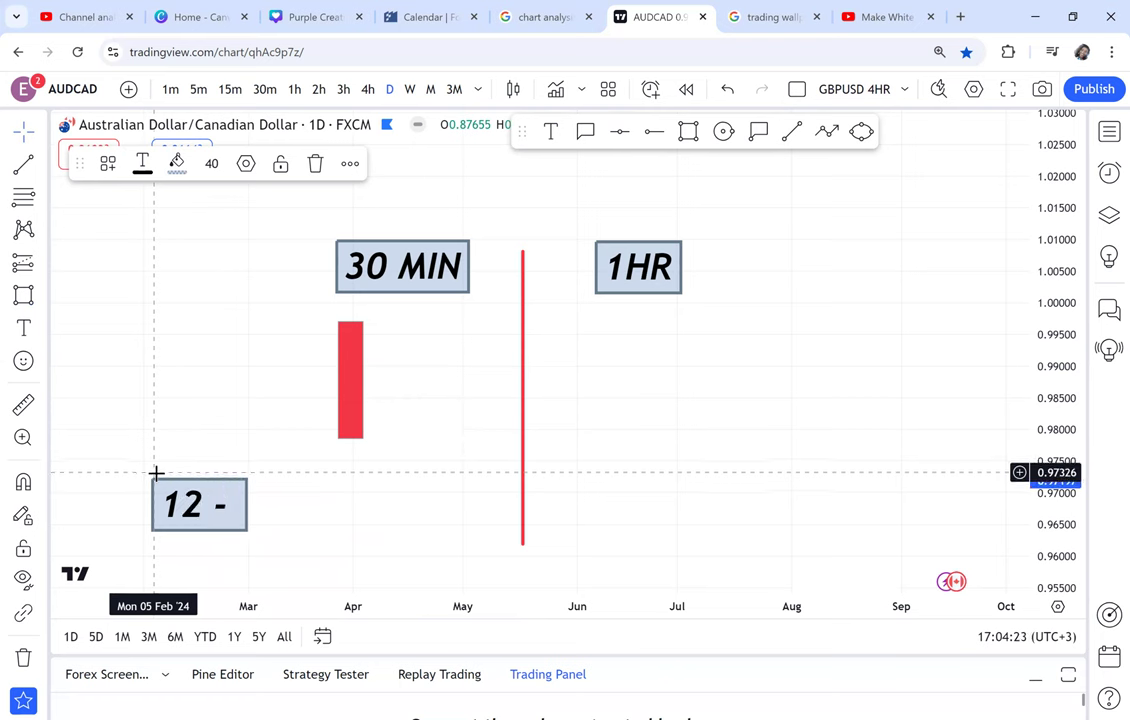
pyautogui.write(' 12.')
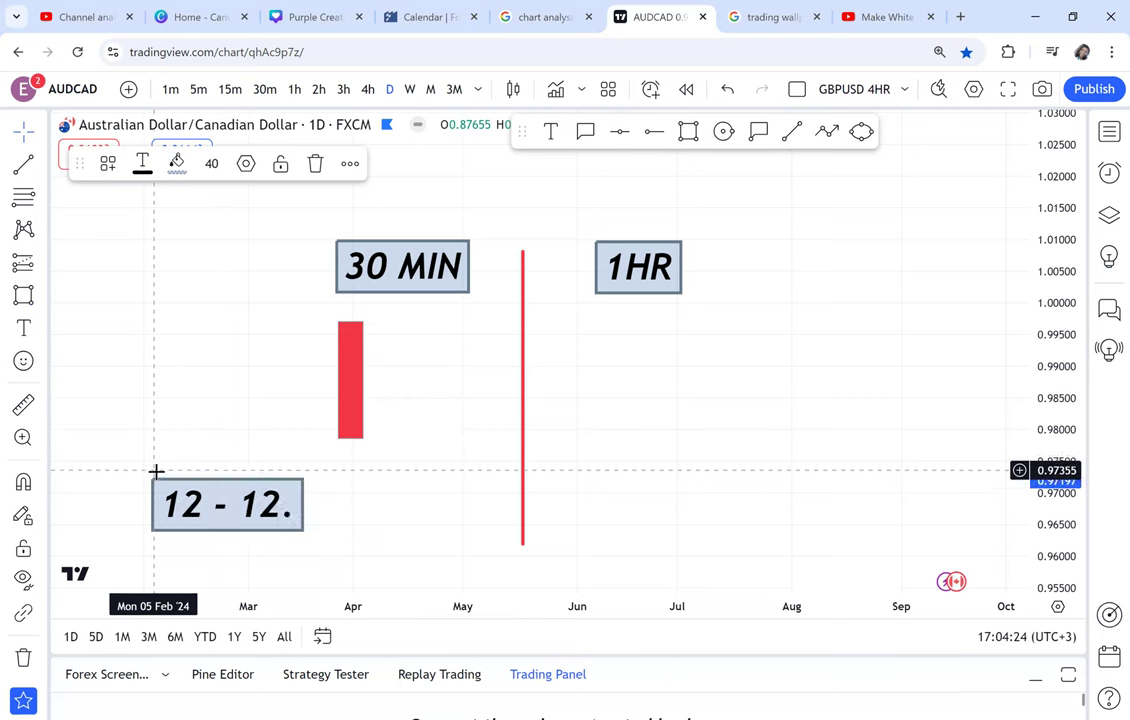
pyautogui.write('30')
pyautogui.click(233, 425)
pyautogui.moveTo(249, 497); pyautogui.dragTo(234, 479)
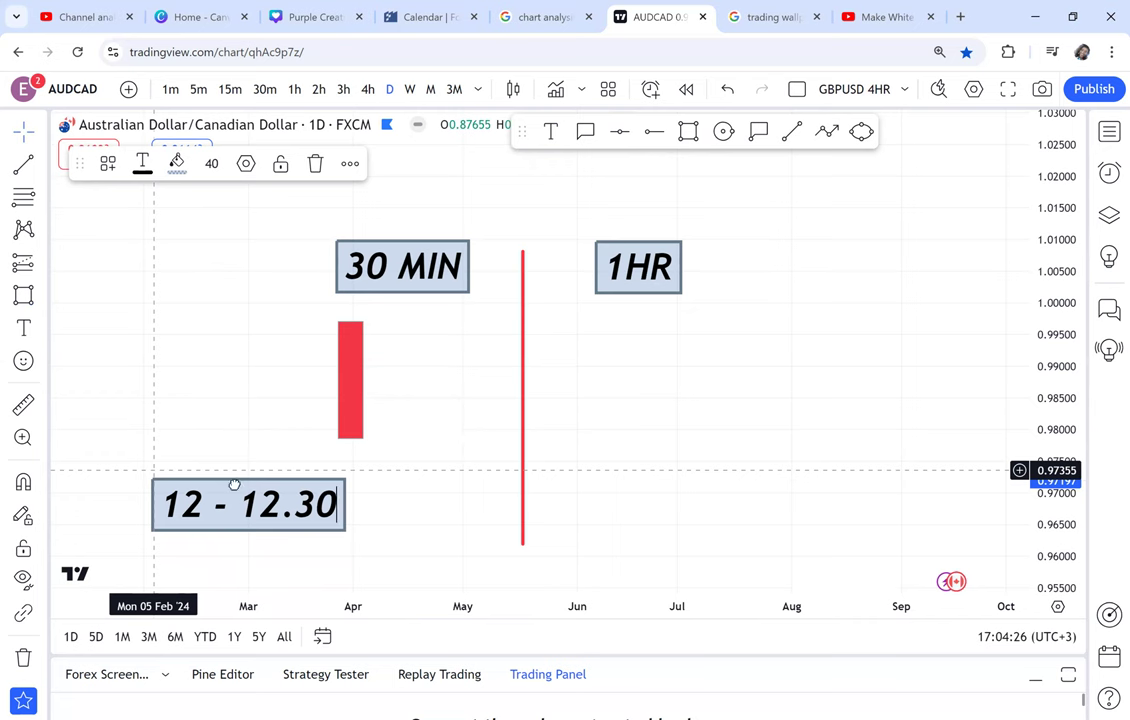
# Step: Draw a matching red candle rectangle below the "1HR" label, from about 0.997 to 0.979
pyautogui.click(688, 134)
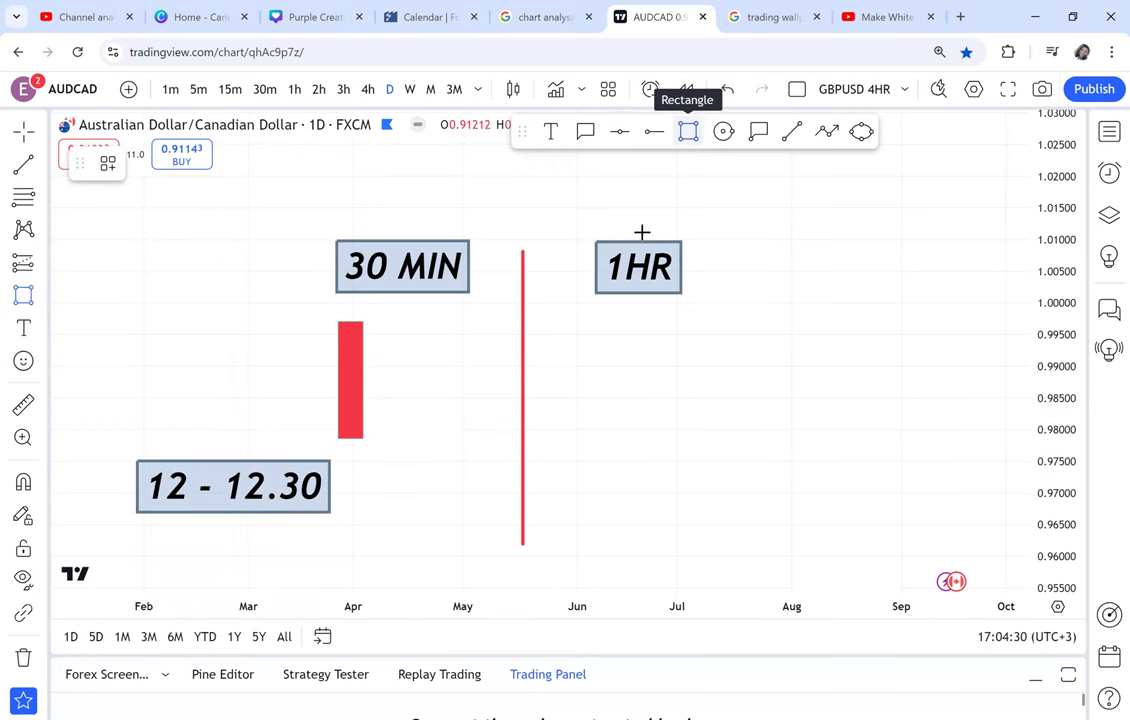
pyautogui.click(606, 321)
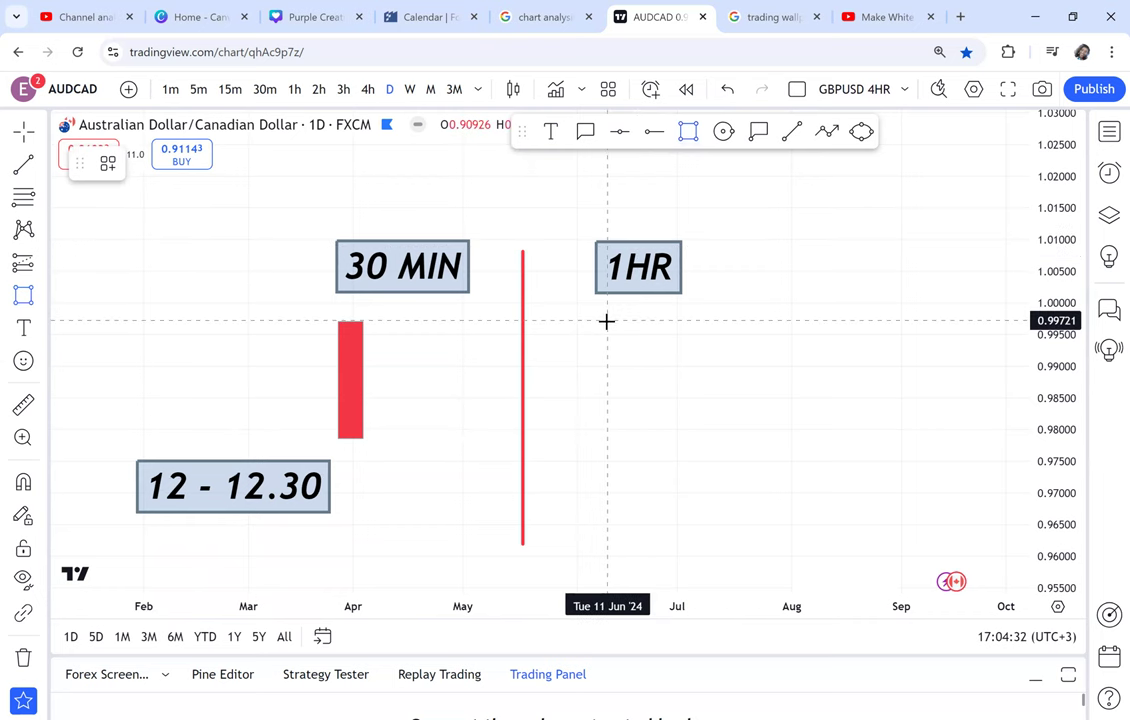
pyautogui.click(643, 439)
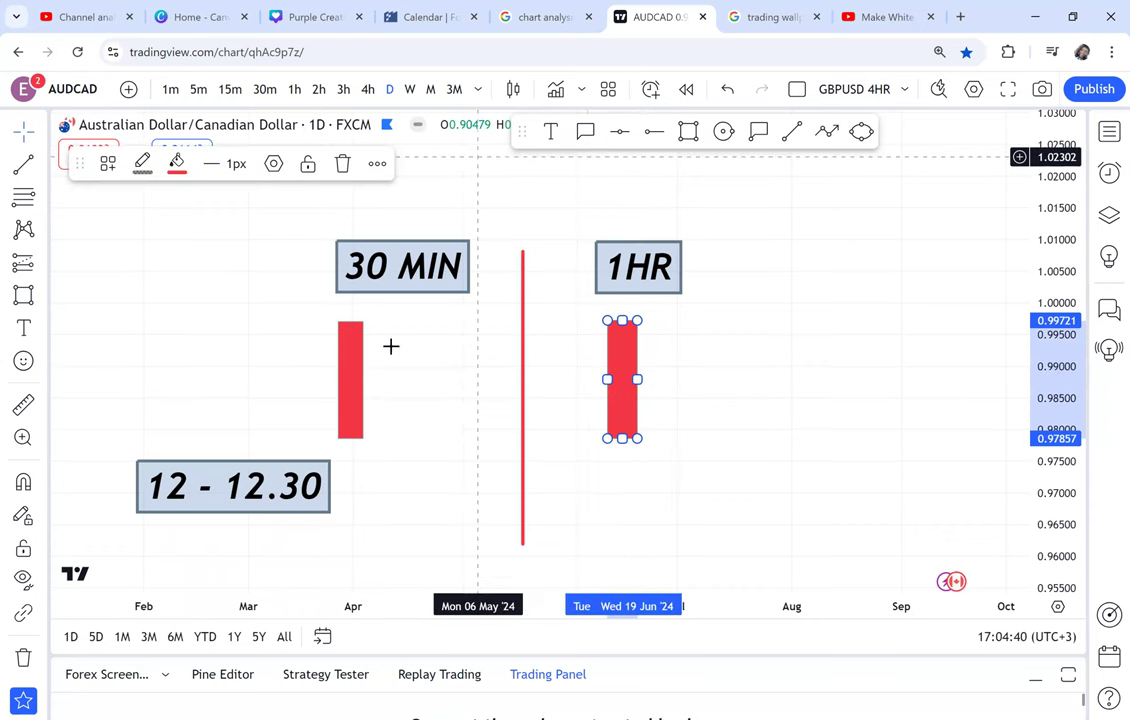
# Step: Add a callout reading "ALREADY FORMED" on the earlier-date side, pointing at the red candle below "30 MIN"
pyautogui.hotkey('alt', 'c')
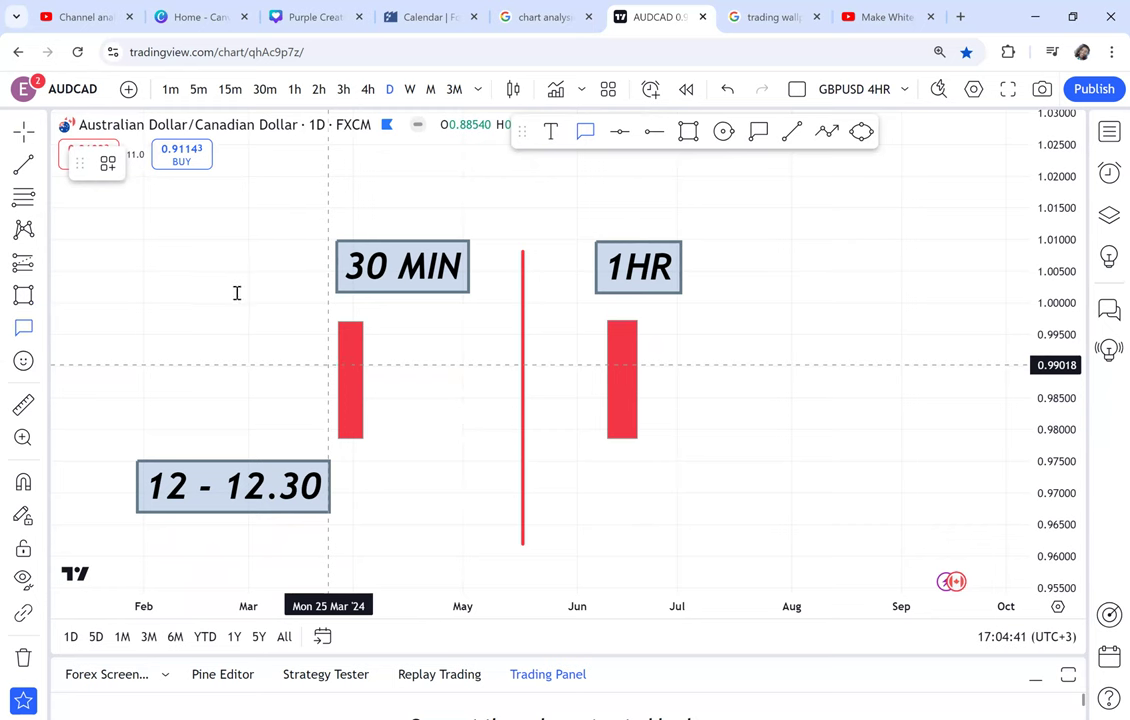
pyautogui.moveTo(237, 293); pyautogui.dragTo(343, 366)
pyautogui.write('ALREADY F')
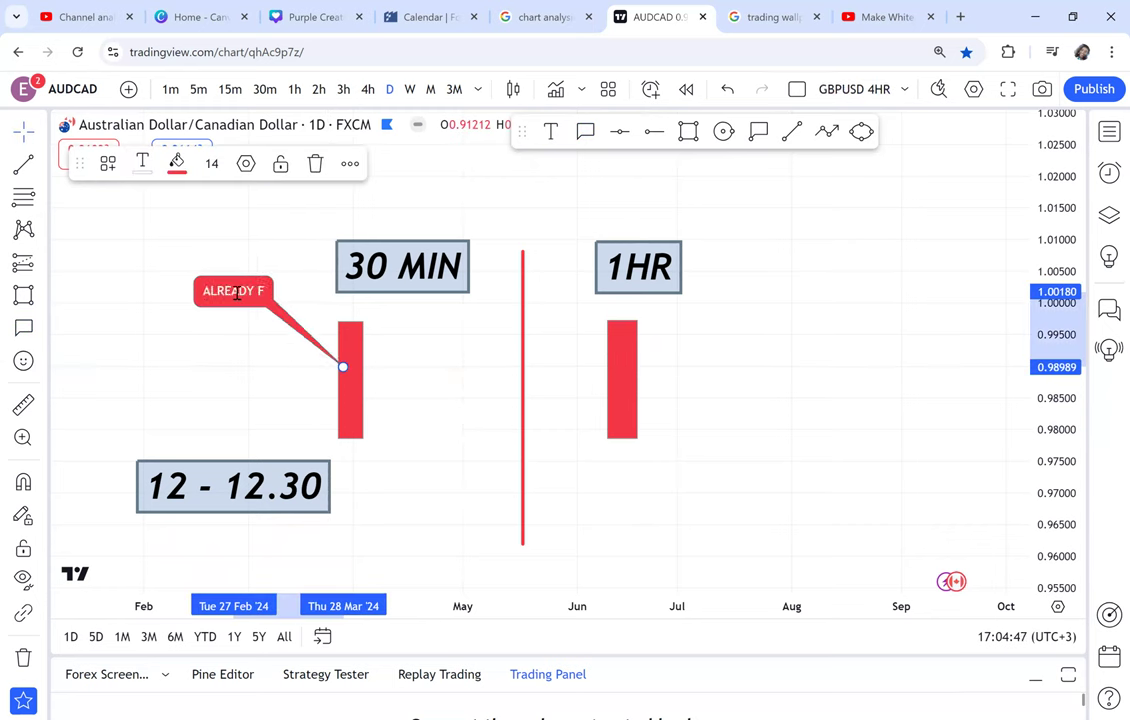
pyautogui.write('ORMED')
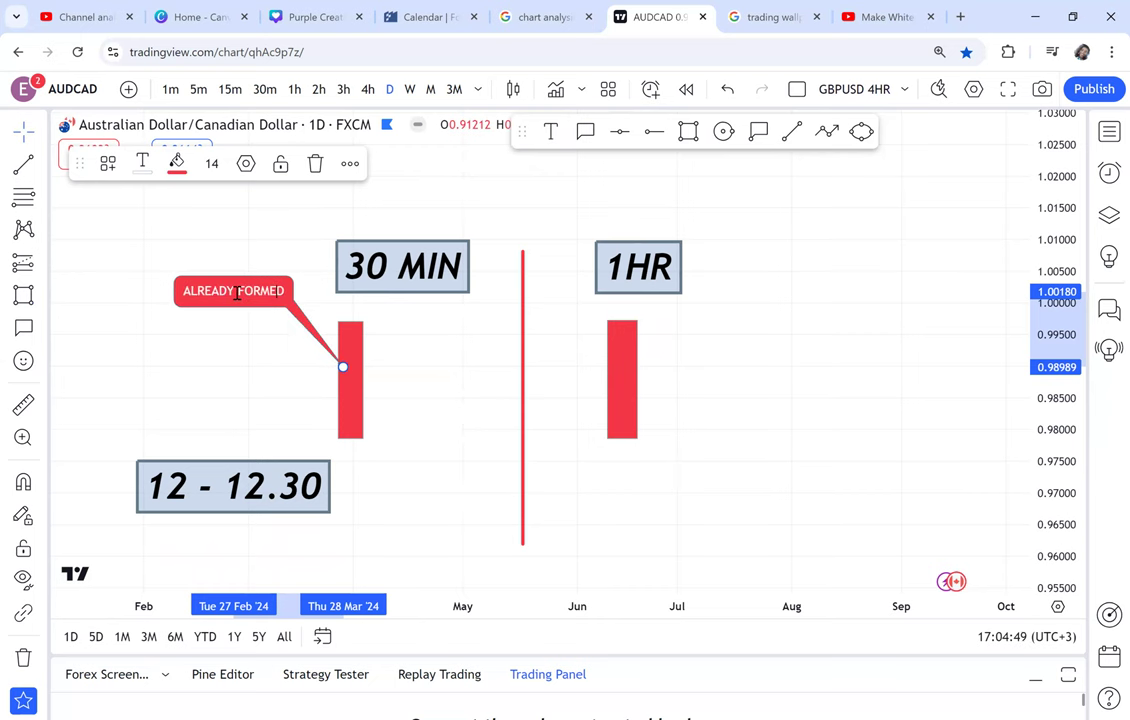
# Step: Change the "ALREADY FORMED" callout's background to black and deselect it
pyautogui.click(176, 163)
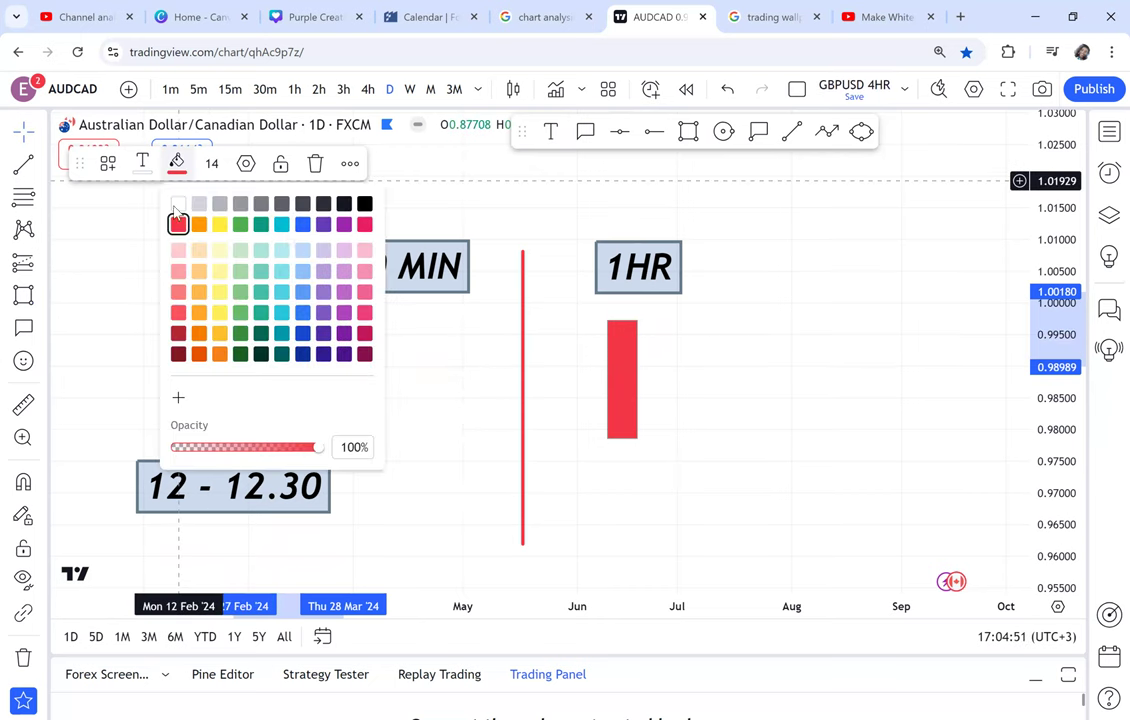
pyautogui.click(364, 203)
pyautogui.click(389, 297)
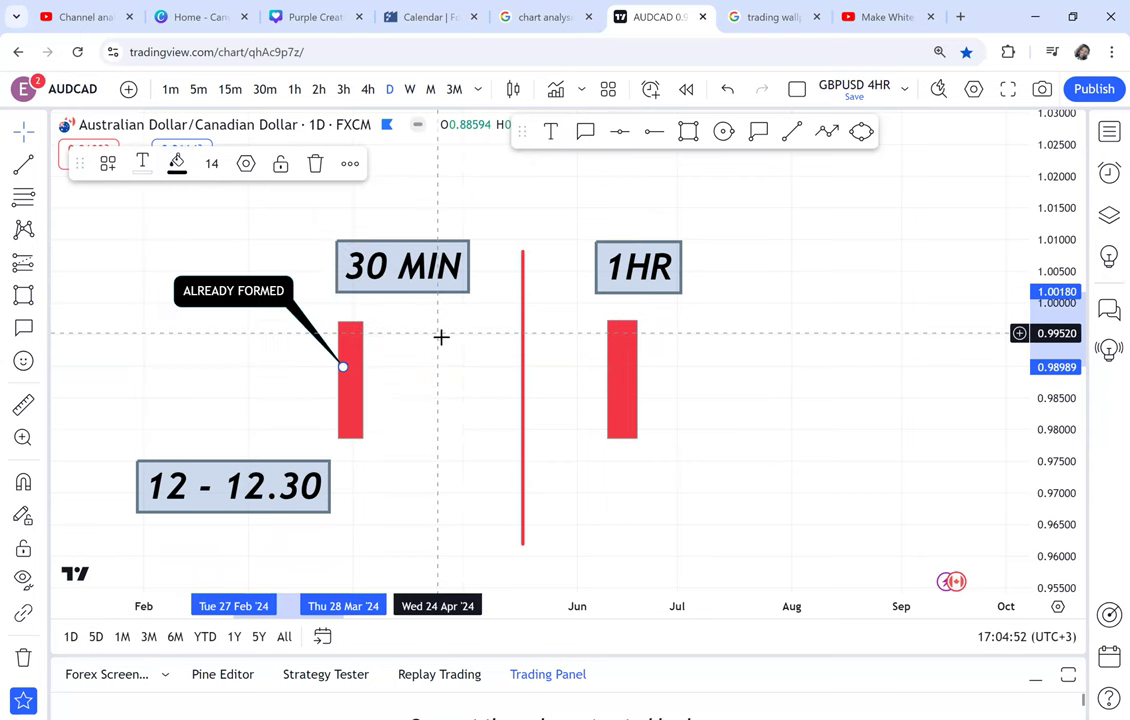
pyautogui.click(699, 206)
# Step: Add a black callout reading "30 MIN REMAINING" on the later-date side of the 1-hour red candle, pointing at it
pyautogui.click(586, 133)
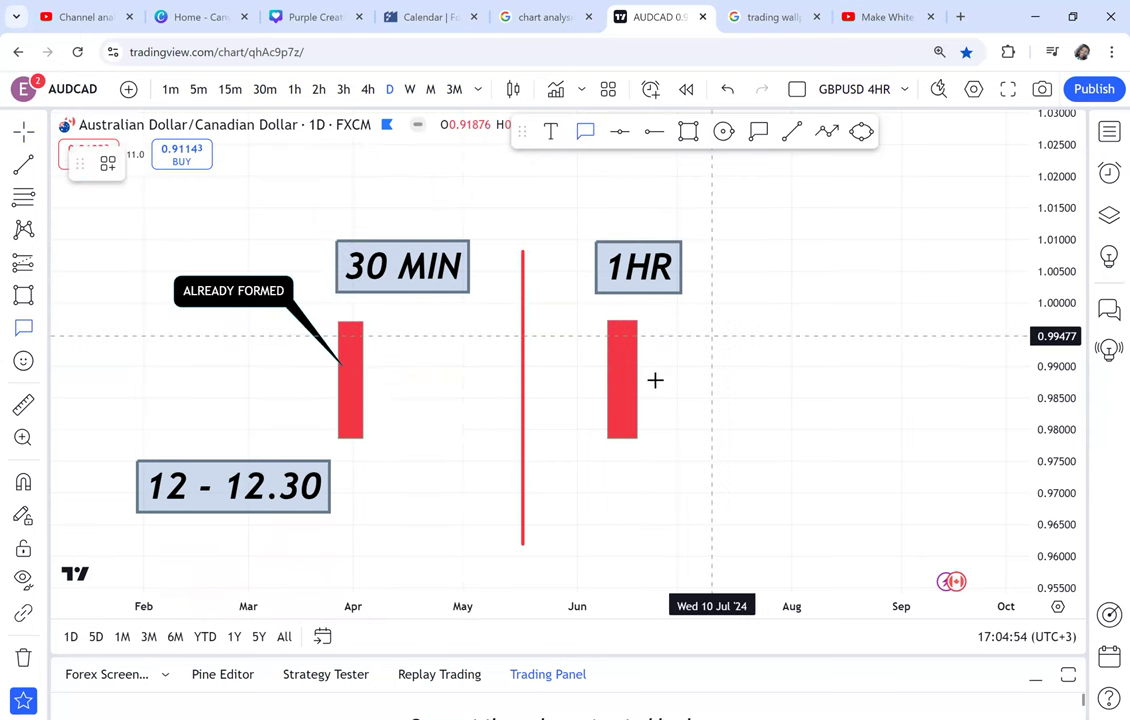
pyautogui.click(720, 343)
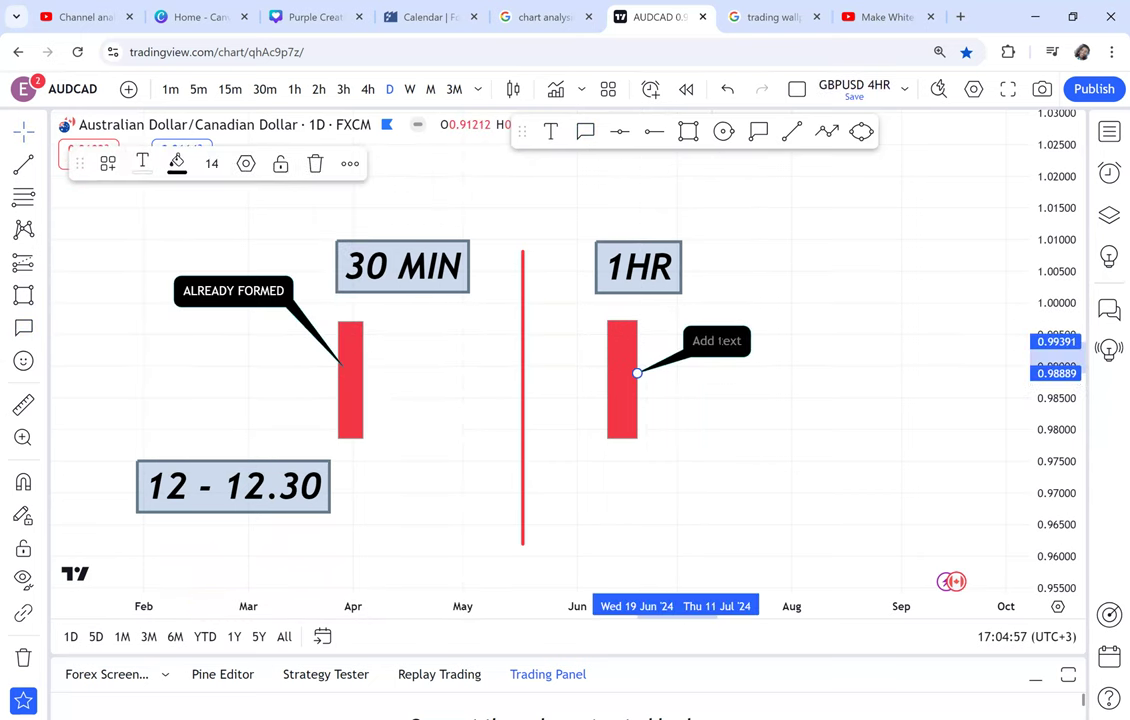
pyautogui.write('30 M')
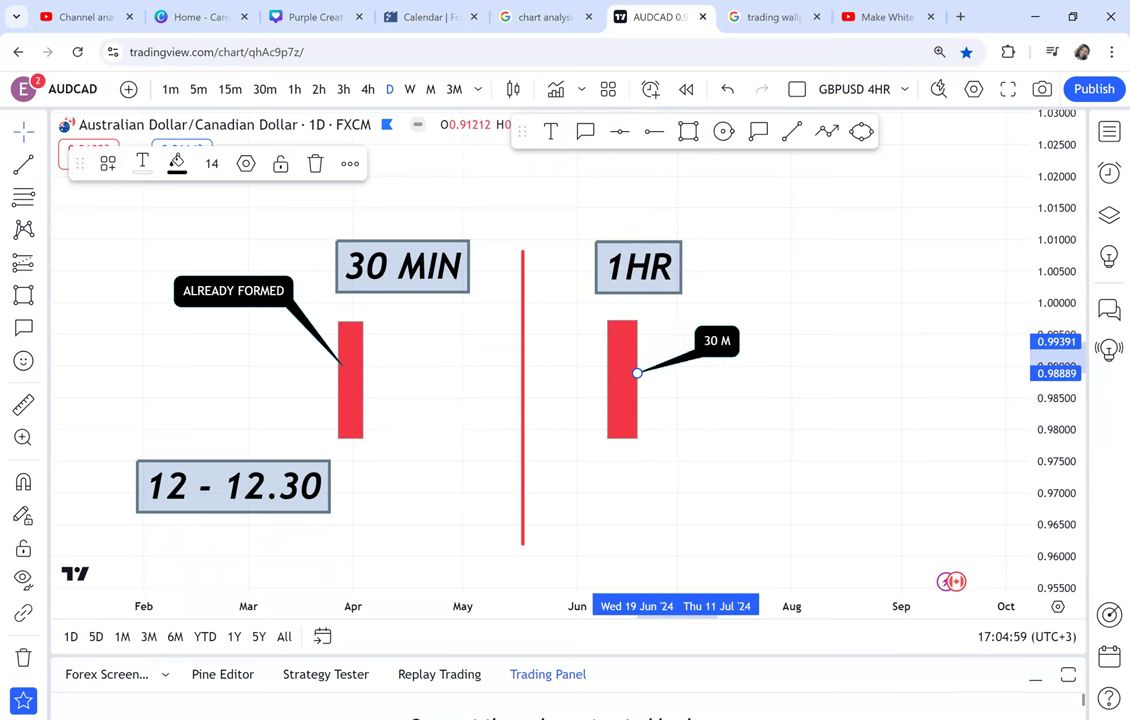
pyautogui.write('IN RE')
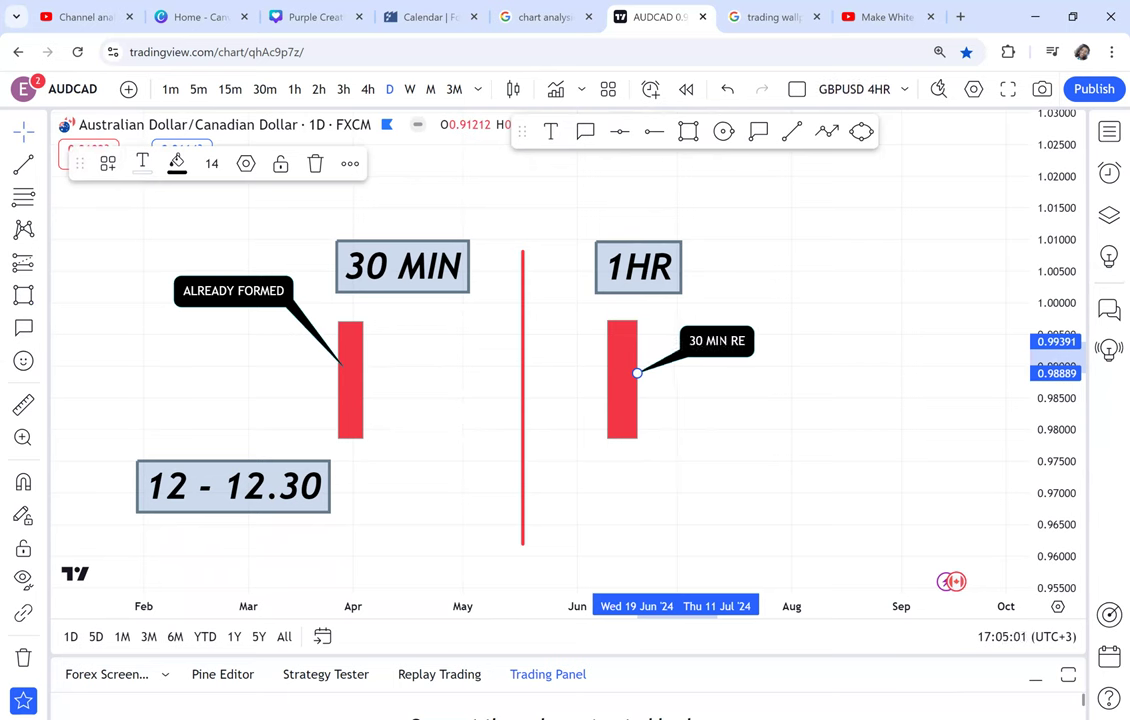
pyautogui.write('MAININ')
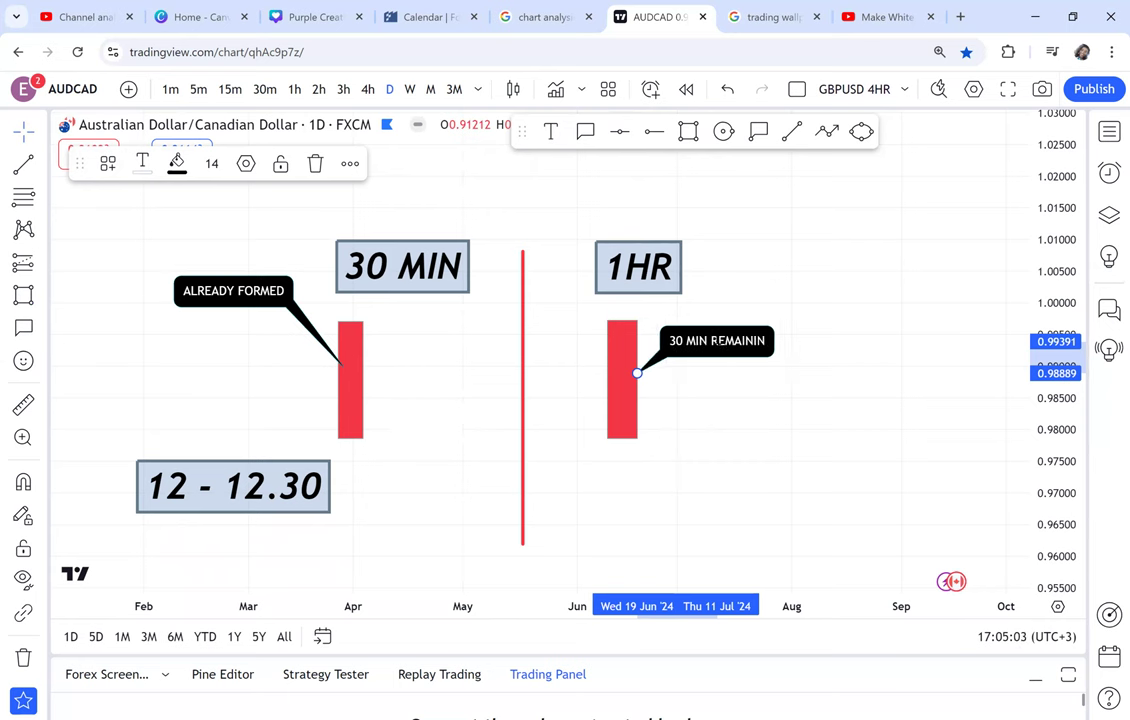
pyautogui.write('G')
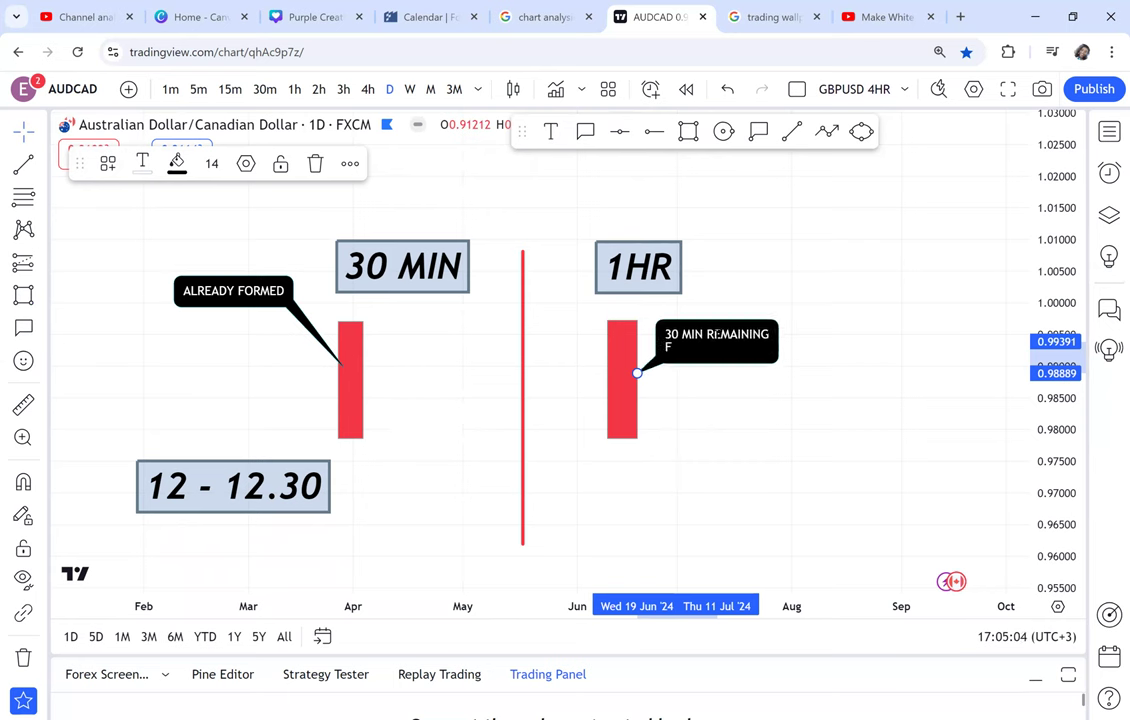
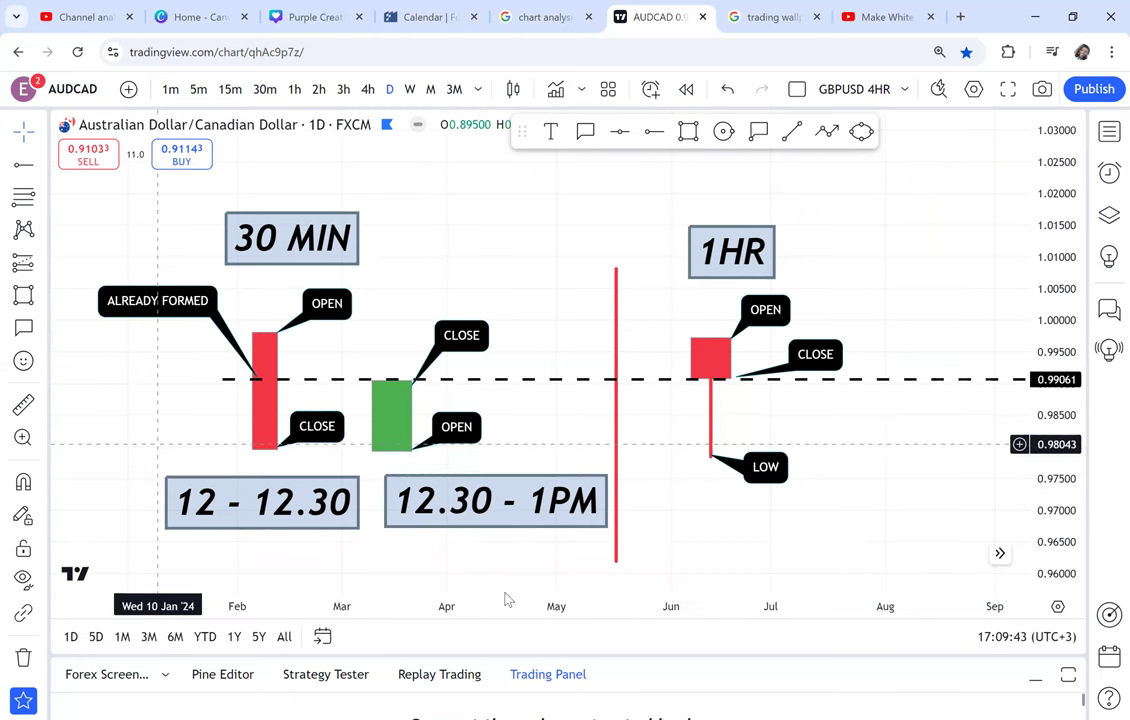
# Step: Draw a tall green candle rectangle in the empty area above the timeframe labels, from about 1.047 to 1.0185
pyautogui.click(711, 377)
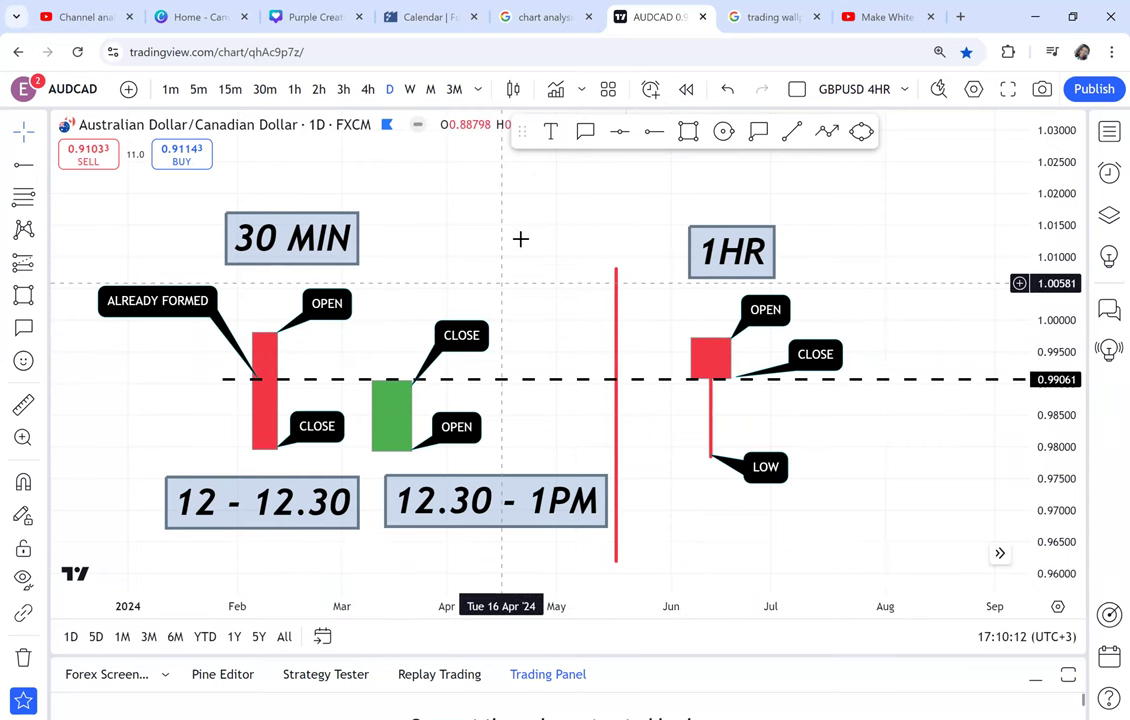
pyautogui.moveTo(534, 219); pyautogui.dragTo(629, 388)
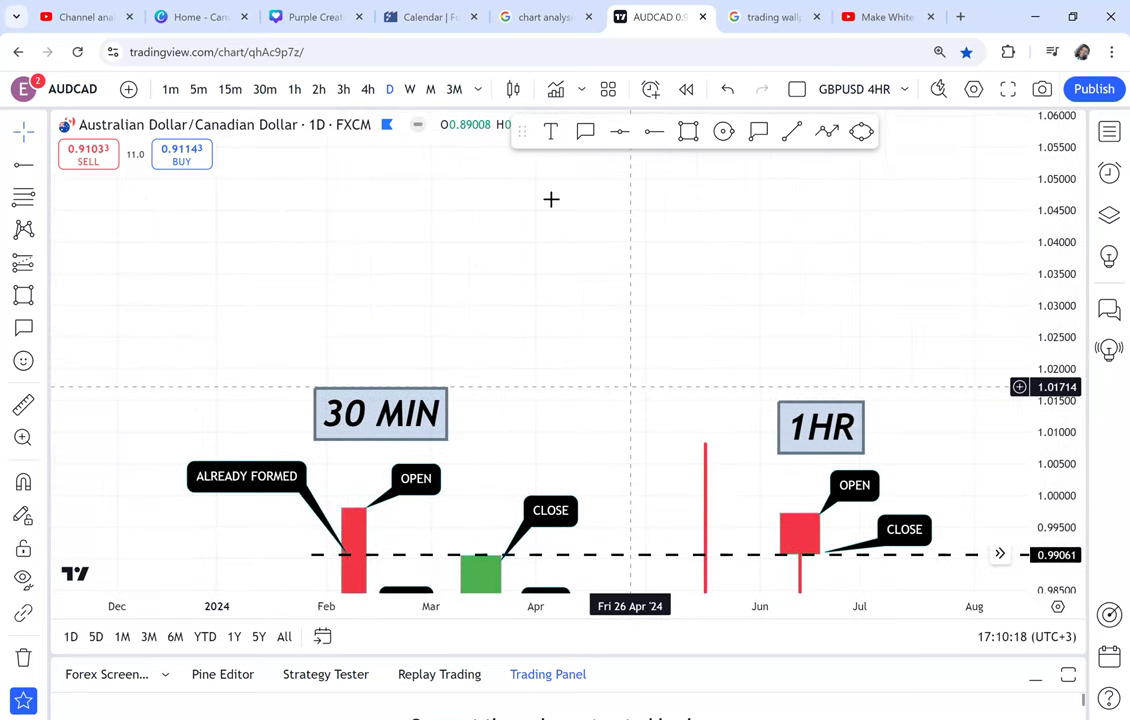
pyautogui.hotkey('alt', 'shift', 'r')
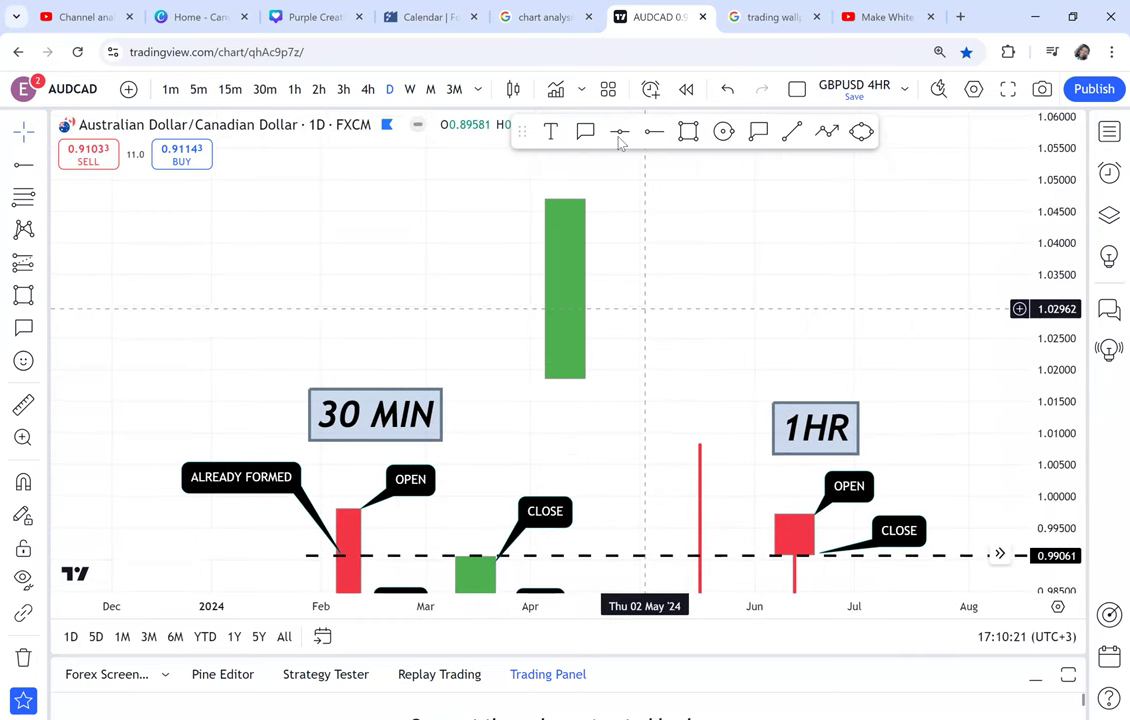
# Step: Add a callout with "BULLISH" and "MOMENT" on two lines, pointing at the tall green candle
pyautogui.click(585, 131)
pyautogui.click(519, 298)
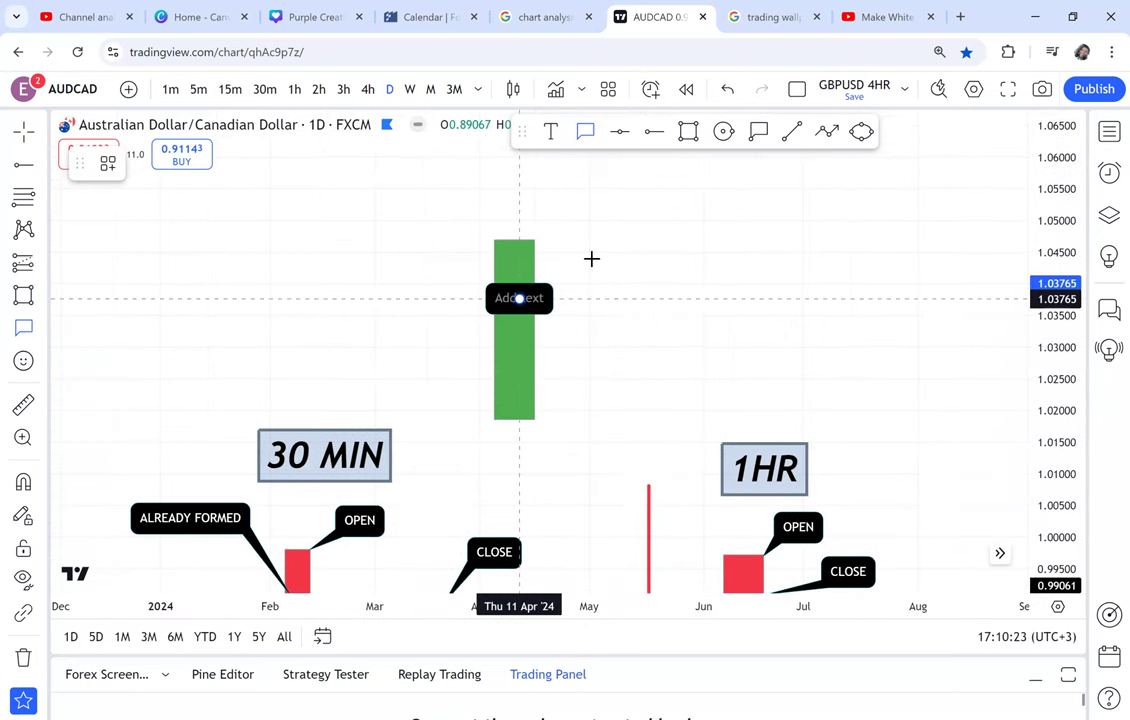
pyautogui.click(594, 257)
pyautogui.write('BULLISH')
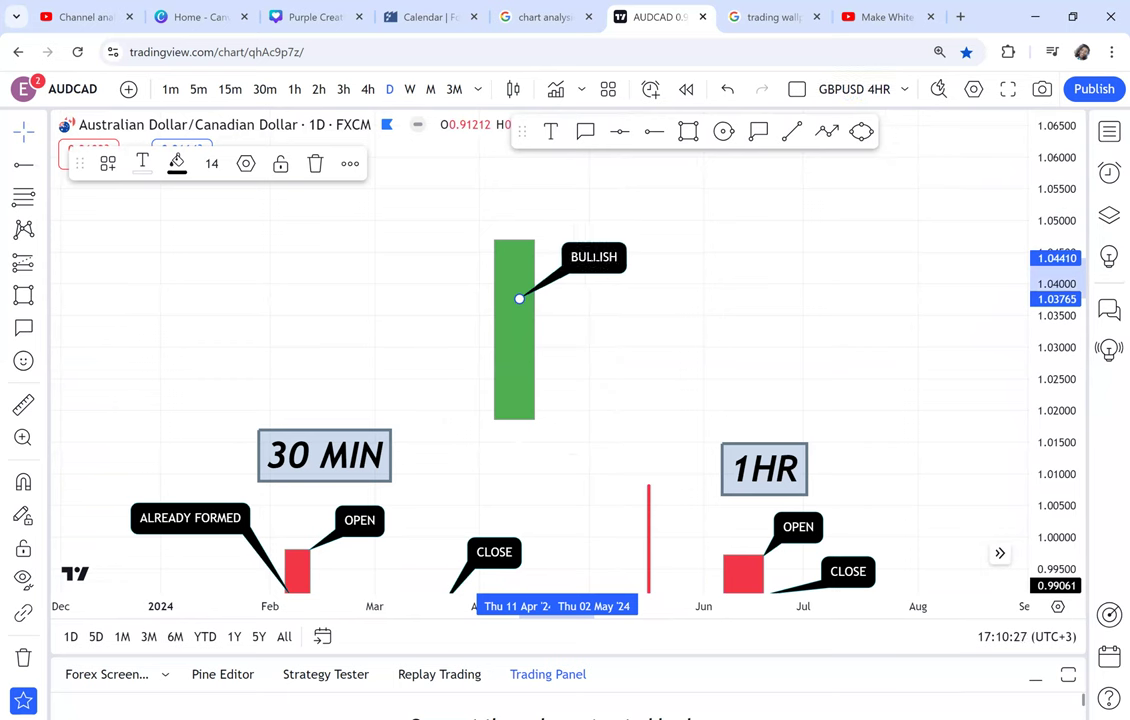
pyautogui.press('Return')
pyautogui.write('MOM')
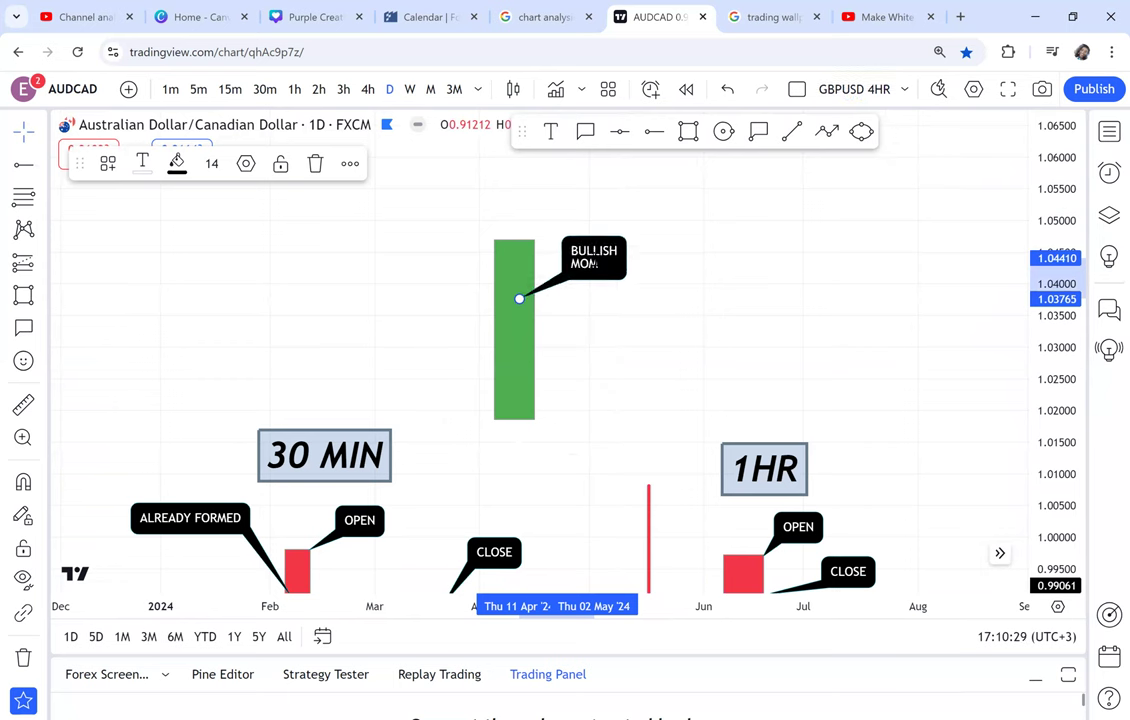
pyautogui.write('ENT')
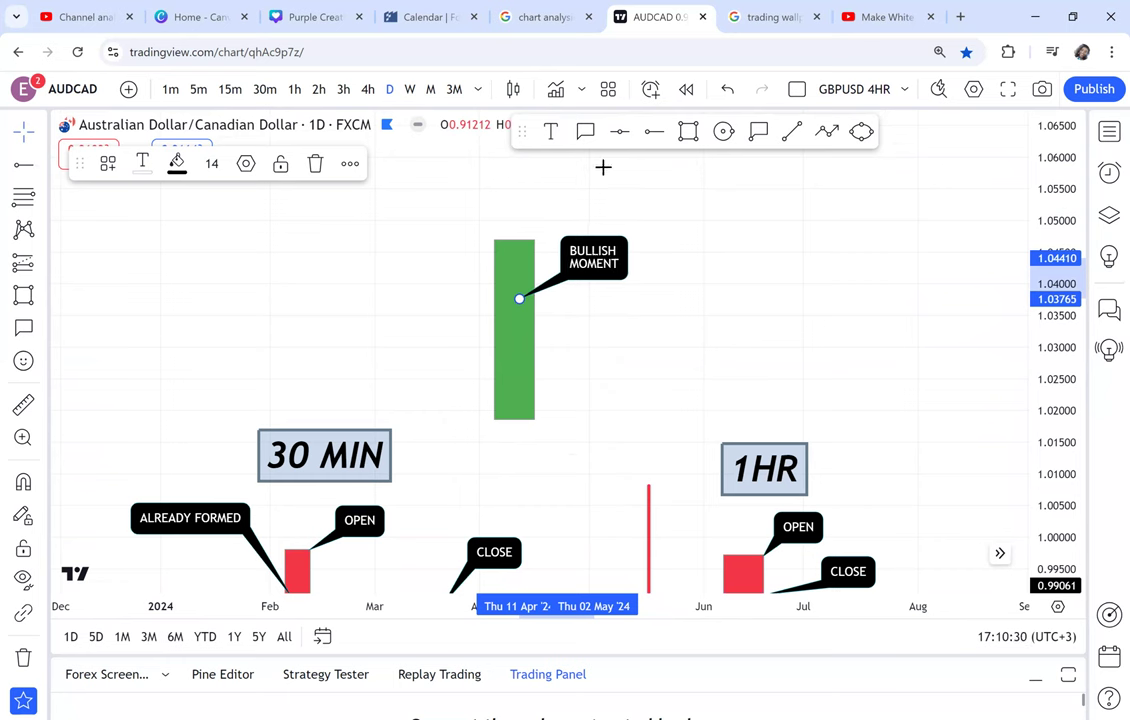
# Step: Draw a second tall candle rectangle after the green one, from about 1.0474 to 1.0195, and fill it red
pyautogui.click(688, 131)
pyautogui.moveTo(693, 271); pyautogui.dragTo(675, 439)
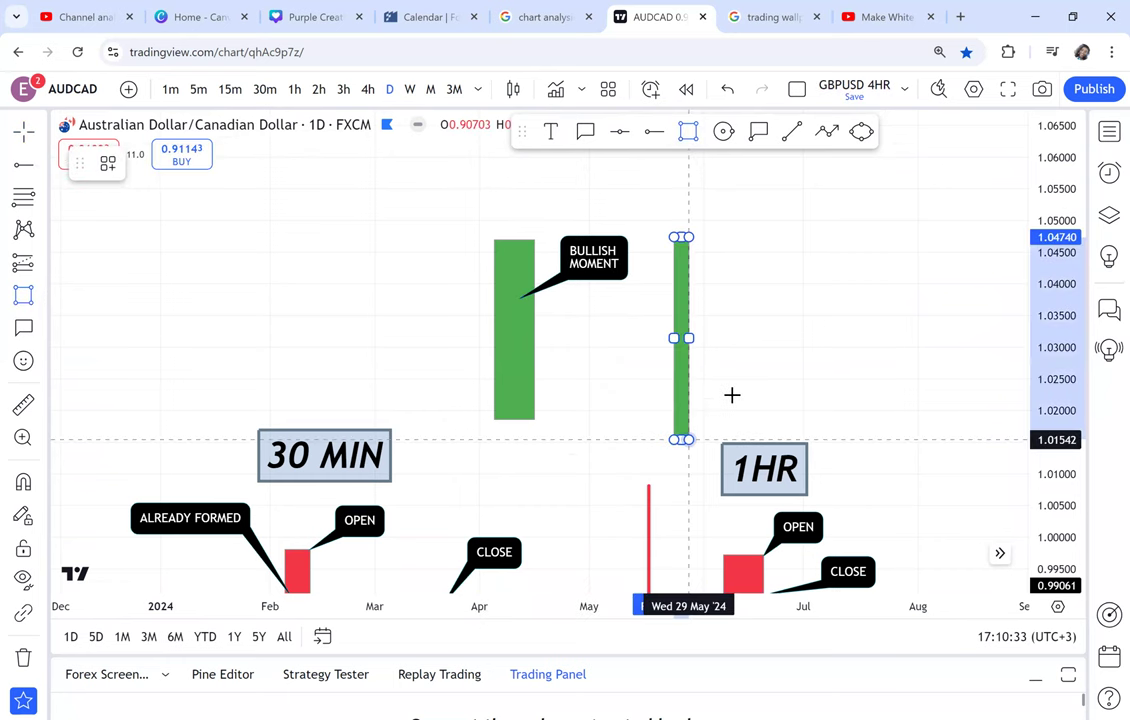
pyautogui.click(177, 164)
# Step: Add a callout reading "BEARISH MOMENTUM", split over two lines, pointing at the tall red candle
pyautogui.click(581, 139)
pyautogui.click(709, 294)
pyautogui.click(808, 268)
pyautogui.click(808, 268)
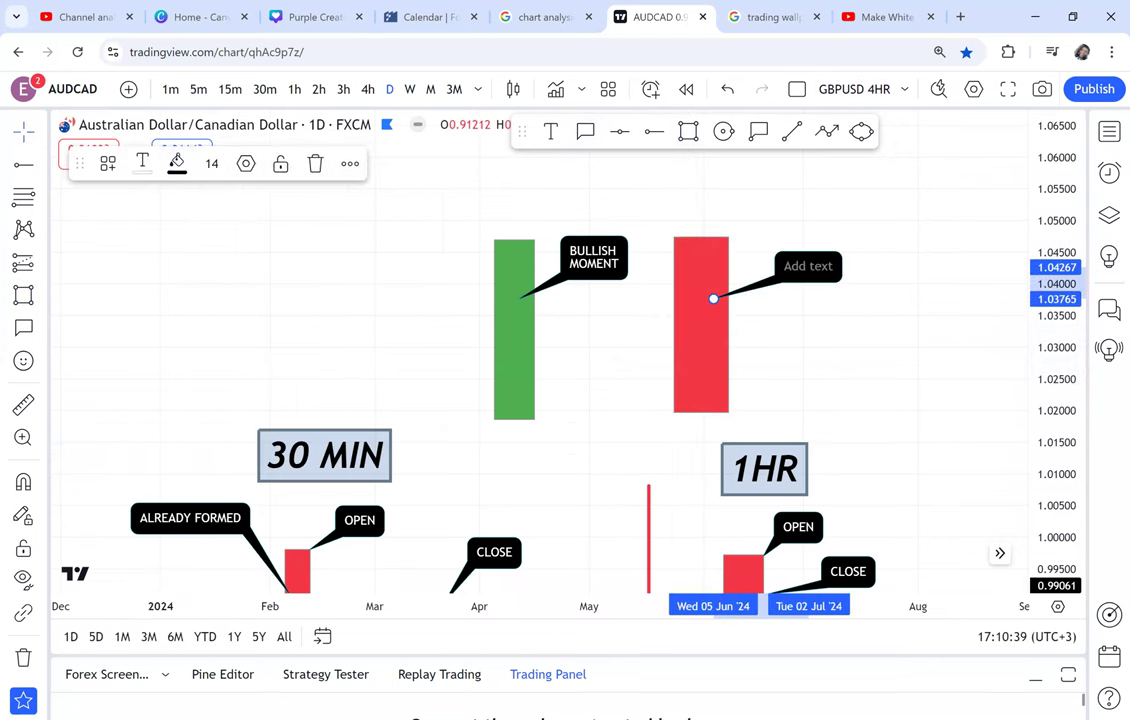
pyautogui.write('BEARI')
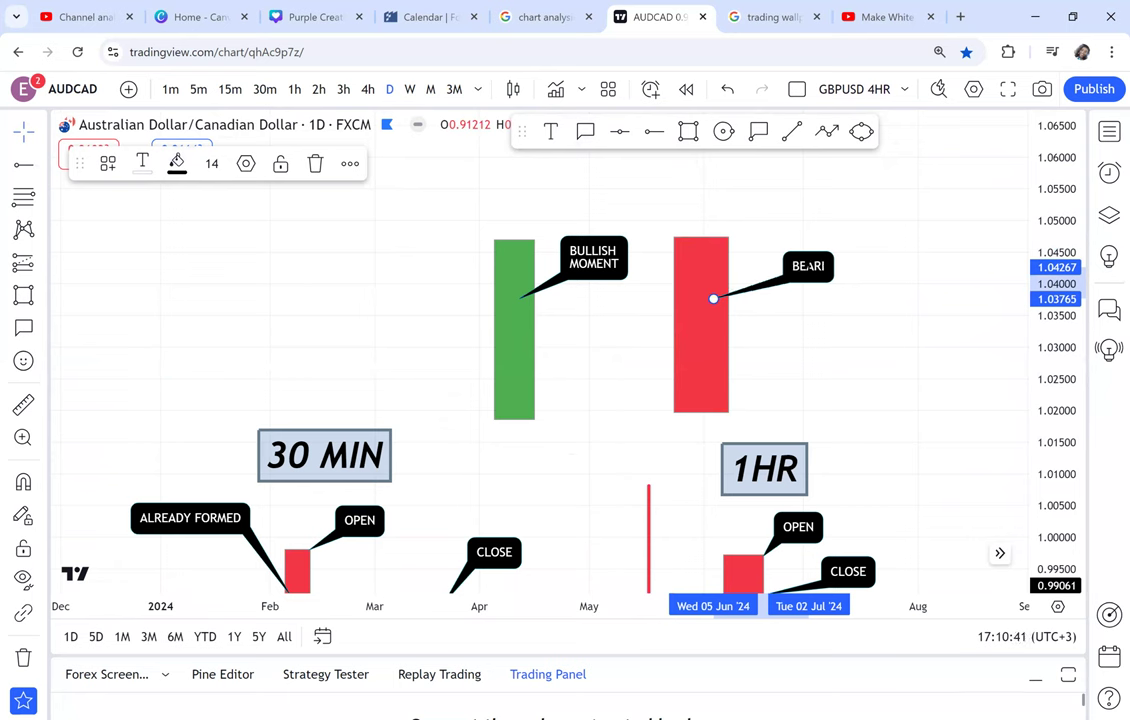
pyautogui.write('SH M')
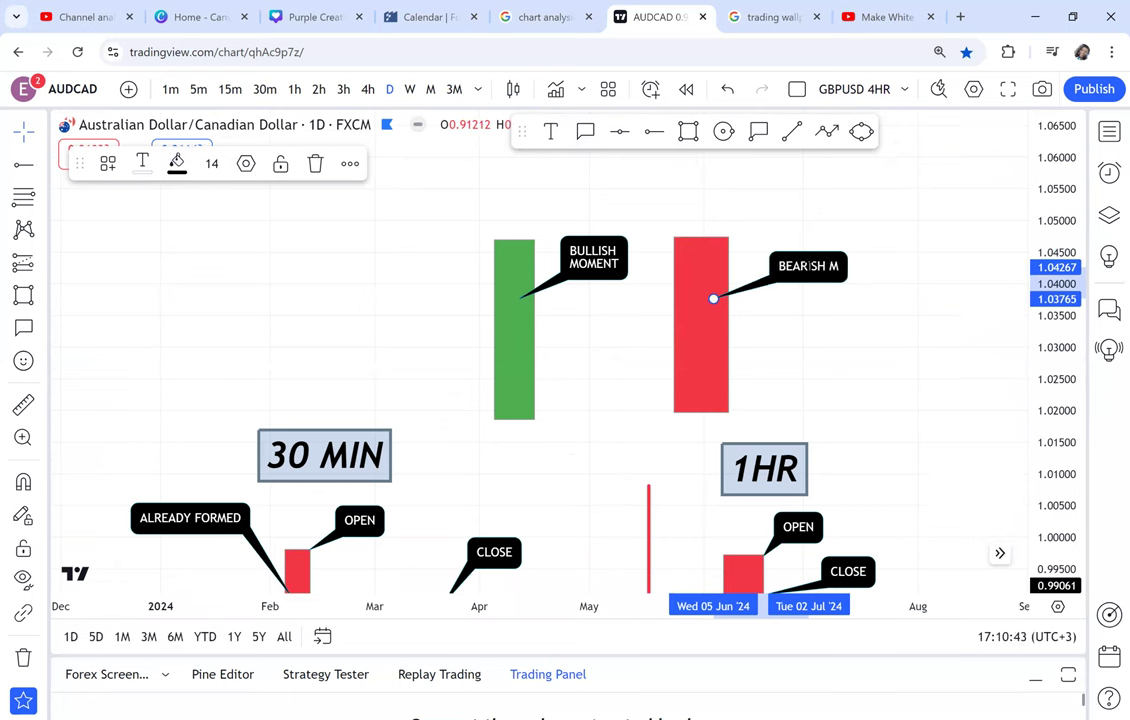
pyautogui.write('OMENT')
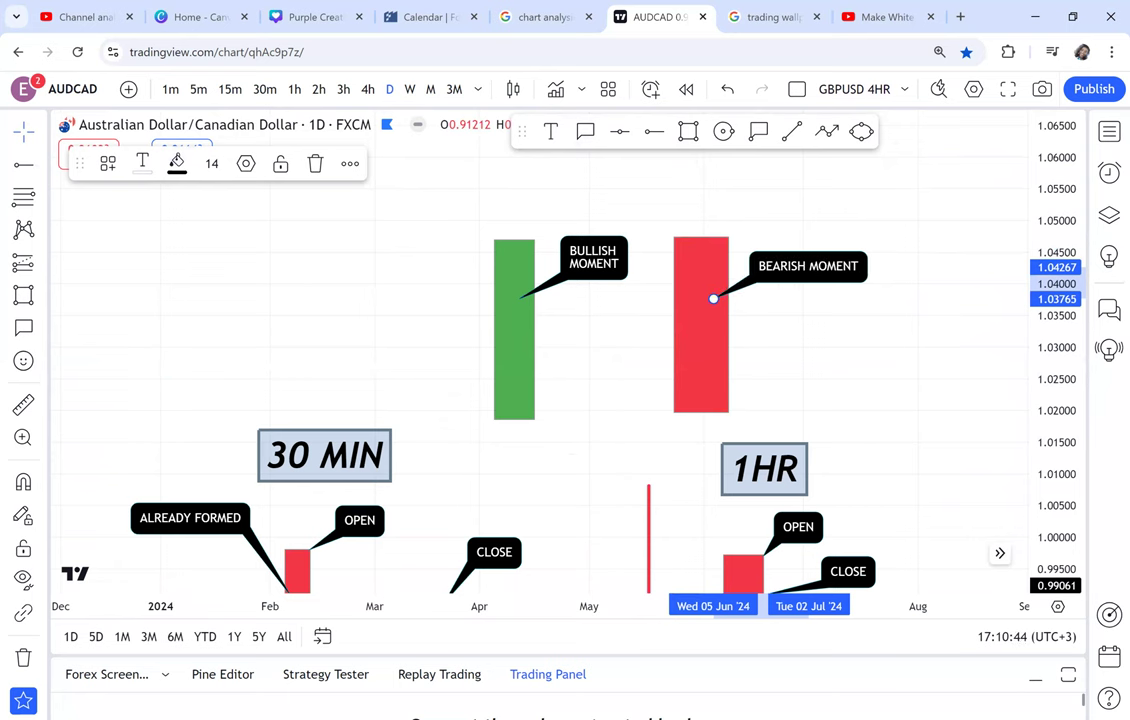
pyautogui.write('UM')
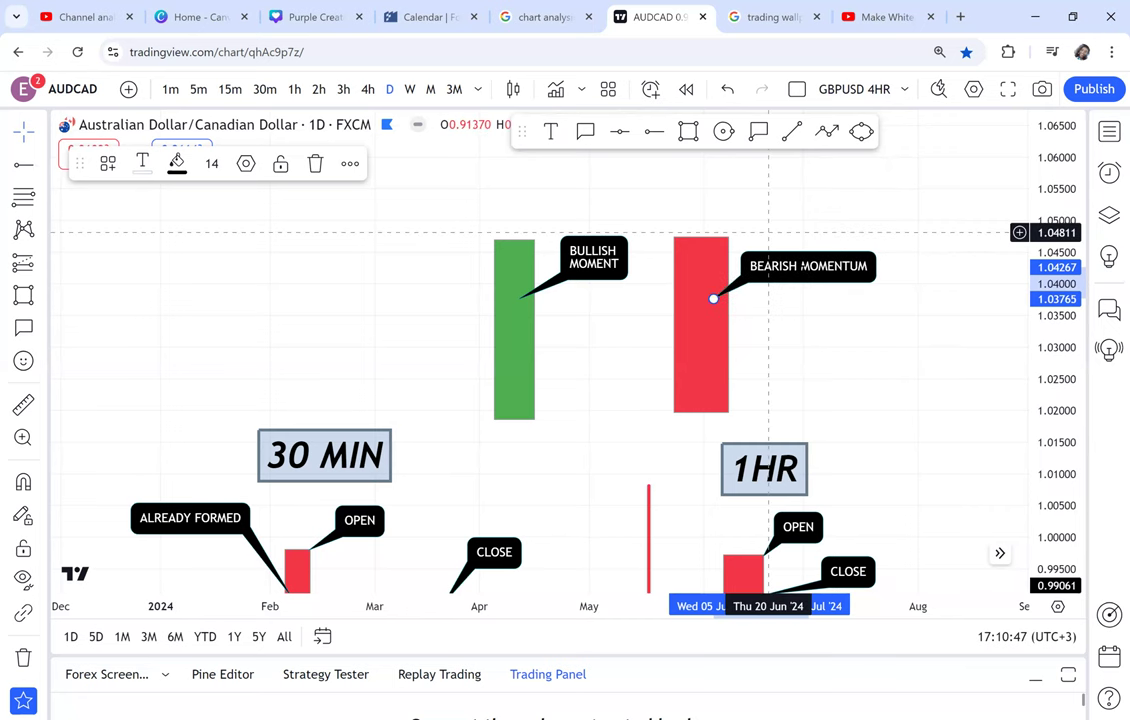
pyautogui.click(799, 267)
pyautogui.press('Return')
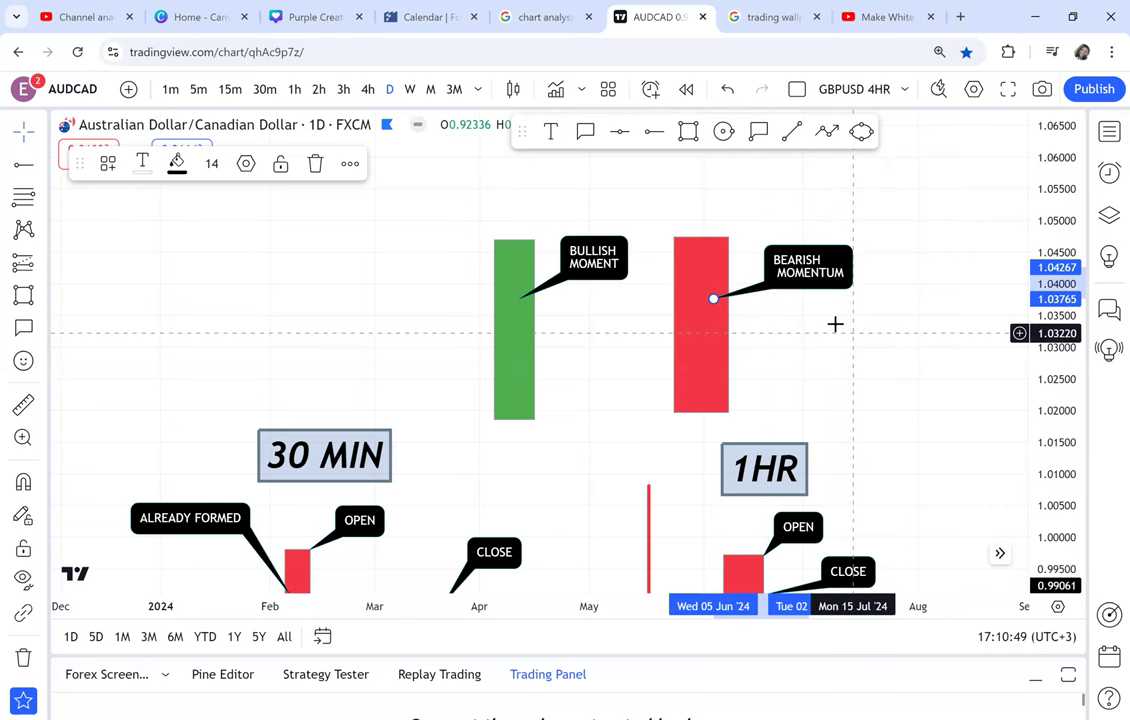
pyautogui.click(755, 381)
# Step: Draw a short red candle body above "30 MIN", before the green candle, from about 1.048 to 1.039
pyautogui.moveTo(839, 362); pyautogui.dragTo(755, 381)
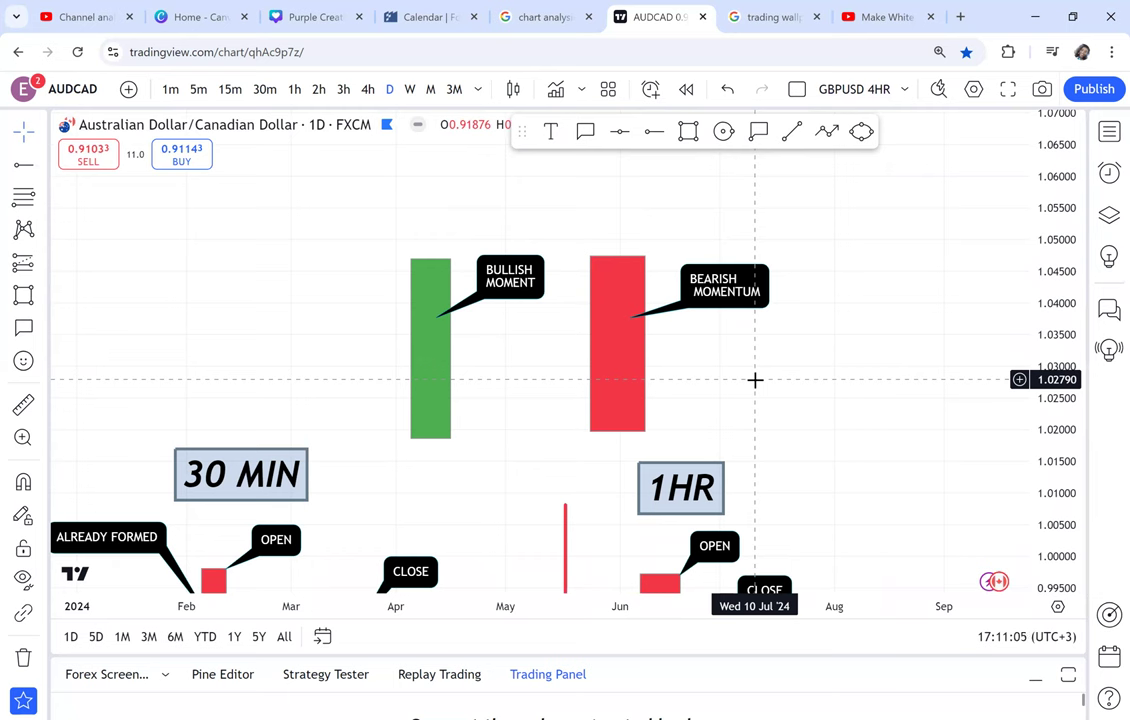
pyautogui.moveTo(228, 340); pyautogui.dragTo(380, 364)
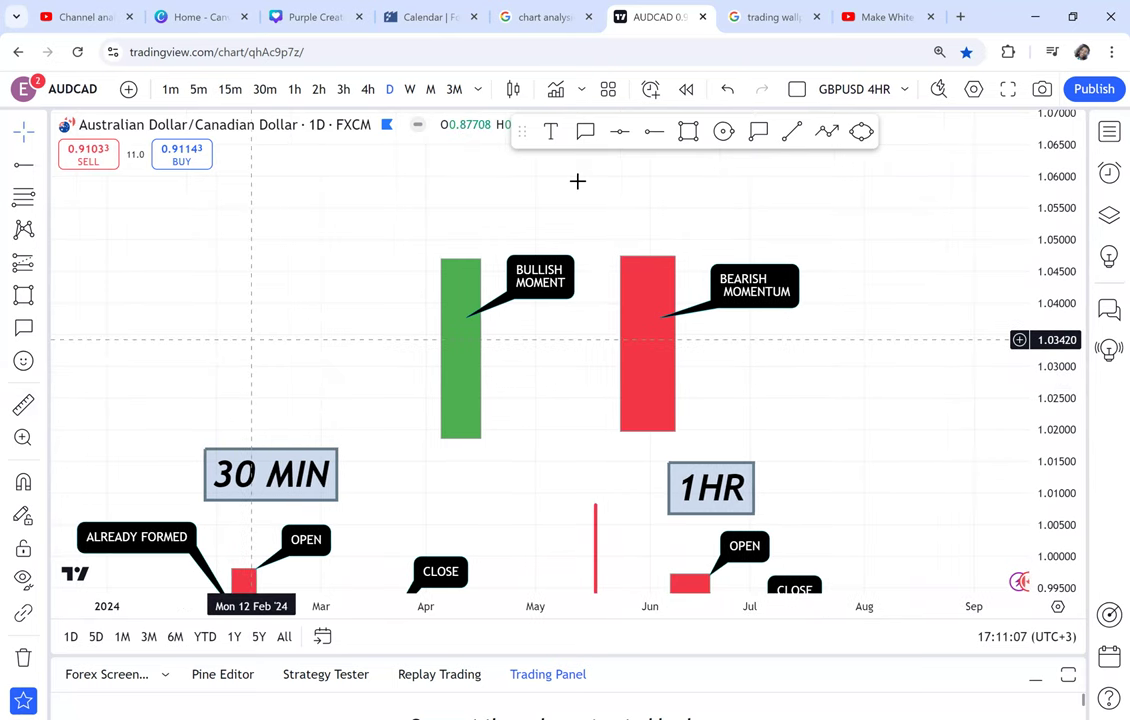
pyautogui.click(688, 133)
pyautogui.click(314, 278)
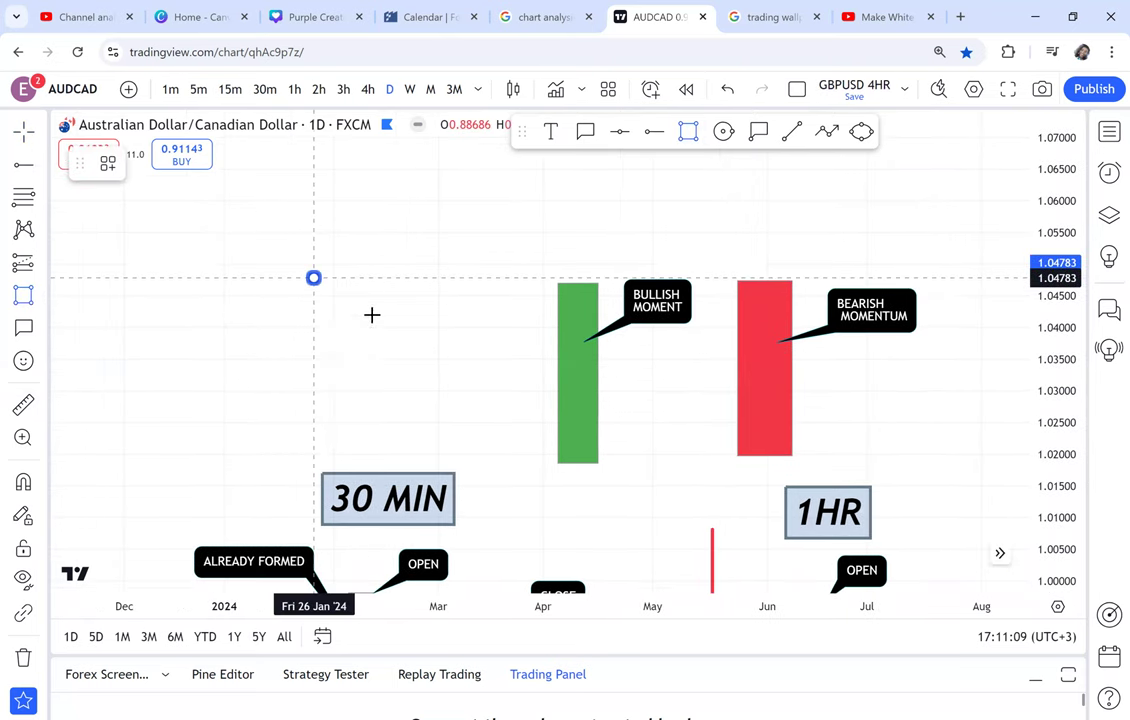
pyautogui.click(373, 332)
# Step: Draw a red vertical trend line as the short red candle's lower wick, from inside its body down to about 1.020
pyautogui.click(791, 131)
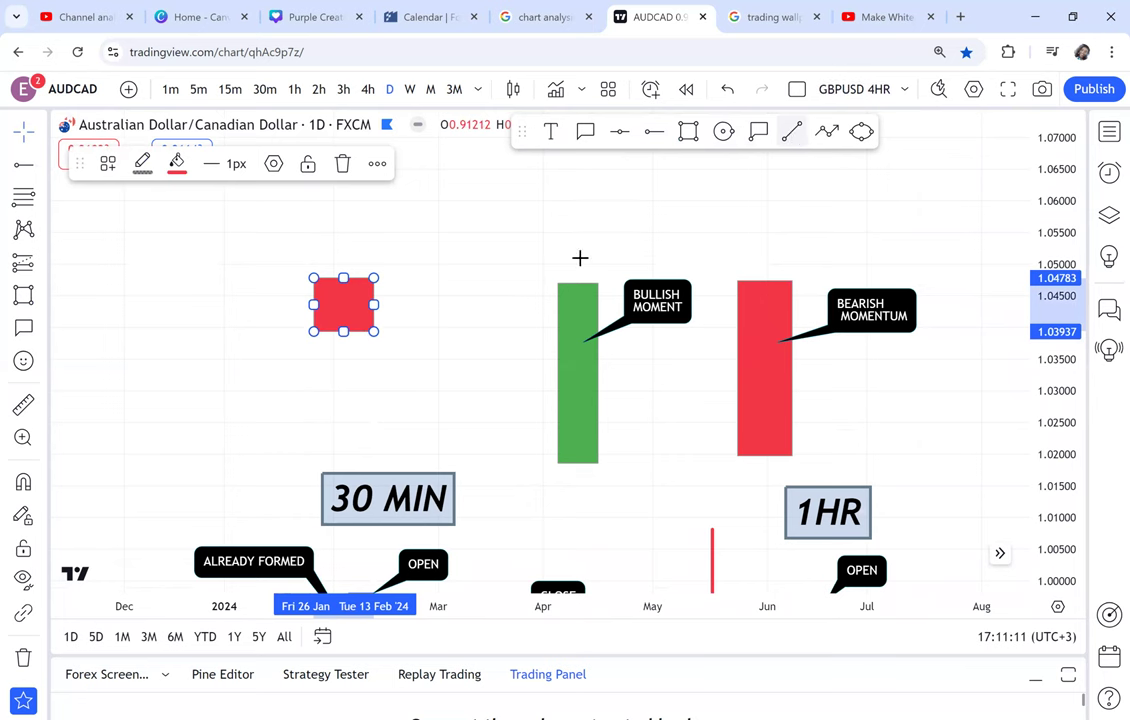
pyautogui.click(338, 306)
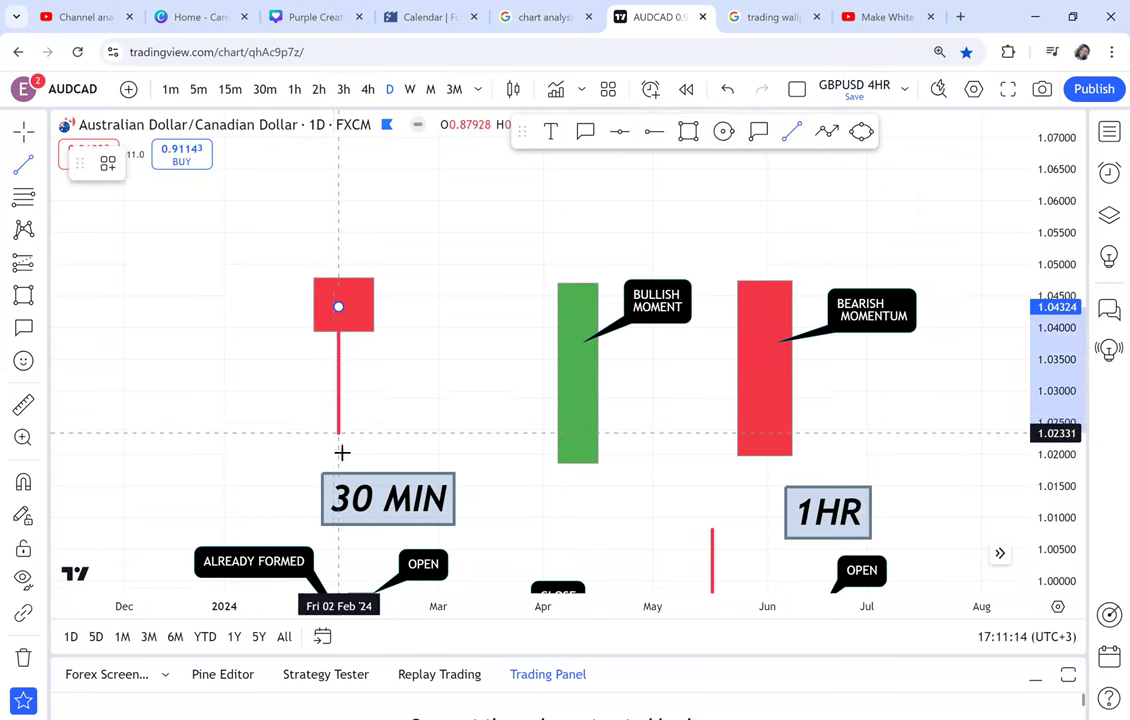
pyautogui.click(339, 450)
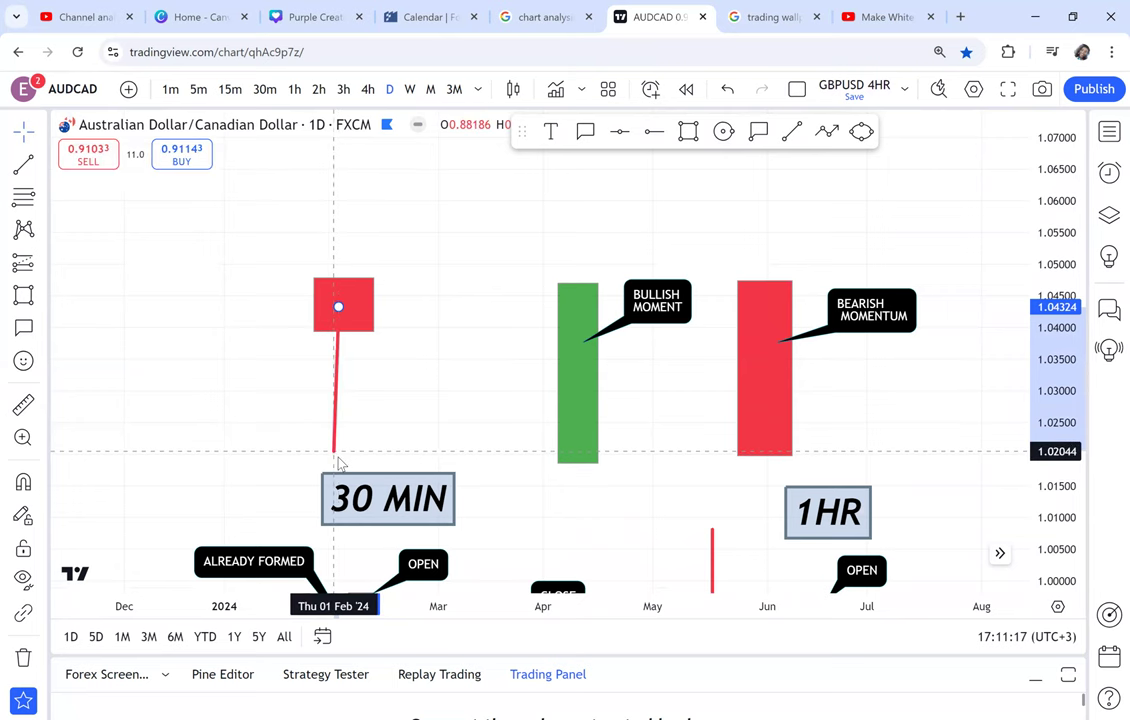
pyautogui.moveTo(334, 451); pyautogui.dragTo(338, 456)
pyautogui.click(413, 432)
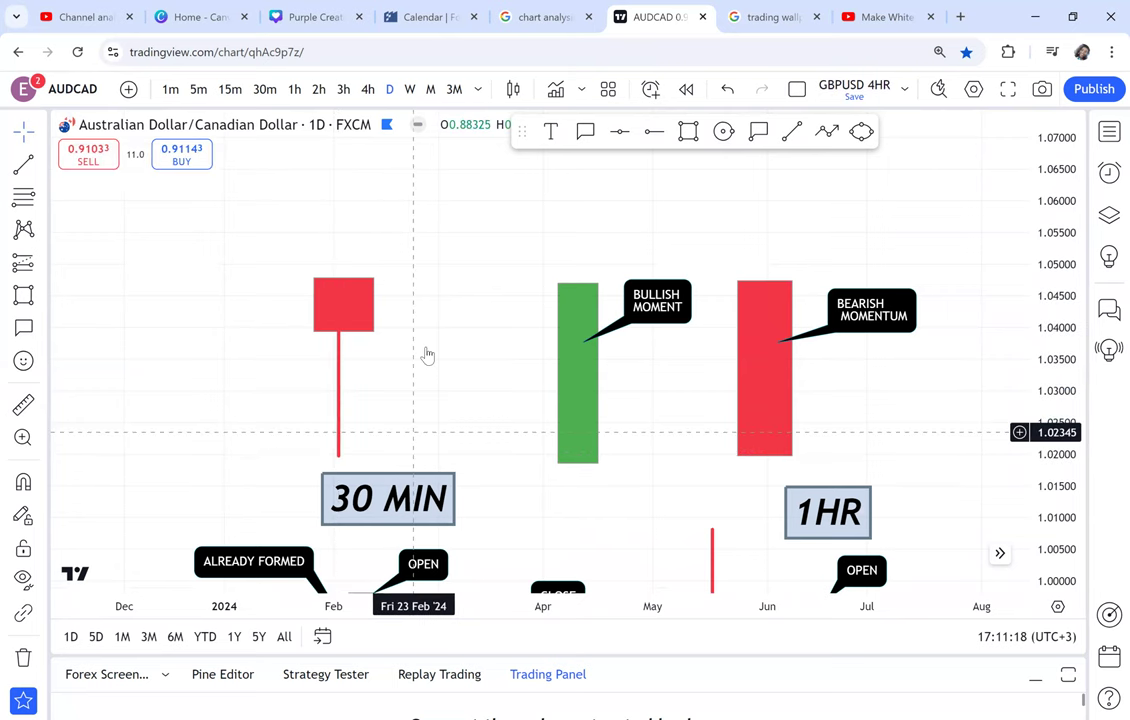
pyautogui.moveTo(471, 350); pyautogui.dragTo(444, 175)
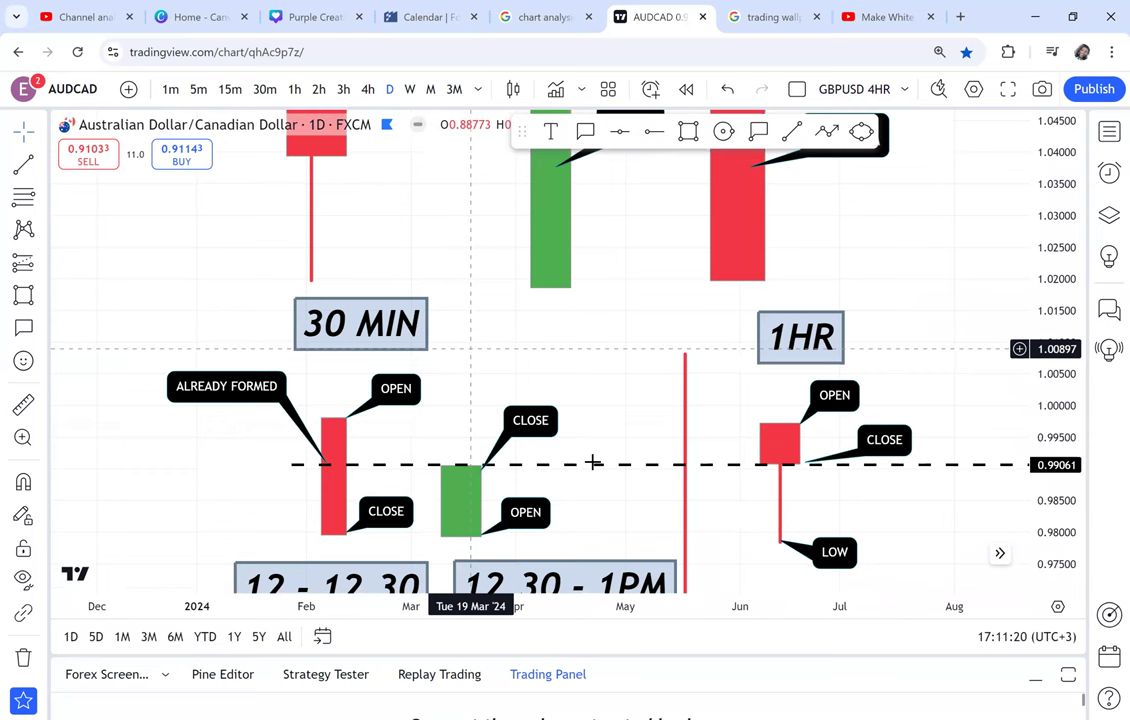
pyautogui.moveTo(343, 495); pyautogui.dragTo(417, 495)
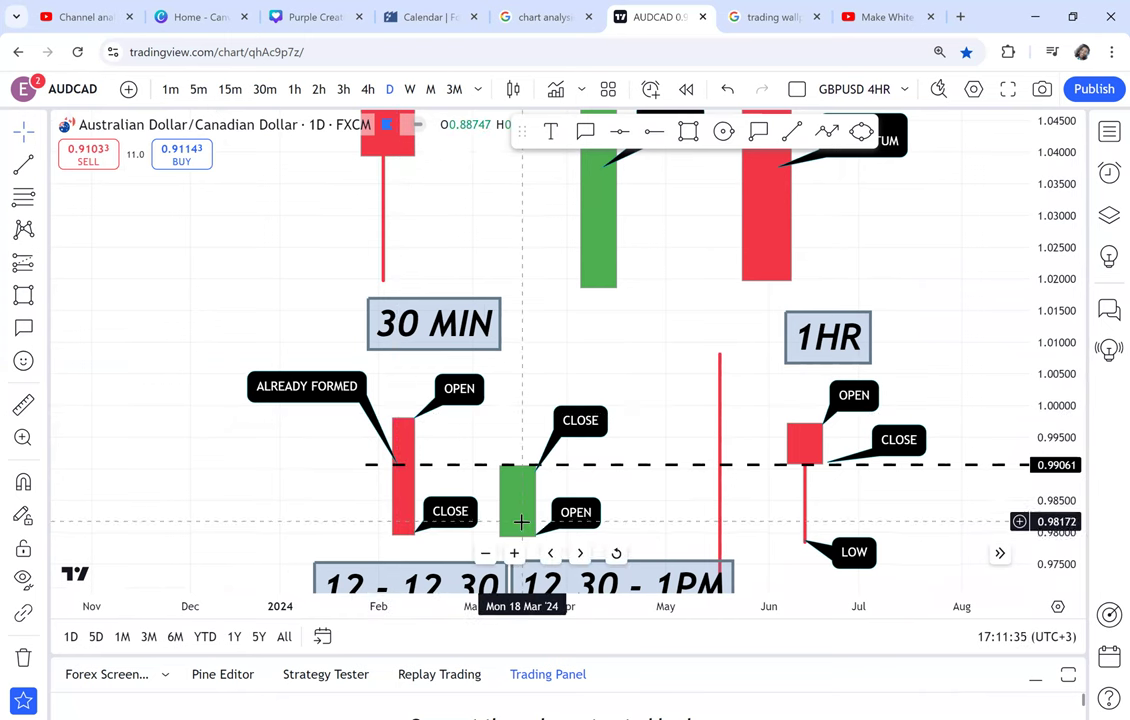
pyautogui.click(397, 510)
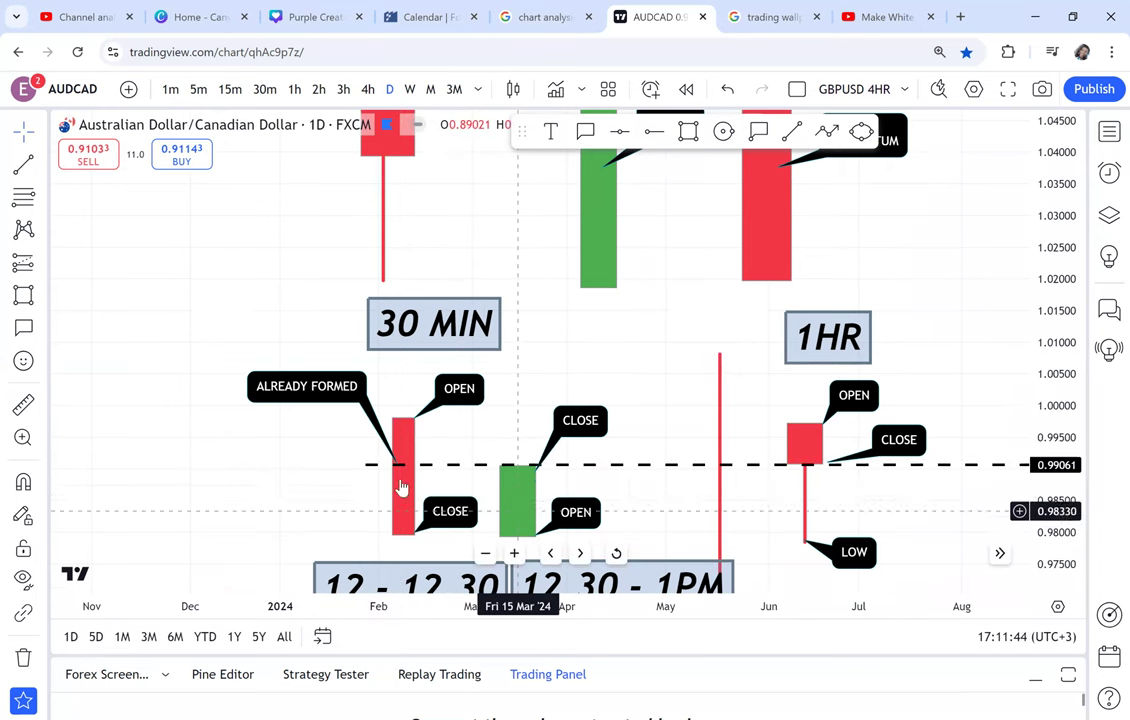
pyautogui.click(862, 466)
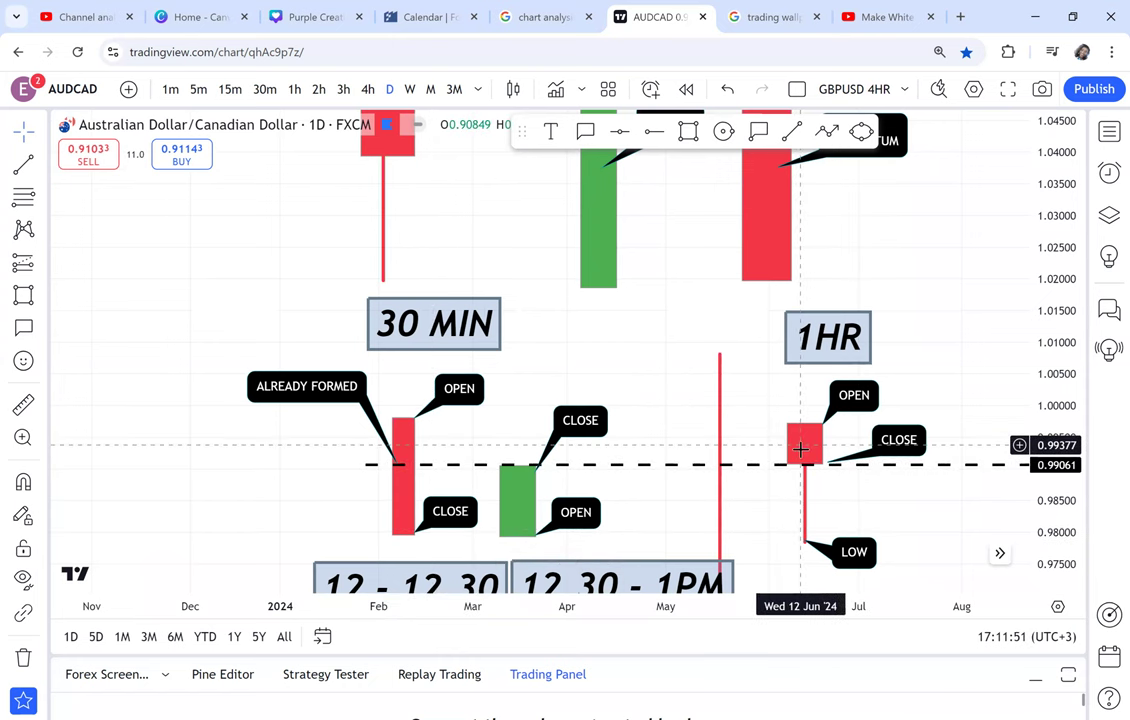
# Step: Draw a short candle body before the red candle above "30 MIN", from about 1.0263 to 1.0374, and fill it green
pyautogui.moveTo(932, 324); pyautogui.dragTo(941, 443)
pyautogui.click(689, 136)
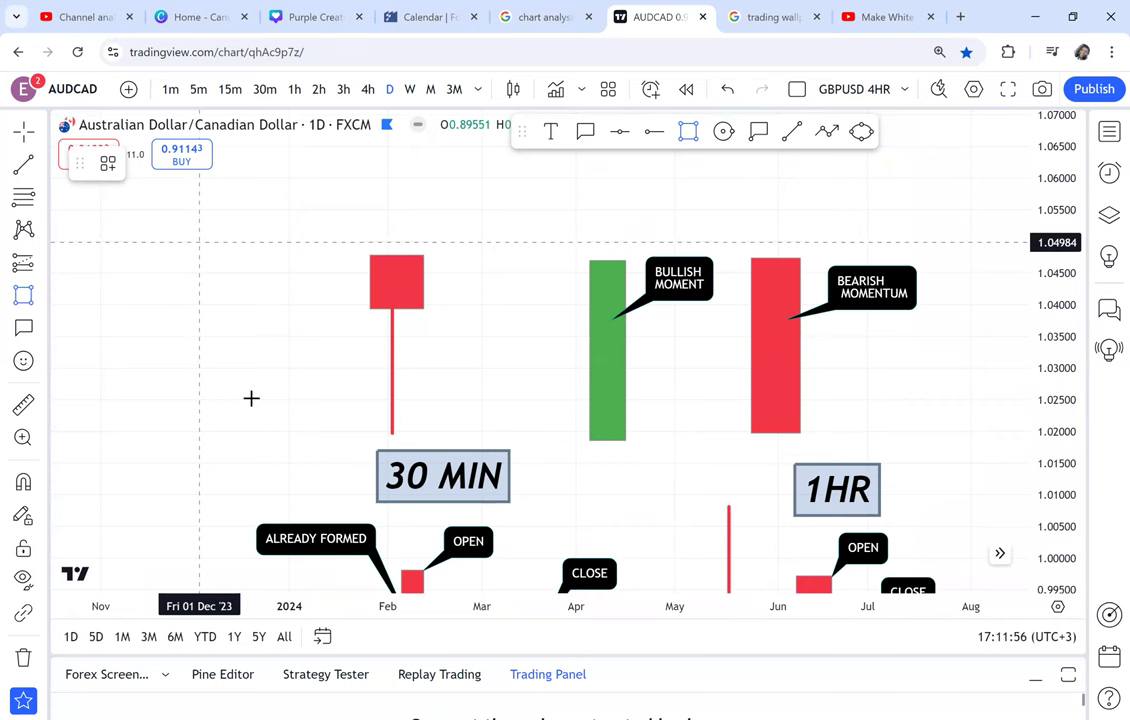
pyautogui.moveTo(257, 335); pyautogui.dragTo(158, 391)
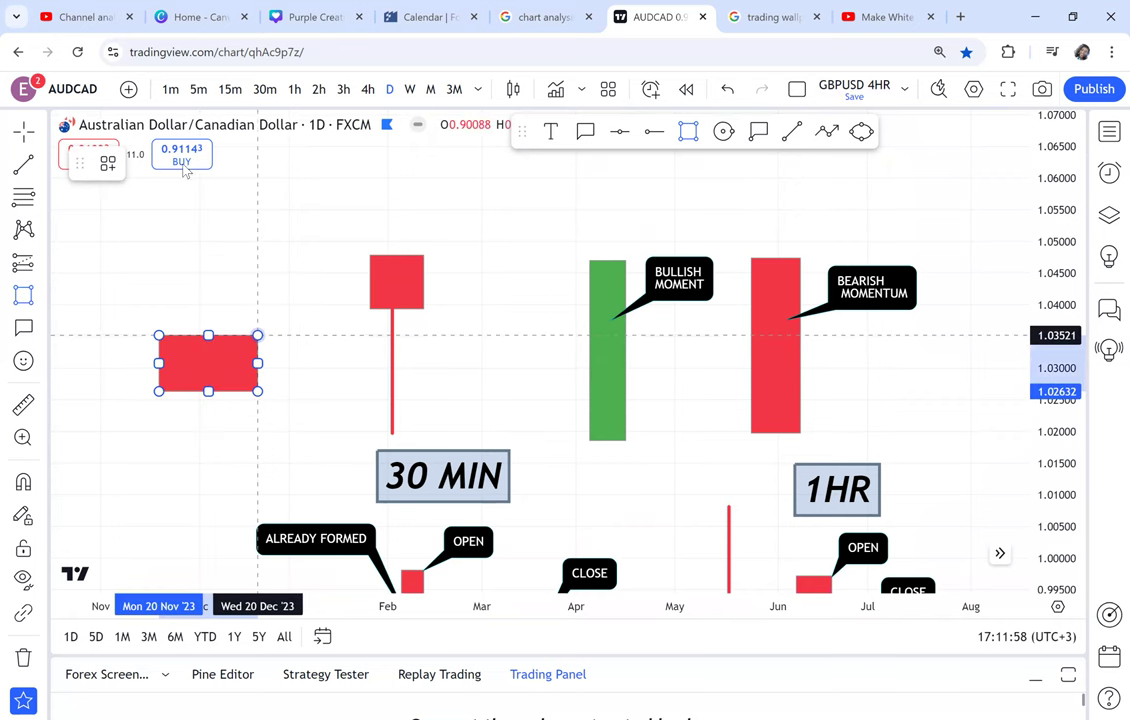
pyautogui.click(245, 321)
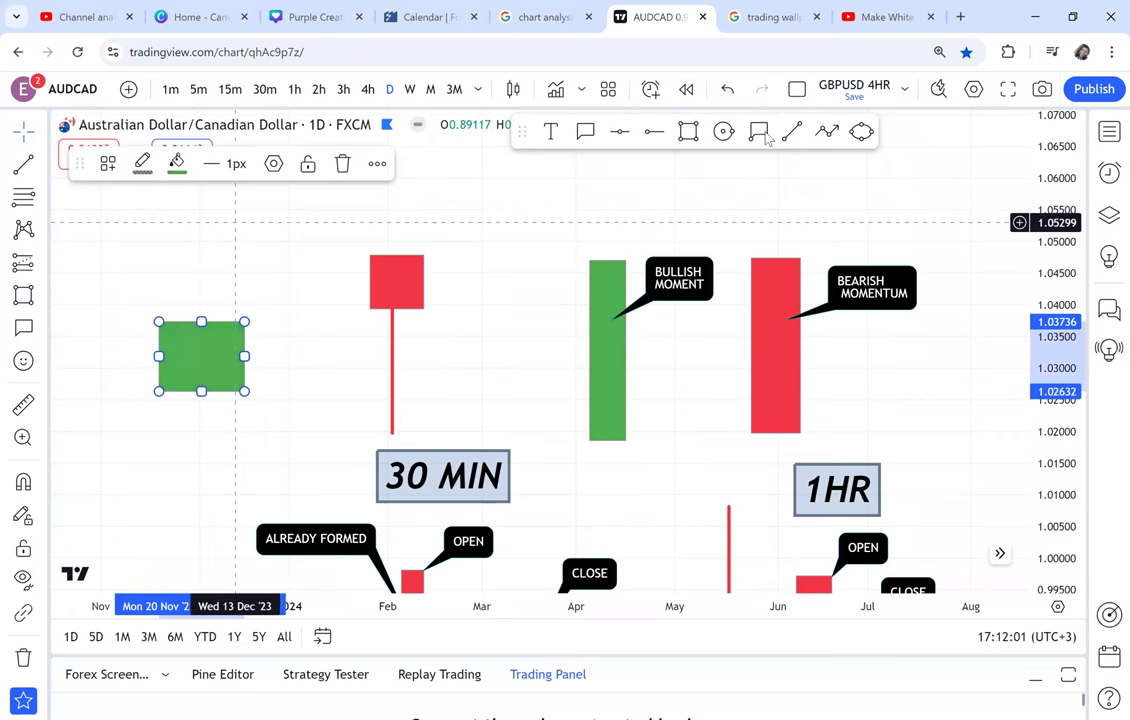
# Step: Draw a vertical trend line as the short green candle's upper wick, from about 1.0546 down to 1.0331 inside its body, and colour it green
pyautogui.click(792, 131)
pyautogui.click(204, 212)
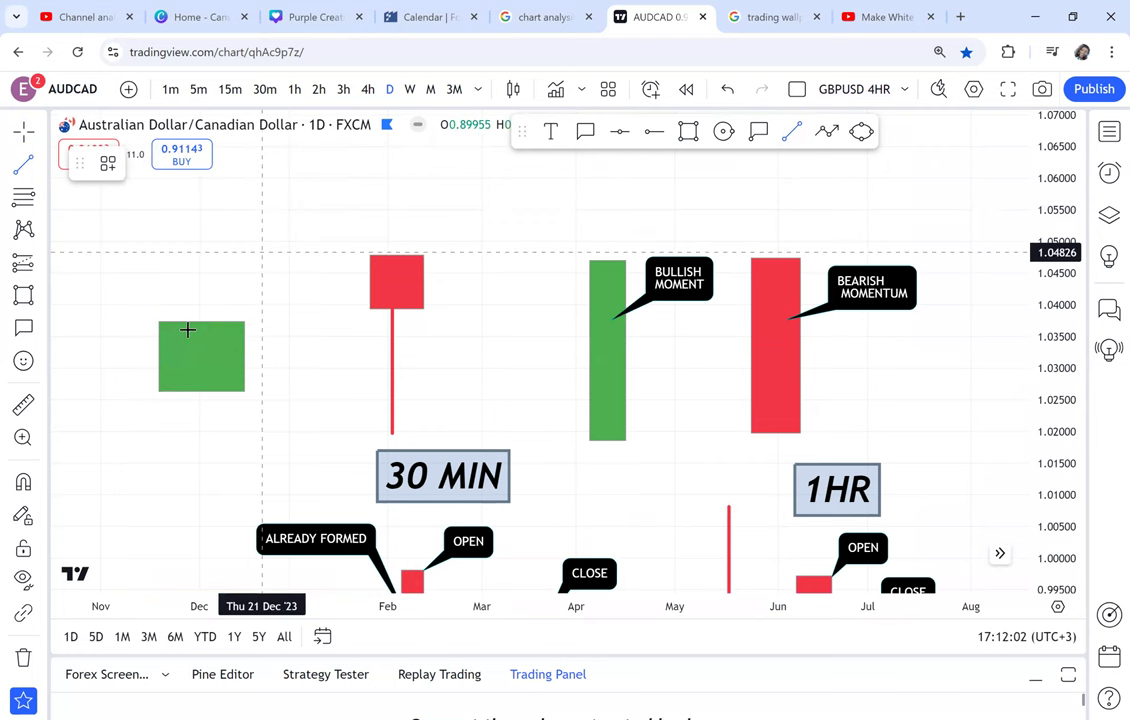
pyautogui.click(198, 340)
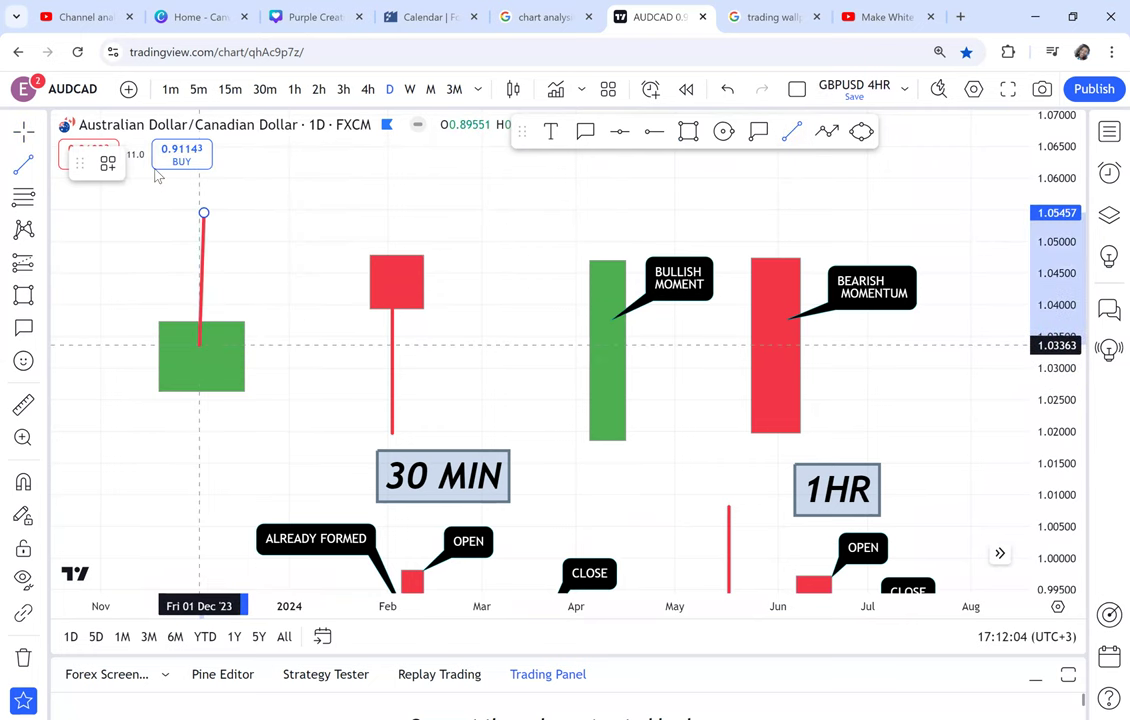
pyautogui.click(142, 163)
pyautogui.click(206, 225)
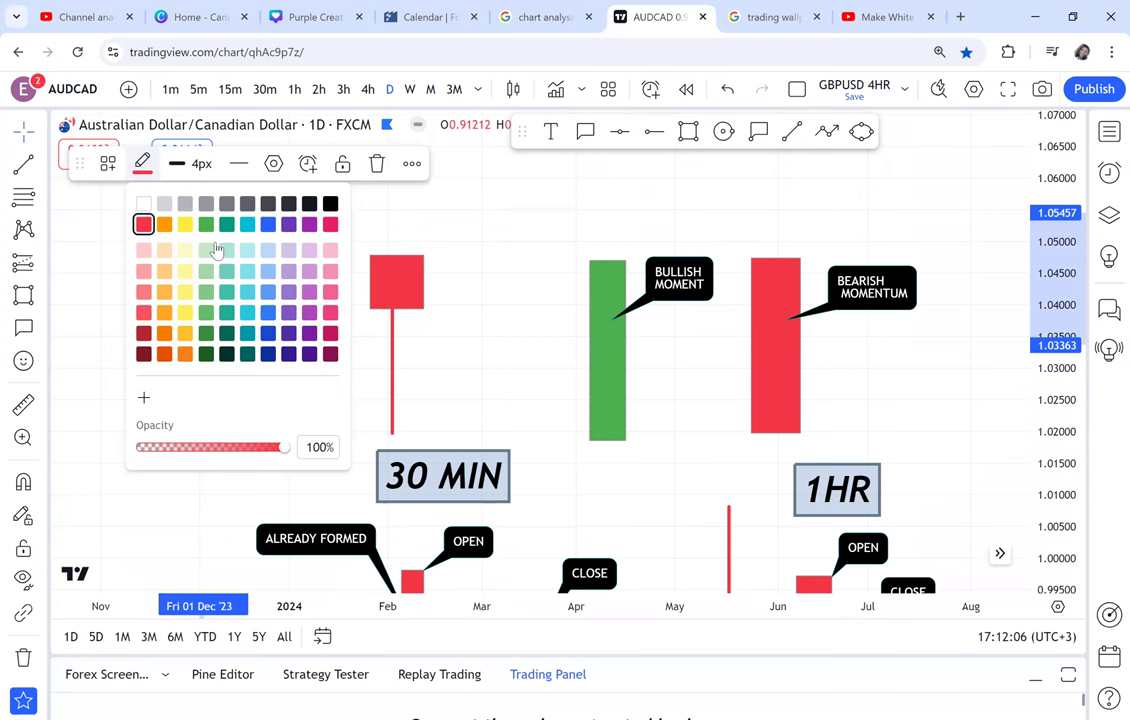
pyautogui.press('Escape')
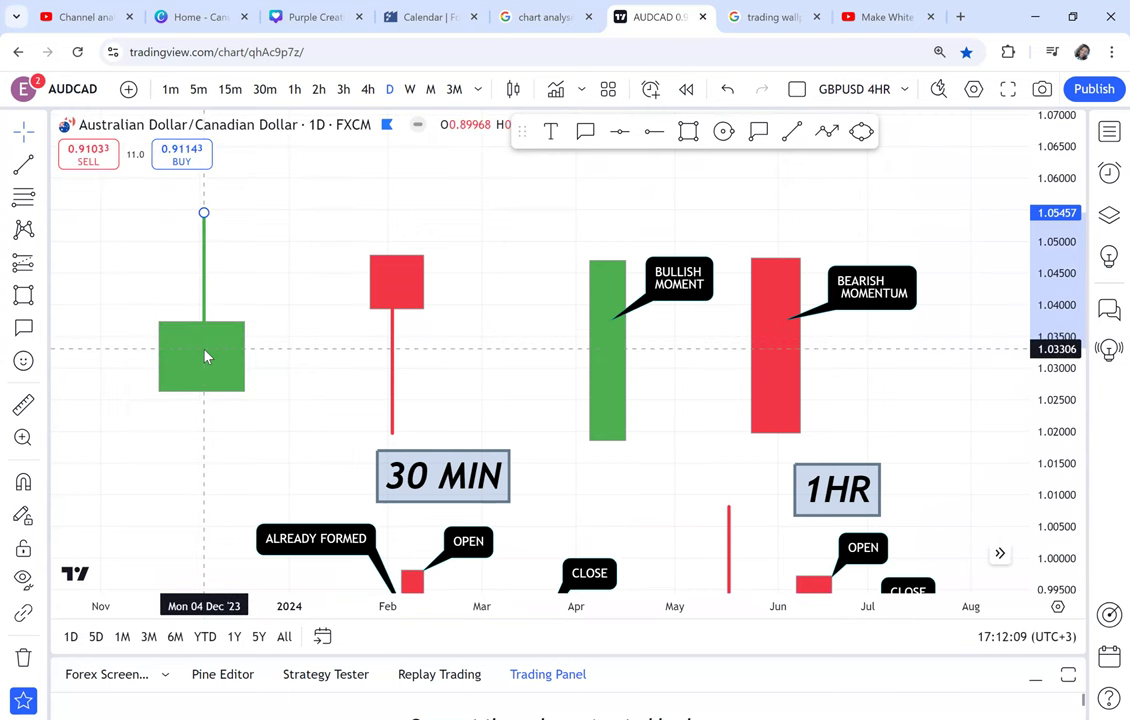
pyautogui.moveTo(204, 349); pyautogui.dragTo(204, 349)
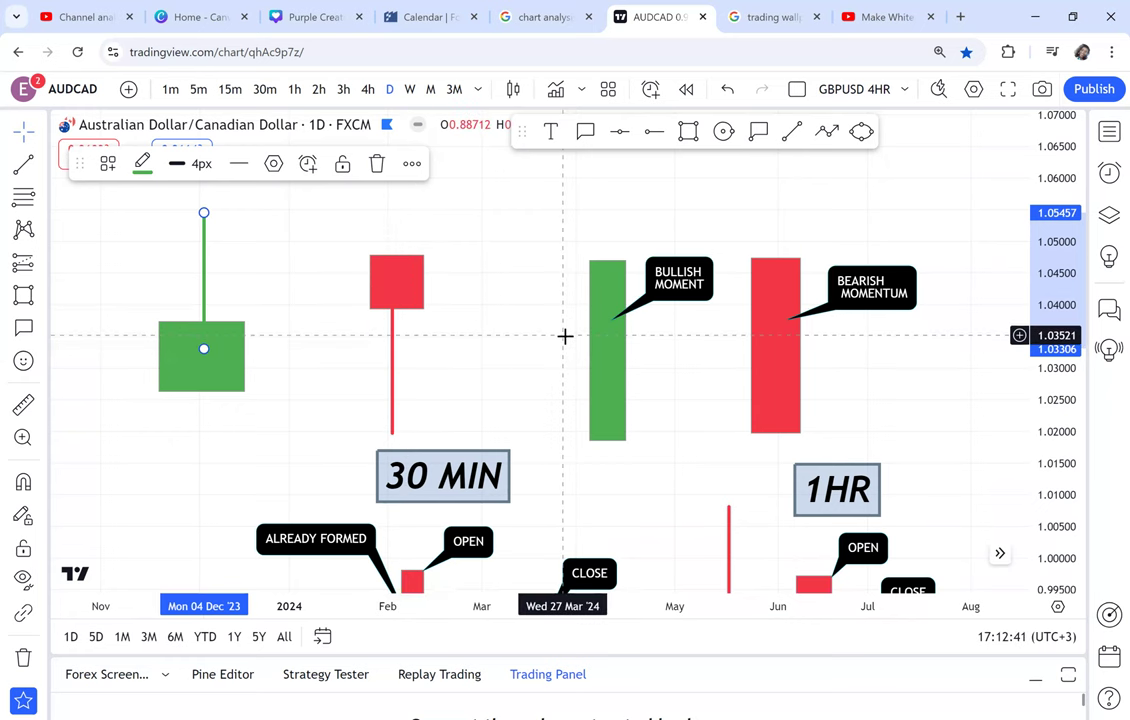
# Step: Widen the short red candle's body slightly towards the green candle and lengthen its lower wick down to about 1.018
pyautogui.click(410, 287)
pyautogui.moveTo(369, 284); pyautogui.dragTo(361, 282)
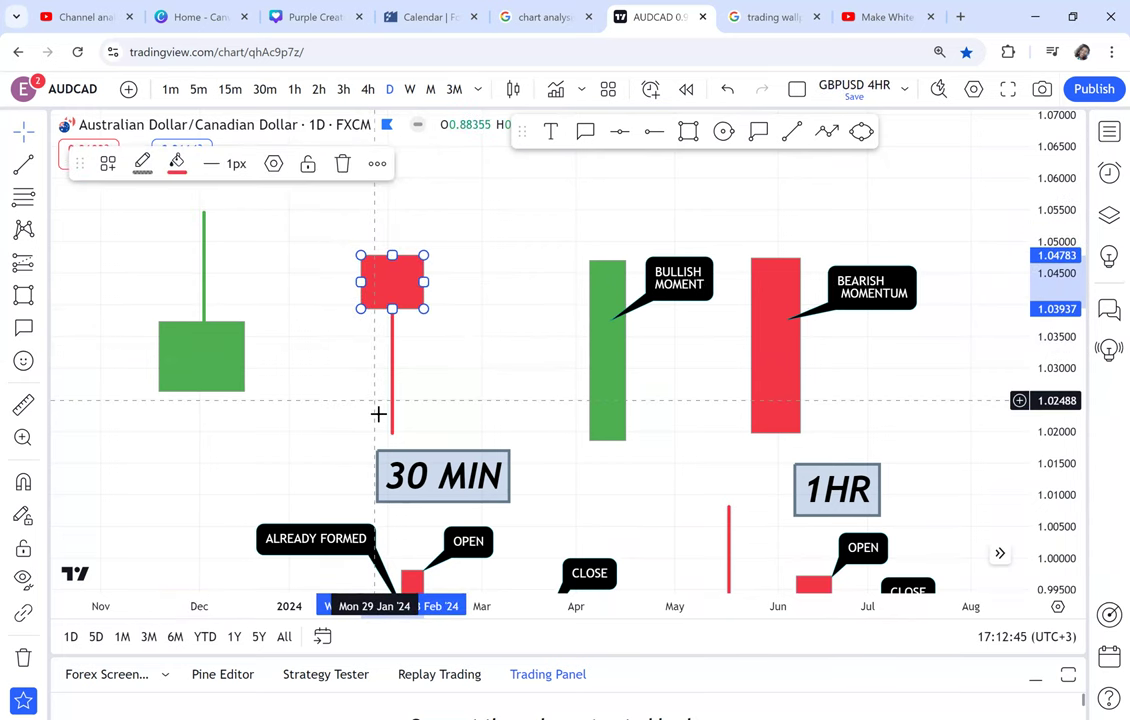
pyautogui.moveTo(391, 434); pyautogui.dragTo(393, 446)
# Step: Add a callout reading "HAMMER" above and after the short red candle with the lower wick, with its pointer beside the candle's body
pyautogui.moveTo(456, 343); pyautogui.dragTo(483, 356)
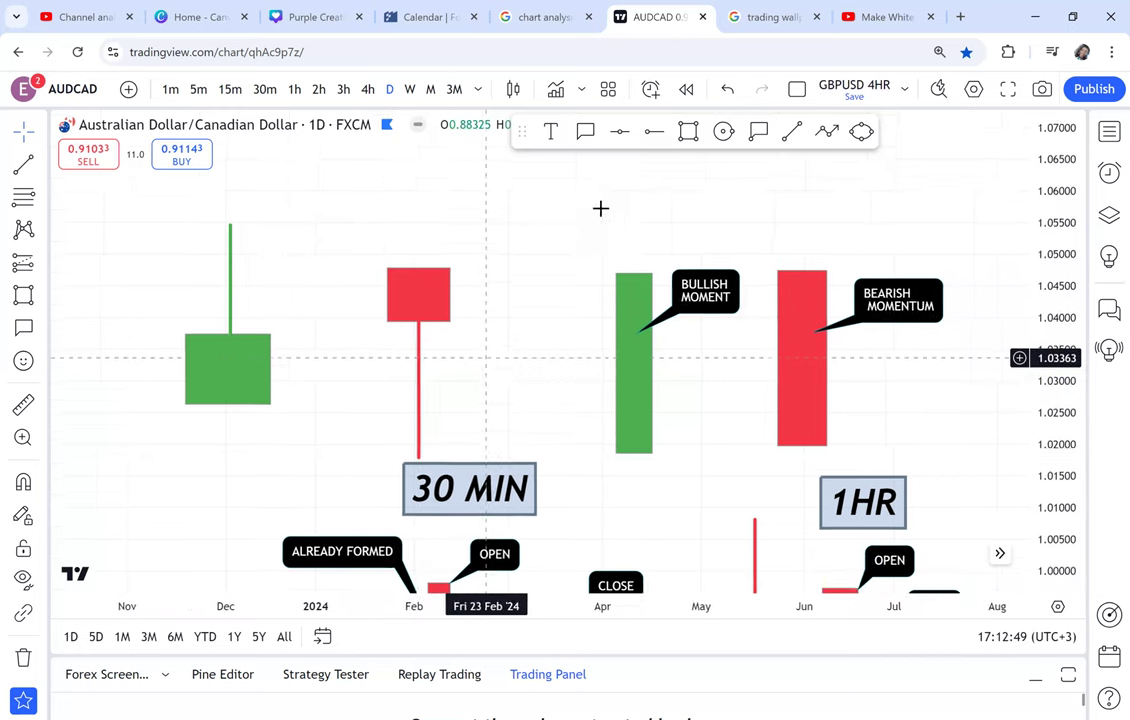
pyautogui.click(586, 132)
pyautogui.click(472, 312)
pyautogui.click(553, 246)
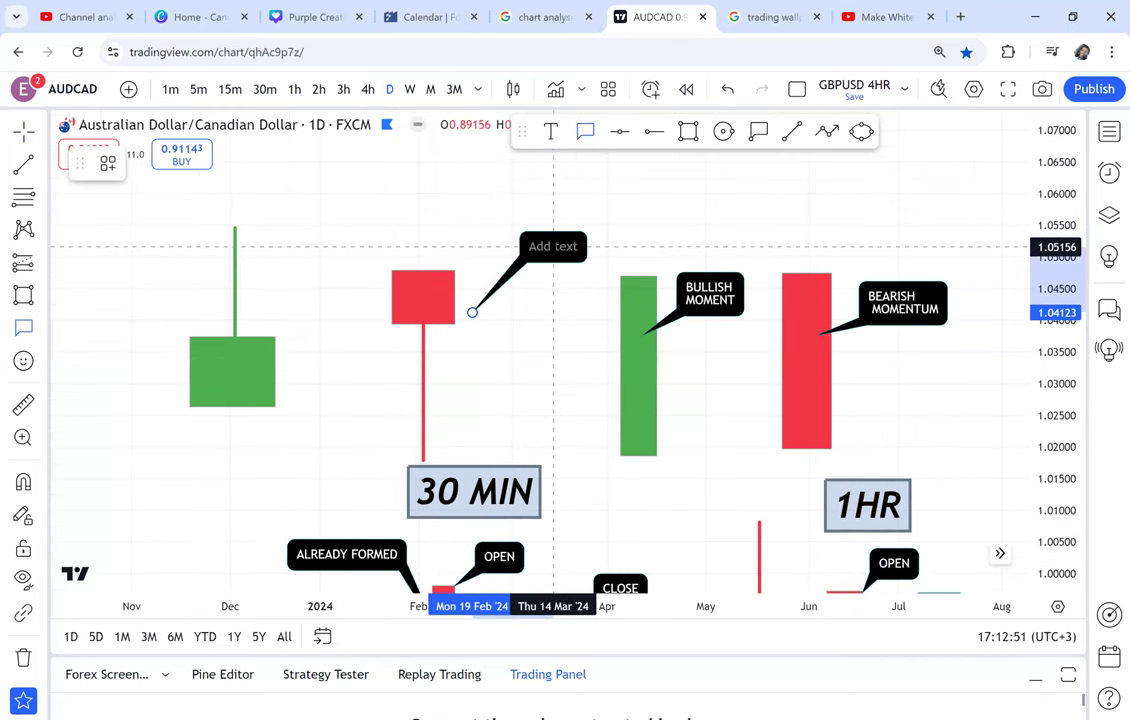
pyautogui.write('HAMM')
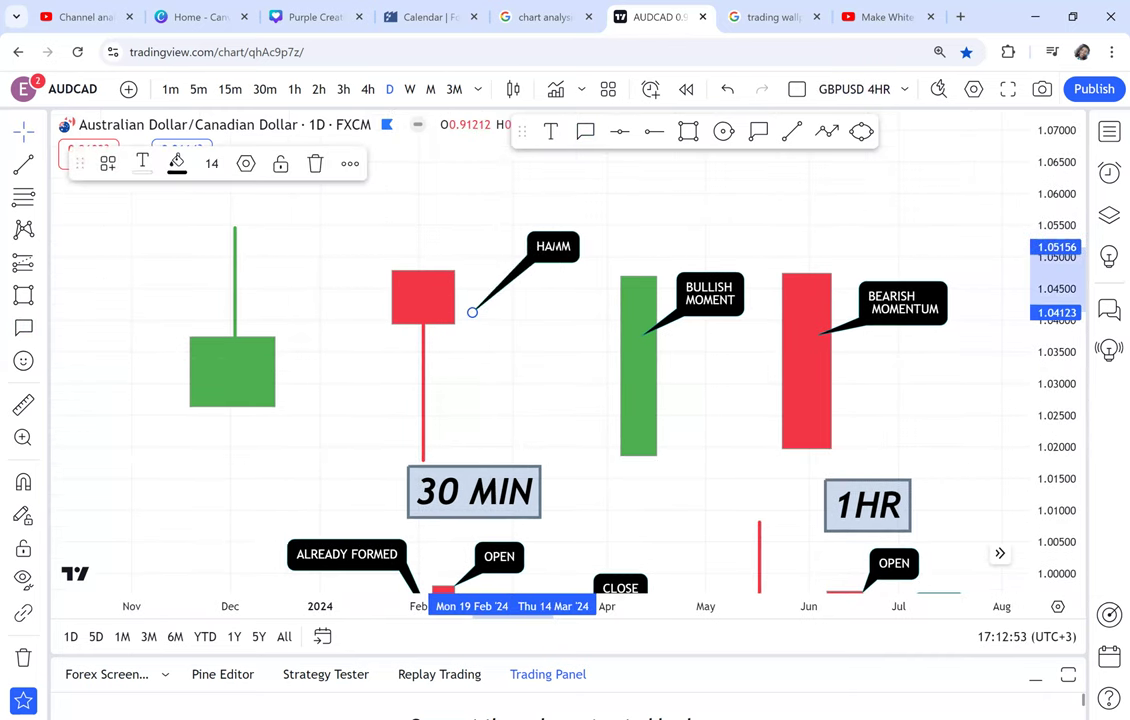
pyautogui.write('ER')
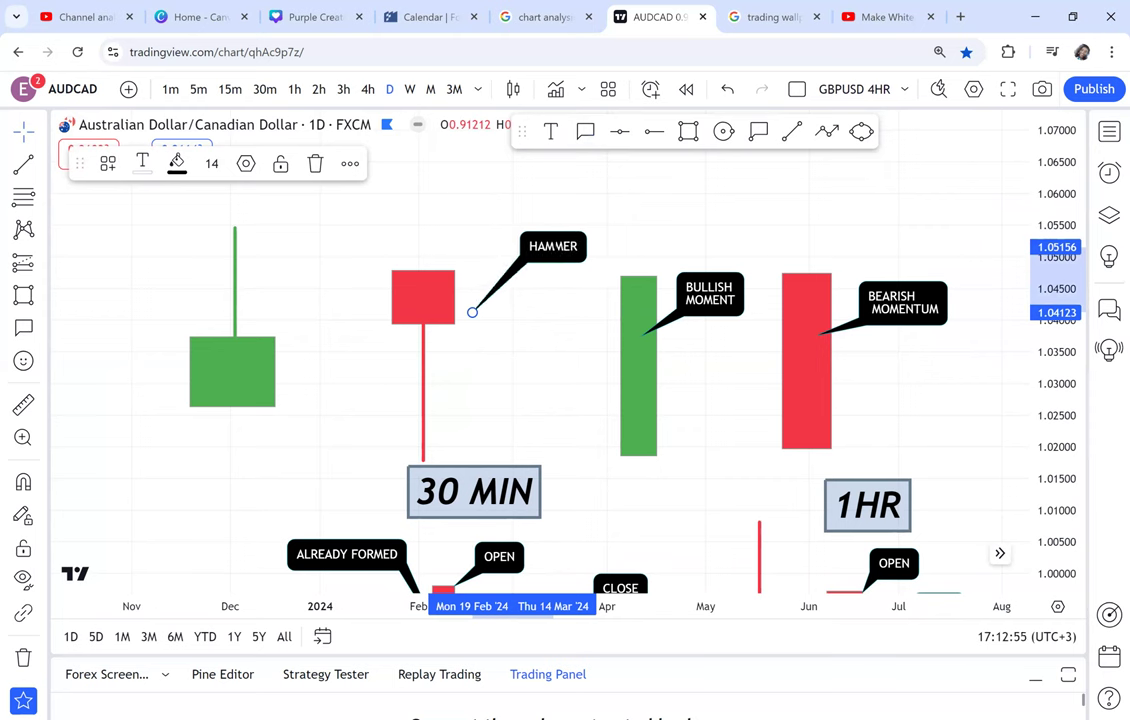
pyautogui.click(525, 385)
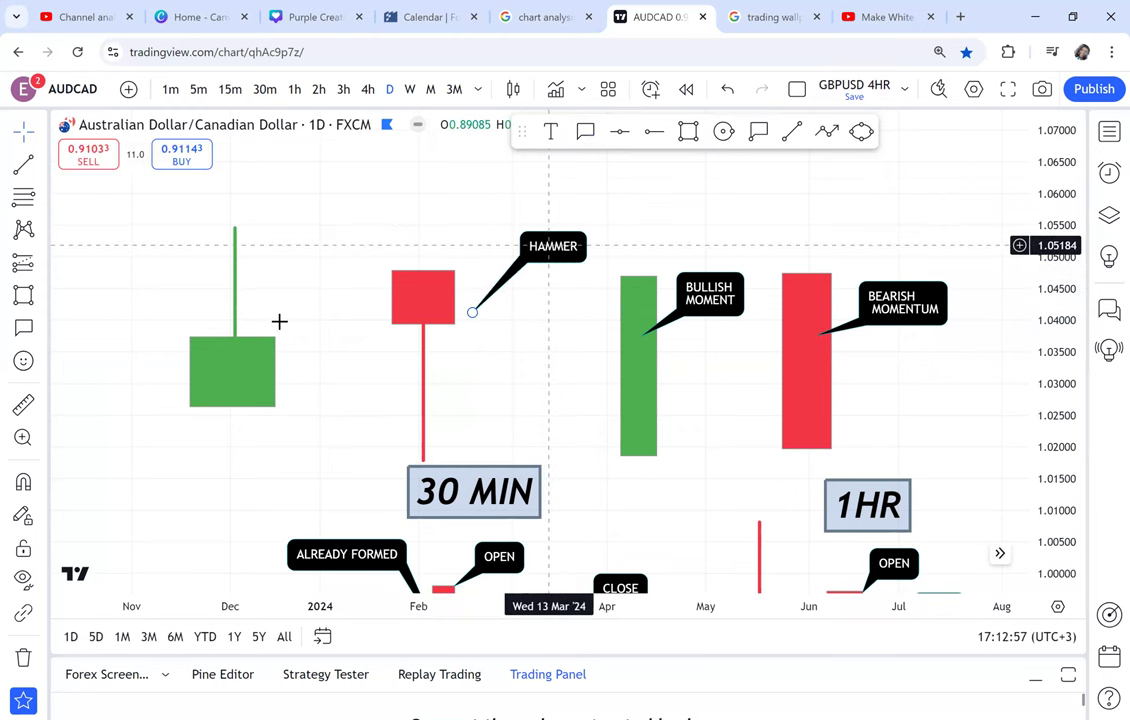
# Step: Extend the short green candle's upper wick to about 1.066 and bring the "HAMMER" callout's pointer closer to the red candle
pyautogui.moveTo(249, 192); pyautogui.dragTo(239, 153)
pyautogui.moveTo(266, 234); pyautogui.dragTo(260, 241)
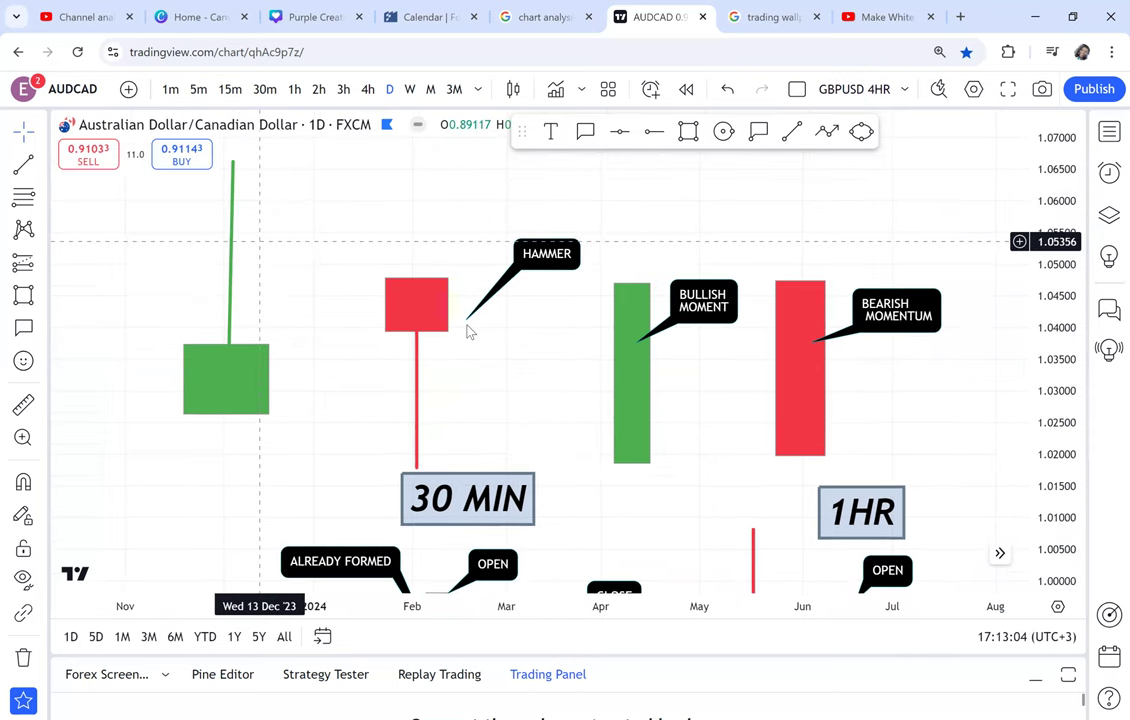
pyautogui.moveTo(467, 318); pyautogui.dragTo(457, 323)
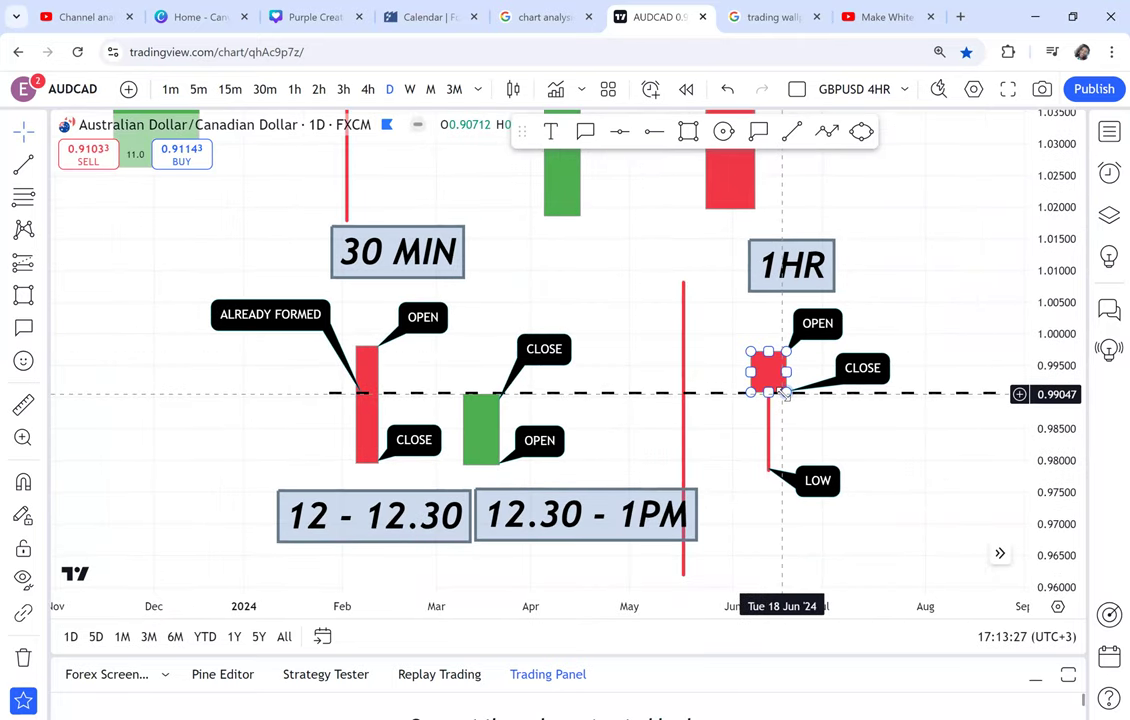
pyautogui.click(623, 424)
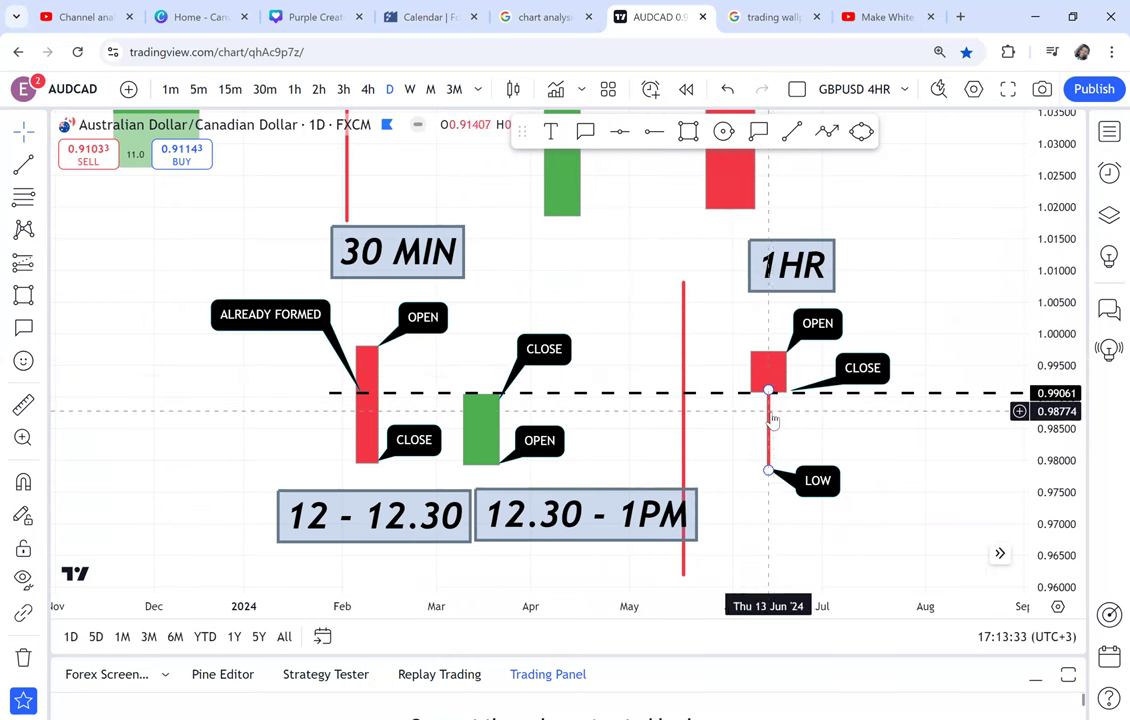
pyautogui.moveTo(606, 331); pyautogui.dragTo(646, 544)
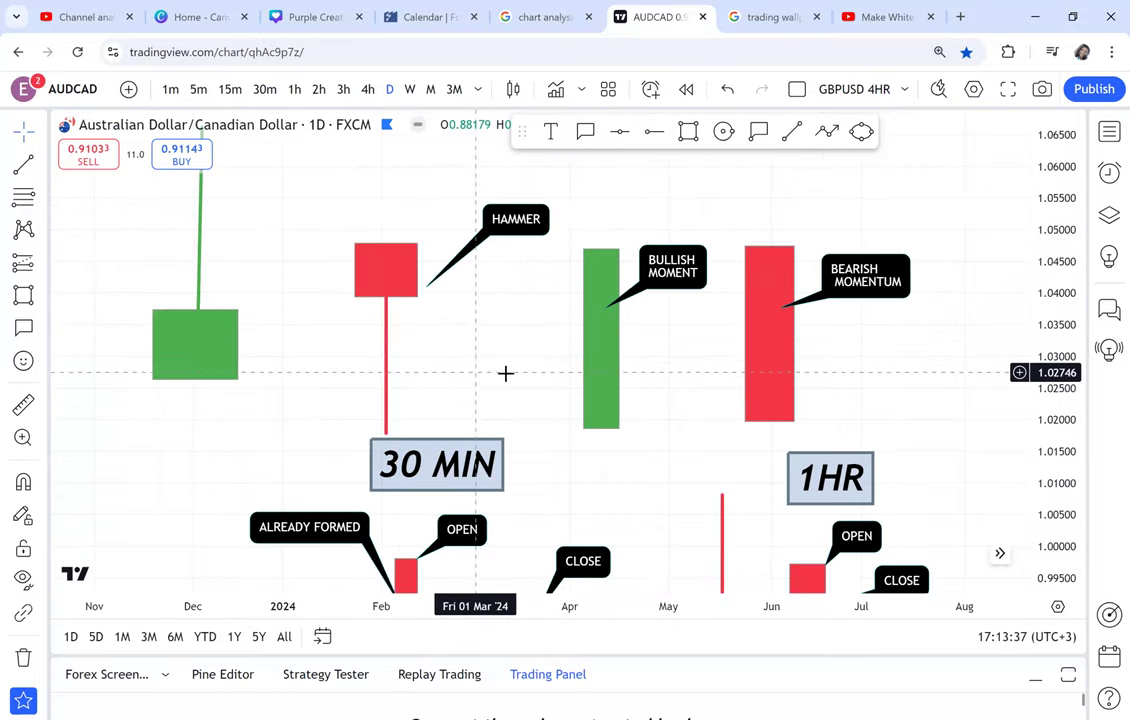
pyautogui.moveTo(507, 366)
pyautogui.mouseDown()
pyautogui.moveTo(487, 245)
pyautogui.moveTo(473, 358)
pyautogui.mouseUp()
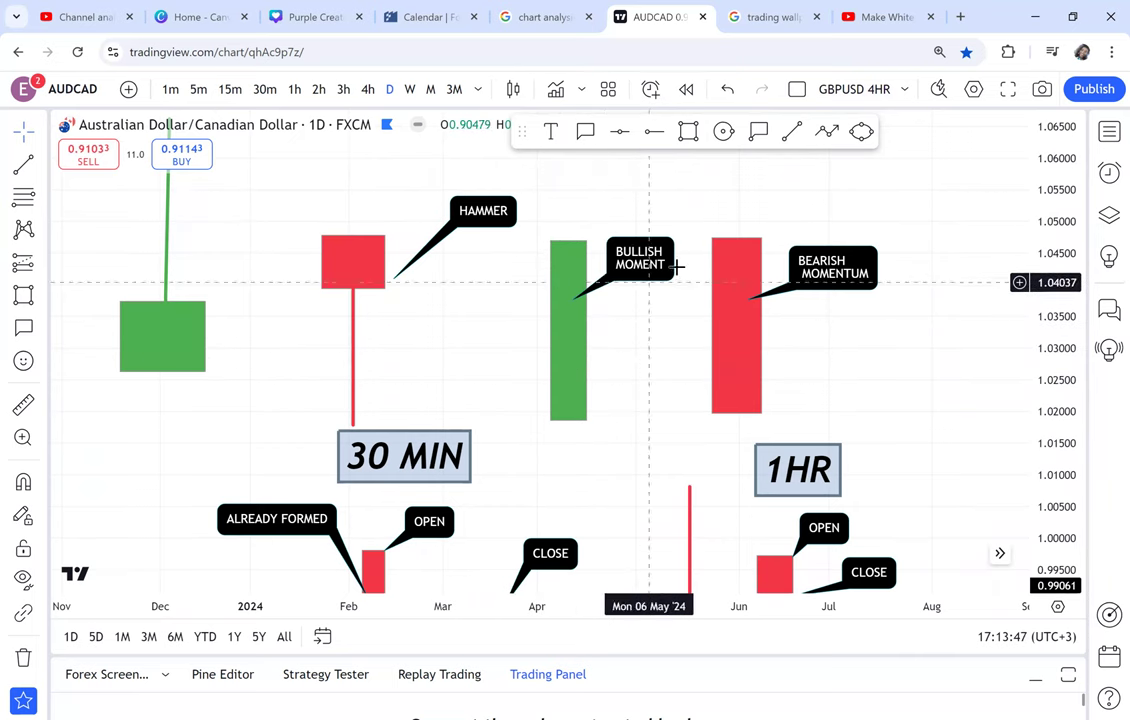
pyautogui.click(712, 240)
pyautogui.click(698, 211)
# Step: Draw a tall green candle rectangle in the empty area above the hammer candle, from about 1.0853 to 1.0600
pyautogui.moveTo(690, 216); pyautogui.dragTo(668, 318)
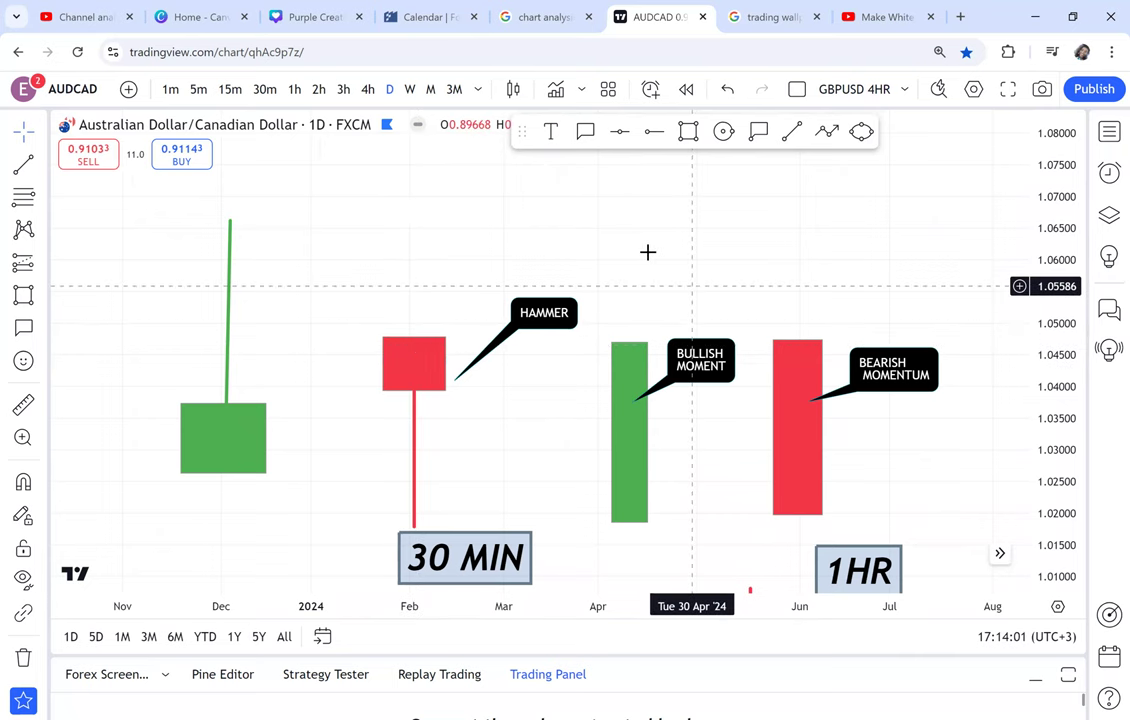
pyautogui.moveTo(653, 338); pyautogui.dragTo(605, 283)
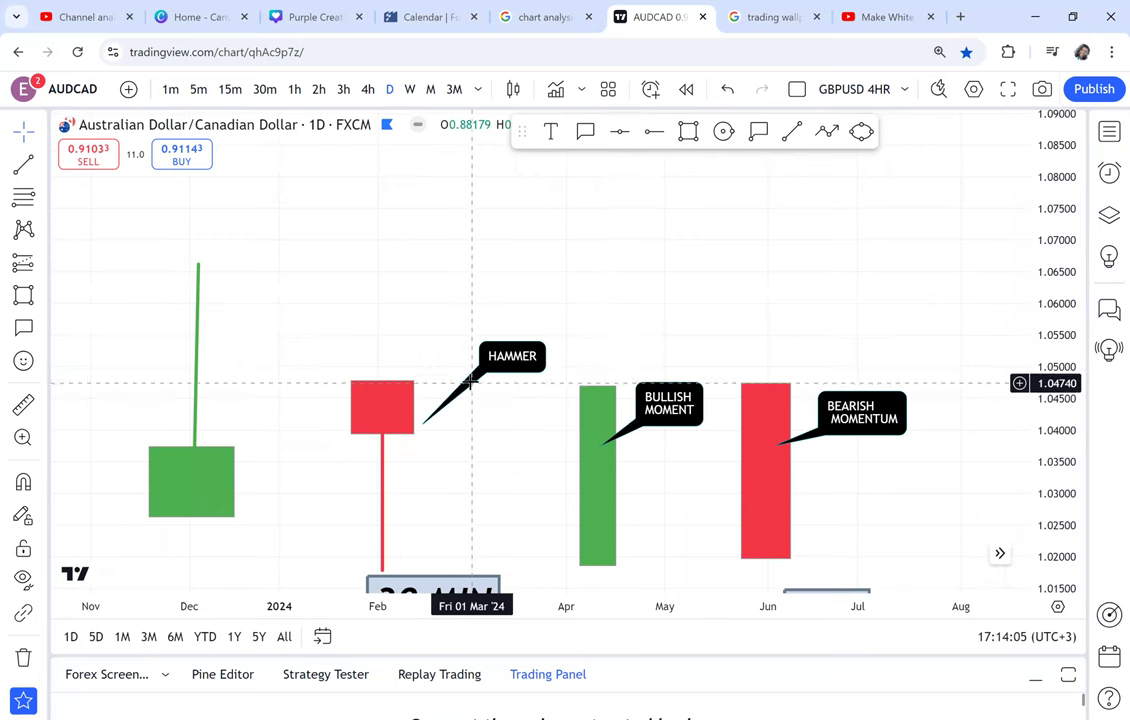
pyautogui.moveTo(593, 336); pyautogui.dragTo(626, 406)
pyautogui.moveTo(454, 235)
pyautogui.mouseDown()
pyautogui.moveTo(515, 265)
pyautogui.moveTo(517, 393)
pyautogui.mouseUp()
pyautogui.moveTo(580, 330); pyautogui.dragTo(625, 308)
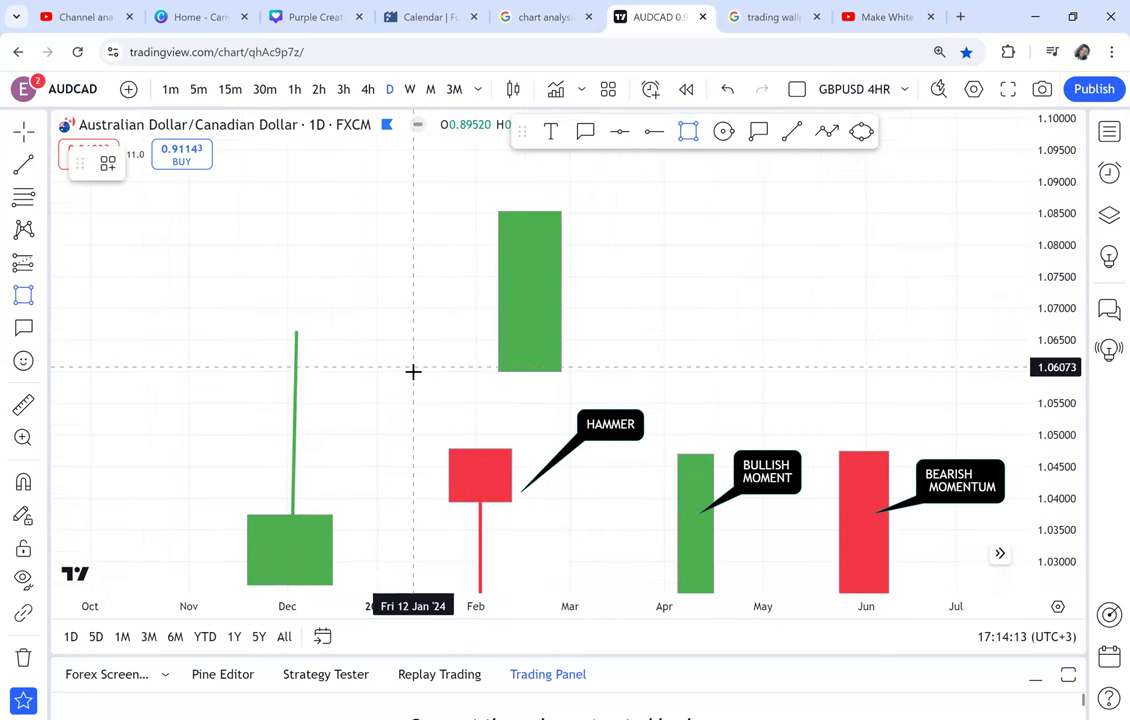
# Step: Draw a shorter candle rectangle just before the new tall green one, from about 1.0725 to 1.0600, and fill it red
pyautogui.moveTo(397, 216)
pyautogui.mouseDown()
pyautogui.moveTo(451, 224)
pyautogui.moveTo(454, 275)
pyautogui.moveTo(430, 313)
pyautogui.mouseUp()
pyautogui.moveTo(455, 260); pyautogui.dragTo(482, 341)
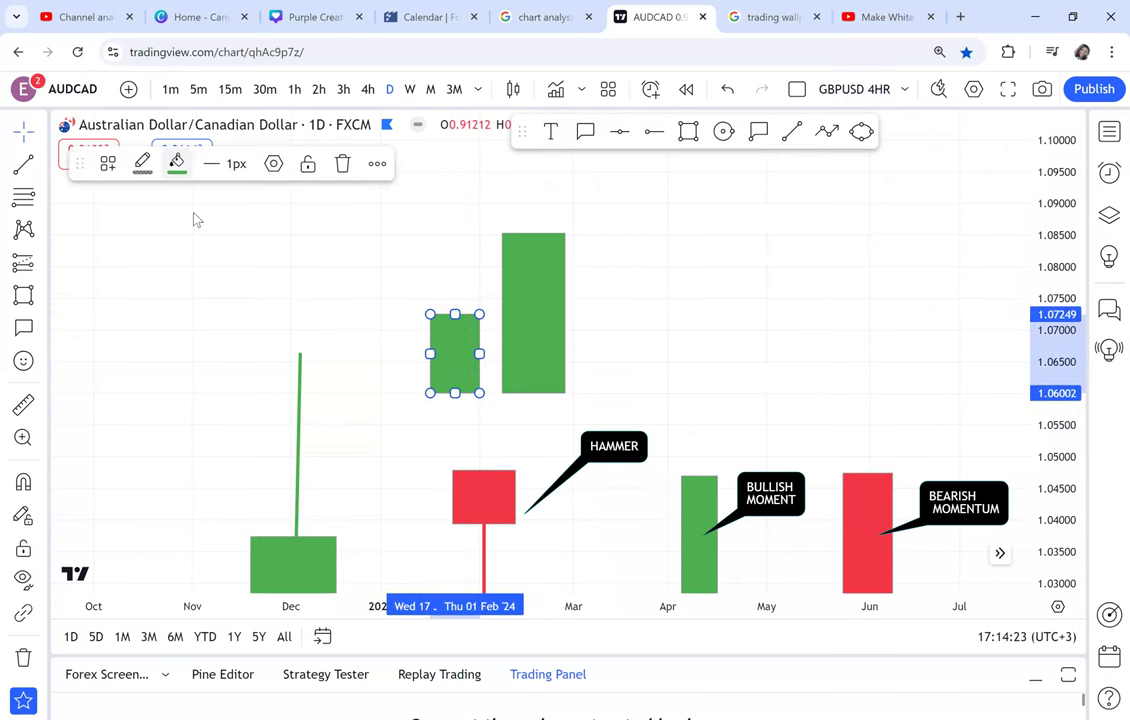
pyautogui.click(176, 163)
pyautogui.click(179, 222)
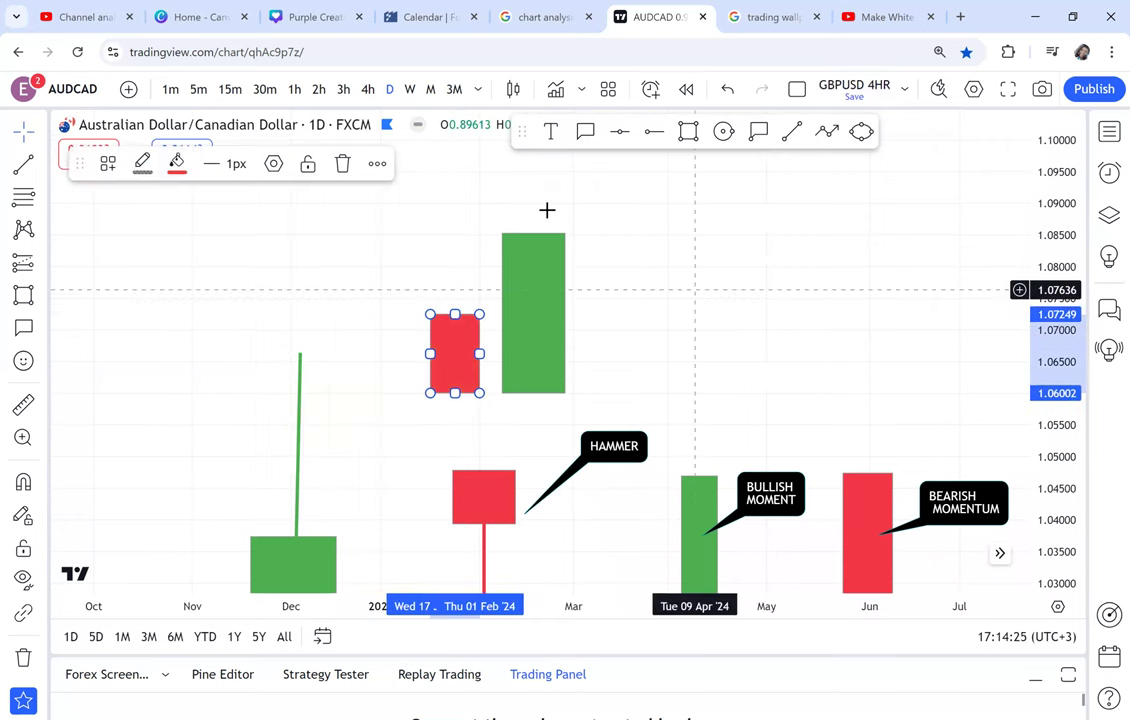
# Step: Raise the tall green candle's top edge to about 1.0871 and draw a short upper wick on it up to about 1.0907
pyautogui.moveTo(509, 281); pyautogui.dragTo(535, 281)
pyautogui.moveTo(557, 237); pyautogui.dragTo(558, 224)
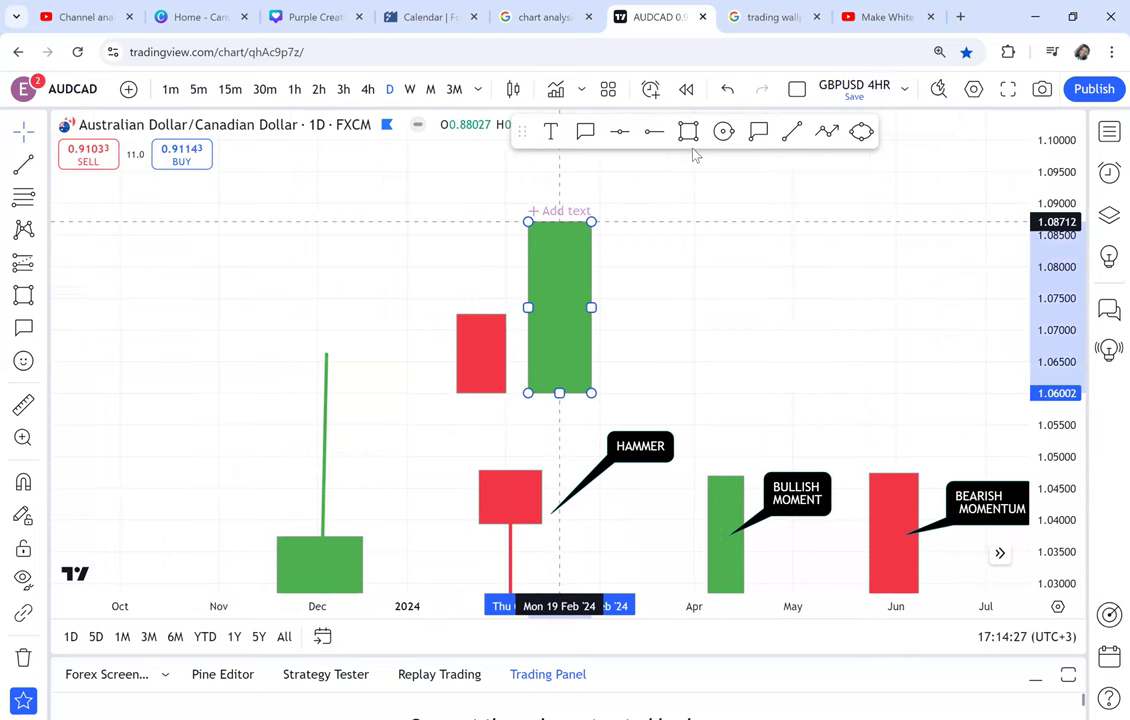
pyautogui.click(791, 134)
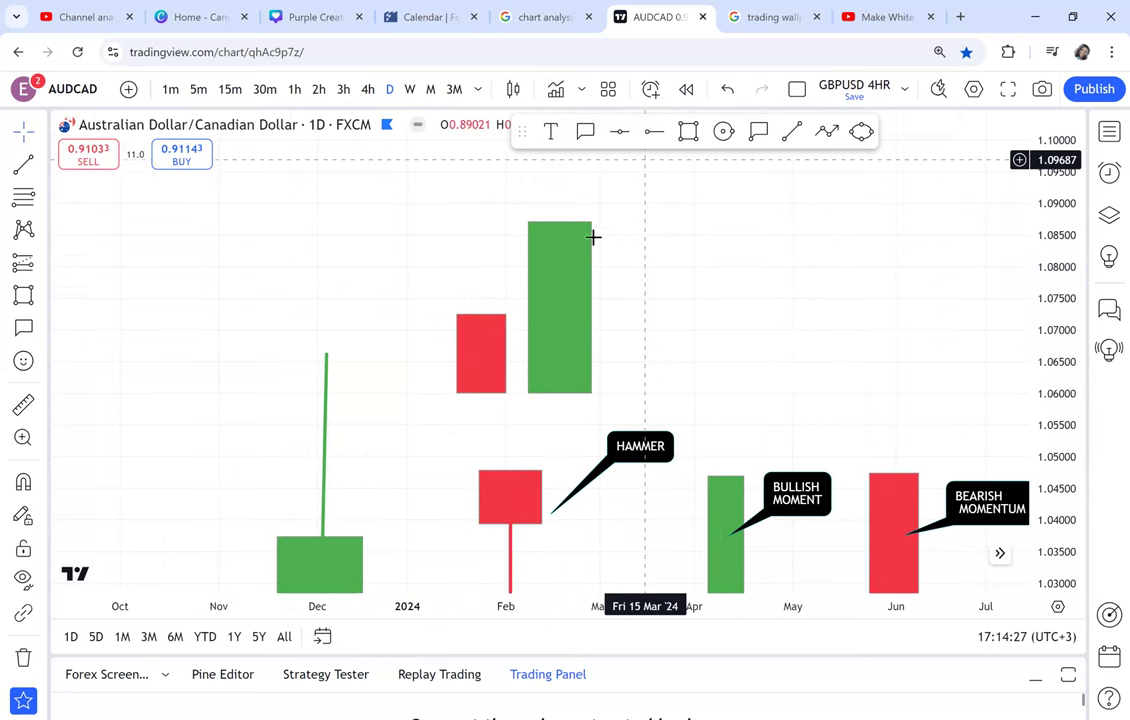
pyautogui.click(559, 199)
pyautogui.click(559, 229)
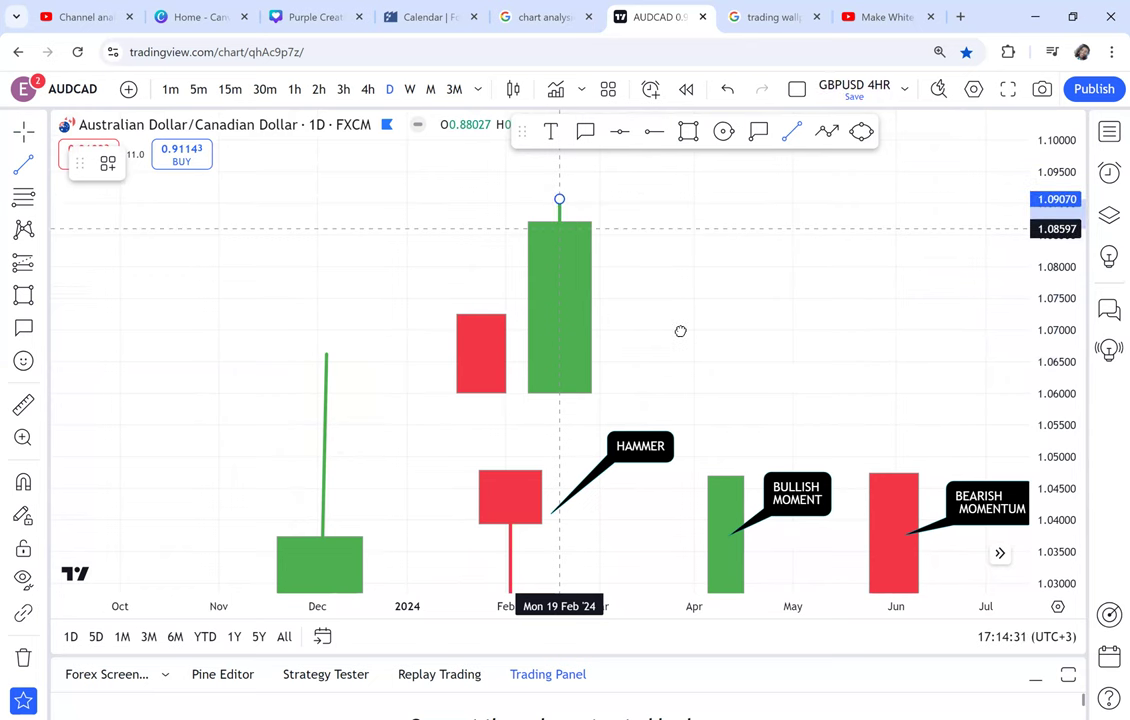
# Step: Draw a circle around the red and green candle pair, centred between them at about 1.0761 and reaching down to about 1.0556
pyautogui.moveTo(692, 362); pyautogui.dragTo(726, 399)
pyautogui.moveTo(512, 383); pyautogui.dragTo(568, 422)
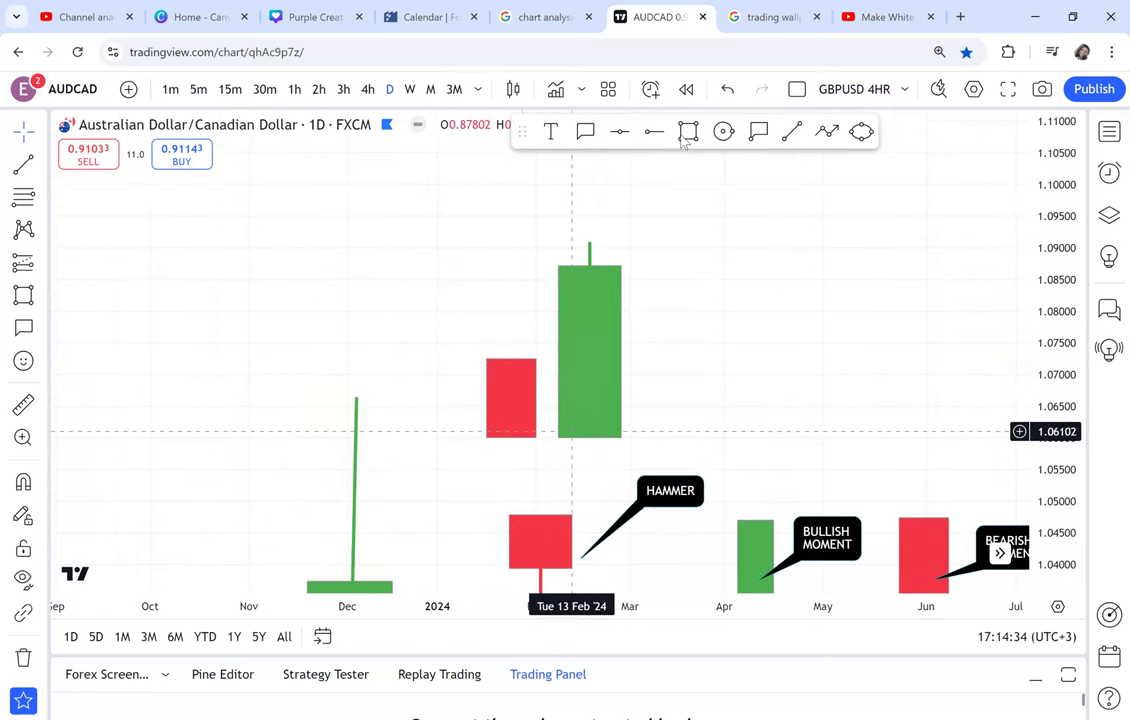
pyautogui.click(722, 132)
pyautogui.moveTo(549, 336); pyautogui.dragTo(572, 397)
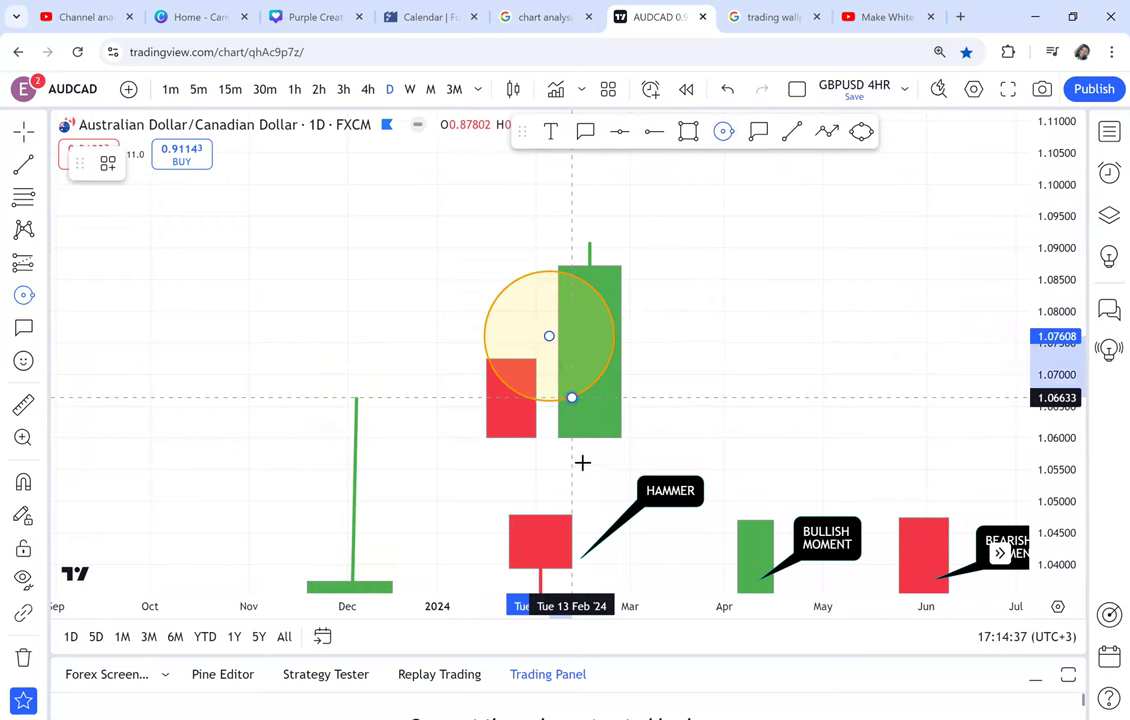
pyautogui.click(581, 465)
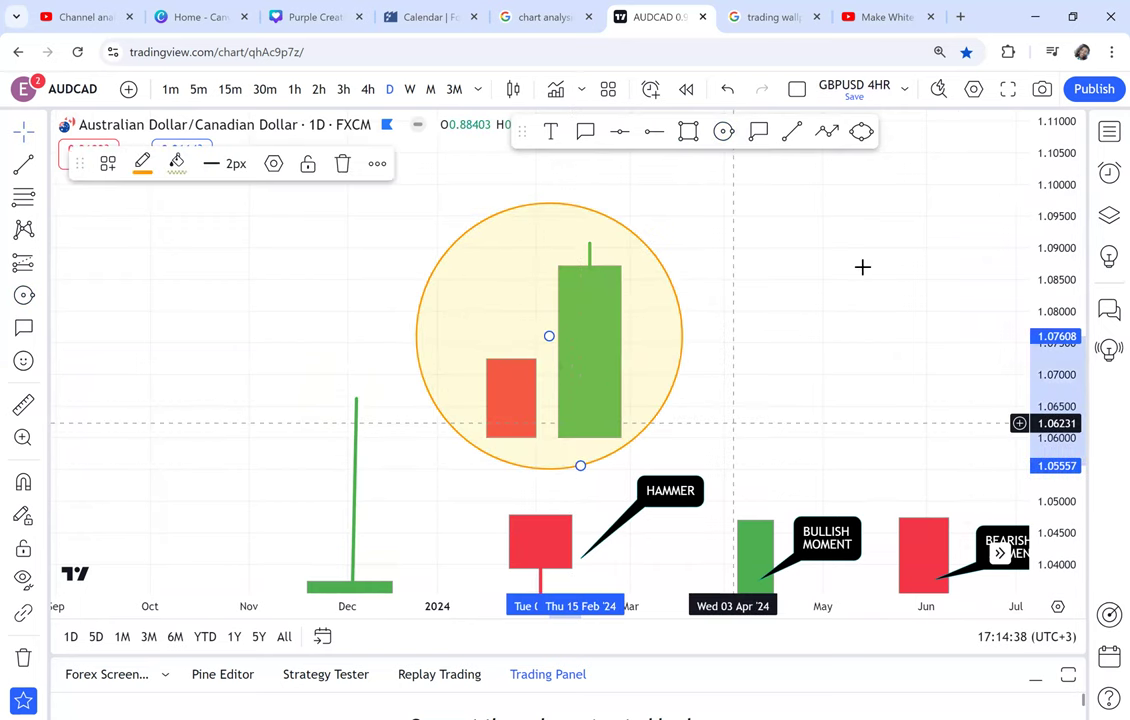
# Step: Add a callout reading "BULISH ENGULF" beside the yellow circle, pointing at the tall green candle at about 1.0821
pyautogui.click(584, 140)
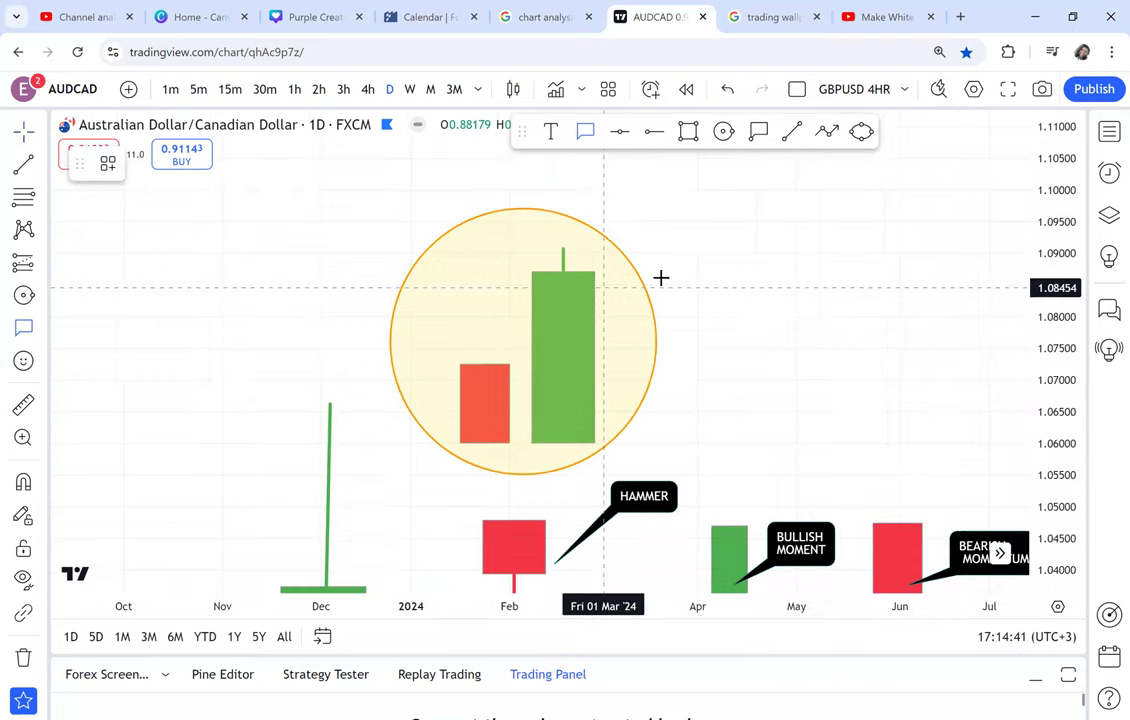
pyautogui.click(690, 271)
pyautogui.write('B')
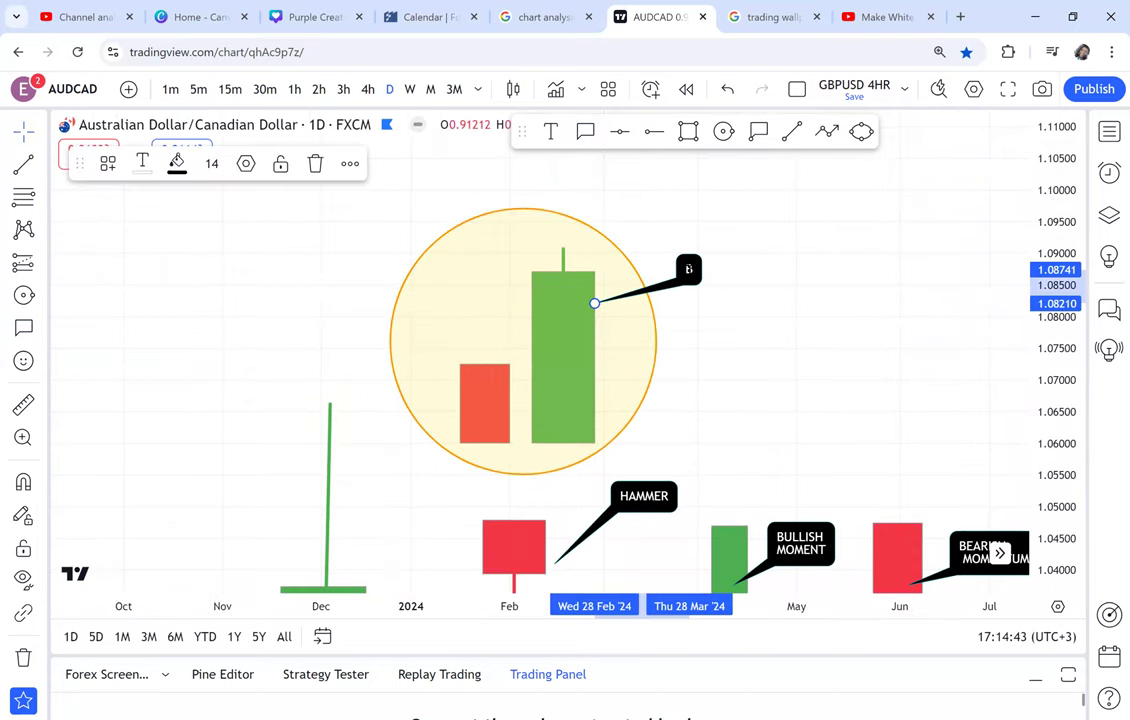
pyautogui.write('UL')
pyautogui.write('LIS')
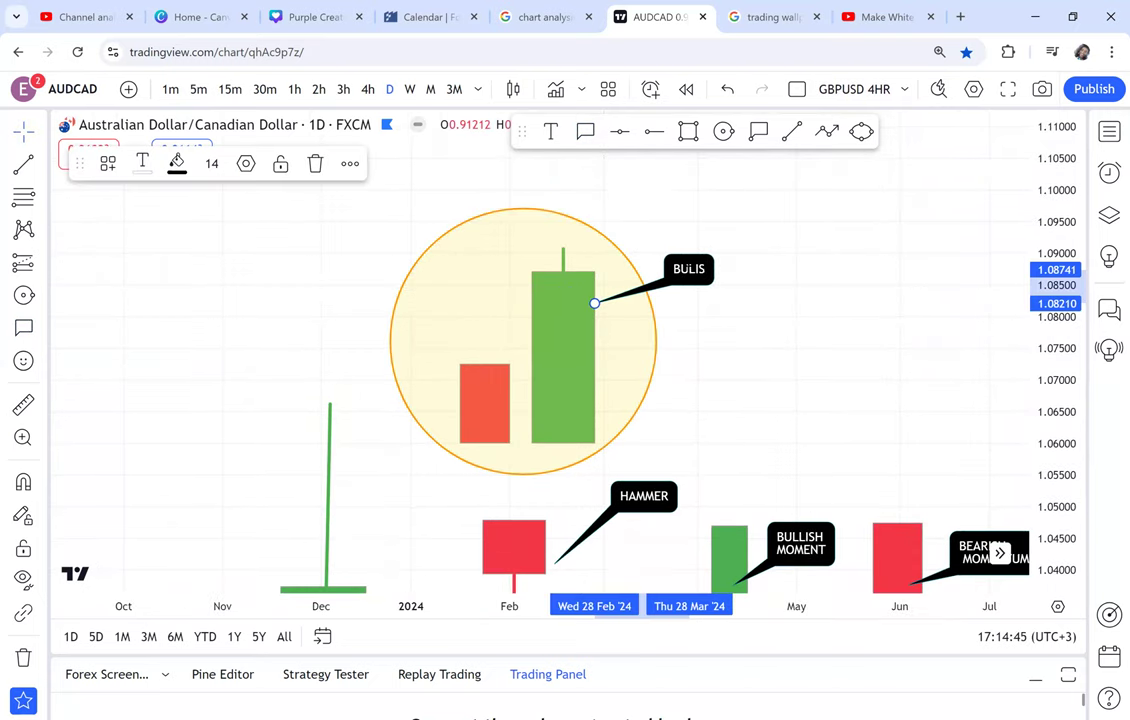
pyautogui.write('H')
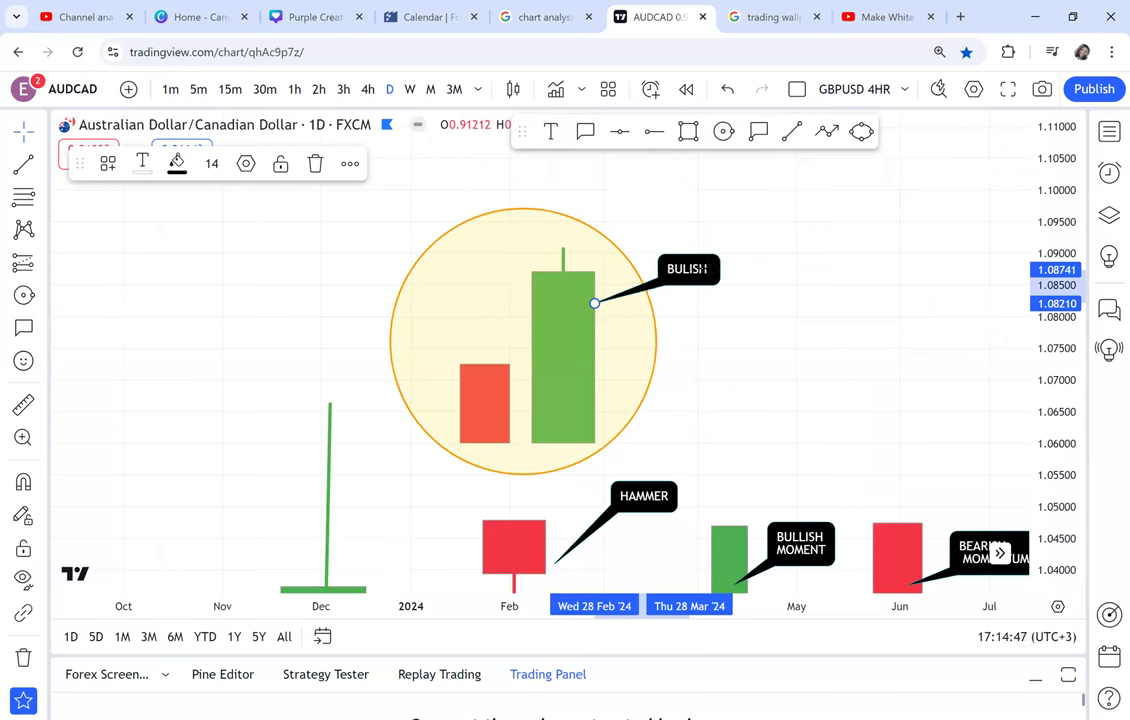
pyautogui.write(' ENGU')
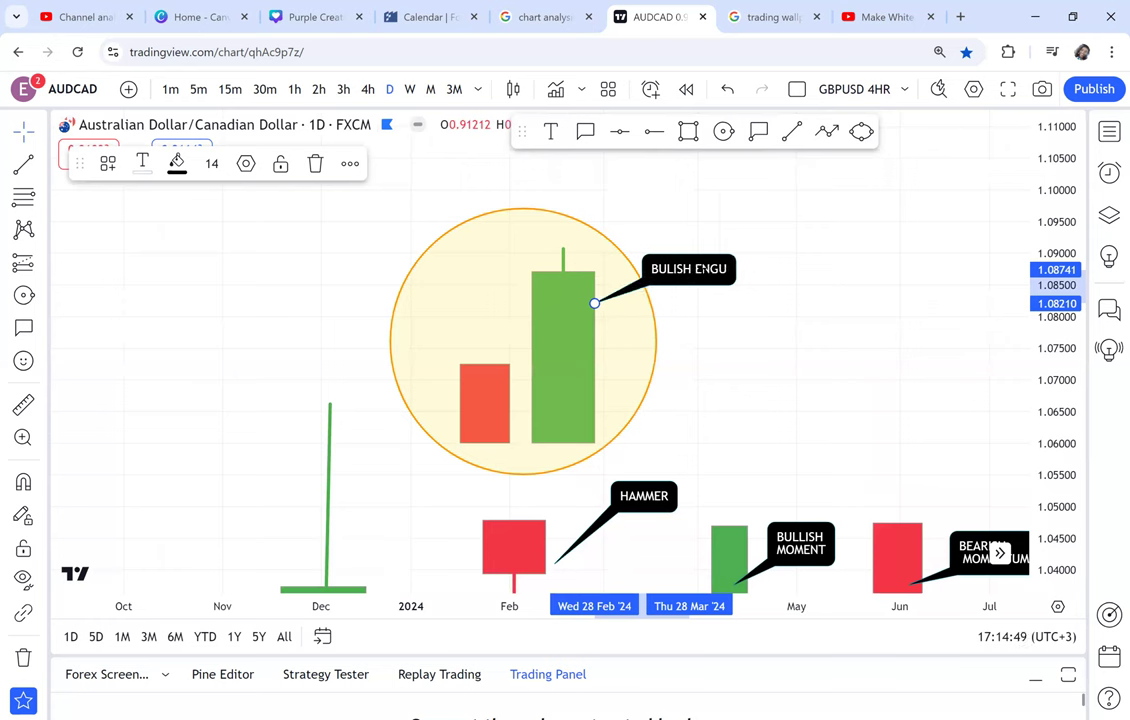
pyautogui.write('LF')
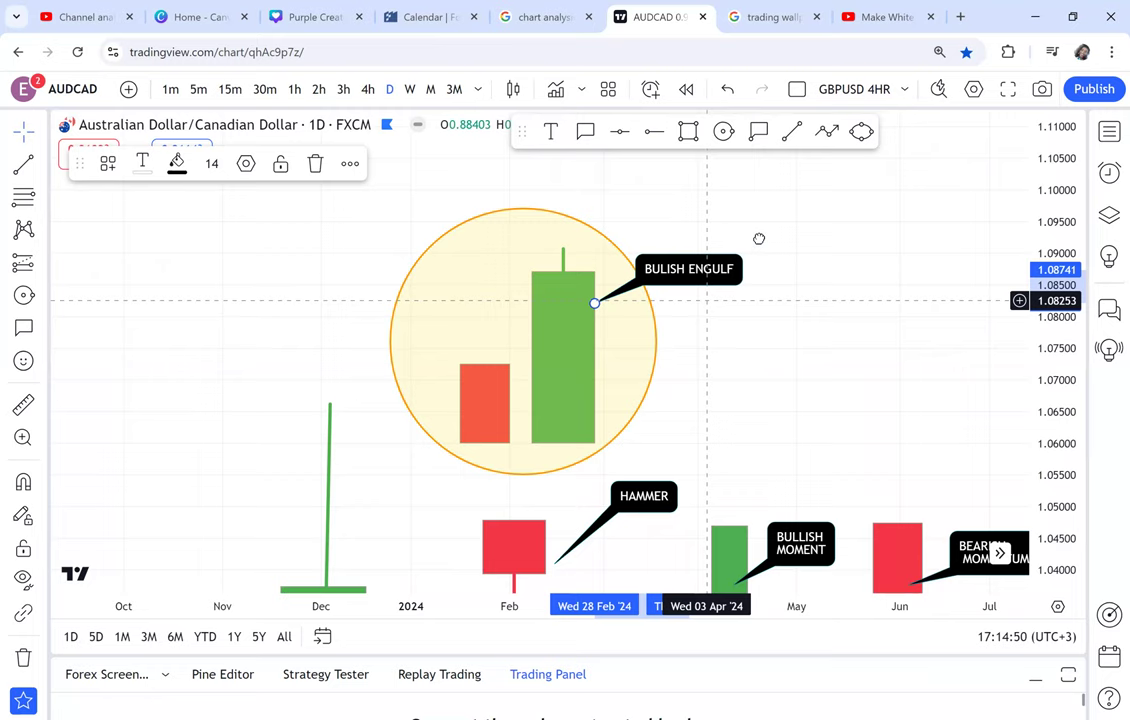
# Step: Move the hammer candle's red body and lower wick to the empty area before the circled pair, with the body spanning about 1.0901 to 1.0817
pyautogui.moveTo(757, 410); pyautogui.dragTo(783, 330)
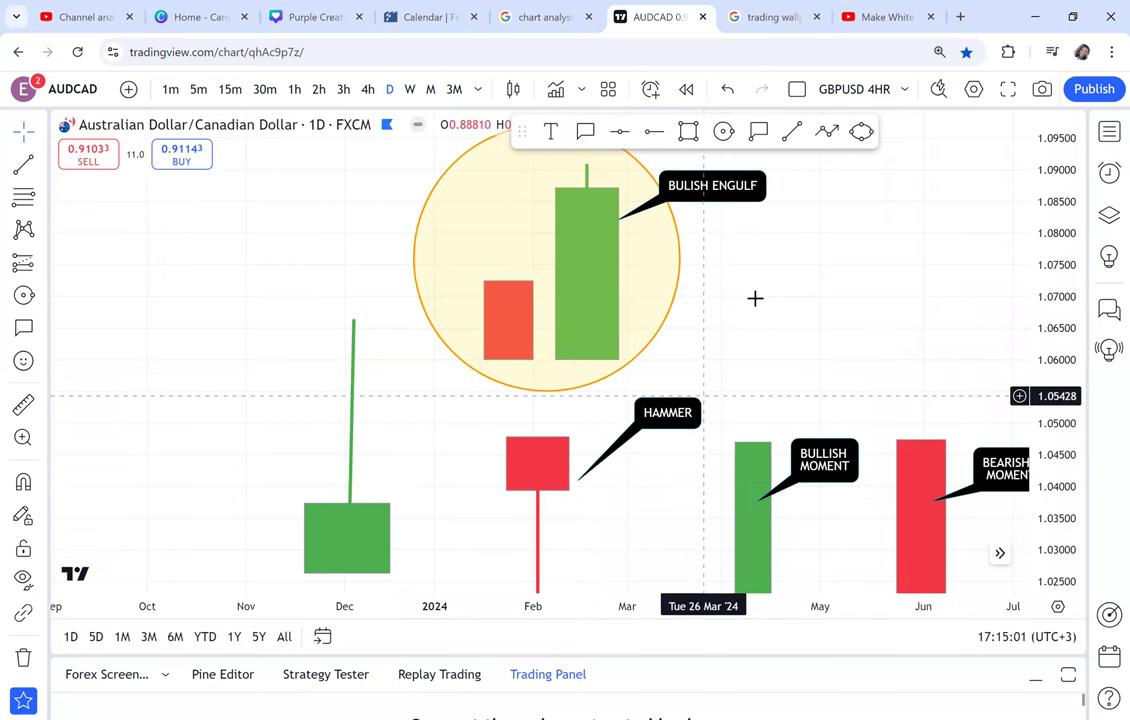
pyautogui.moveTo(677, 327); pyautogui.dragTo(677, 373)
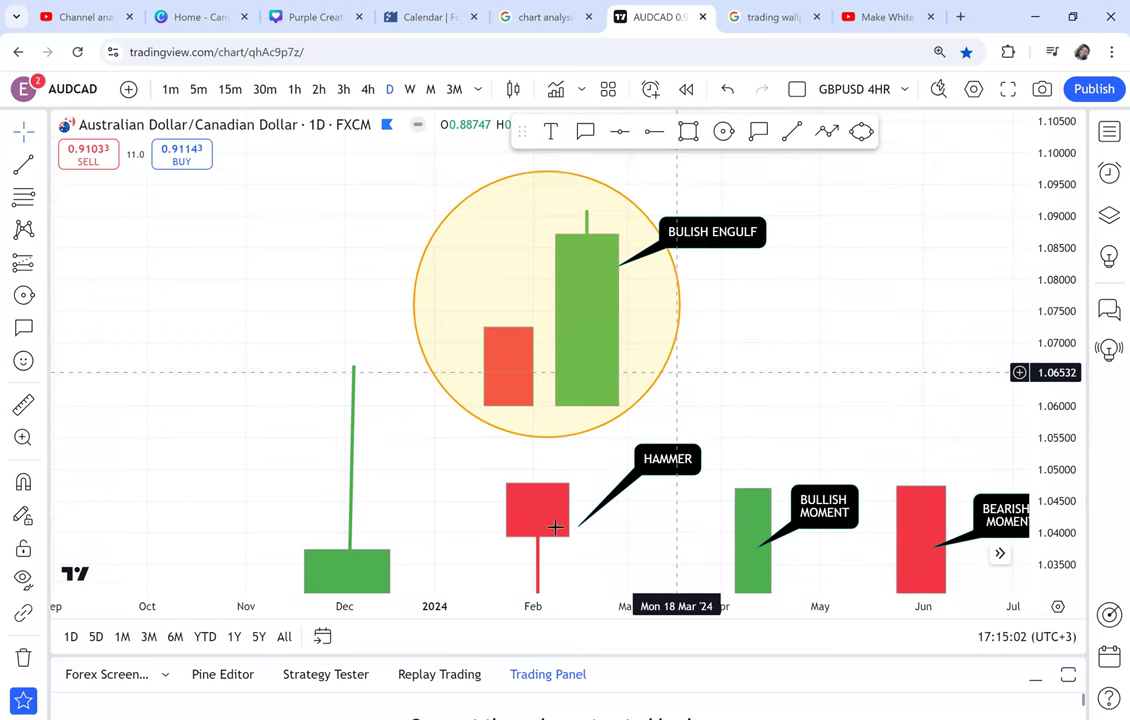
pyautogui.moveTo(766, 386); pyautogui.dragTo(762, 324)
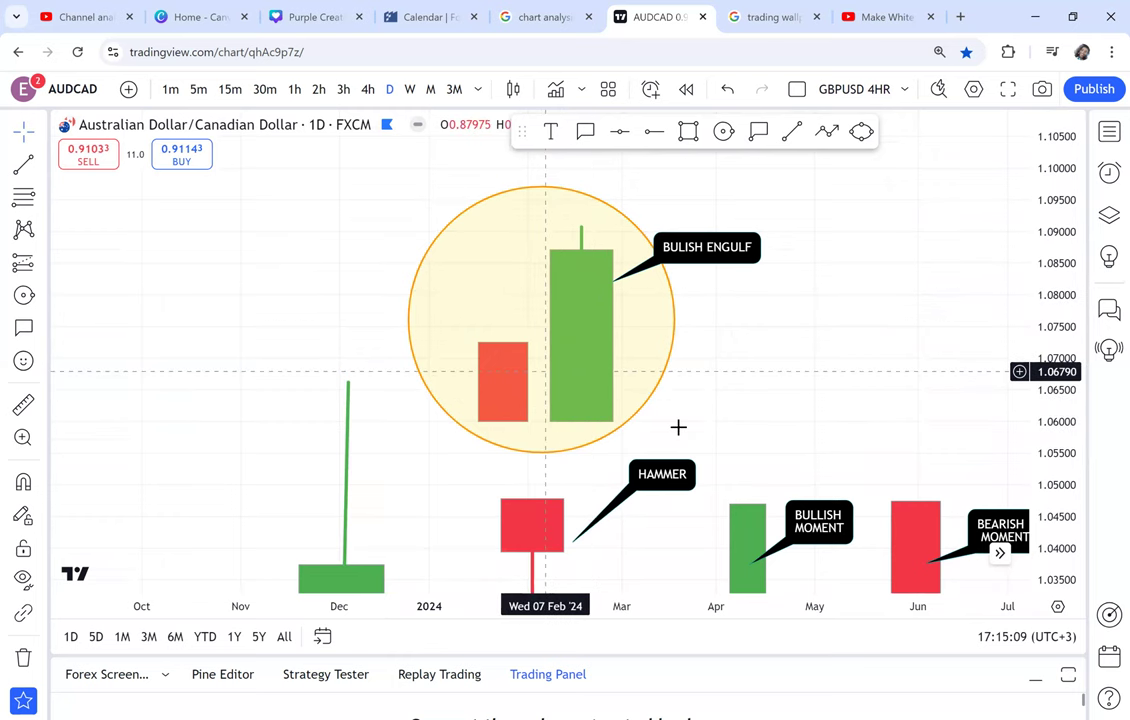
pyautogui.moveTo(578, 440); pyautogui.dragTo(623, 404)
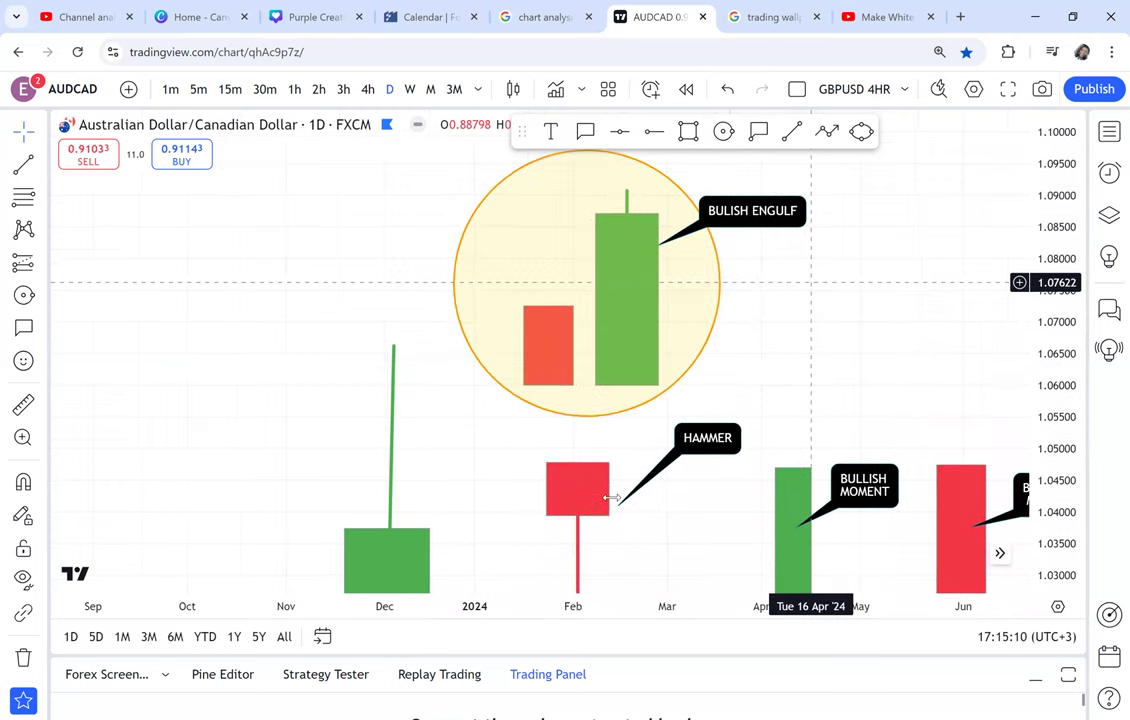
pyautogui.moveTo(614, 497); pyautogui.dragTo(270, 226)
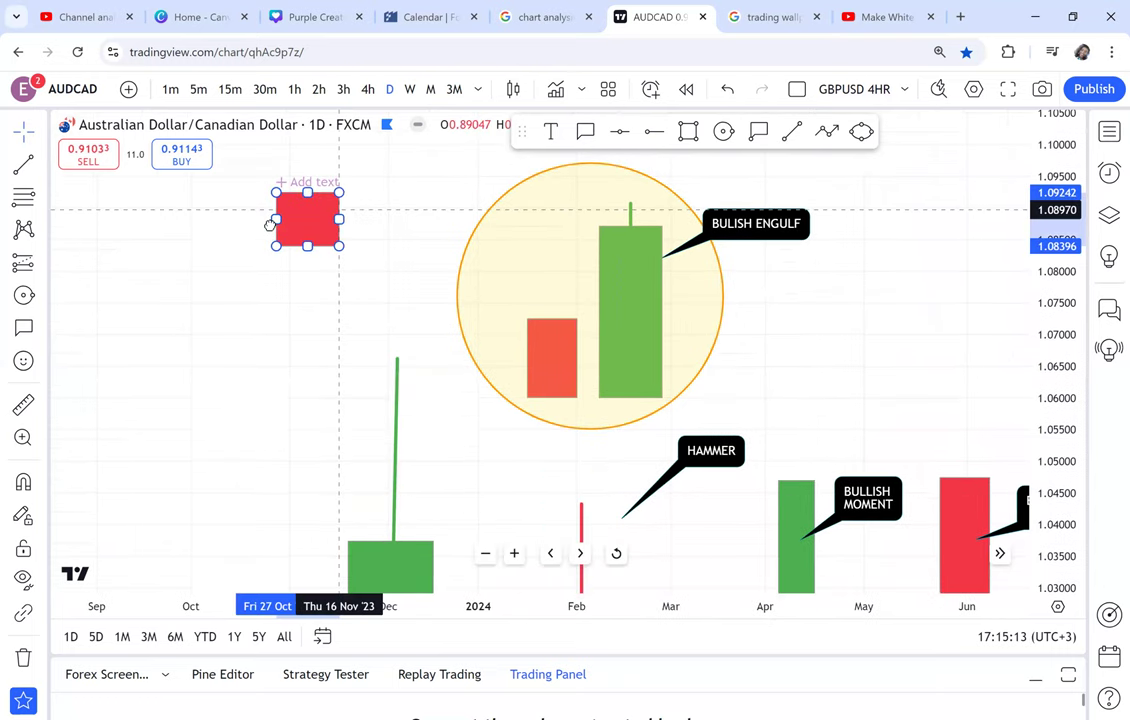
pyautogui.moveTo(339, 210); pyautogui.dragTo(272, 225)
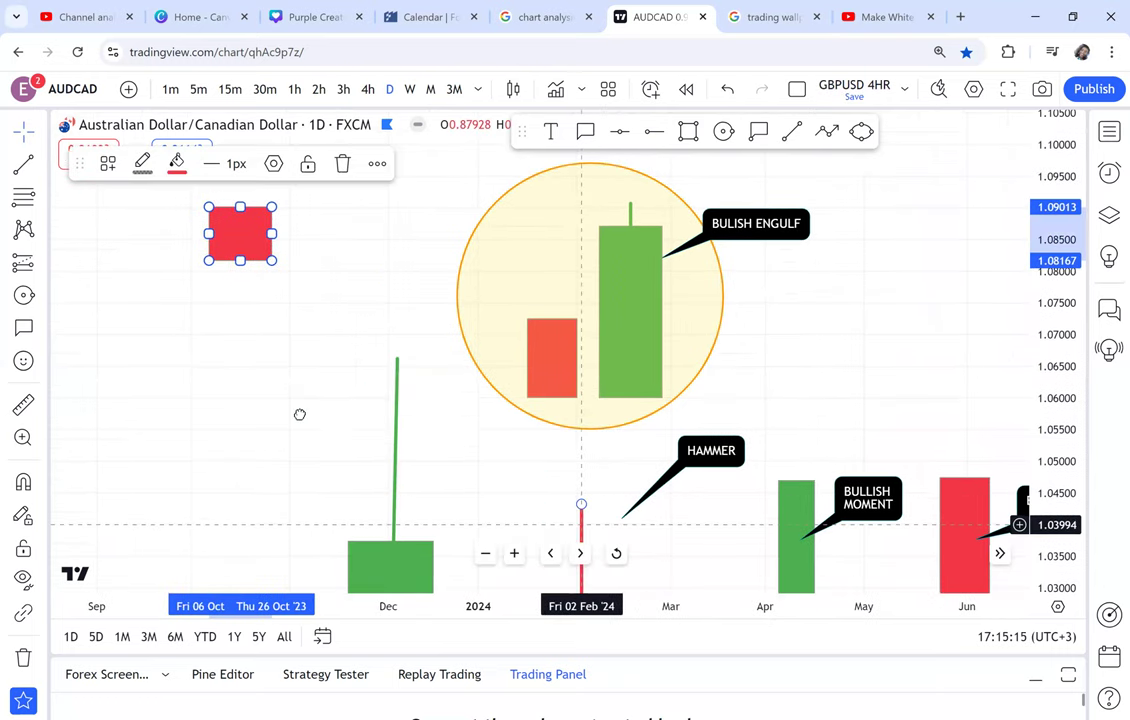
pyautogui.moveTo(581, 524); pyautogui.dragTo(236, 273)
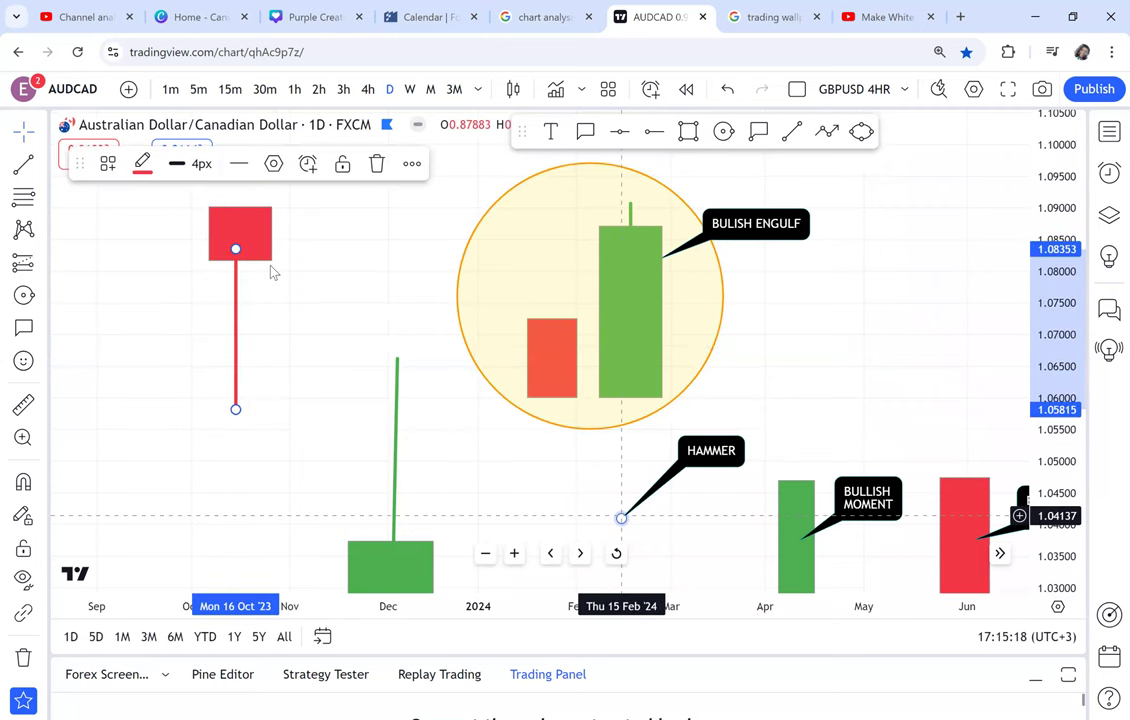
# Step: Place the HAMMER callout beside the relocated hammer, pointing at its body, and widen the body to about 4–26 October 2023
pyautogui.moveTo(621, 518); pyautogui.dragTo(271, 268)
pyautogui.moveTo(707, 463); pyautogui.dragTo(335, 320)
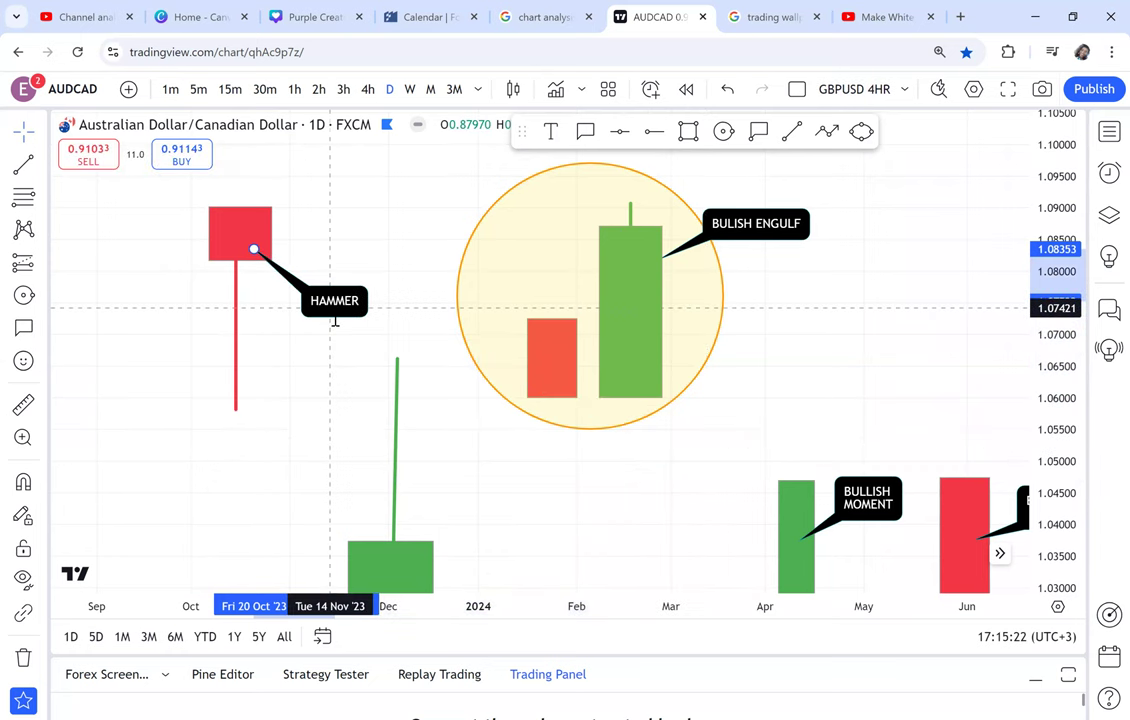
pyautogui.moveTo(391, 479); pyautogui.dragTo(383, 488)
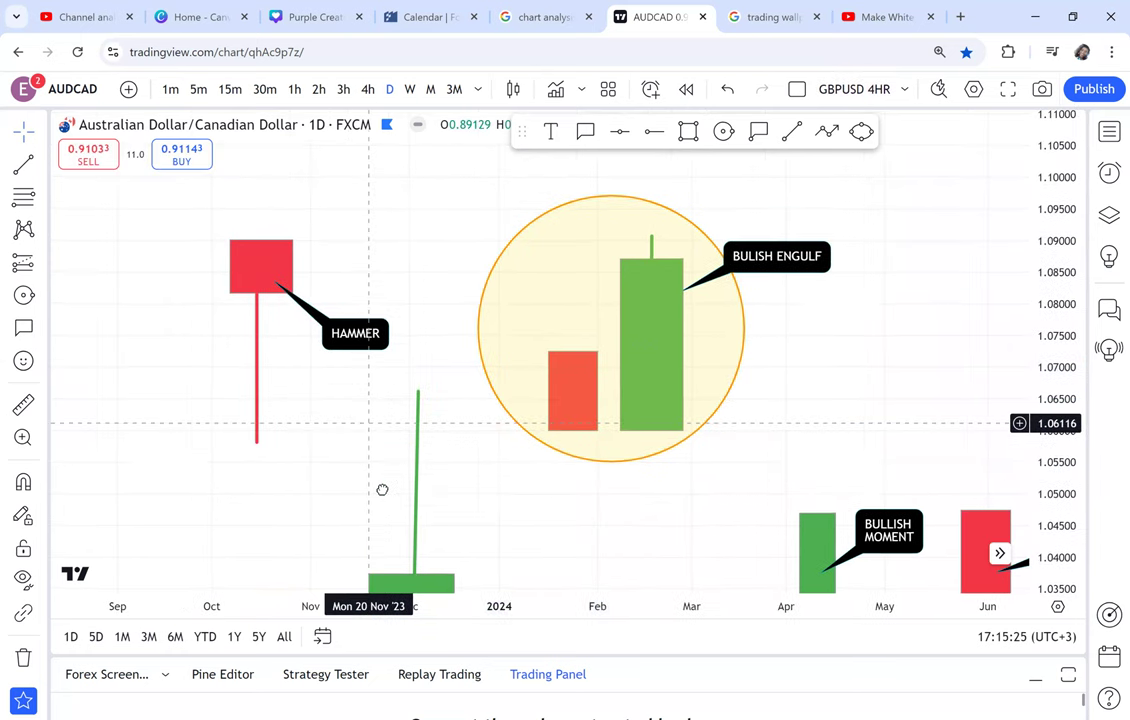
pyautogui.moveTo(241, 331); pyautogui.dragTo(235, 330)
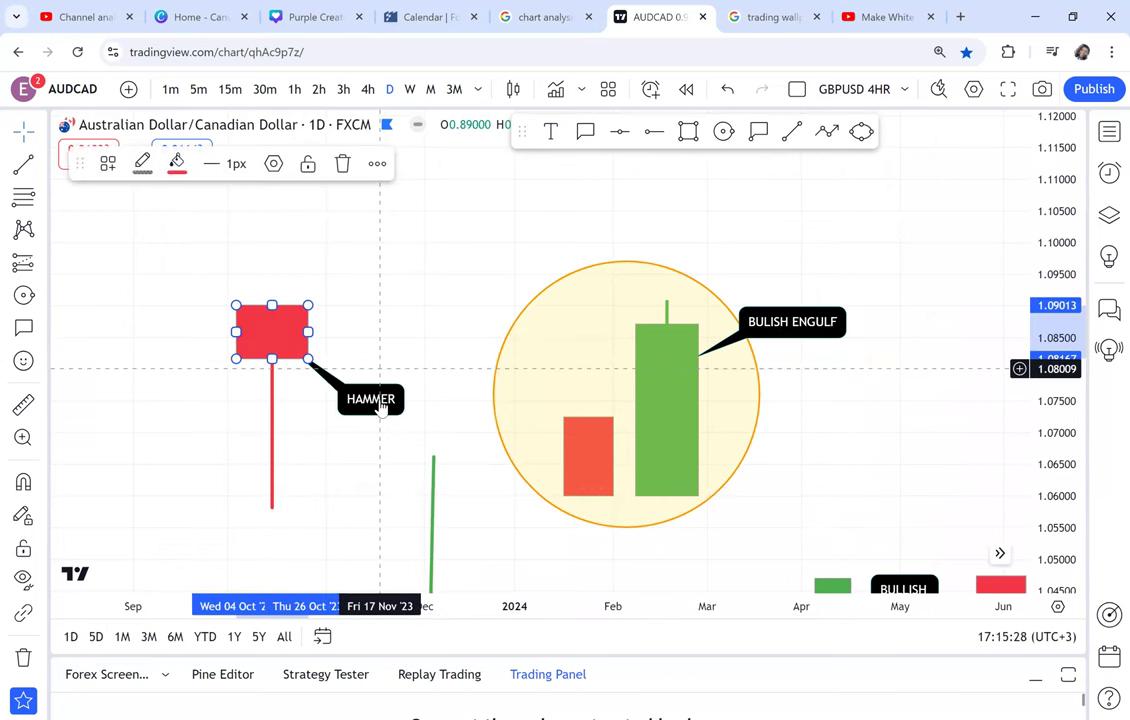
pyautogui.moveTo(379, 398); pyautogui.dragTo(379, 405)
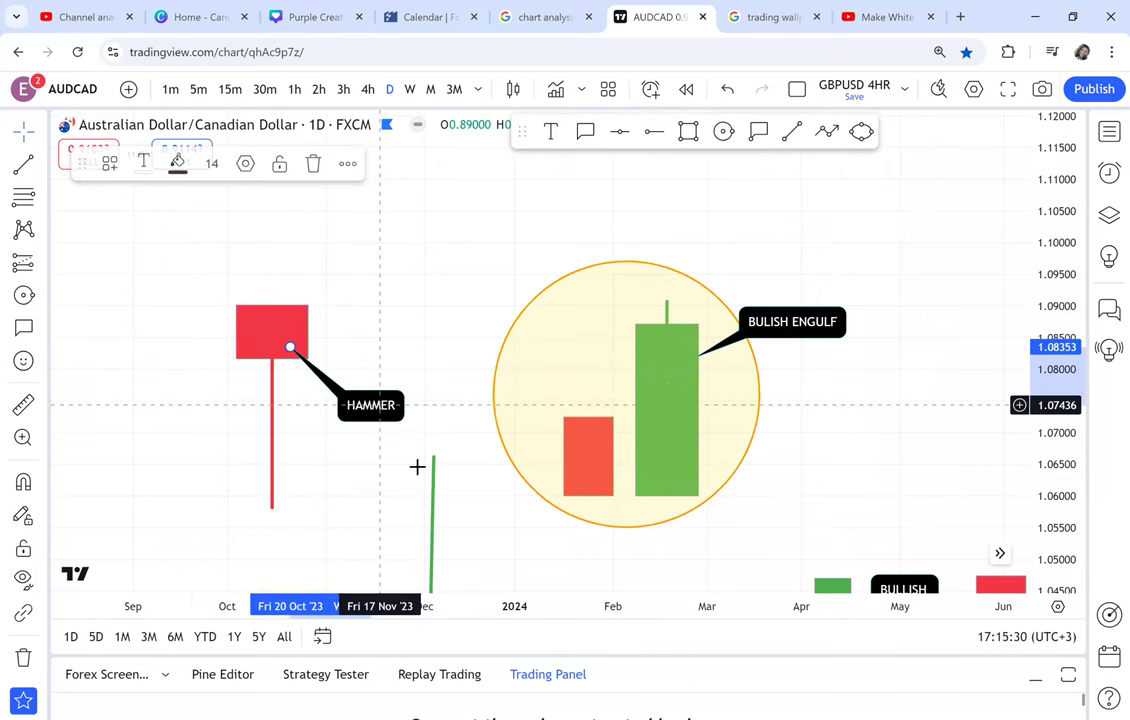
# Step: Draw a circle enclosing the whole hammer candle, centred at about 1.0759 and reaching down to about 1.0533
pyautogui.moveTo(763, 426); pyautogui.dragTo(754, 423)
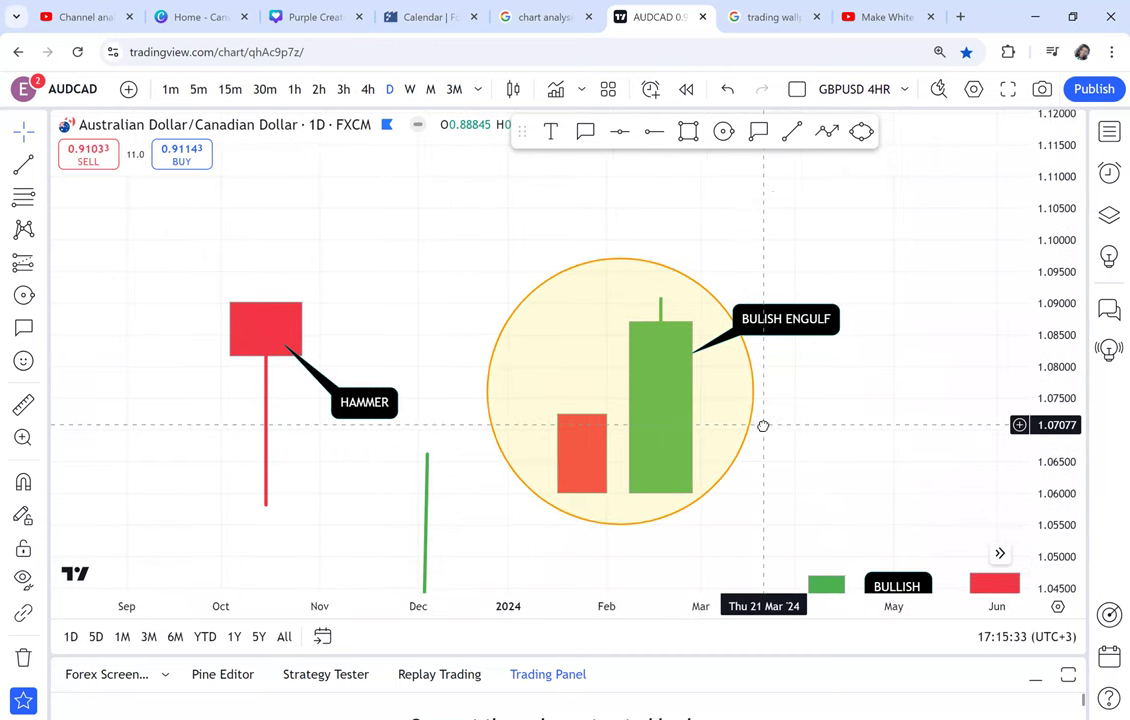
pyautogui.click(263, 323)
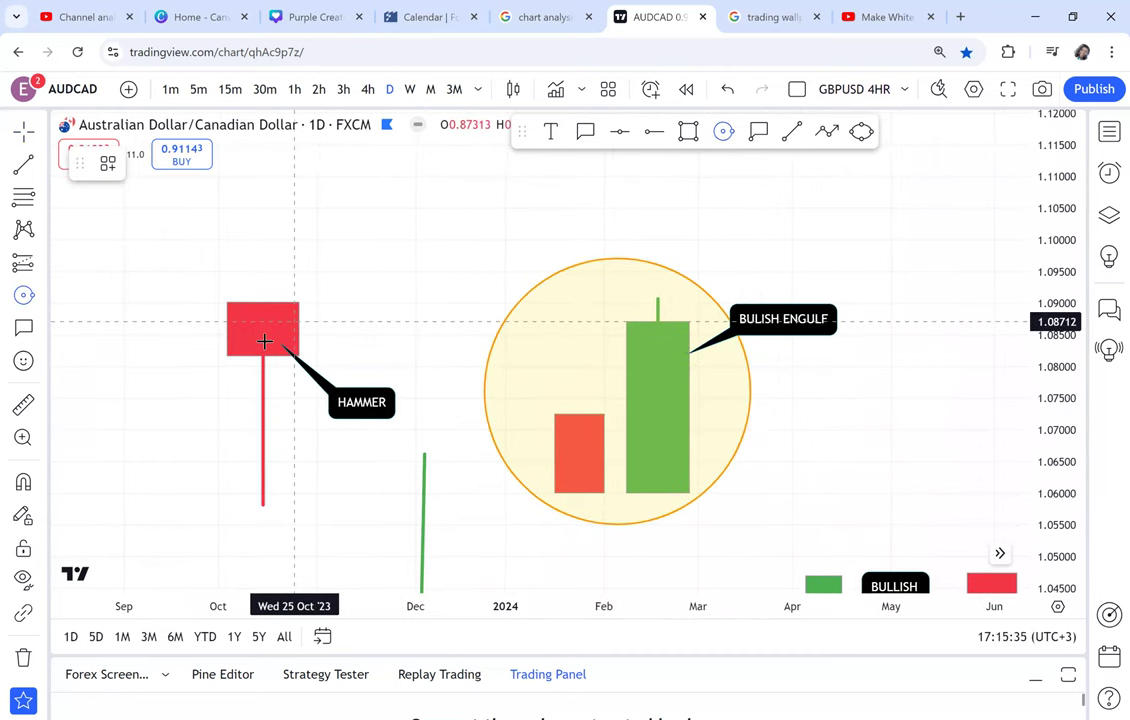
pyautogui.click(267, 424)
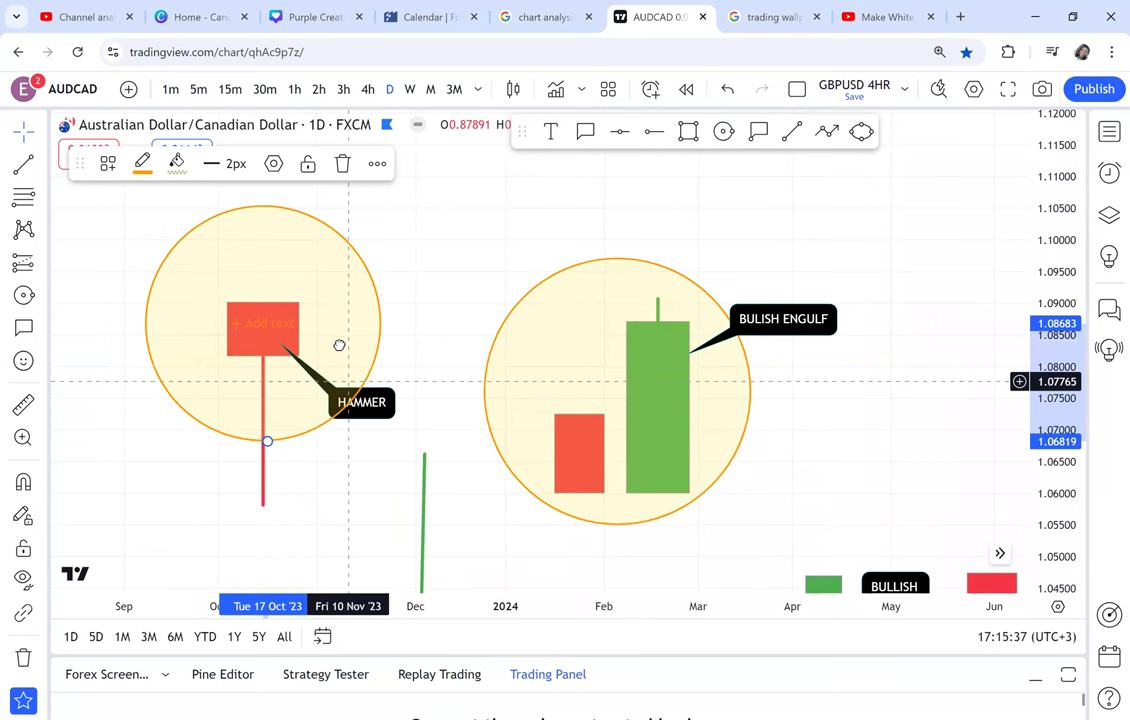
pyautogui.moveTo(267, 422); pyautogui.dragTo(262, 497)
pyautogui.moveTo(299, 440)
pyautogui.mouseDown()
pyautogui.moveTo(300, 472)
pyautogui.moveTo(313, 478)
pyautogui.mouseUp()
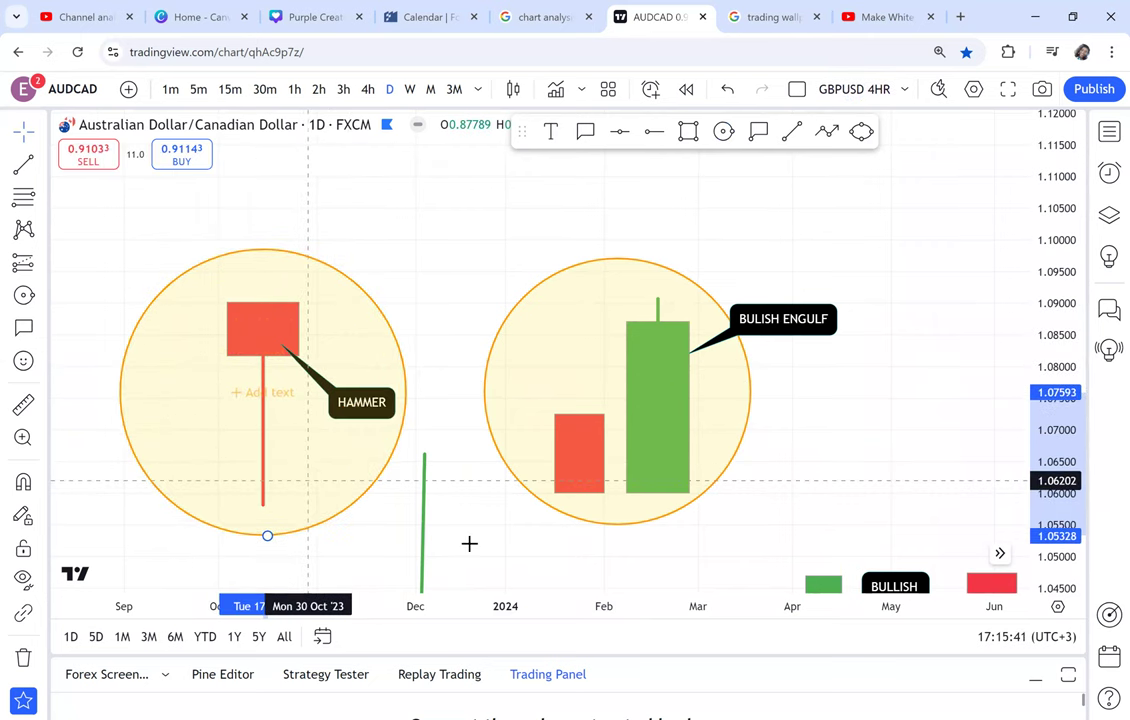
# Step: Add a two-line text label "1ST CANDLE / DAILY TIMEFRAME" above the hammer circle, with font size 20
pyautogui.scroll(-2, 446, 483)
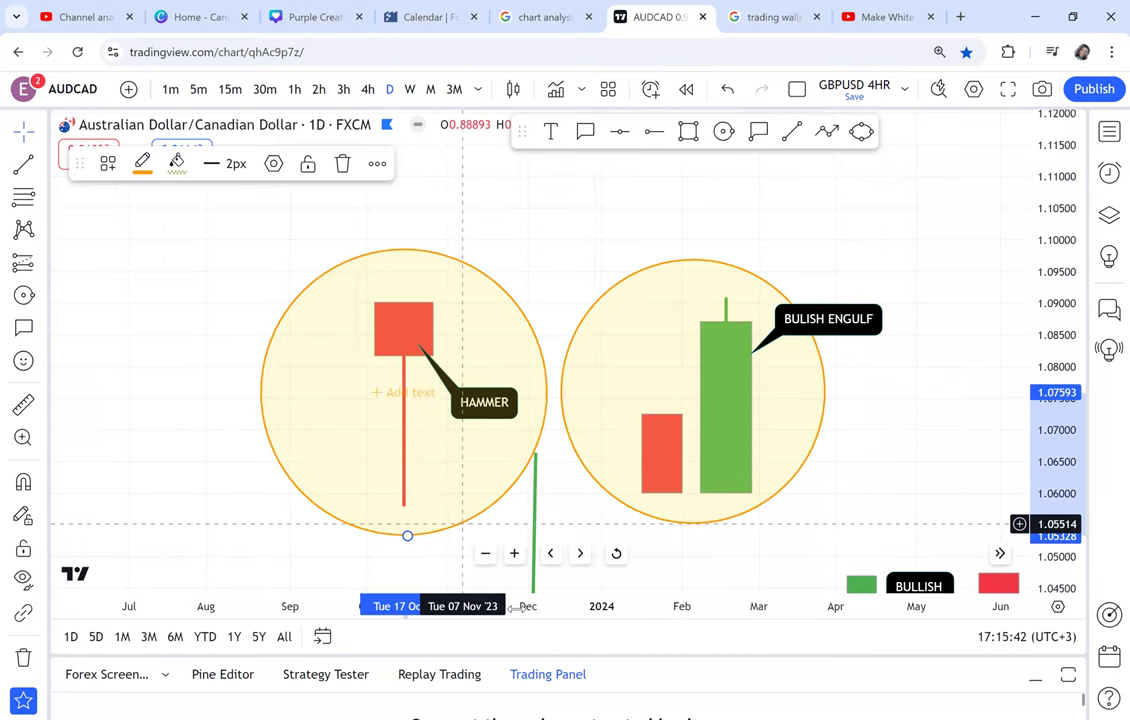
pyautogui.moveTo(458, 606); pyautogui.dragTo(397, 606)
pyautogui.click(461, 252)
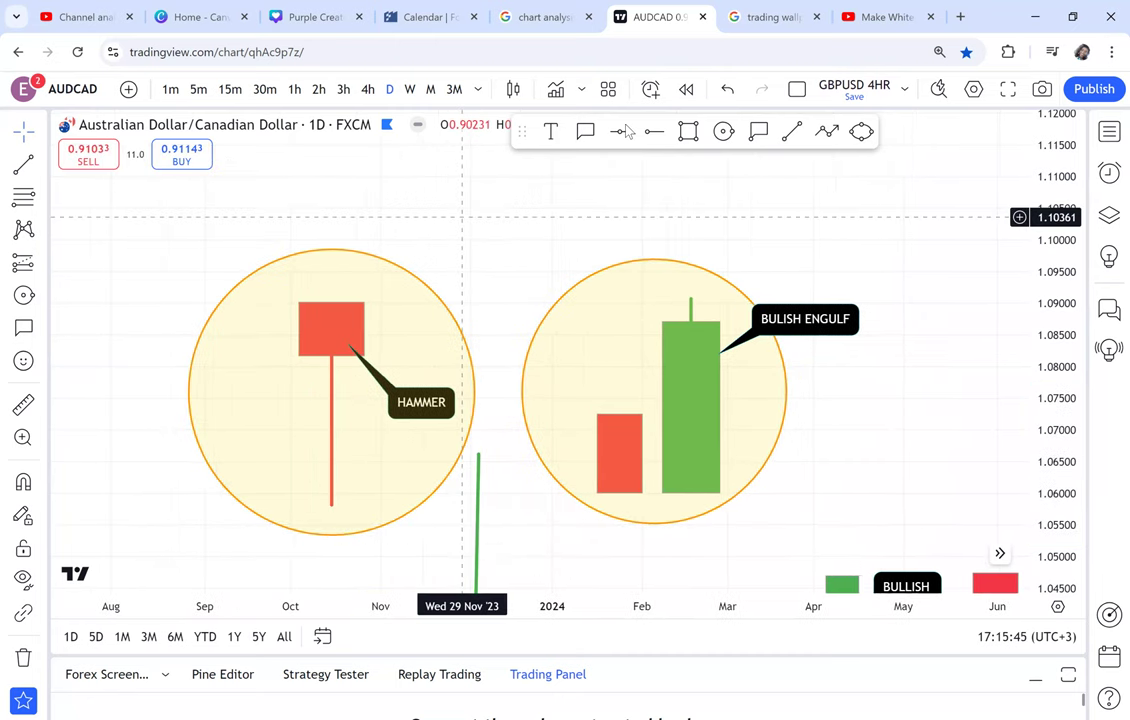
pyautogui.click(553, 133)
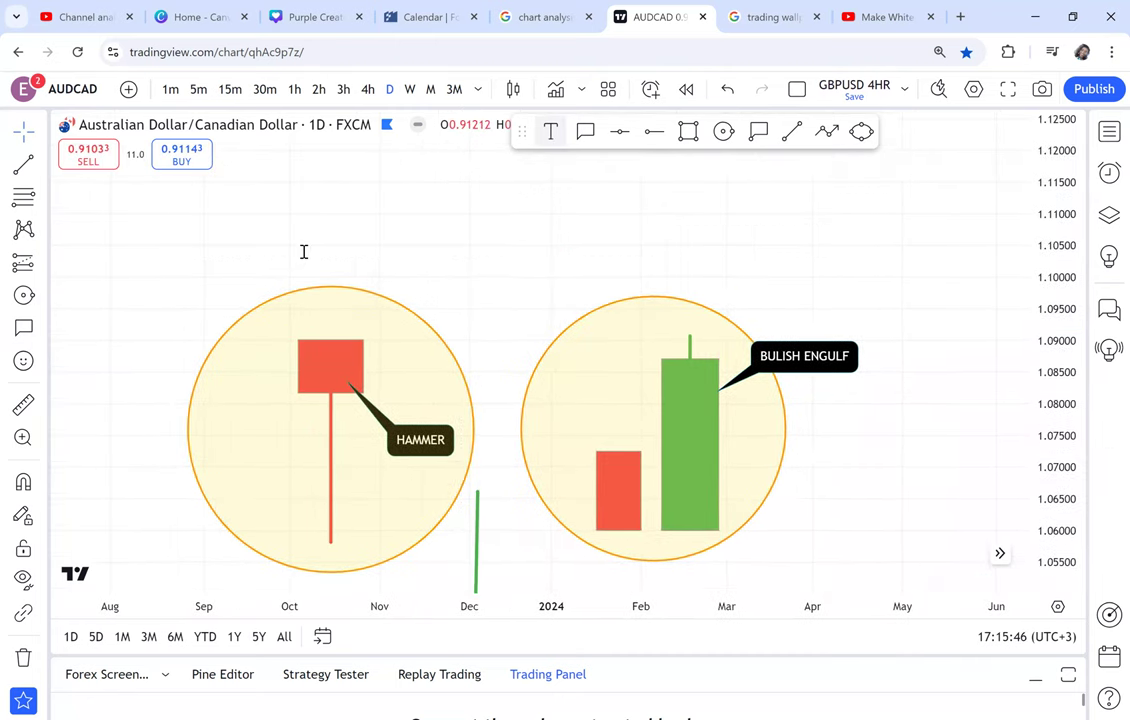
pyautogui.click(304, 252)
pyautogui.write('1ST')
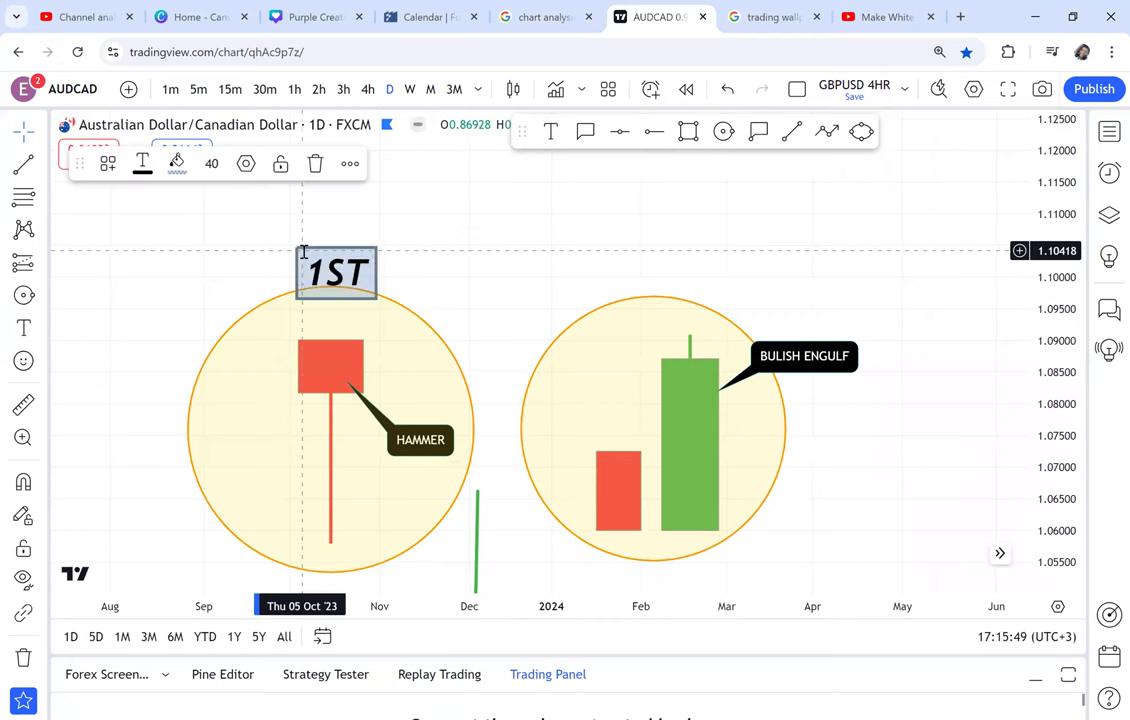
pyautogui.write(' CAN')
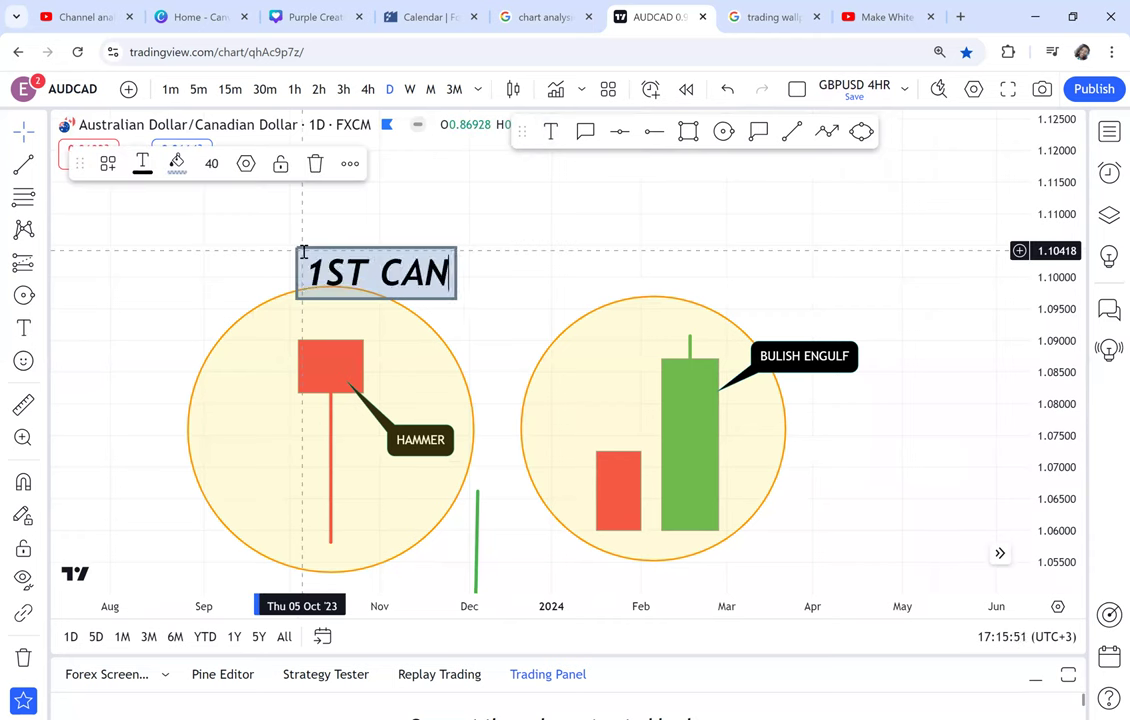
pyautogui.write('DLE')
pyautogui.press('Return')
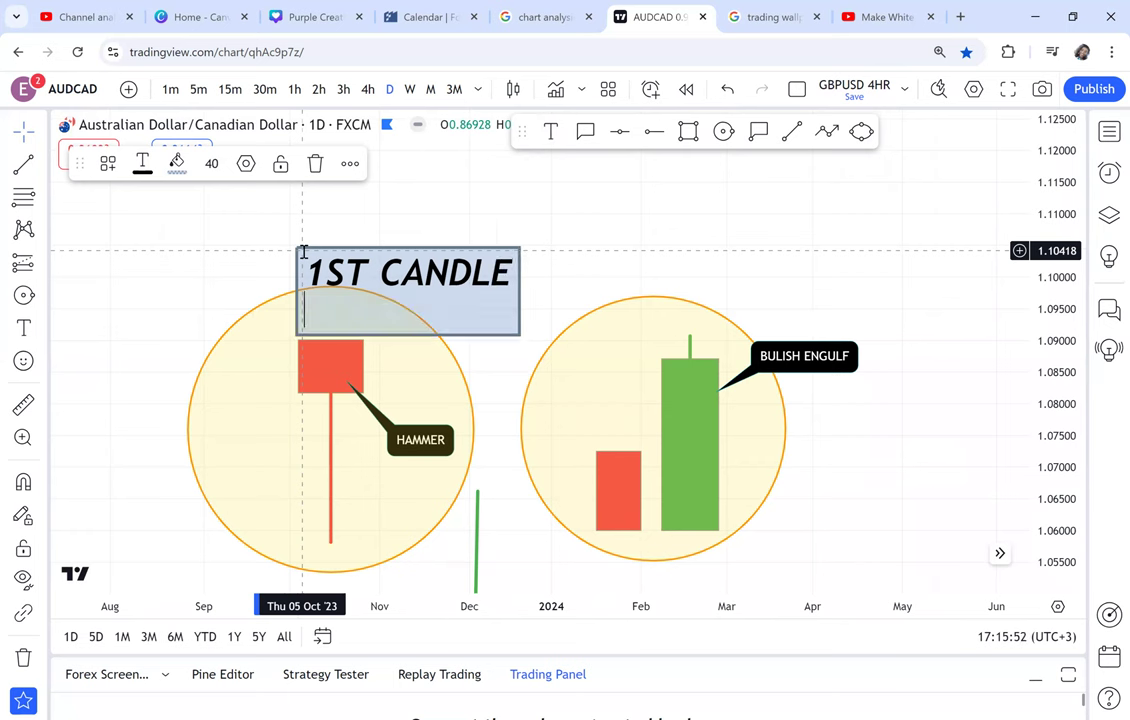
pyautogui.write('DAI')
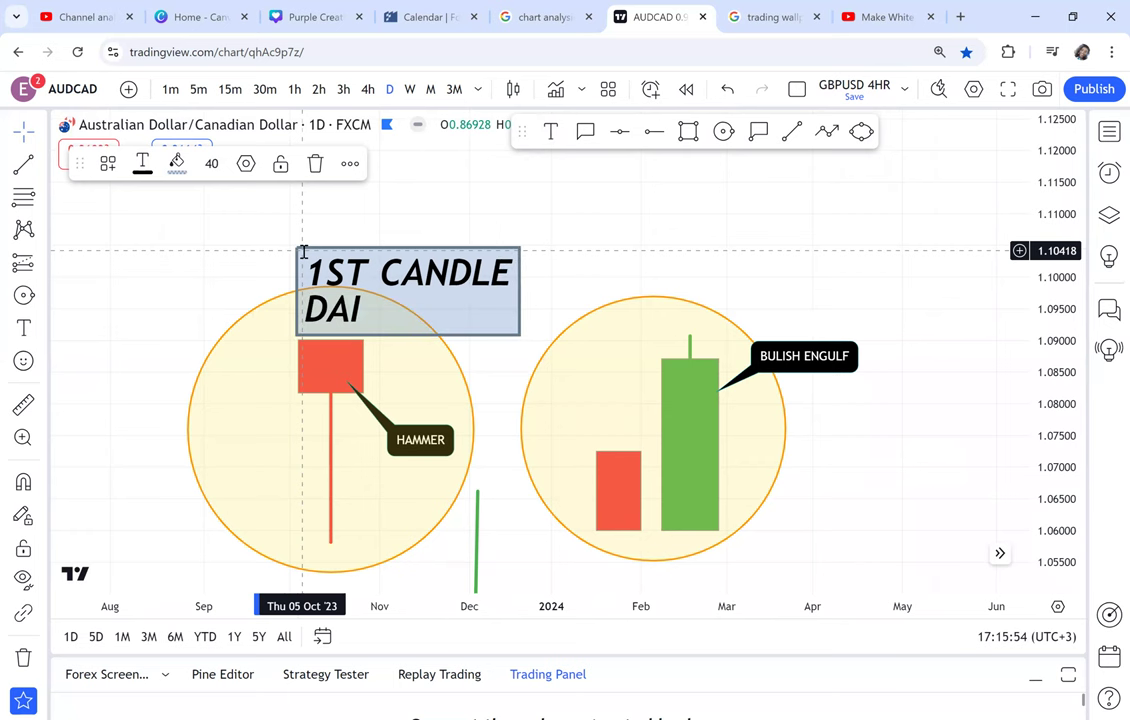
pyautogui.write('LY TI')
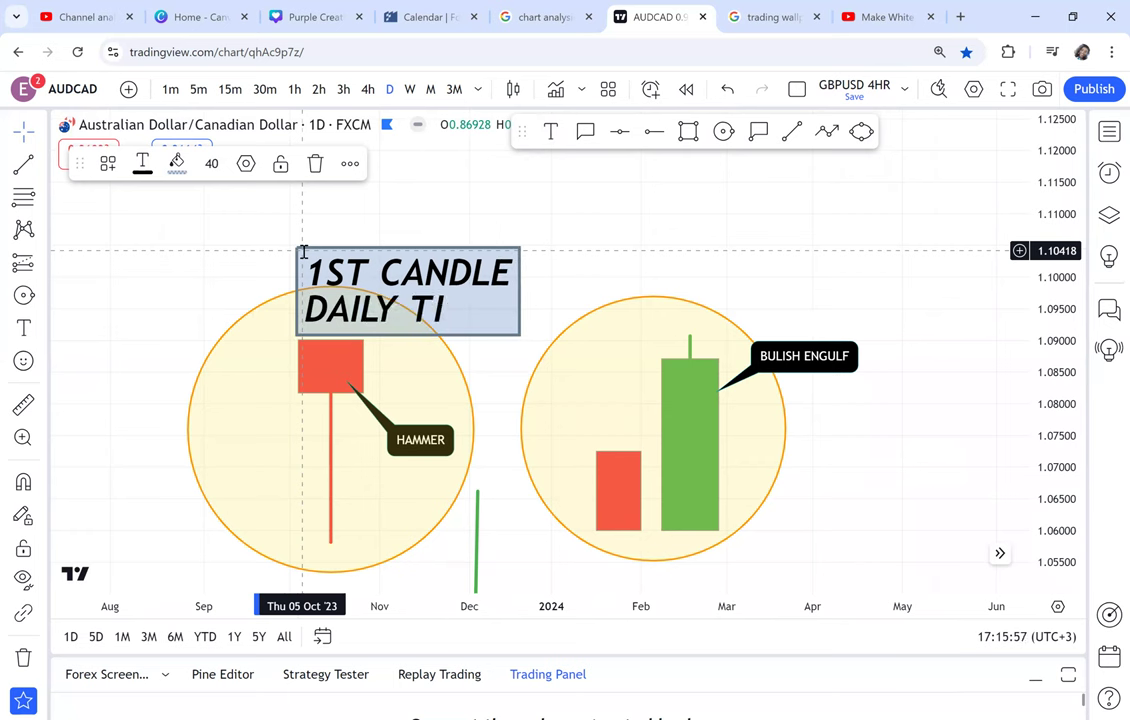
pyautogui.write('MEFRAME')
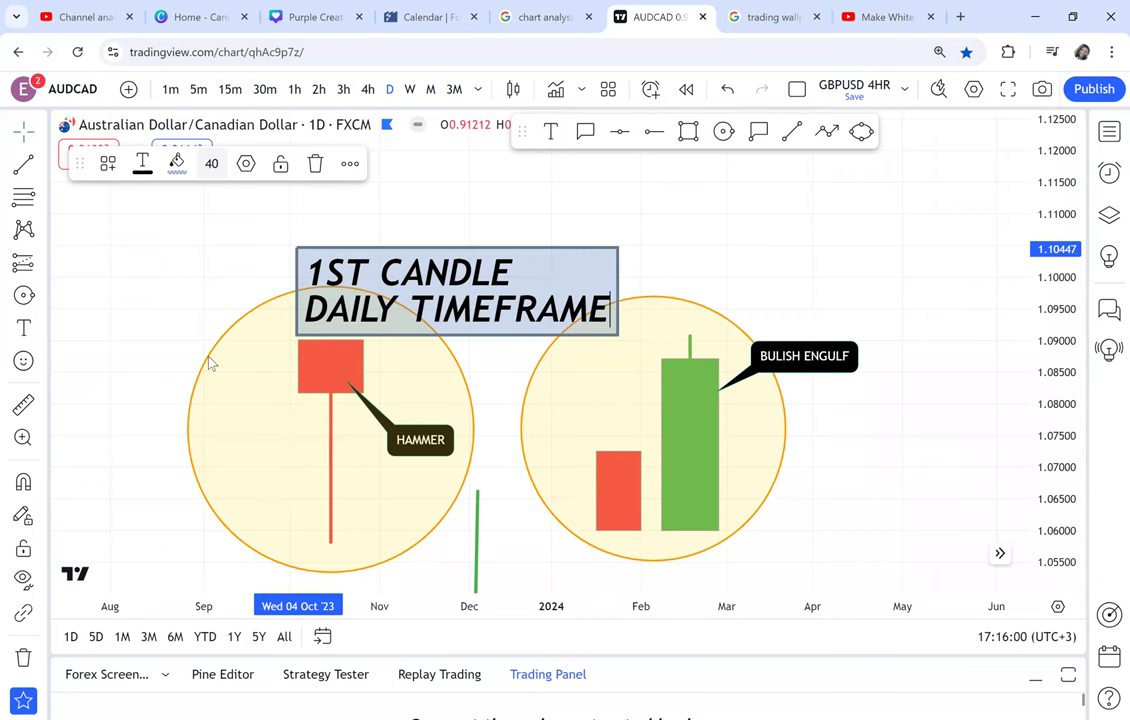
pyautogui.moveTo(421, 280); pyautogui.dragTo(372, 261)
# Step: Clone the "1ST CANDLE / DAILY TIMEFRAME" label and place the copy above the bullish engulfing circle
pyautogui.click(350, 163)
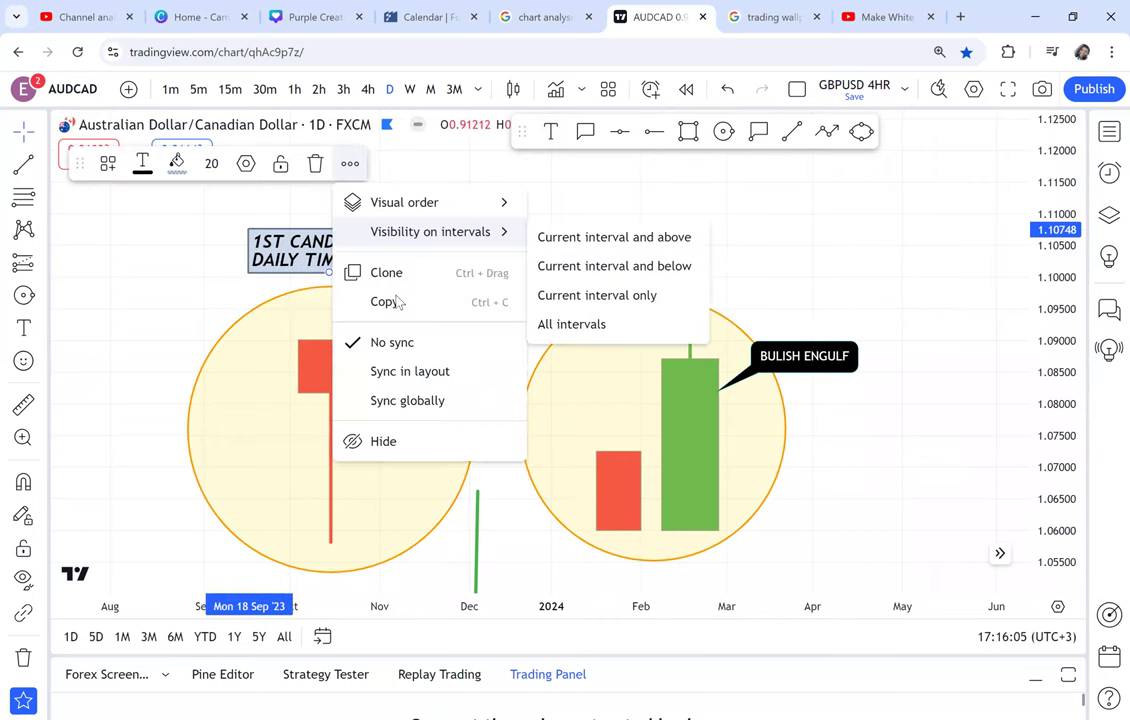
pyautogui.click(387, 272)
pyautogui.moveTo(358, 250)
pyautogui.mouseDown()
pyautogui.moveTo(688, 250)
pyautogui.moveTo(666, 245)
pyautogui.mouseUp()
# Step: Change the copied label above the bullish engulfing circle to read "2ND CANDLE / 4HR TIMEFRAME" on two lines
pyautogui.doubleClick(560, 240)
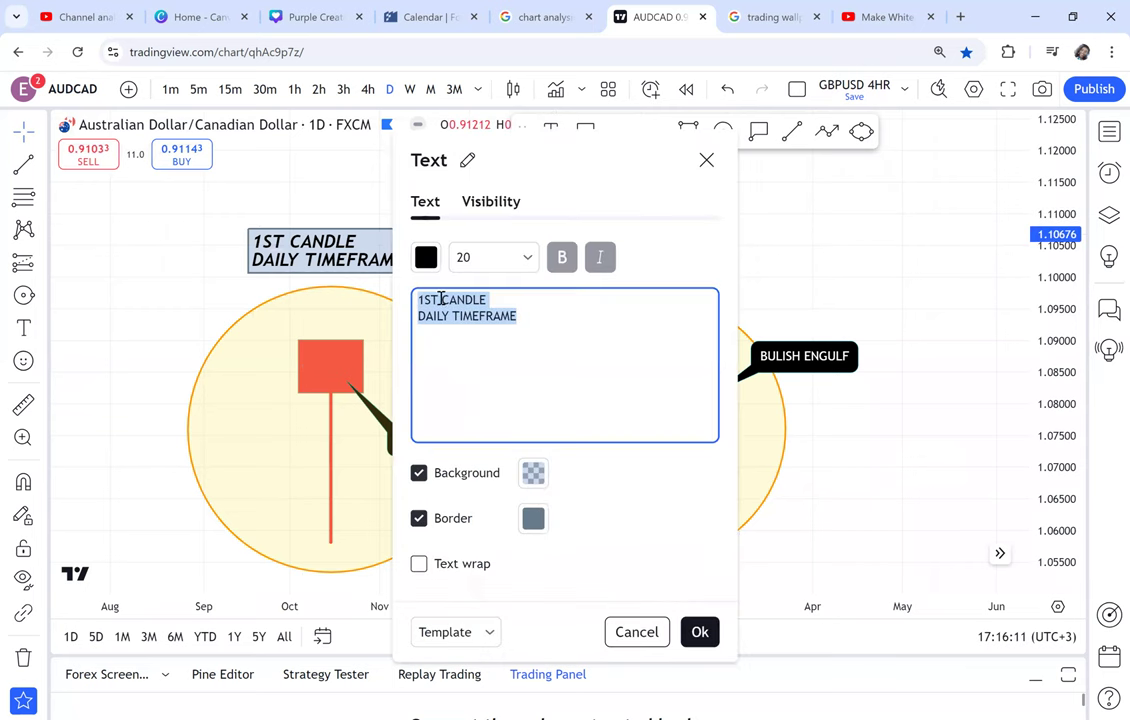
pyautogui.click(441, 299)
pyautogui.tripleClick(432, 297)
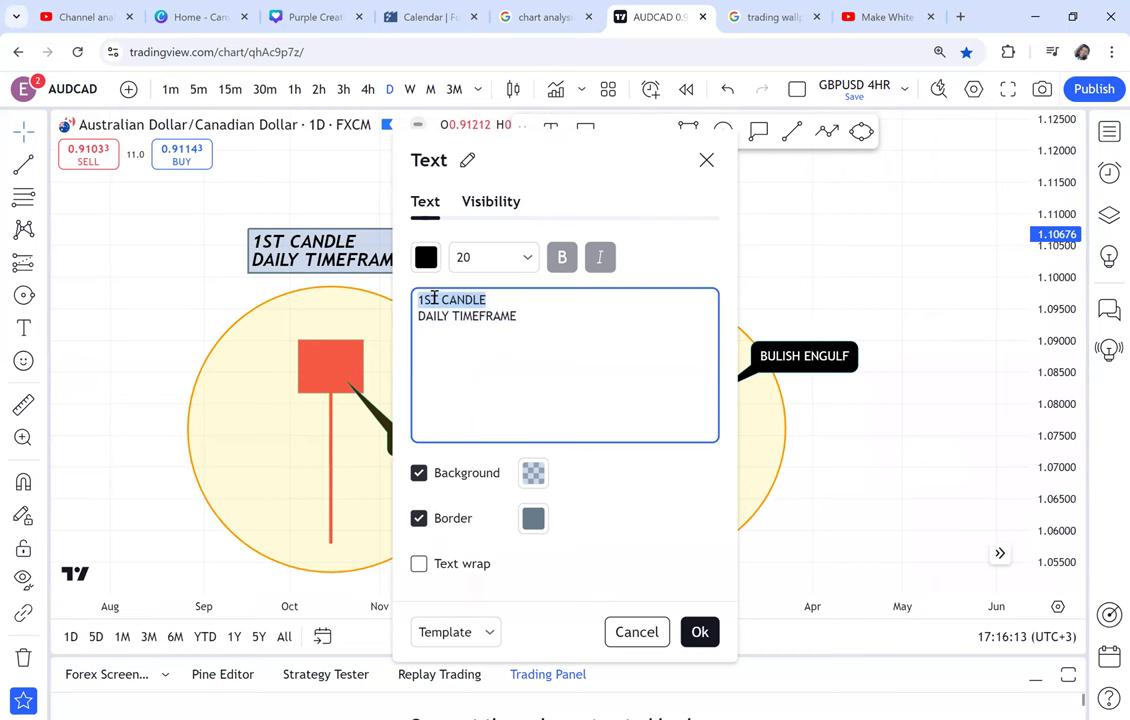
pyautogui.click(434, 298)
pyautogui.press('BackSpace')
pyautogui.press('BackSpace')
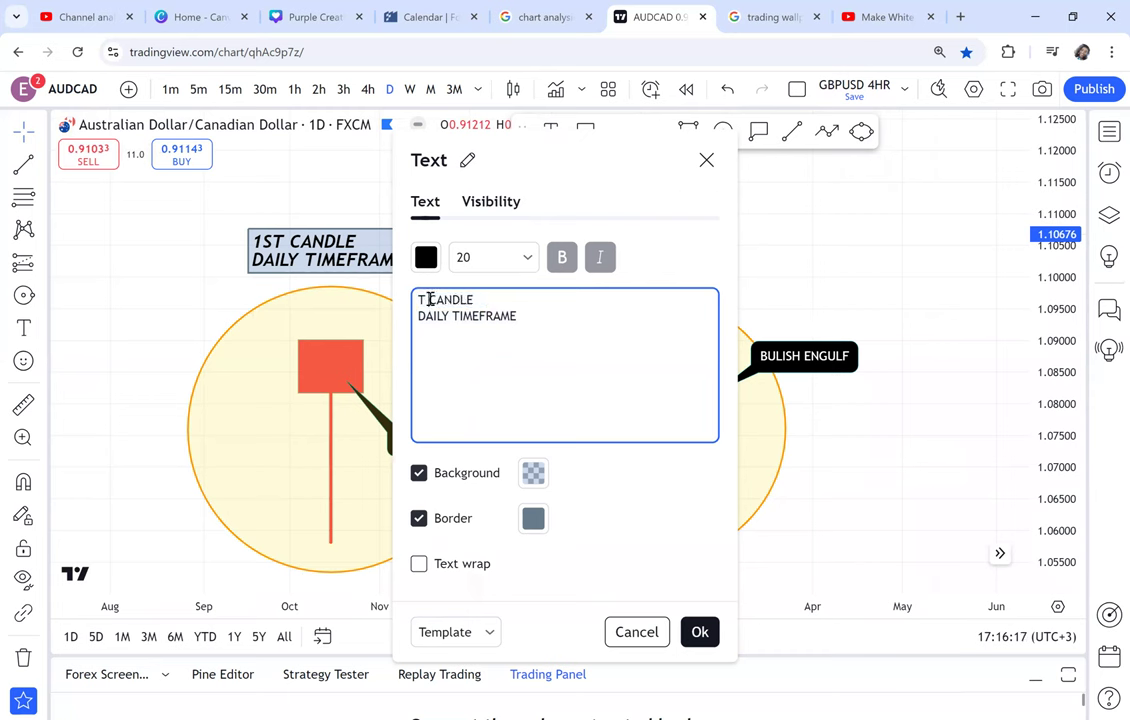
pyautogui.press('BackSpace')
pyautogui.press('BackSpace')
pyautogui.write('2ND')
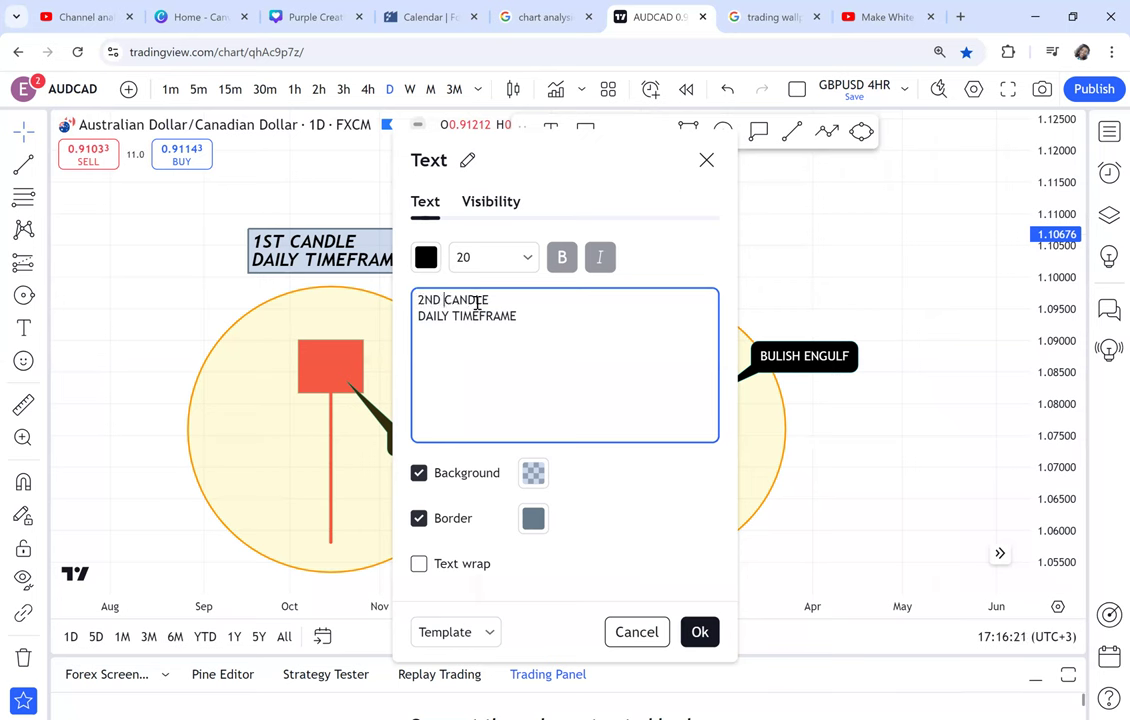
pyautogui.doubleClick(430, 318)
pyautogui.write('4HR')
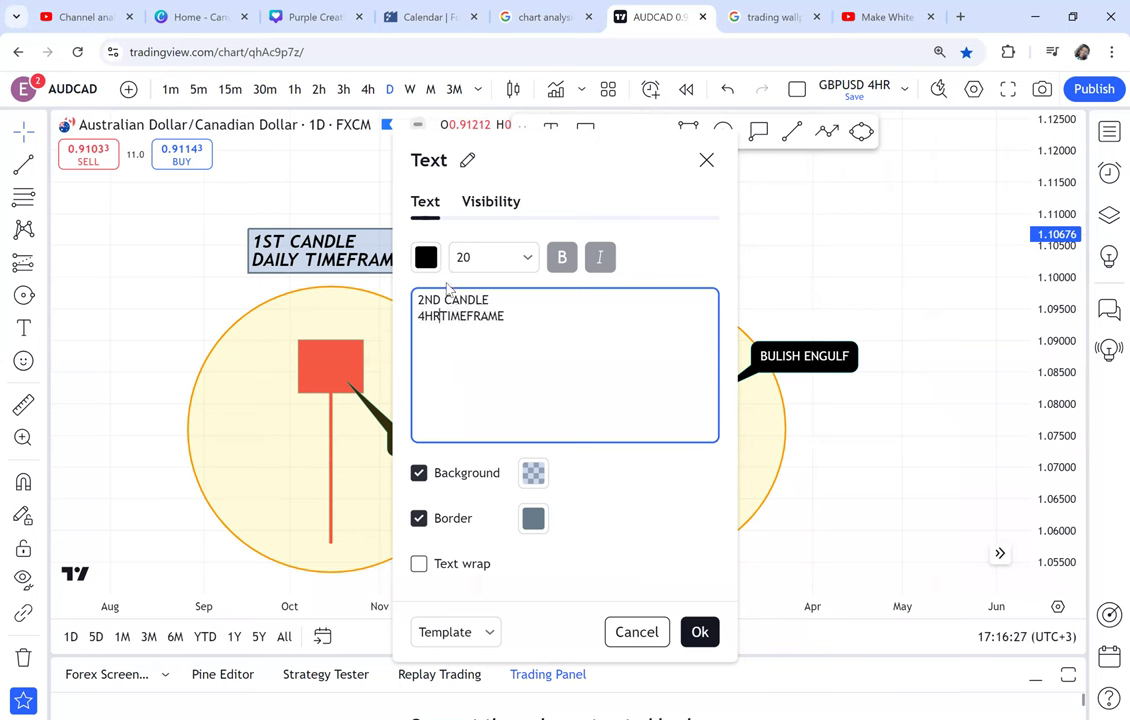
pyautogui.click(868, 272)
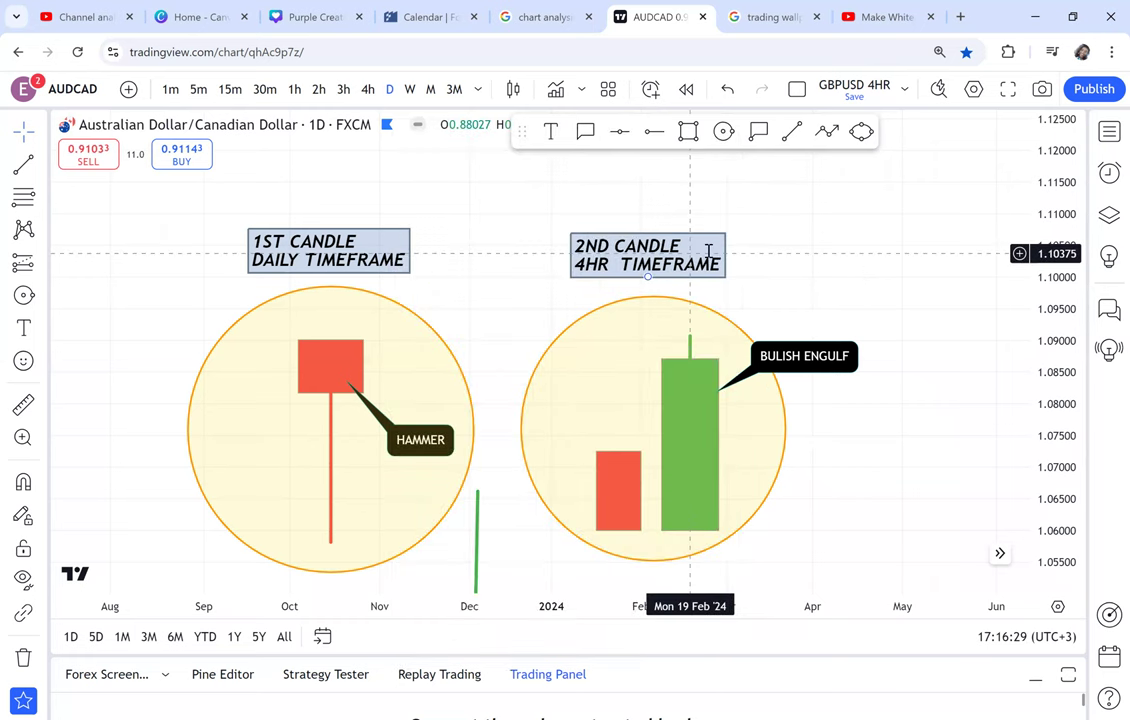
# Step: Move the "2ND CANDLE / 4HR TIMEFRAME" label slightly up and to the right, to about 15 January 2024 at 1.1085
pyautogui.moveTo(708, 250); pyautogui.dragTo(724, 239)
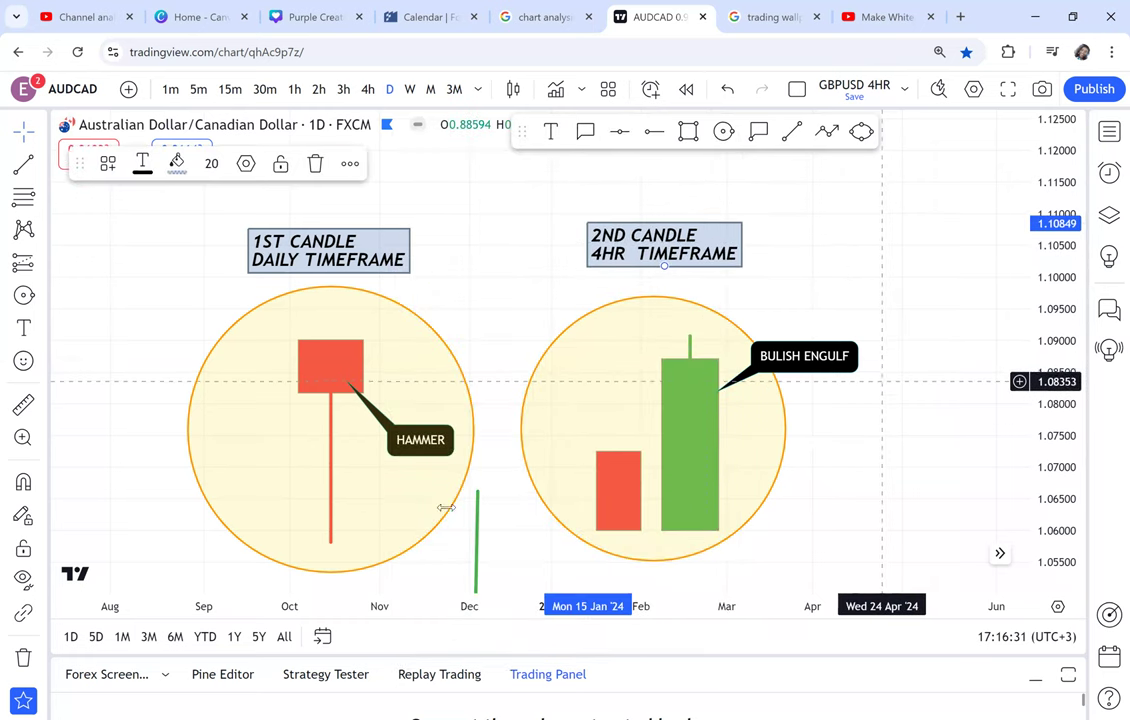
pyautogui.click(312, 366)
pyautogui.click(316, 228)
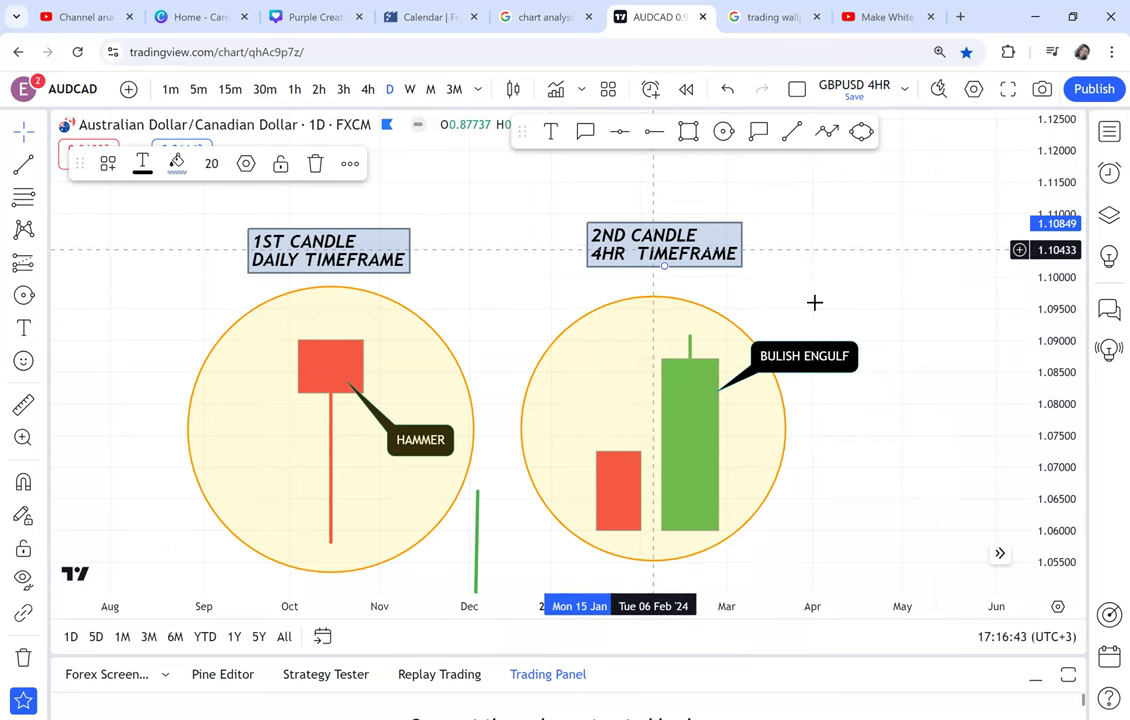
# Step: Add a "30 PIPS" callout at about 1.1055 beside the second candle label, pointing at the engulfing circle's upper-right edge near 1.0901
pyautogui.hscroll(3, 731, 294)
pyautogui.click(585, 131)
pyautogui.click(721, 300)
pyautogui.click(797, 235)
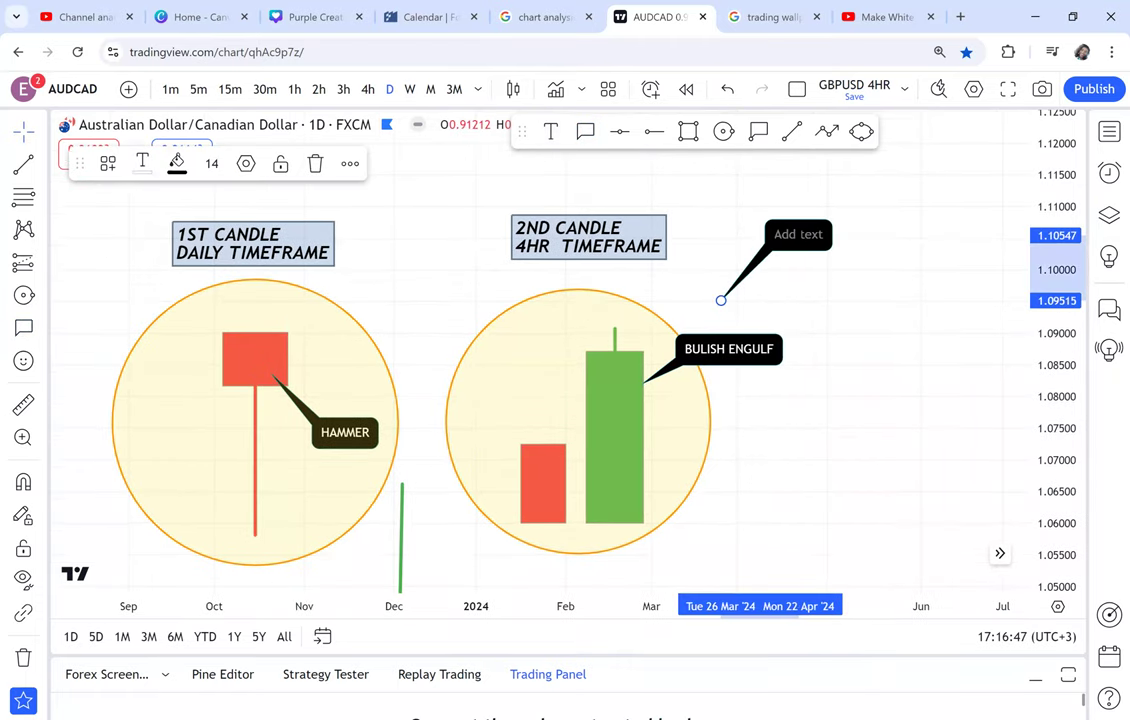
pyautogui.write('30 PIPS')
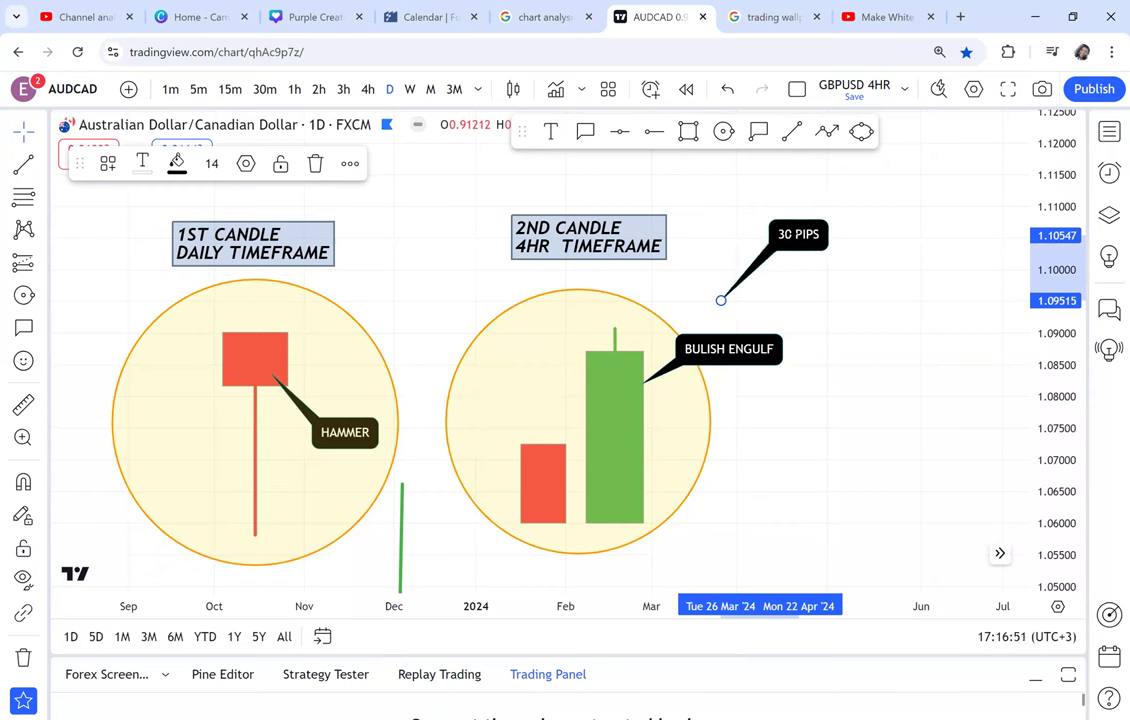
pyautogui.moveTo(721, 300); pyautogui.dragTo(684, 332)
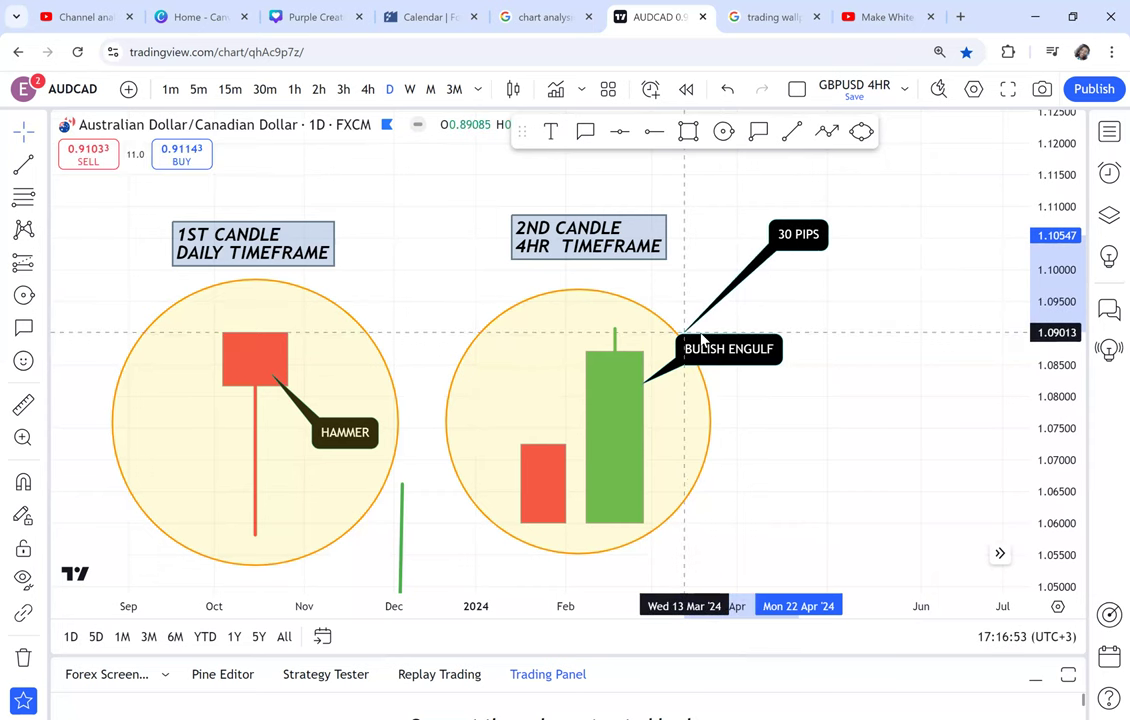
# Step: Add a text label listing "ENTRY", "TARGET" and "EXIT" on separate spaced lines to the right of the bullish engulfing circle
pyautogui.scroll(-1, 852, 326)
pyautogui.moveTo(852, 326); pyautogui.dragTo(824, 331)
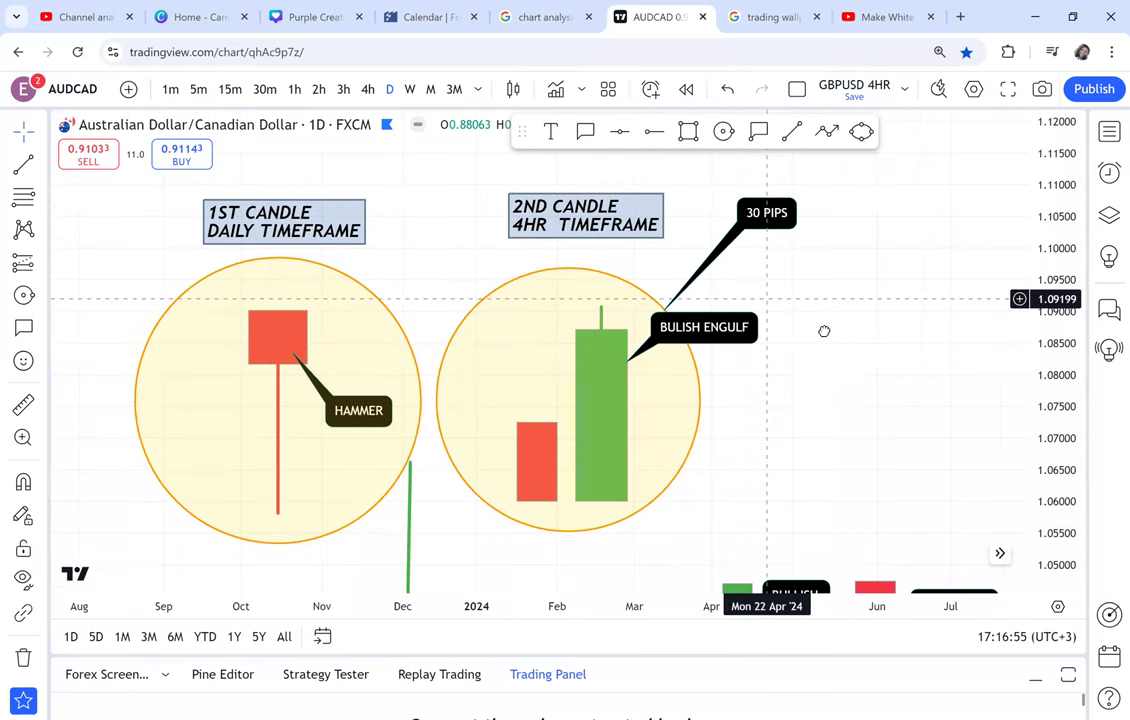
pyautogui.scroll(-1, 604, 130)
pyautogui.click(550, 131)
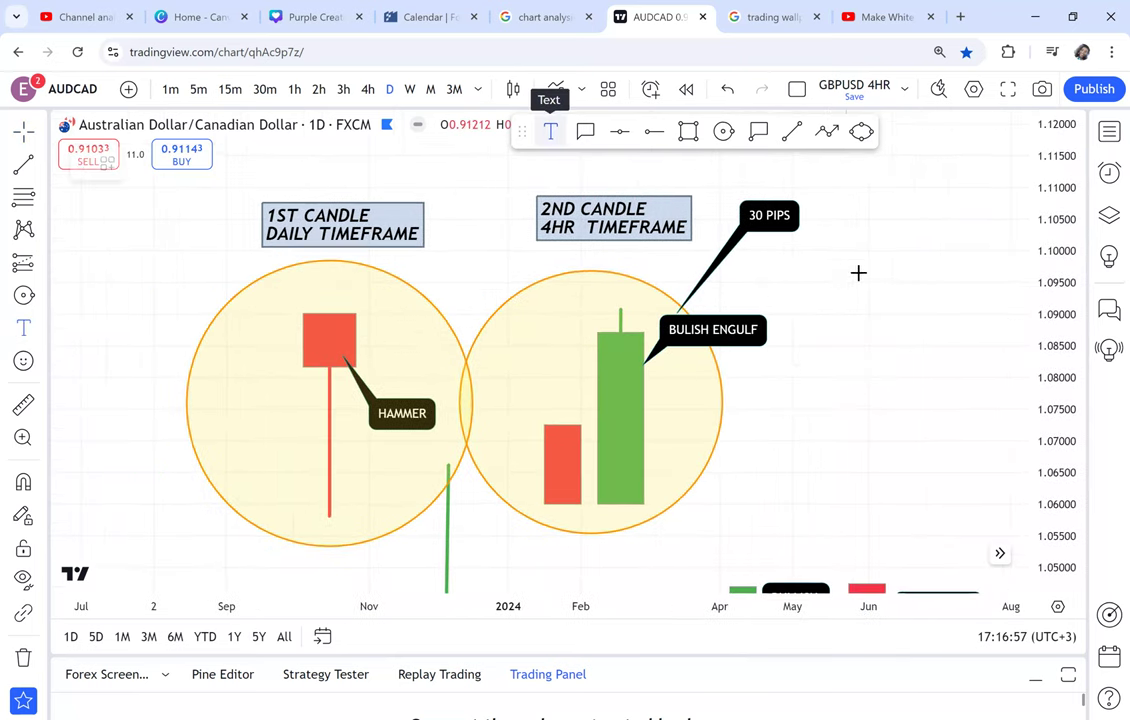
pyautogui.click(787, 294)
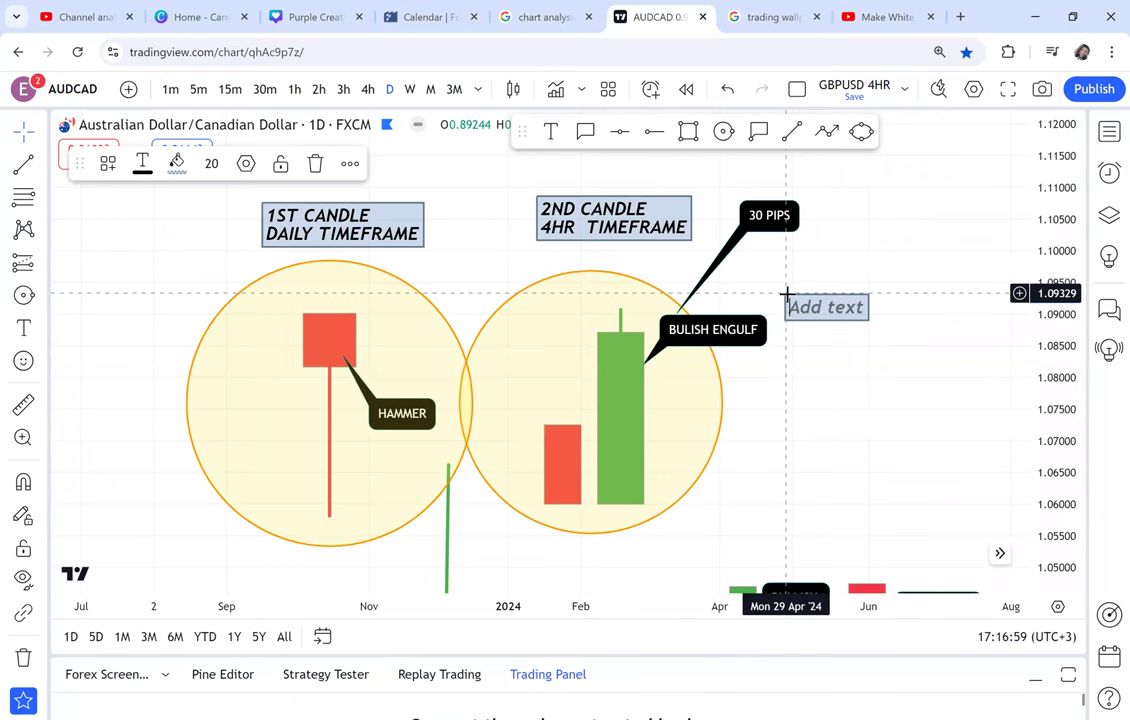
pyautogui.write('ENTRY')
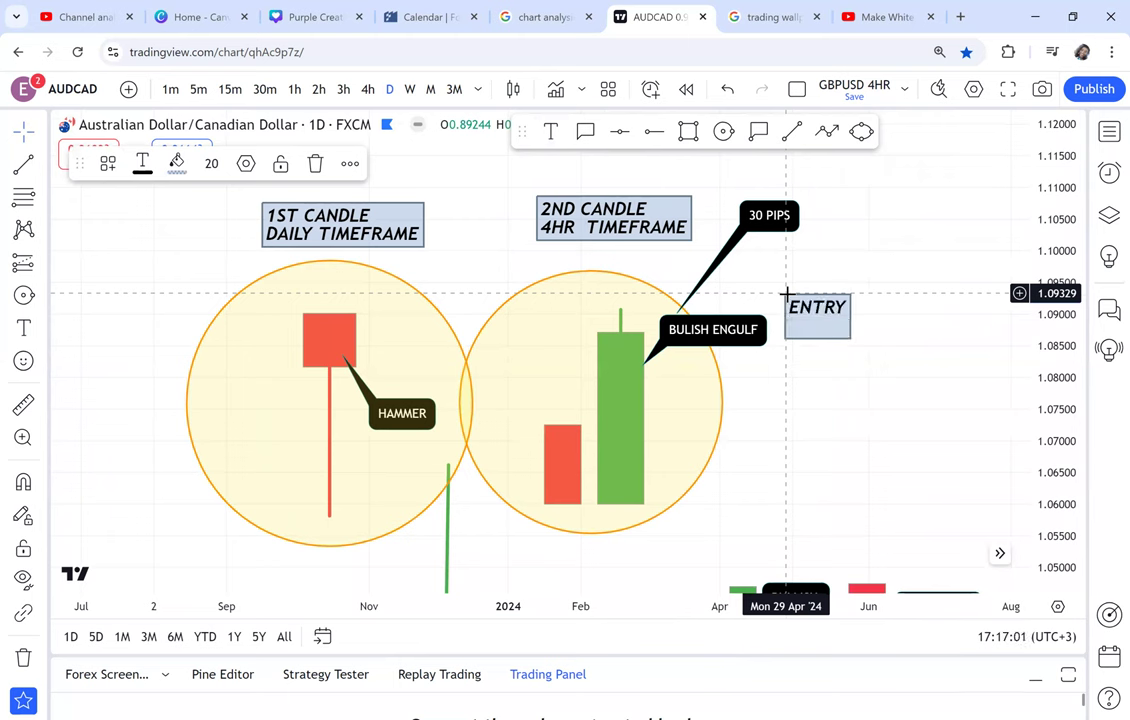
pyautogui.press('Return')
pyautogui.write('TAR')
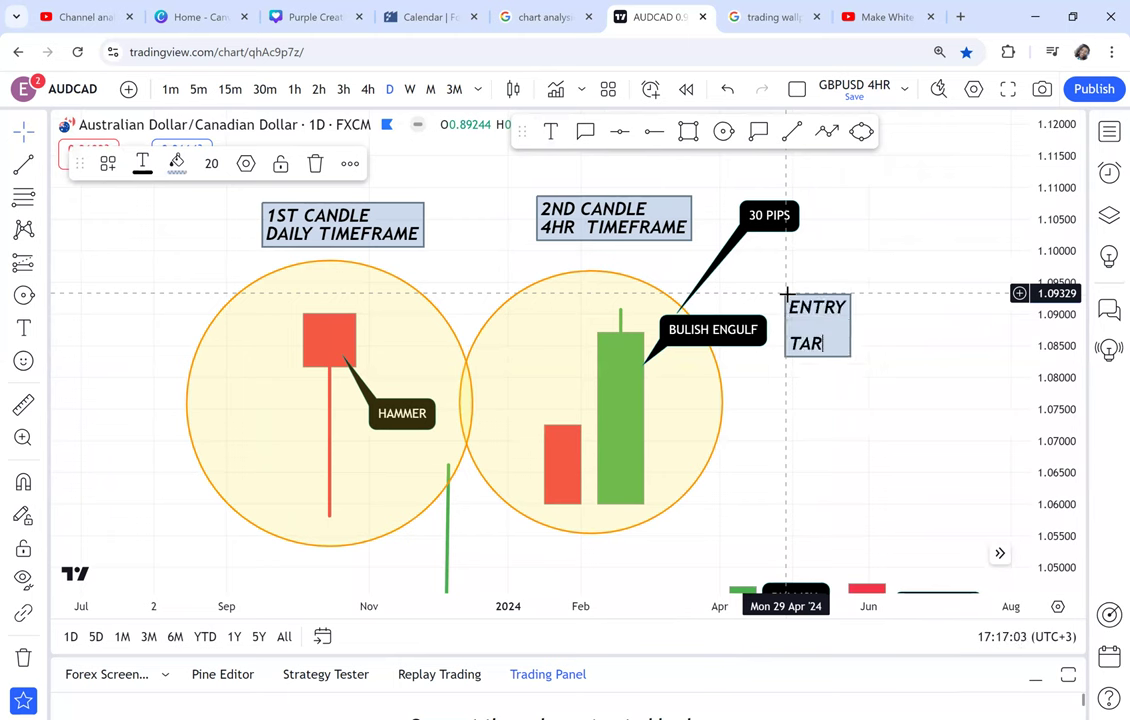
pyautogui.write('GET')
pyautogui.press('Return')
pyautogui.write('E')
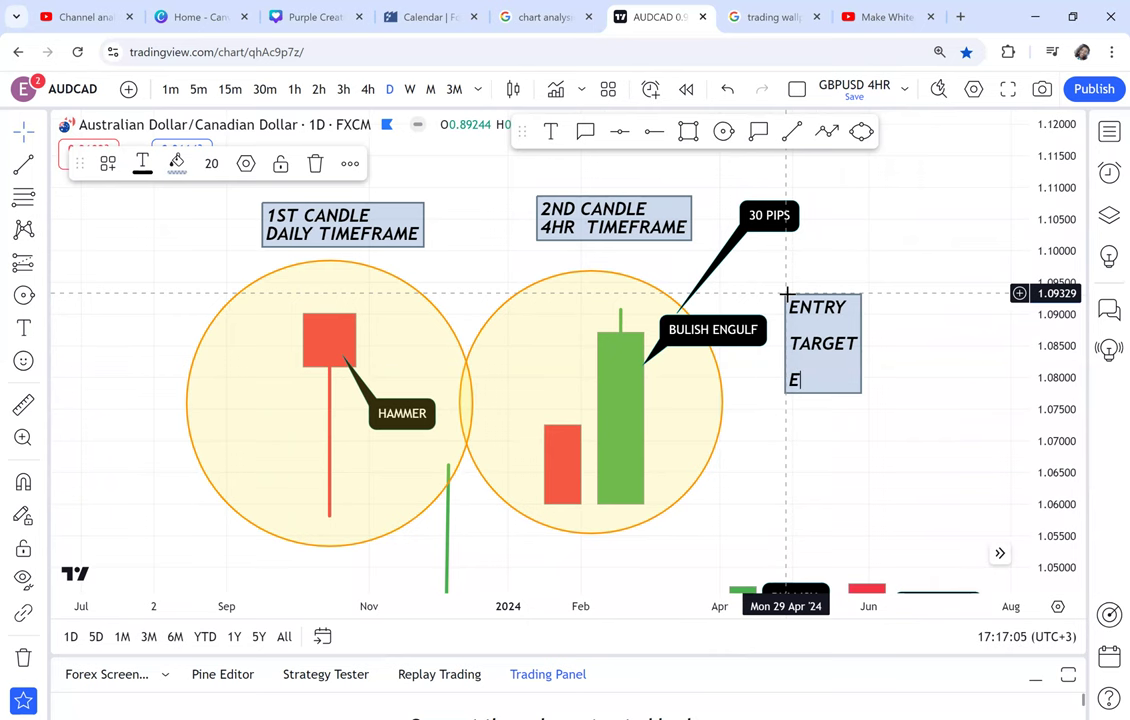
pyautogui.write('XIT')
pyautogui.scroll(1, 826, 476)
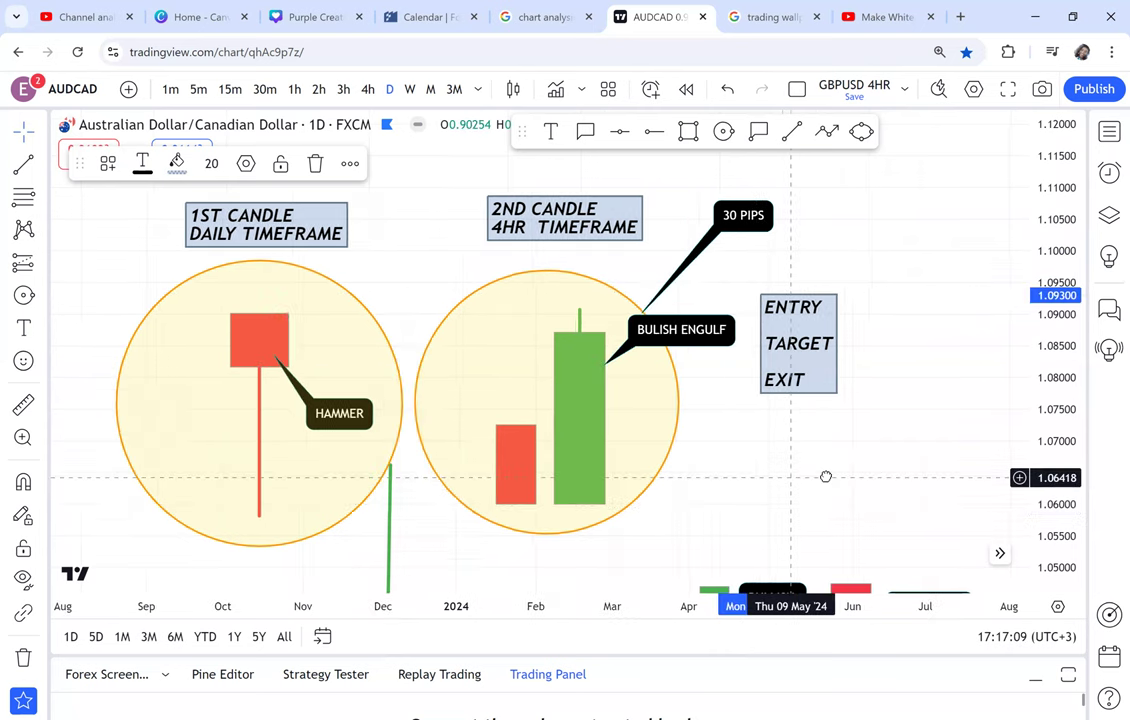
pyautogui.moveTo(793, 482); pyautogui.dragTo(834, 478)
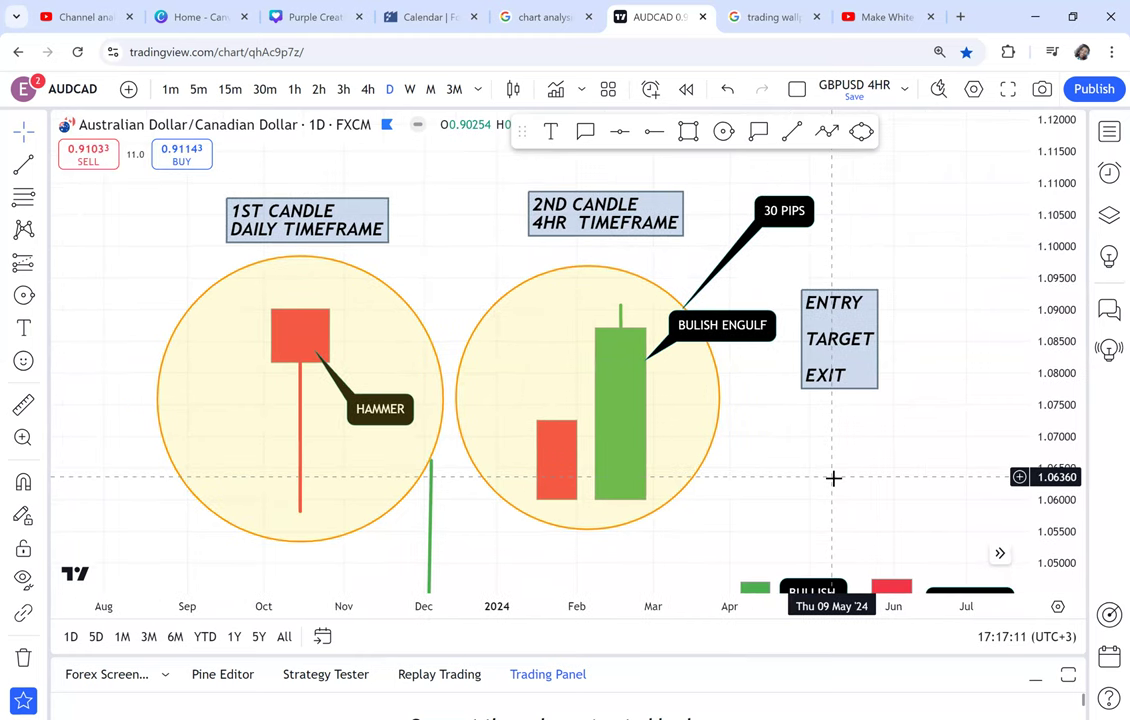
# Step: Return to the live AUDCAD price candles and start bar replay from the circled long-wick daily candle of 5 August 2024
pyautogui.click(425, 435)
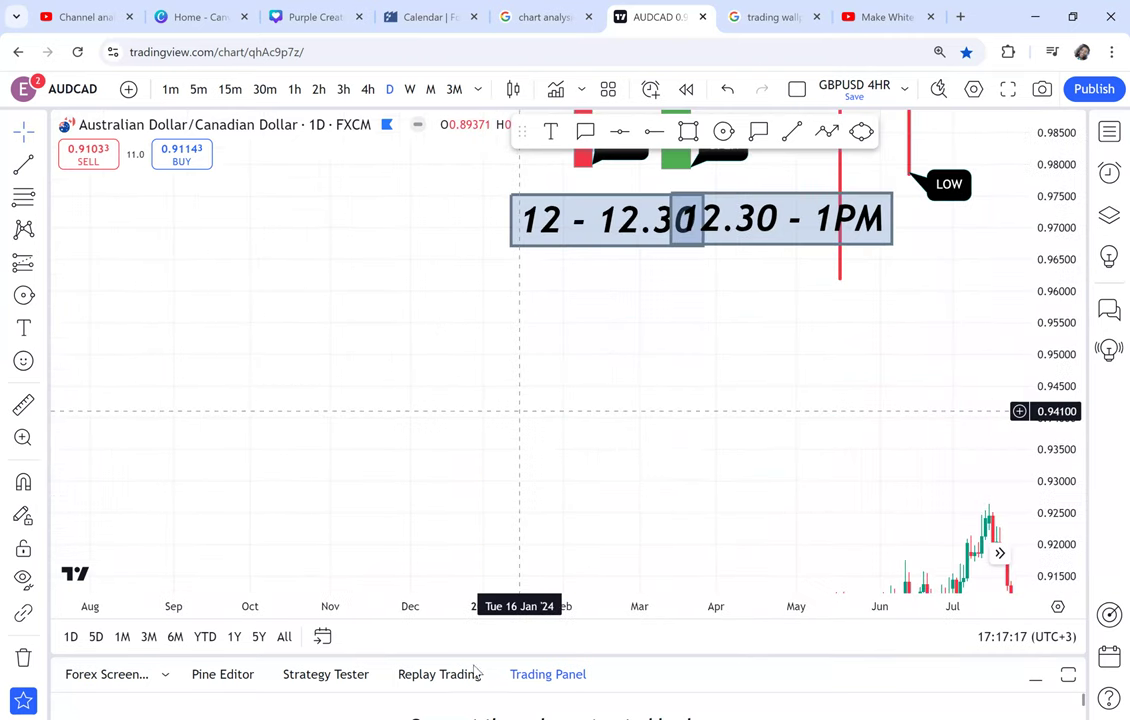
pyautogui.moveTo(415, 202); pyautogui.dragTo(408, 490)
pyautogui.moveTo(391, 570); pyautogui.dragTo(470, 255)
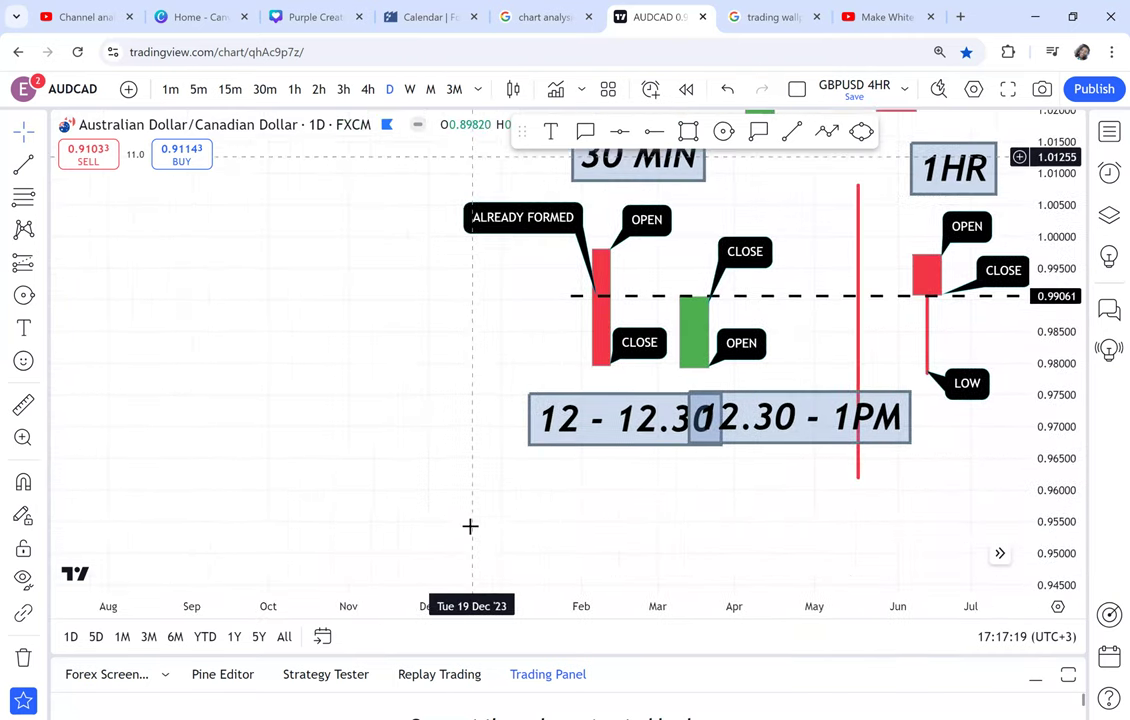
pyautogui.moveTo(464, 476); pyautogui.dragTo(217, 134)
pyautogui.scroll(2, 414, 372)
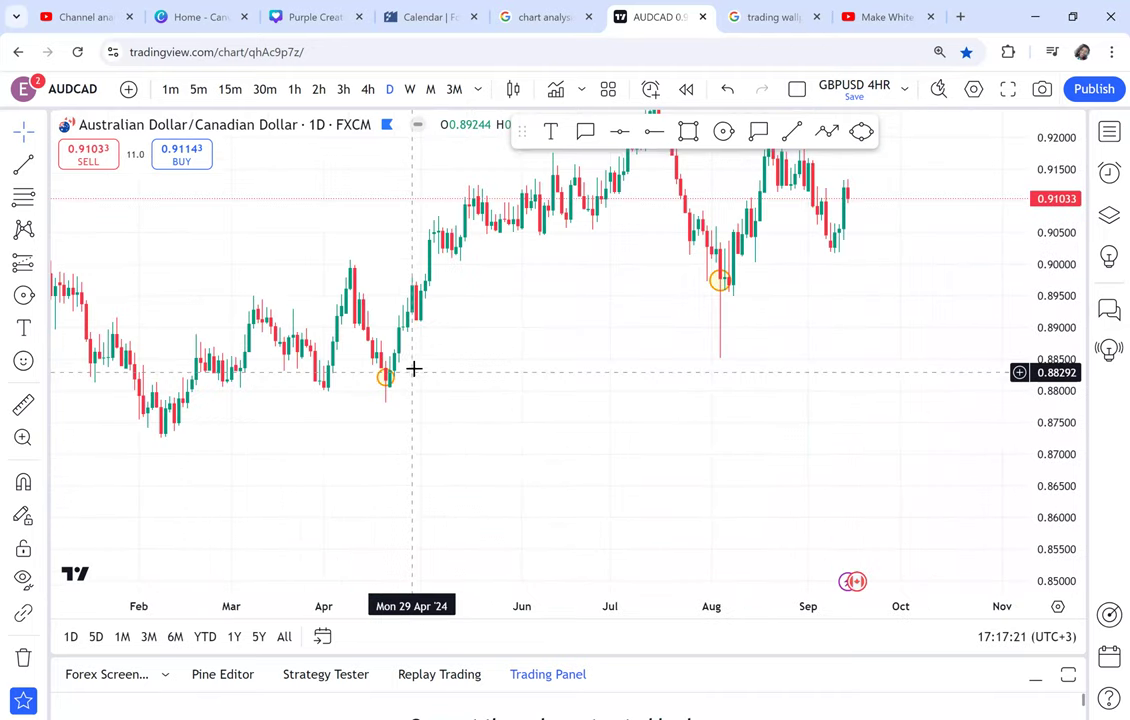
pyautogui.moveTo(451, 390); pyautogui.dragTo(473, 465)
pyautogui.scroll(4, 473, 465)
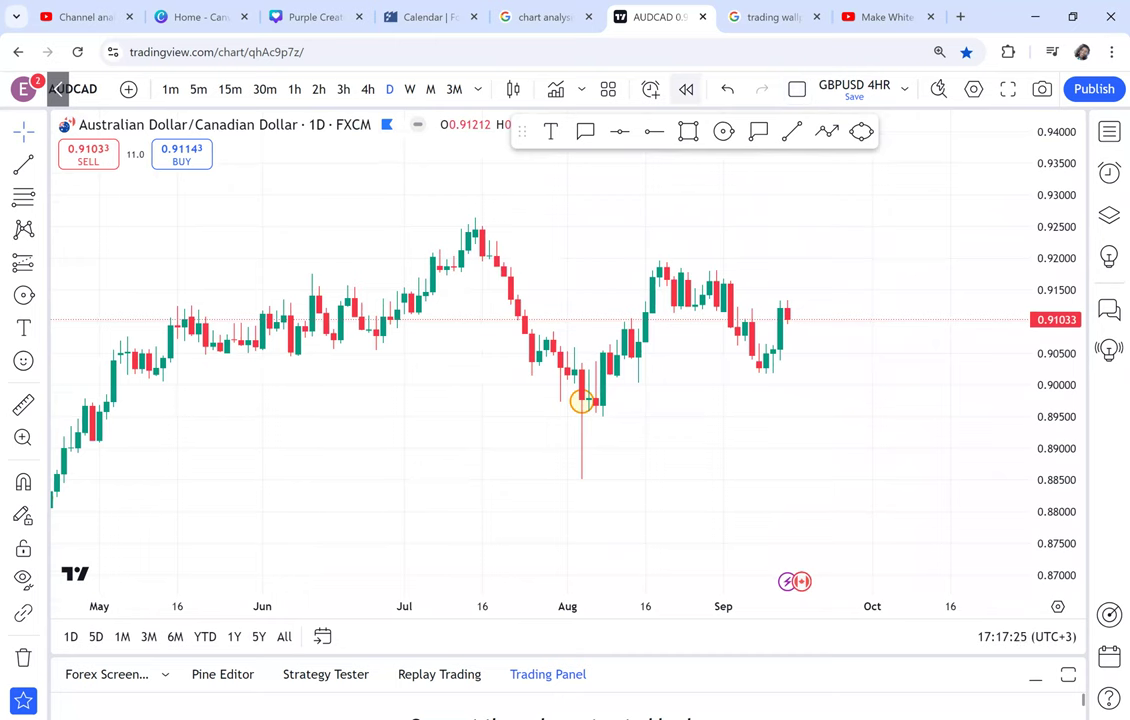
pyautogui.click(686, 90)
pyautogui.click(581, 317)
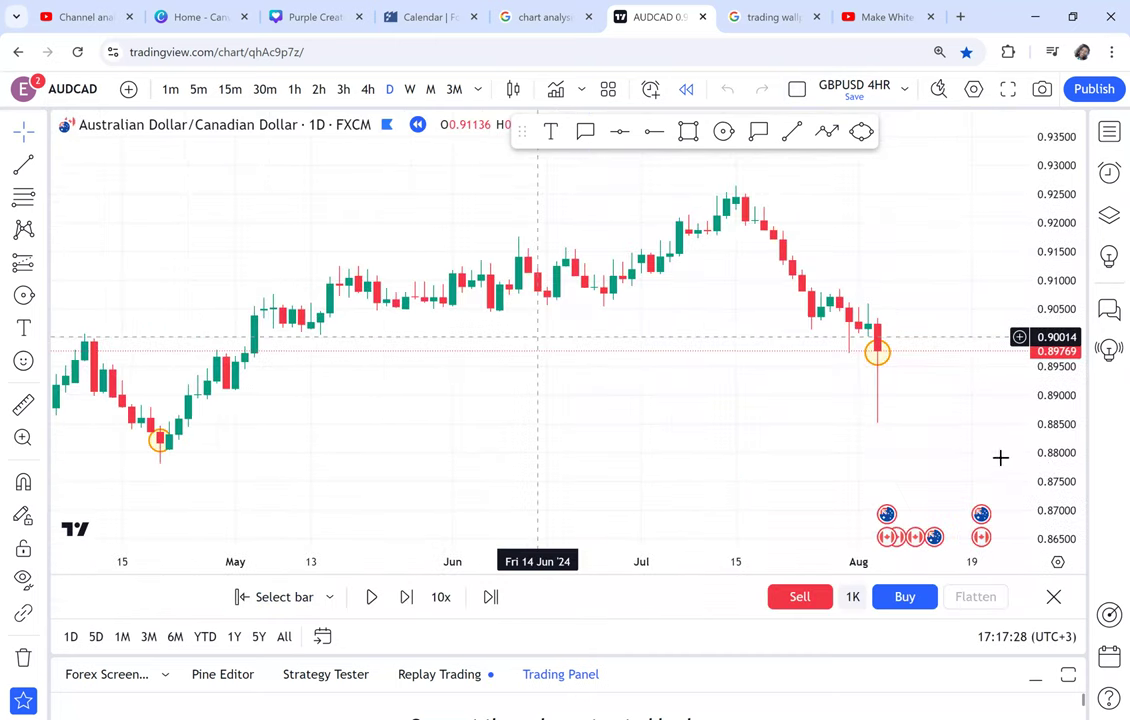
# Step: Add a "HAMMER" callout pointing at the body of the circled 5 August 2024 candle, at about 0.8983
pyautogui.moveTo(634, 245); pyautogui.dragTo(681, 298)
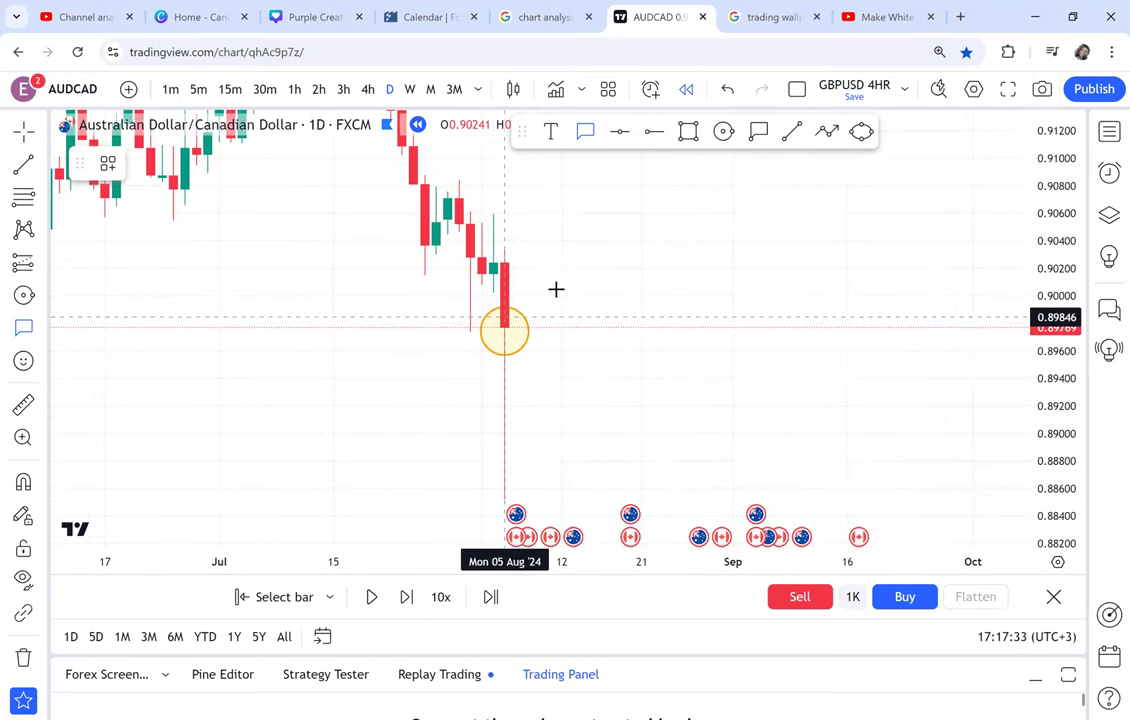
pyautogui.click(505, 320)
pyautogui.click(597, 258)
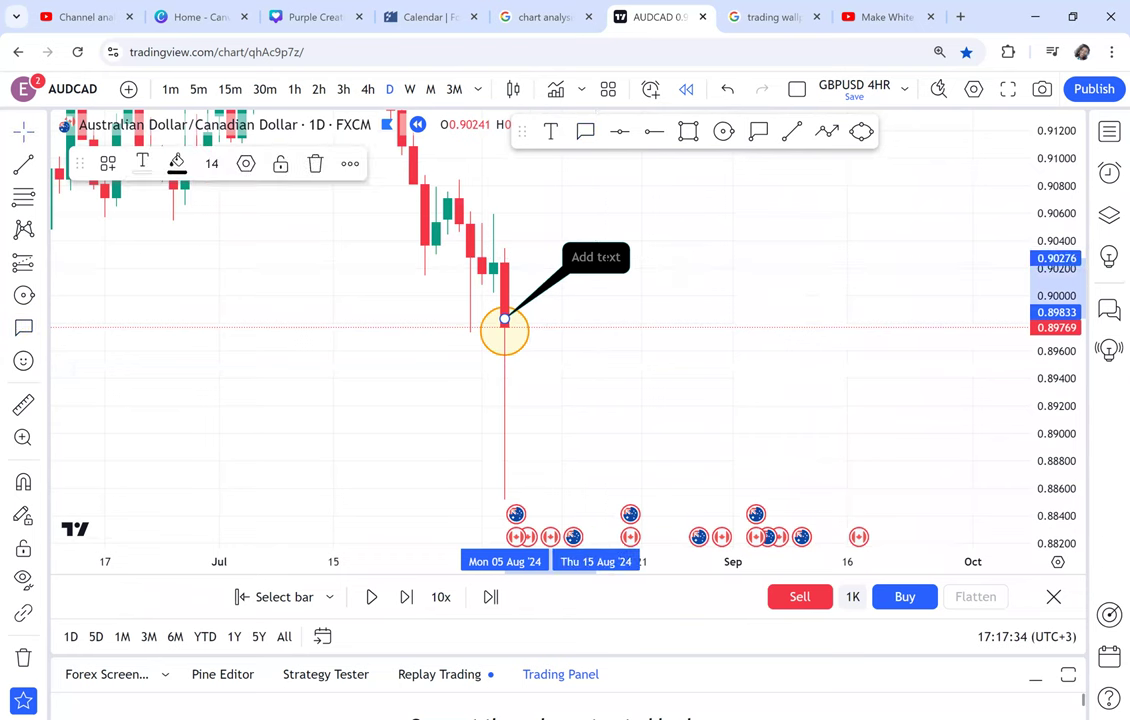
pyautogui.write('TIME')
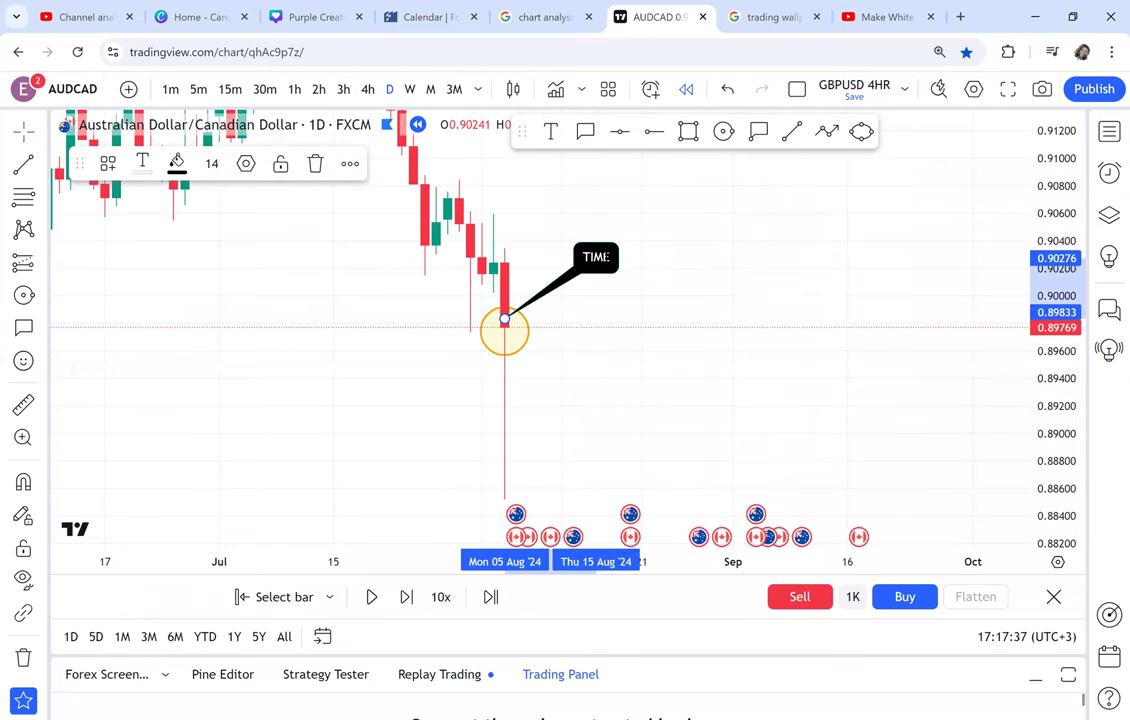
pyautogui.press('BackSpace')
pyautogui.press('BackSpace')
pyautogui.press('BackSpace')
pyautogui.press('BackSpace')
pyautogui.write('HAMME')
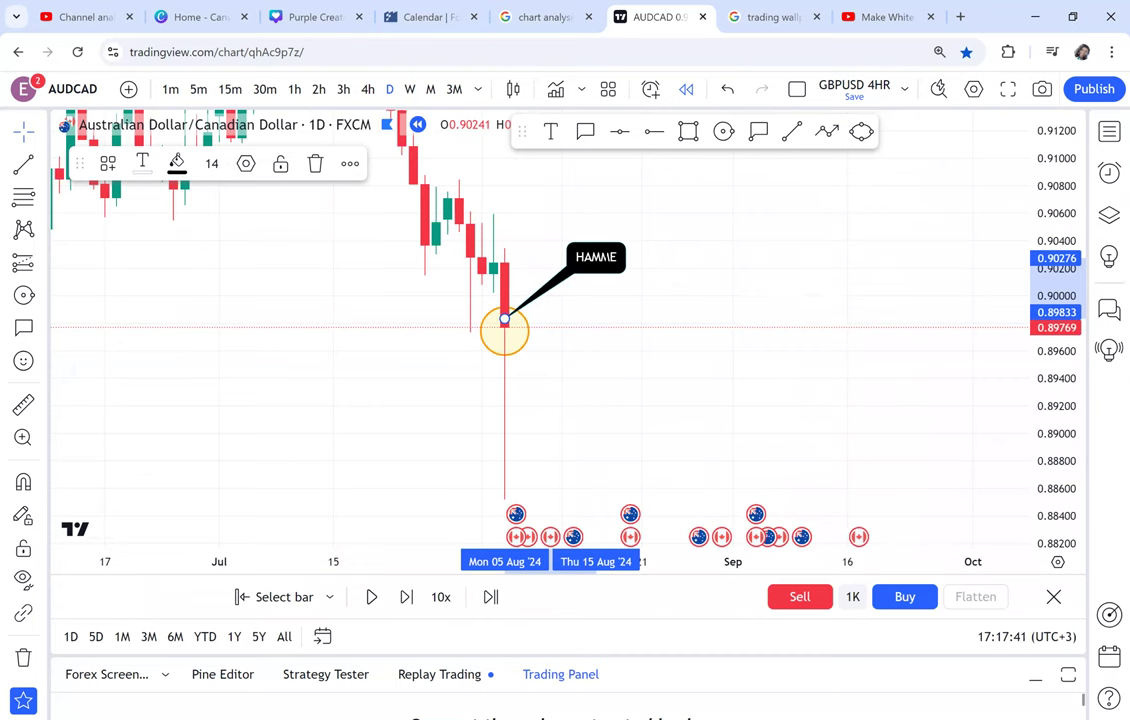
pyautogui.write('R')
pyautogui.click(695, 312)
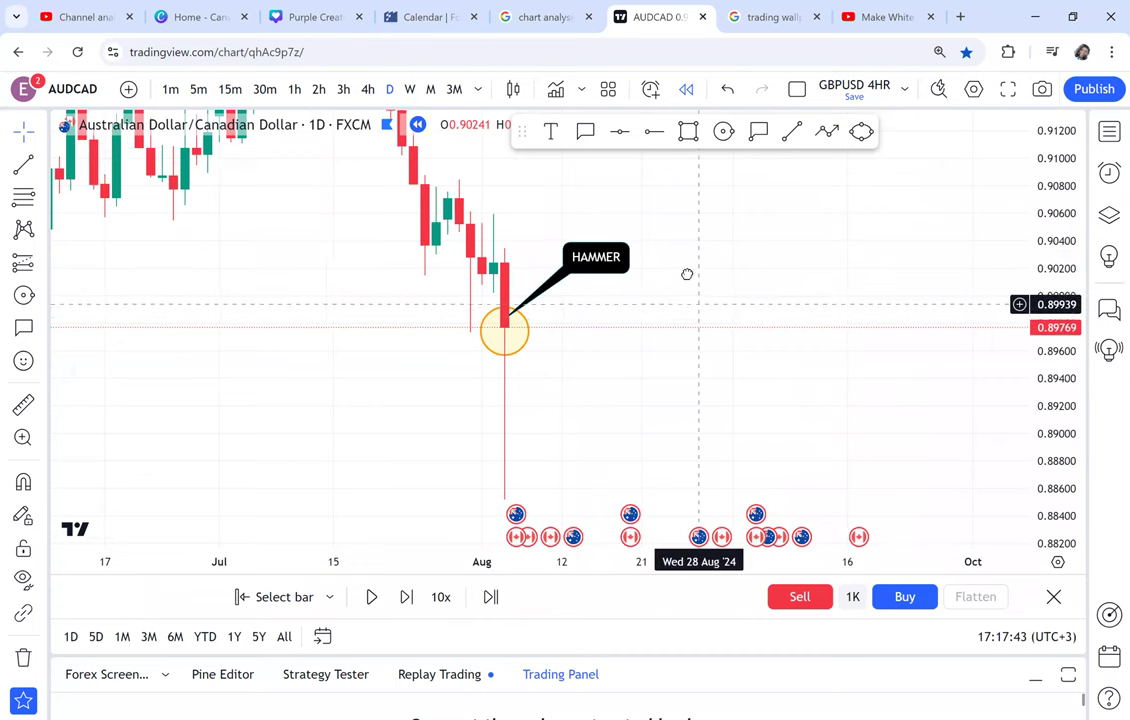
# Step: Switch the replayed AUDCAD chart to the 4-hour timeframe and frame the candles around the hammer circle
pyautogui.moveTo(687, 274); pyautogui.dragTo(673, 290)
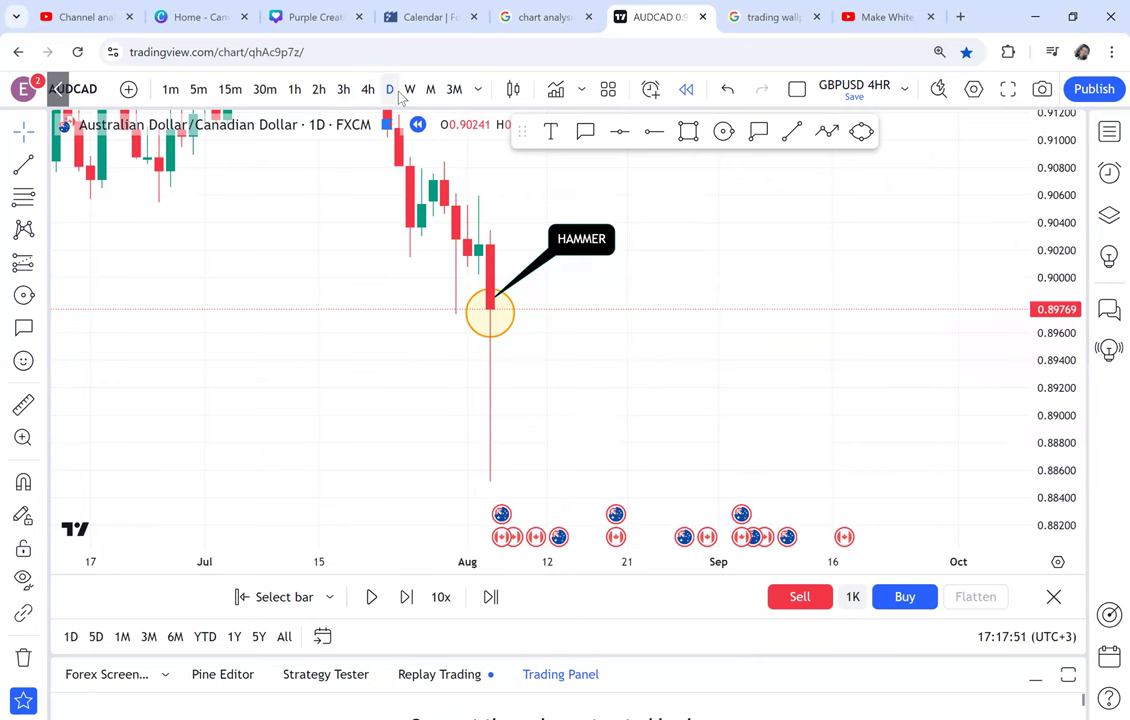
pyautogui.click(368, 90)
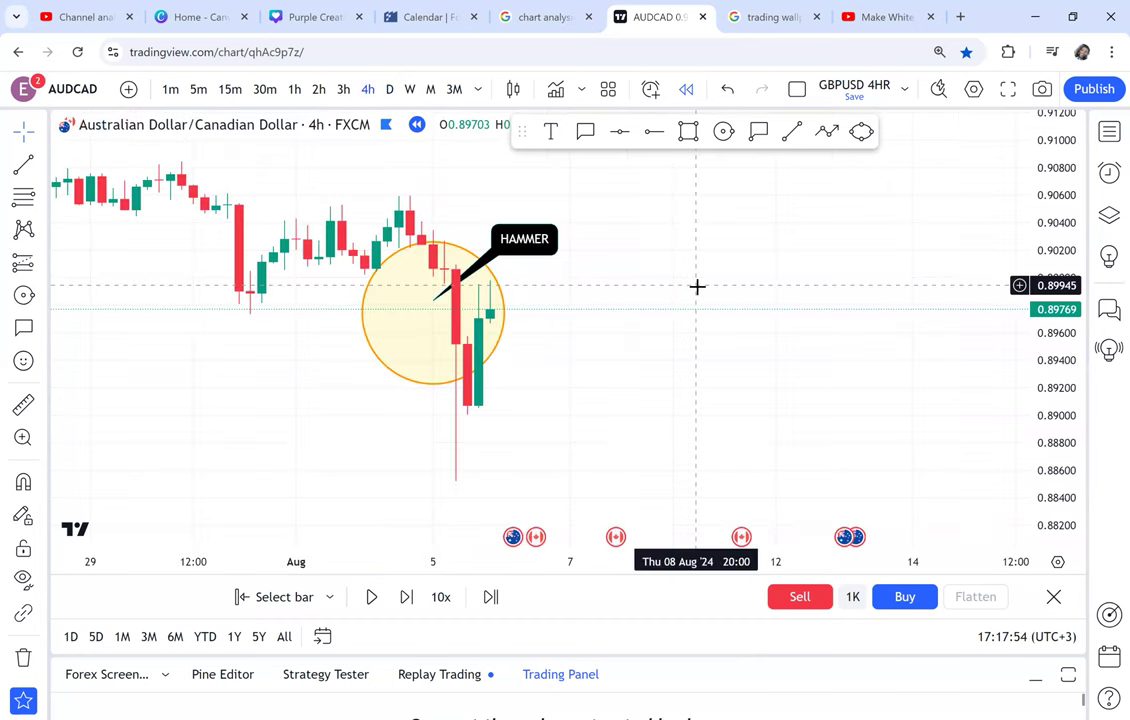
pyautogui.scroll(-4, 697, 287)
pyautogui.moveTo(748, 330); pyautogui.dragTo(608, 299)
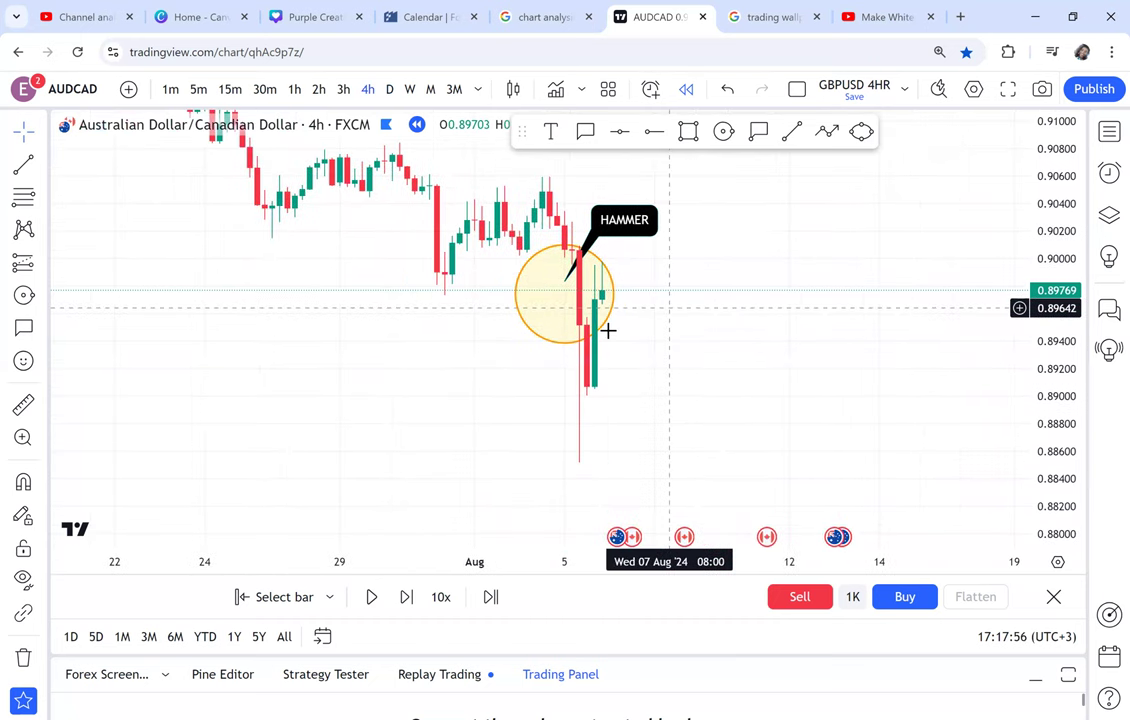
pyautogui.scroll(2, 373, 360)
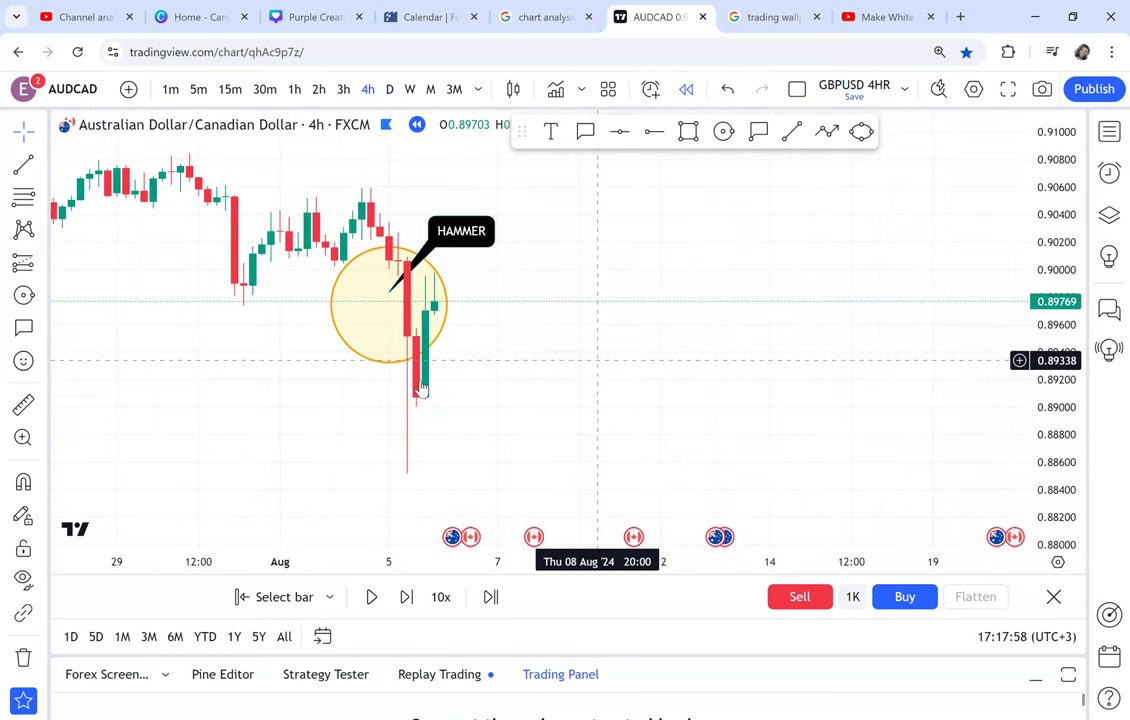
# Step: Add a "BULISH ENGULF" callout pointing at the large green candle of 5 August 2024, at about 0.8963
pyautogui.click(585, 132)
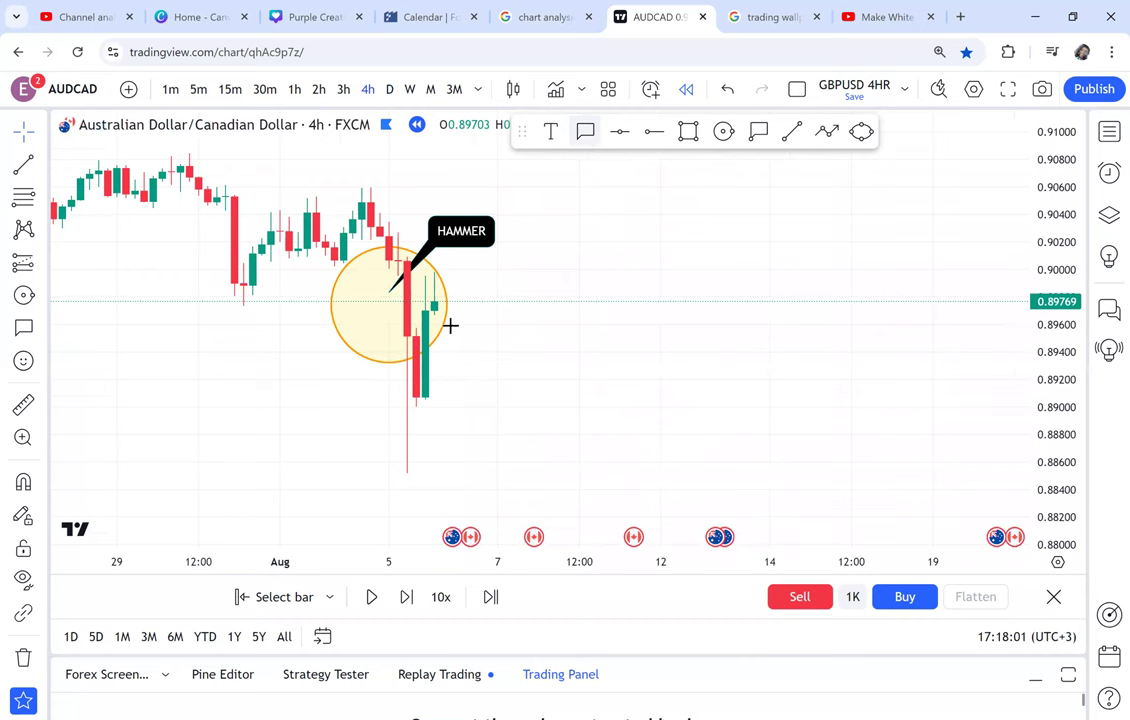
pyautogui.click(497, 357)
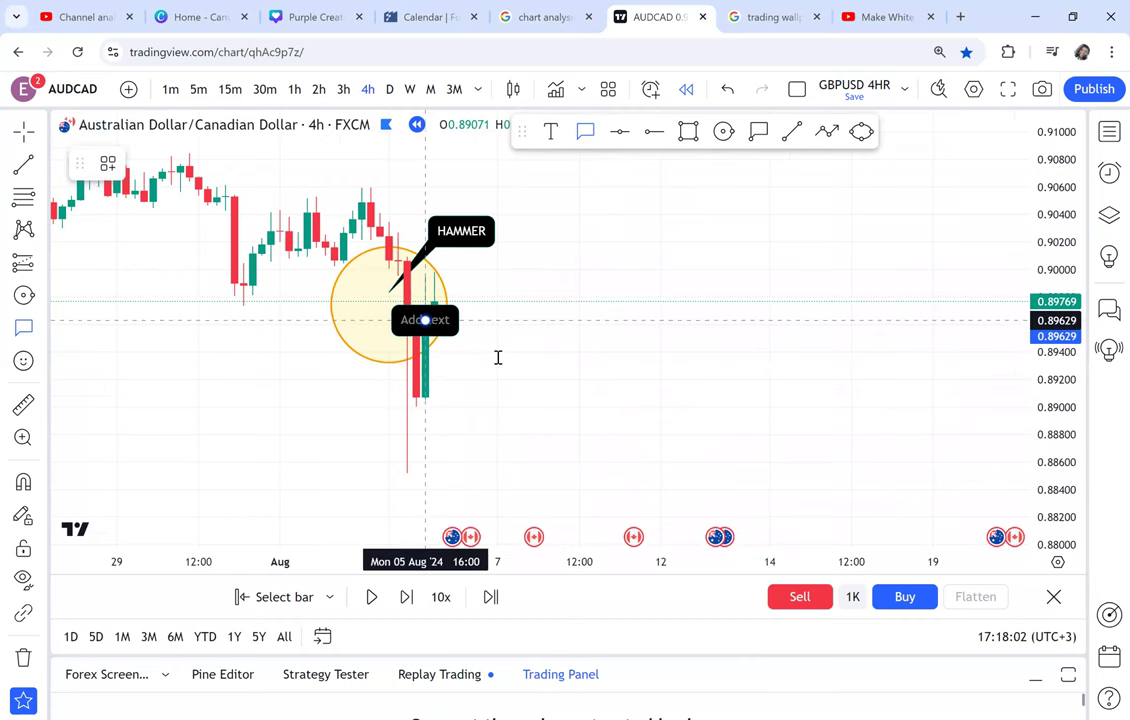
pyautogui.click(497, 357)
pyautogui.write('BU')
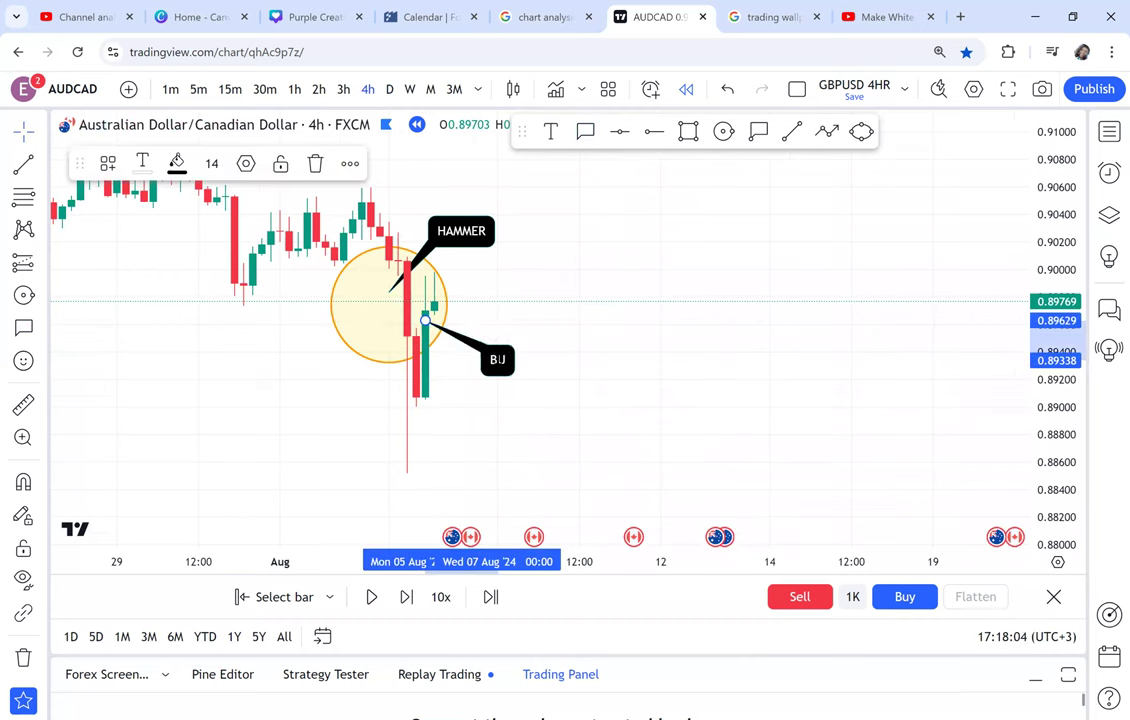
pyautogui.write('LISH')
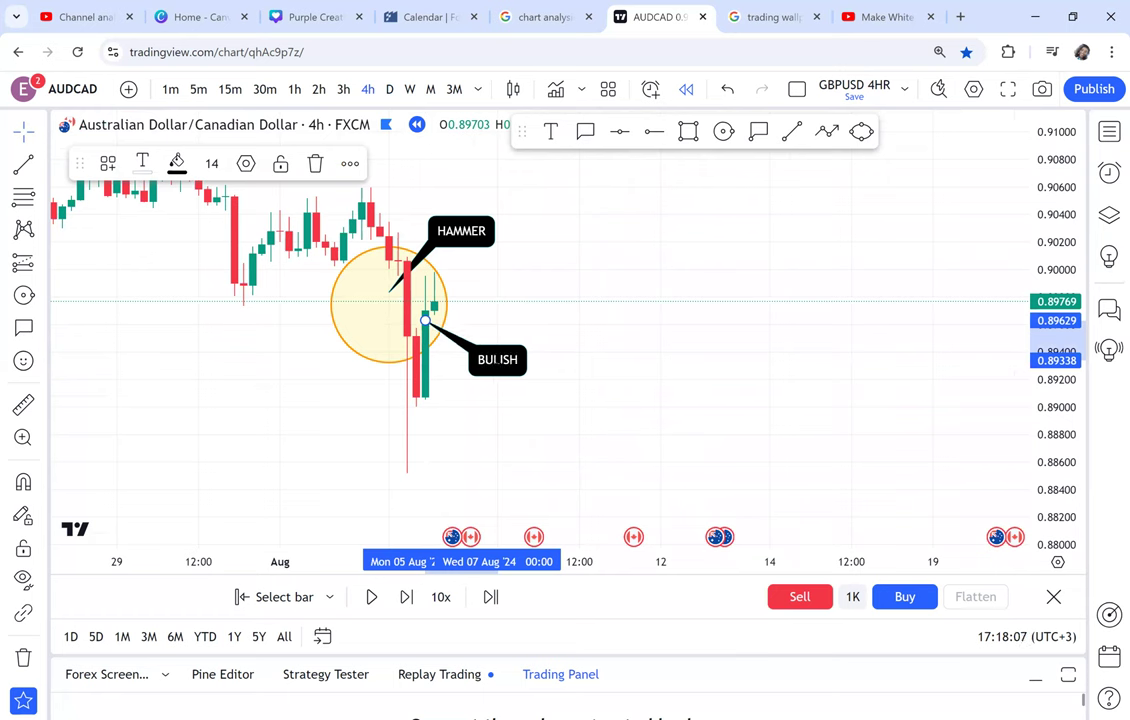
pyautogui.press('Return')
pyautogui.write('ENG')
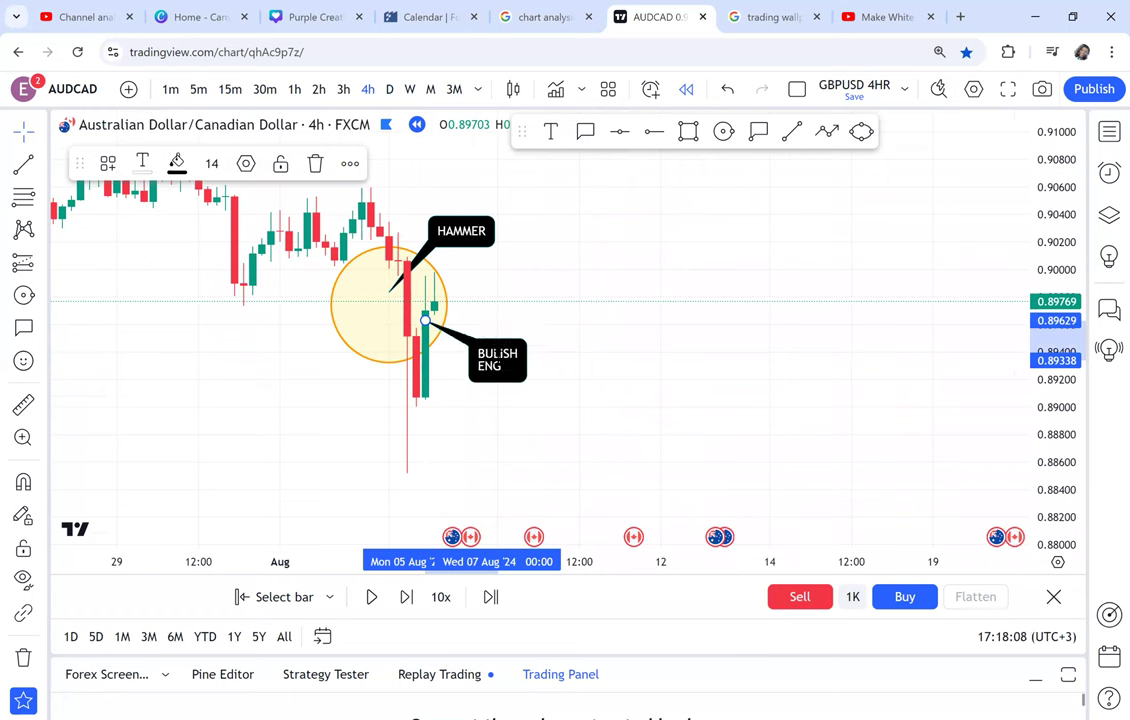
pyautogui.write('ULF')
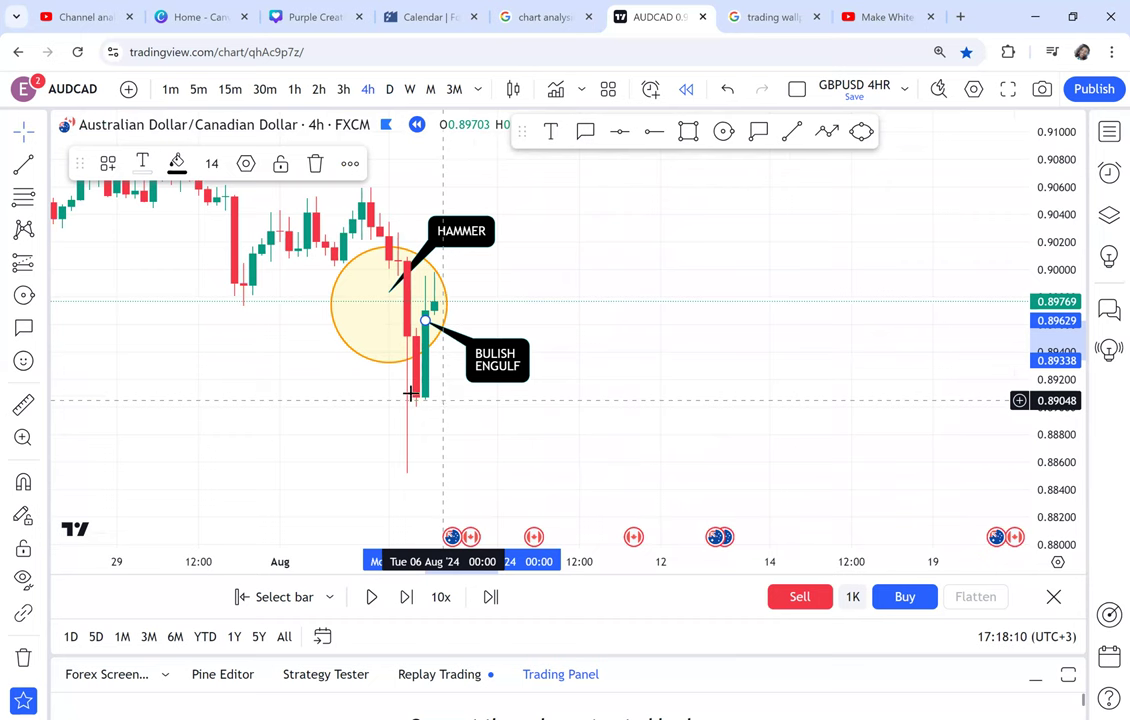
# Step: Delete the bullish engulfing callout, the yellow circle and the "HAMMER" callout from the chart
pyautogui.scroll(2, 292, 355)
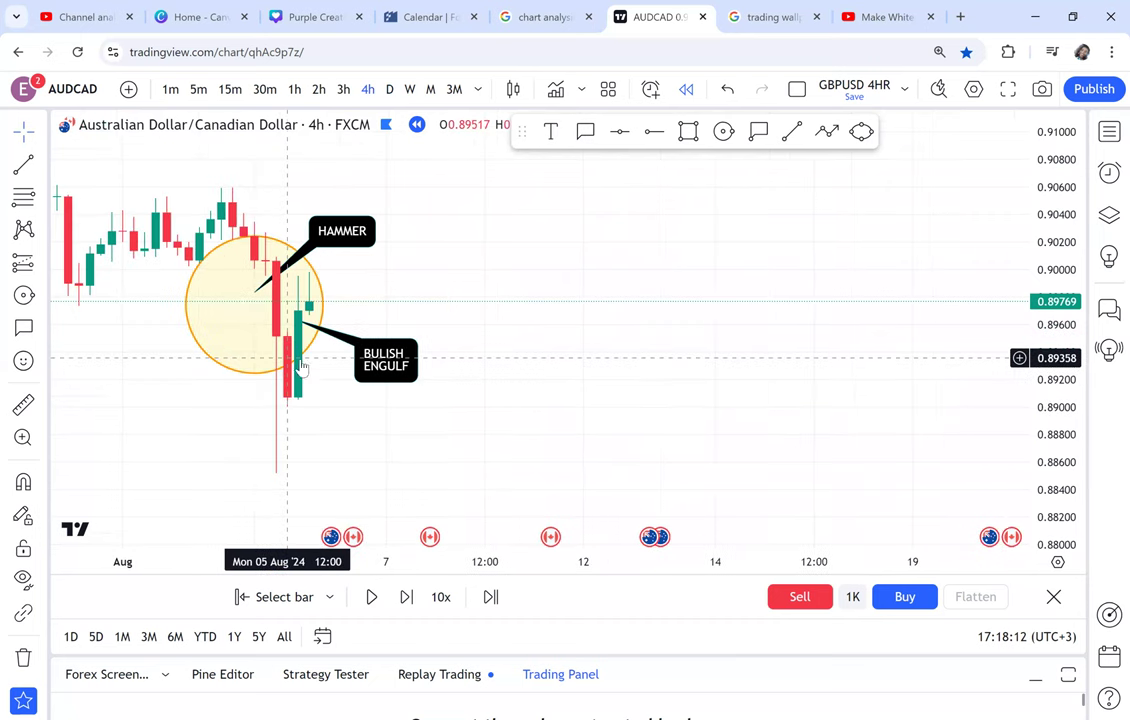
pyautogui.moveTo(555, 404); pyautogui.dragTo(618, 175)
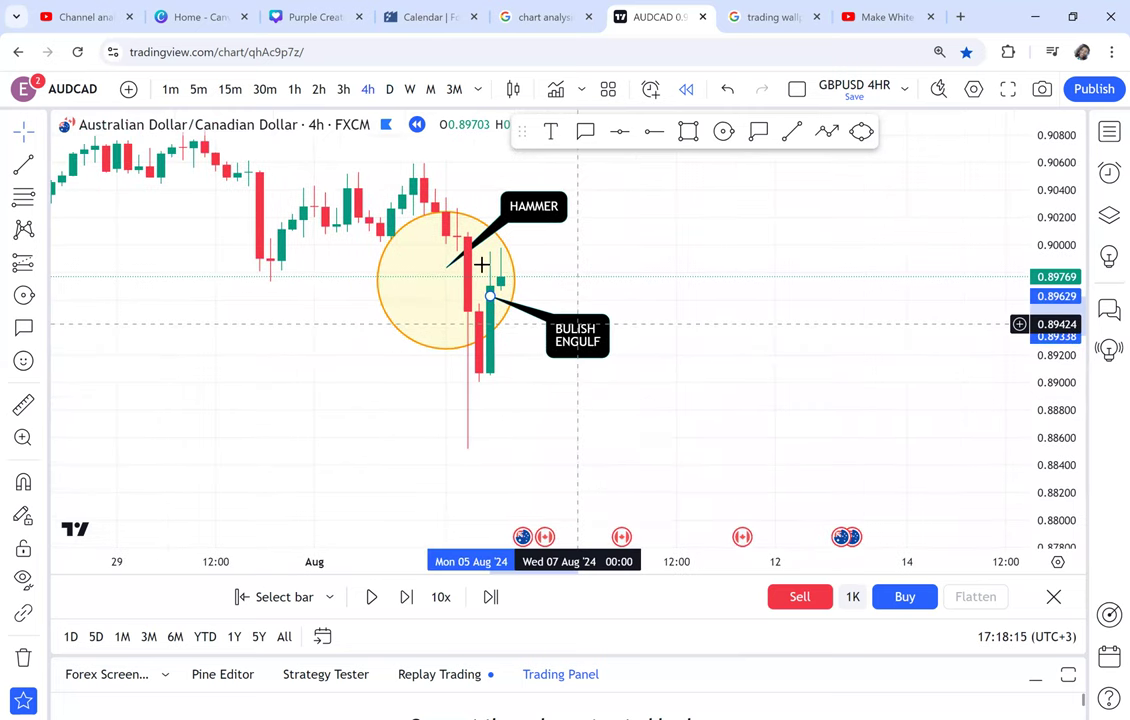
pyautogui.press('Delete')
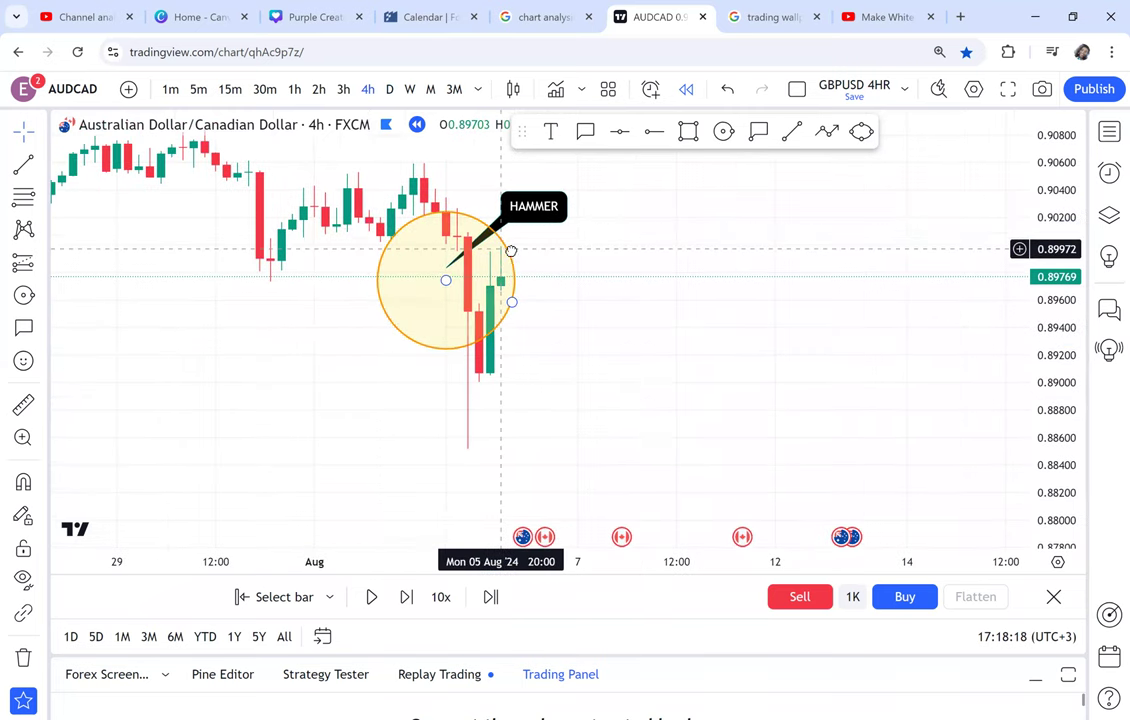
pyautogui.moveTo(511, 251); pyautogui.dragTo(522, 252)
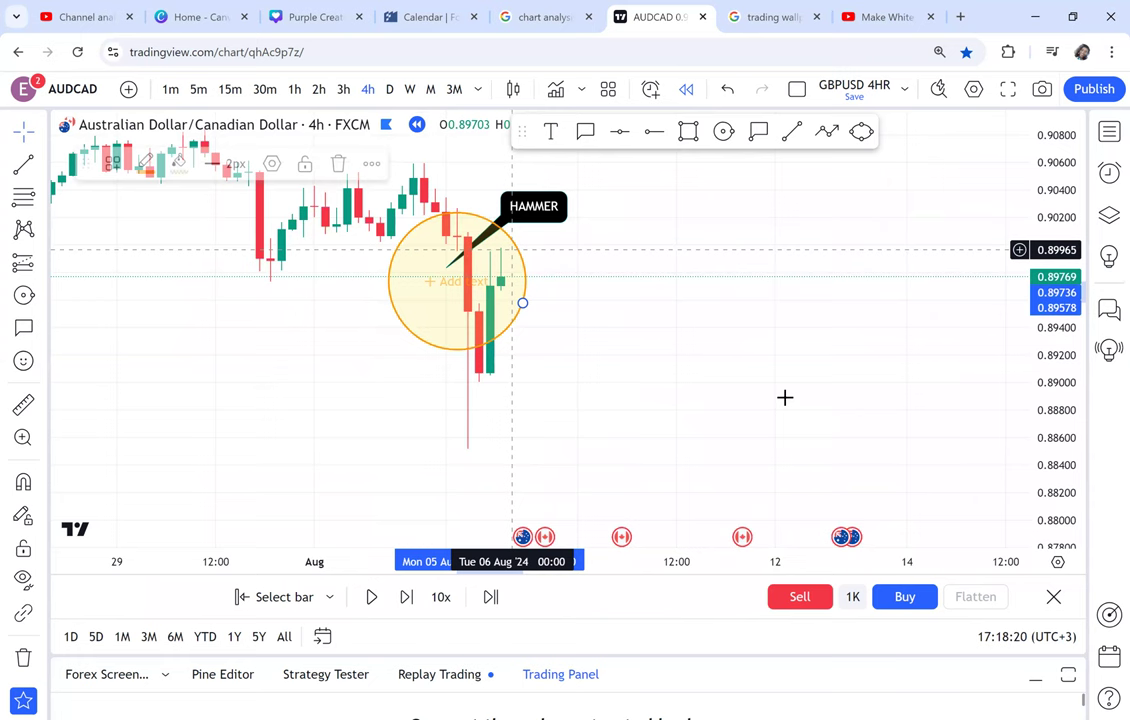
pyautogui.press('Delete')
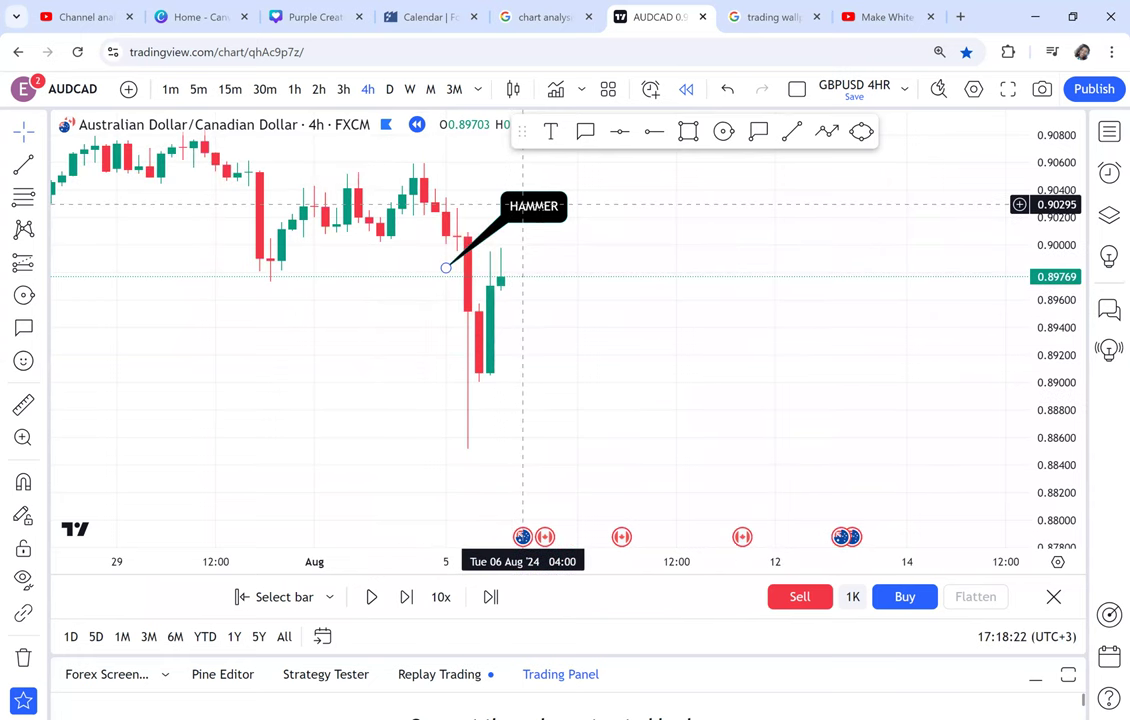
pyautogui.click(534, 212)
pyautogui.press('Delete')
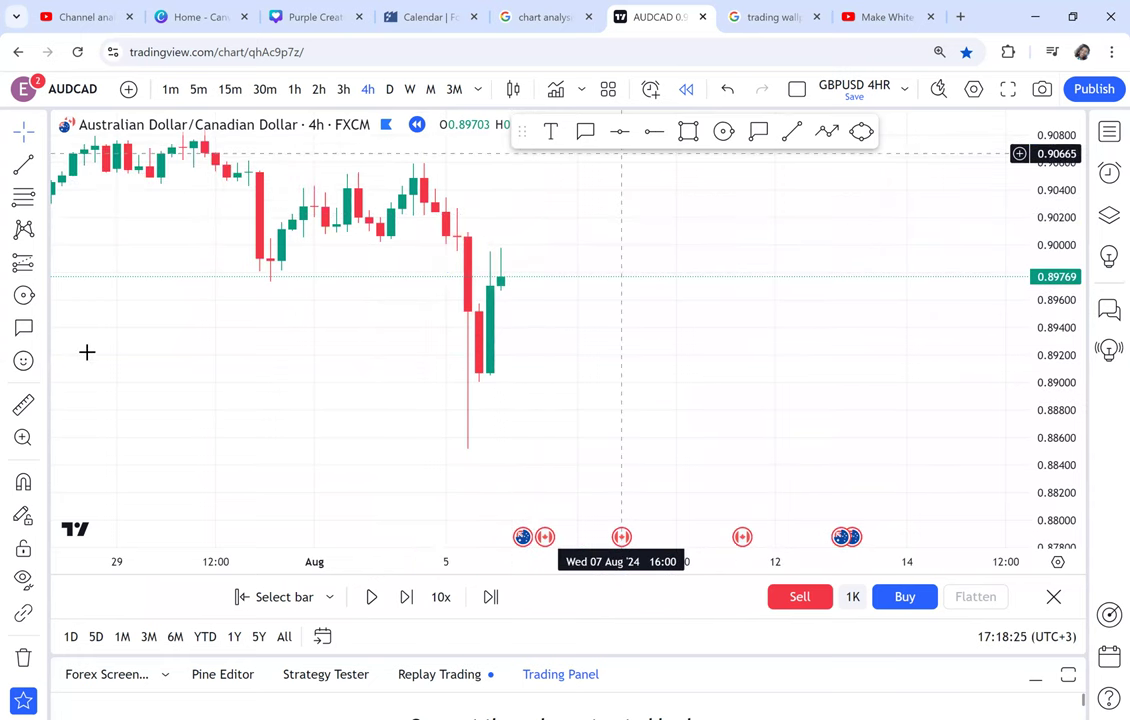
# Step: Draw a solid horizontal ray at about 0.8972, starting from 29 July 2024 and running along the early August lows
pyautogui.click(130, 284)
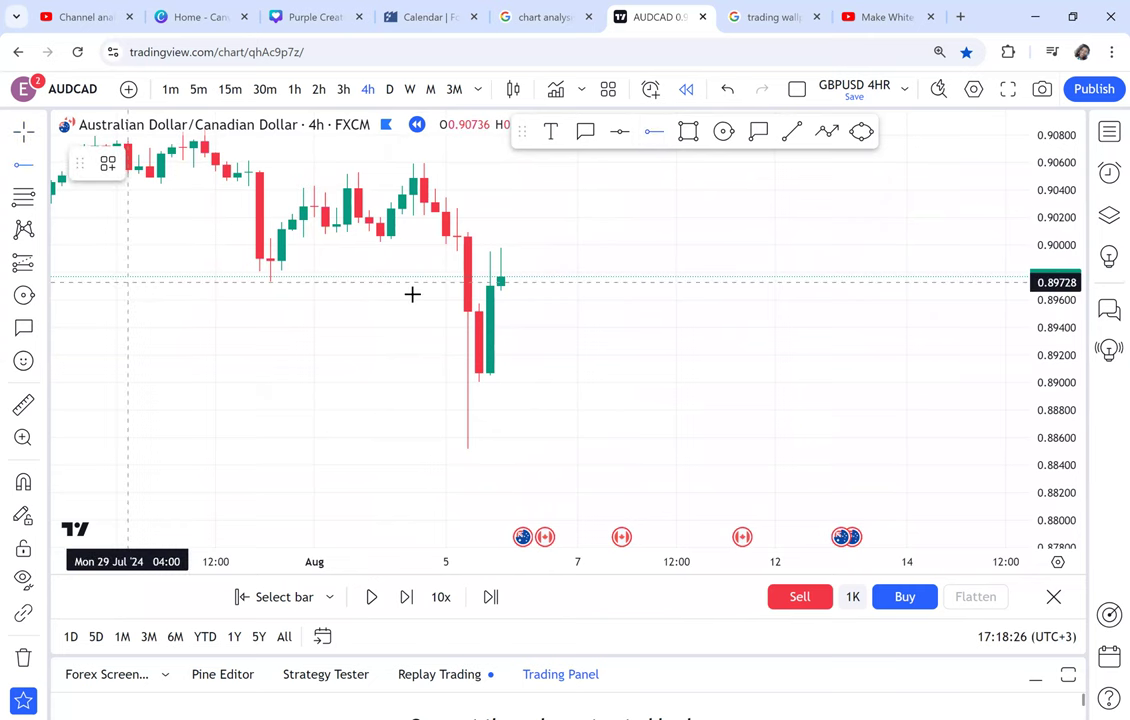
pyautogui.click(370, 283)
pyautogui.click(238, 165)
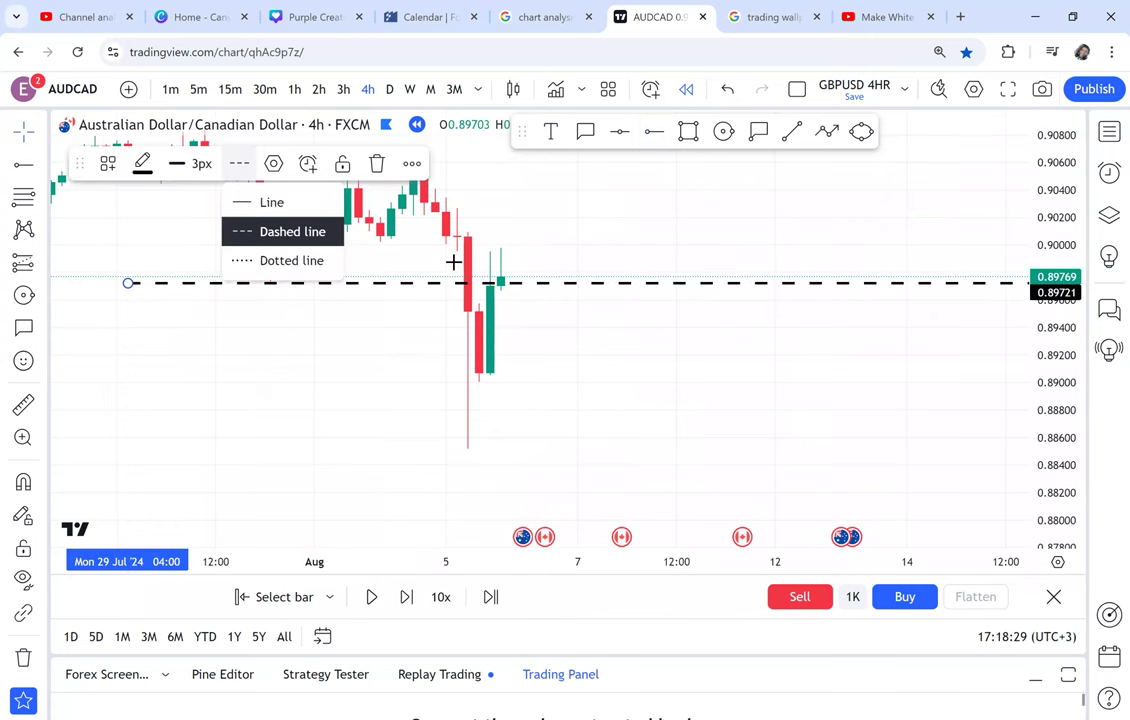
pyautogui.click(255, 199)
# Step: Add a "SUPPORT BOS" callout below the candles, pointing at the horizontal ray at about 0.8971
pyautogui.click(586, 135)
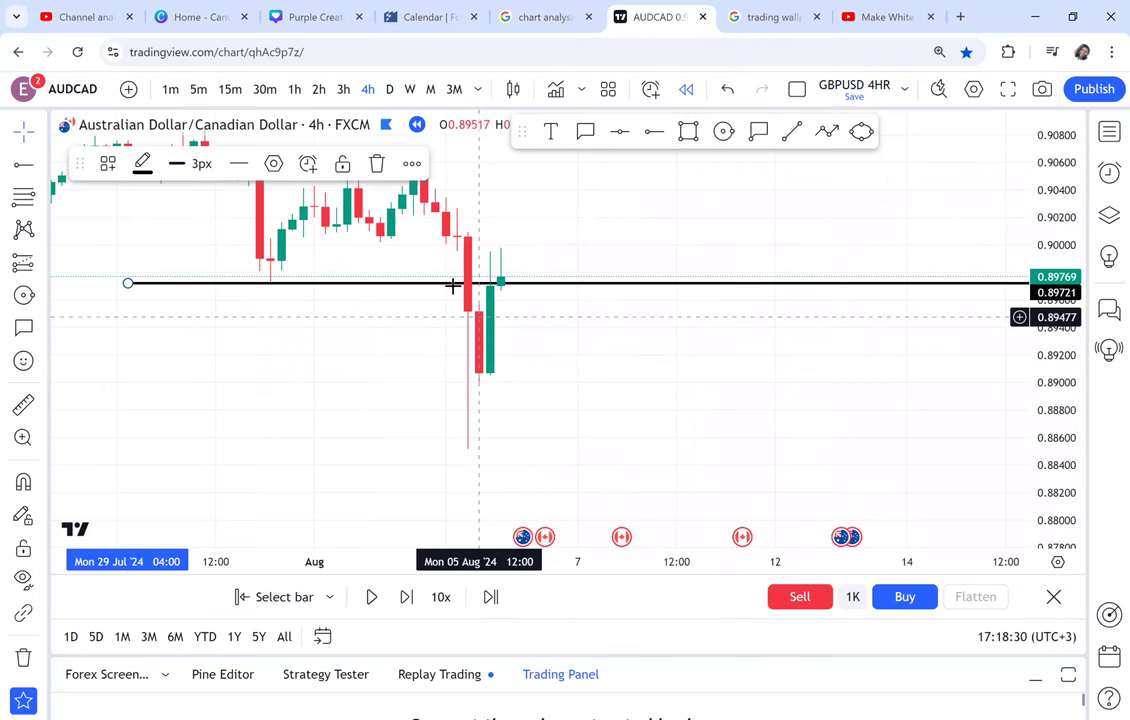
pyautogui.click(413, 284)
pyautogui.click(270, 405)
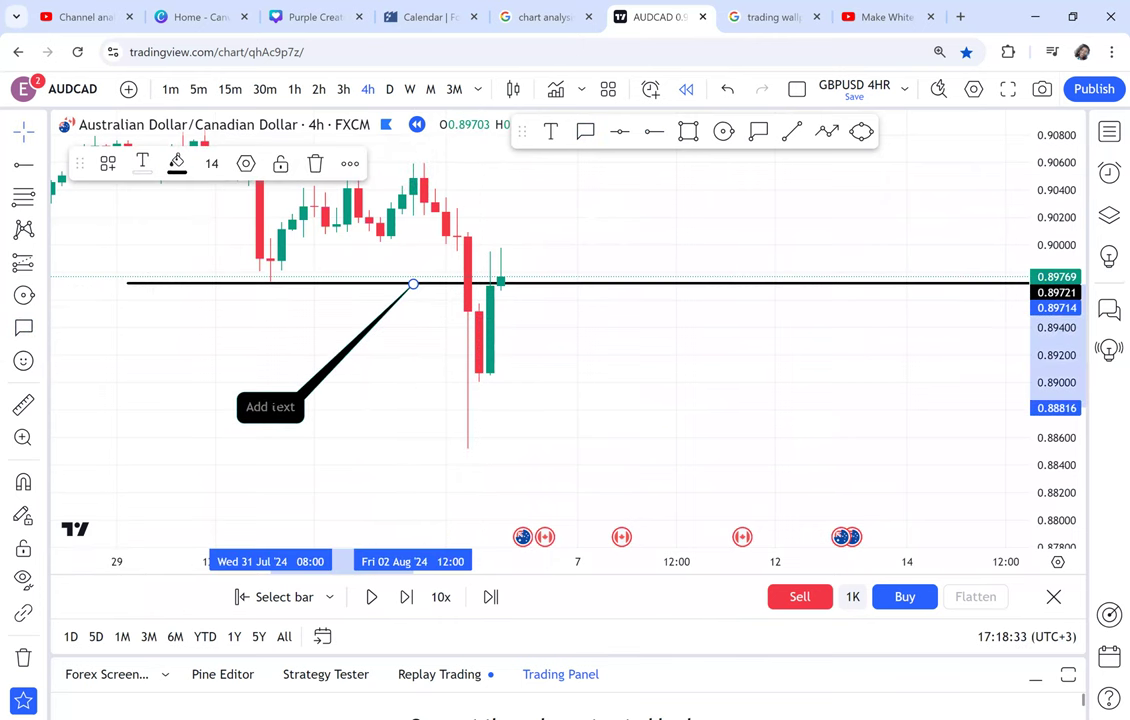
pyautogui.write('SUPPORT BO')
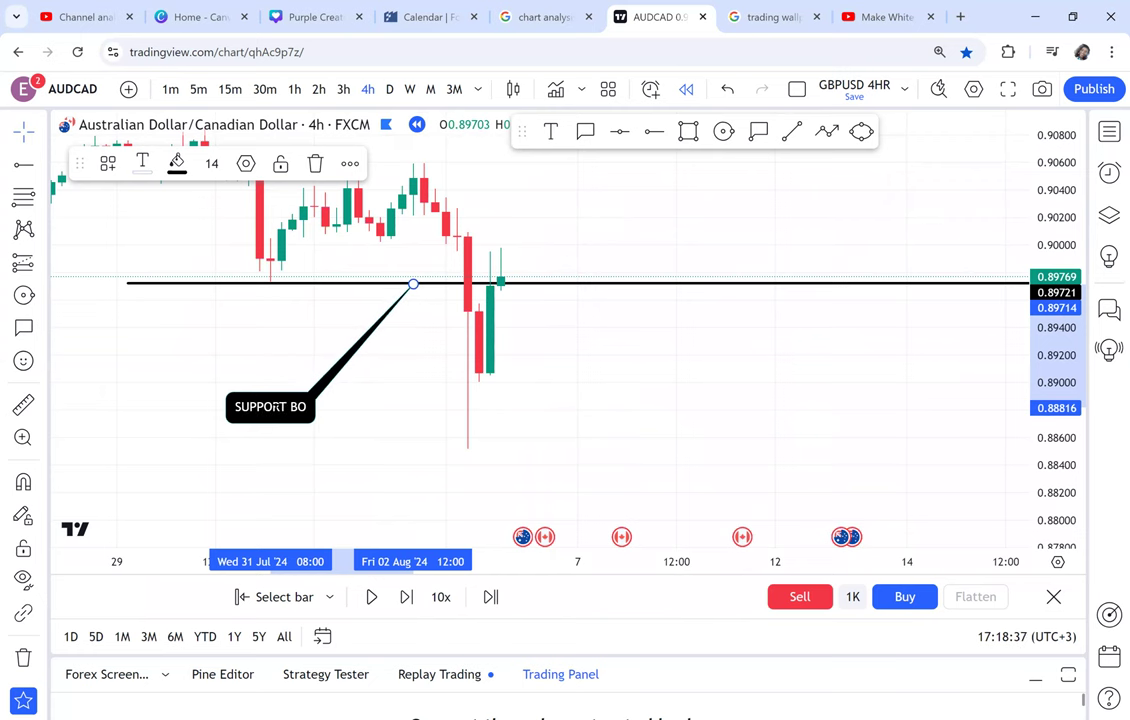
pyautogui.write('S')
pyautogui.click(424, 384)
# Step: Advance the 4-hour replay candle by candle to the 16:00 candle of 6 August 2024
pyautogui.moveTo(604, 397); pyautogui.dragTo(572, 397)
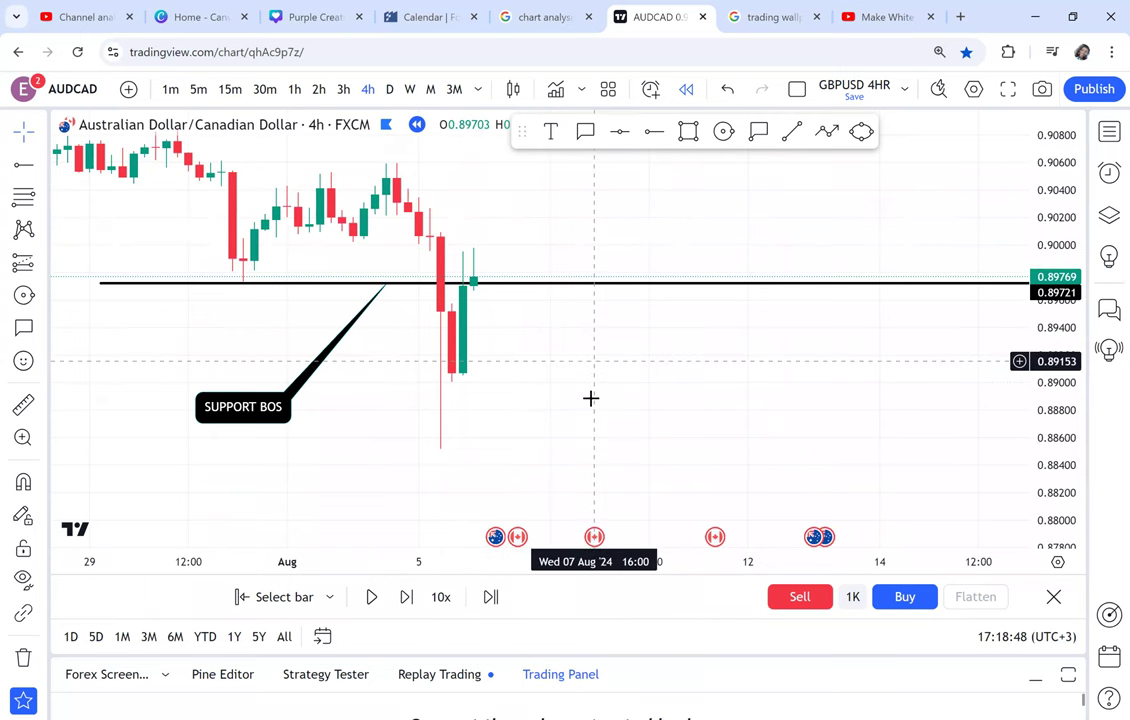
pyautogui.moveTo(594, 368); pyautogui.dragTo(591, 398)
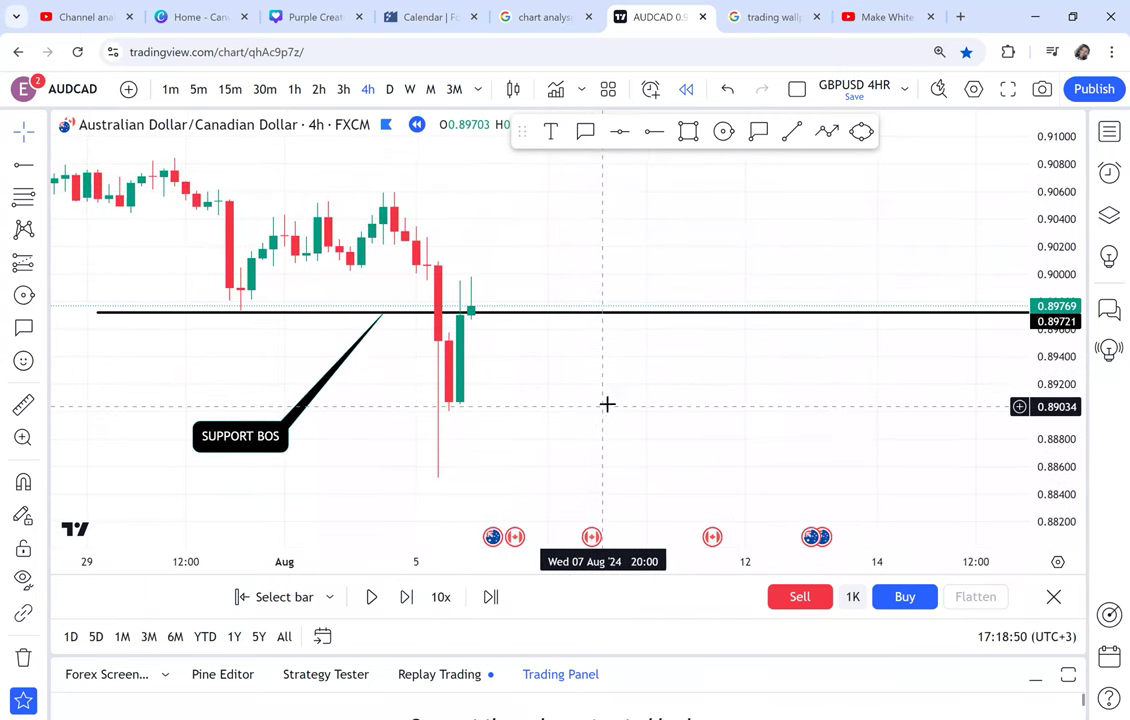
pyautogui.click(417, 598)
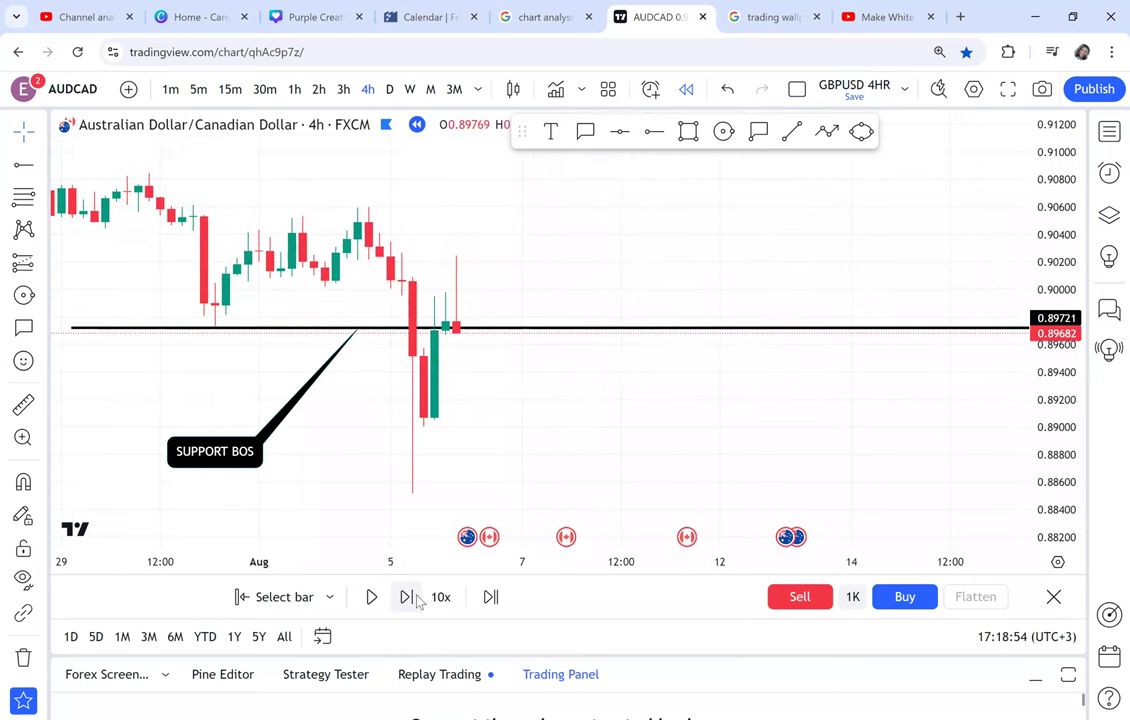
pyautogui.click(417, 598)
pyautogui.click(417, 598)
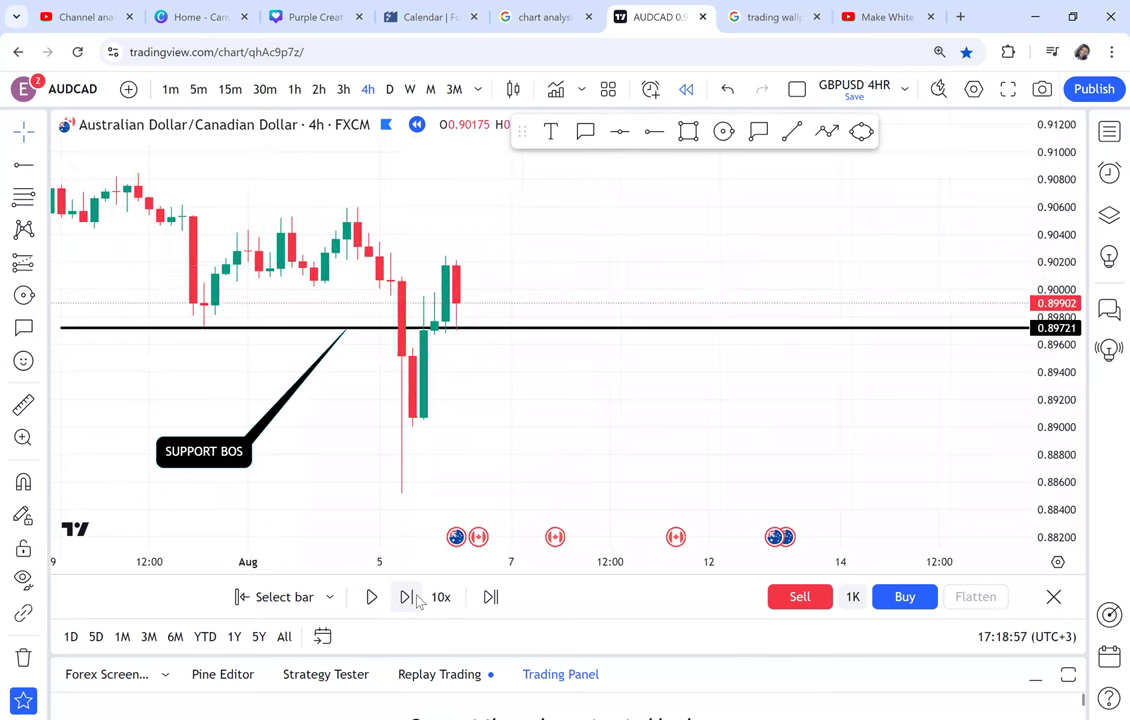
pyautogui.click(417, 598)
pyautogui.click(417, 598)
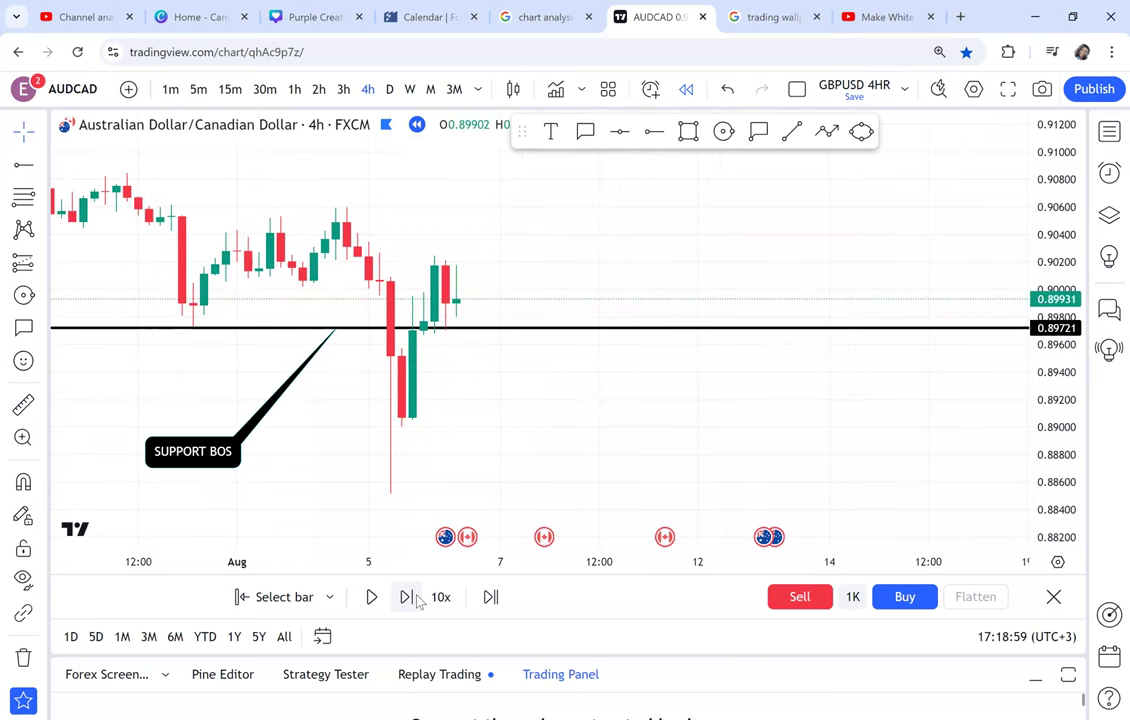
pyautogui.click(417, 598)
pyautogui.click(417, 598)
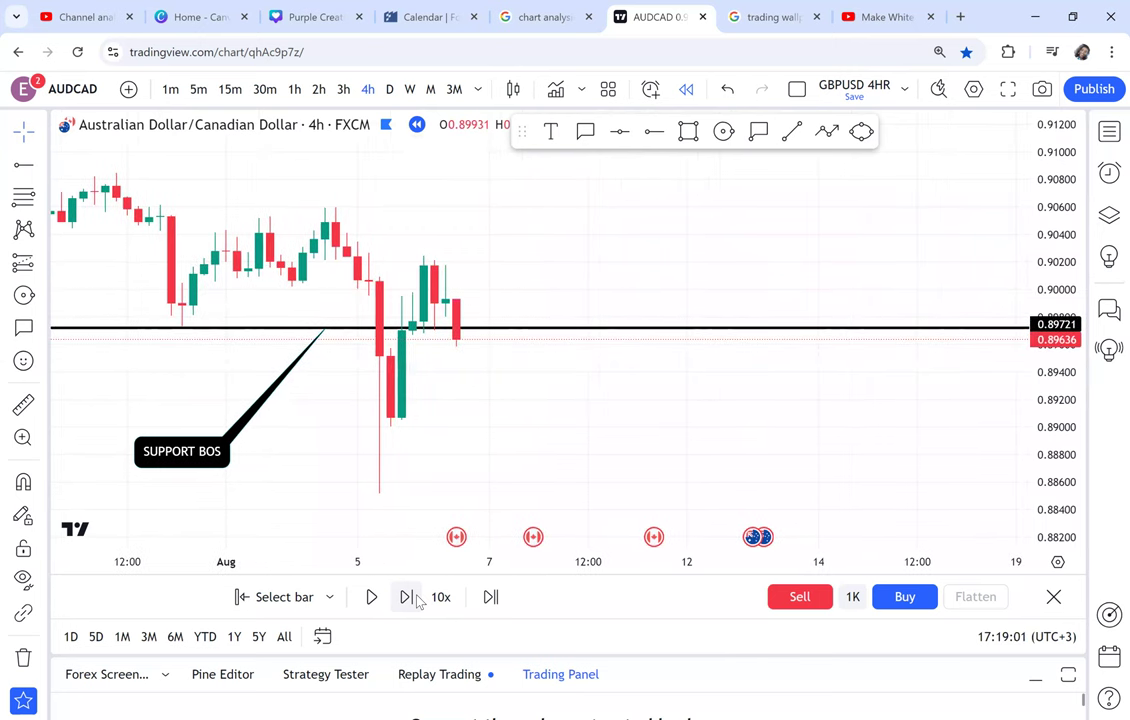
pyautogui.click(417, 598)
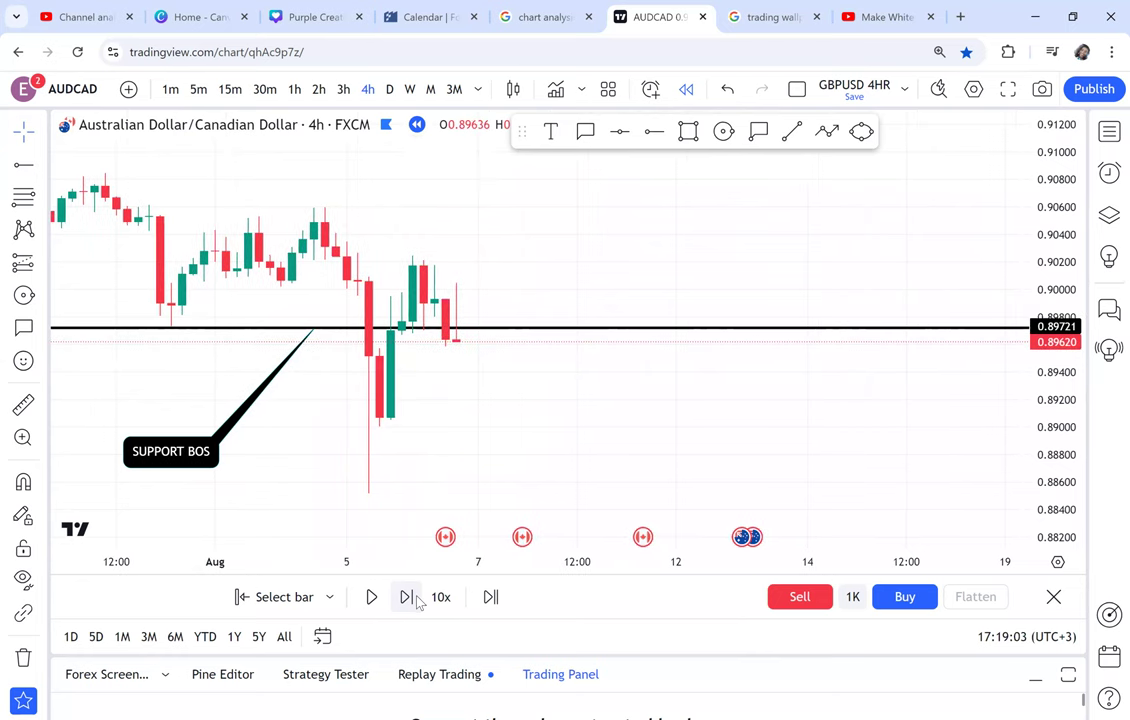
pyautogui.click(417, 598)
# Step: Draw a small circle around the two latest candles at the support ray, centred at about 0.8978
pyautogui.scroll(2, 393, 388)
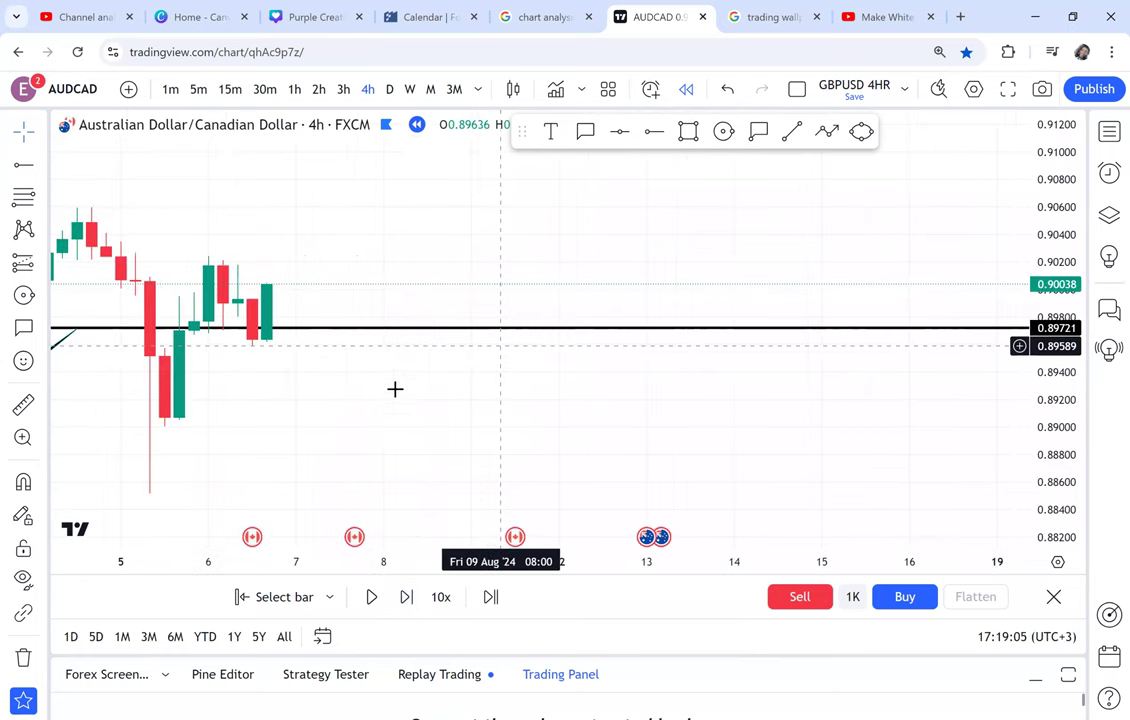
pyautogui.moveTo(383, 385); pyautogui.dragTo(780, 410)
pyautogui.moveTo(1048, 467); pyautogui.dragTo(1000, 200)
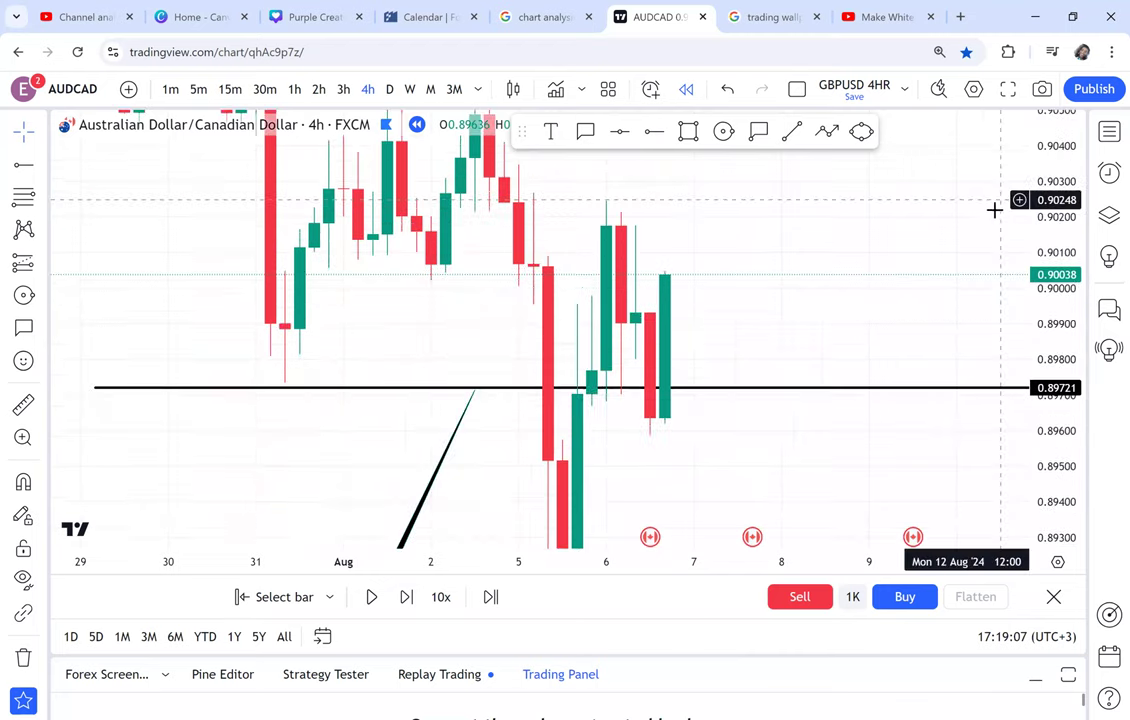
pyautogui.scroll(1, 869, 316)
pyautogui.scroll(1, 448, 428)
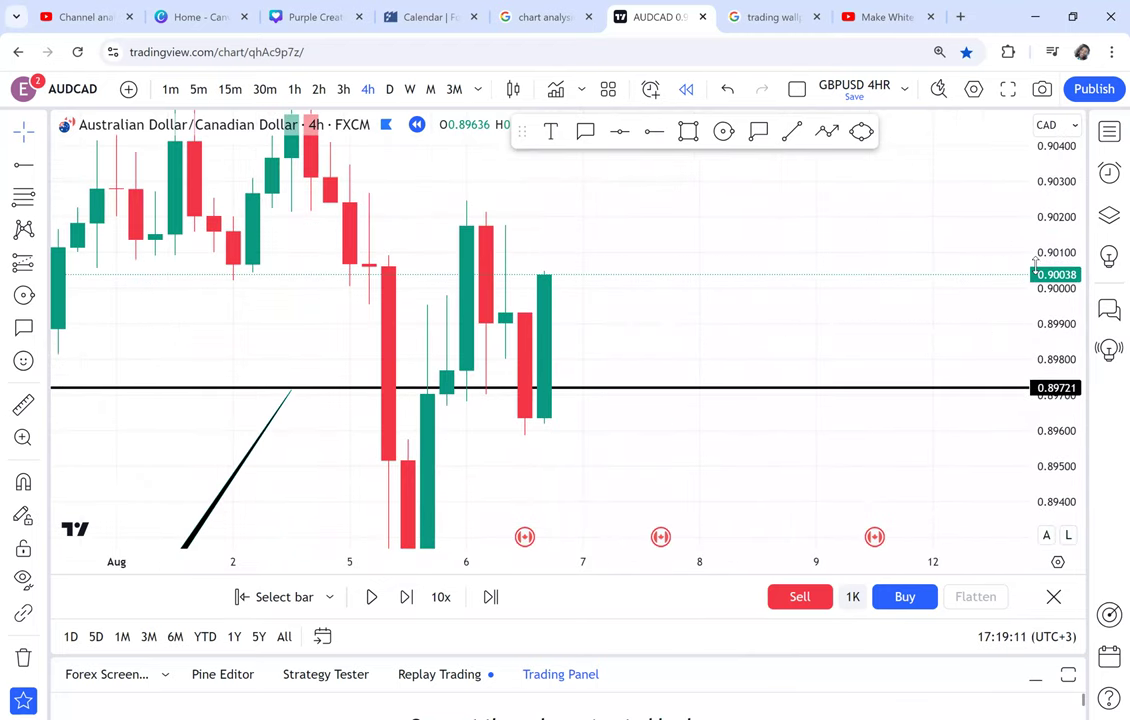
pyautogui.moveTo(1036, 300); pyautogui.dragTo(1036, 392)
pyautogui.scroll(-1, 676, 482)
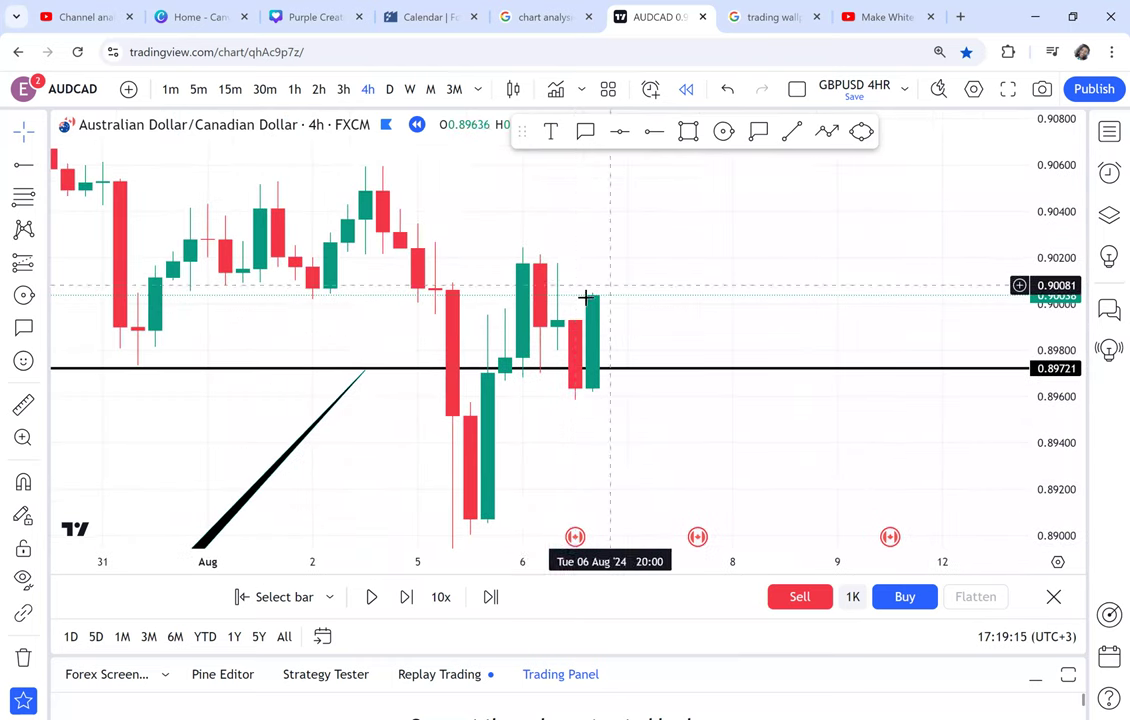
pyautogui.click(724, 131)
pyautogui.click(575, 355)
pyautogui.click(594, 383)
# Step: Measure about 32 pips upward from the latest green candle's close and draw a horizontal ray at that target, about 0.9036
pyautogui.moveTo(681, 369); pyautogui.dragTo(683, 440)
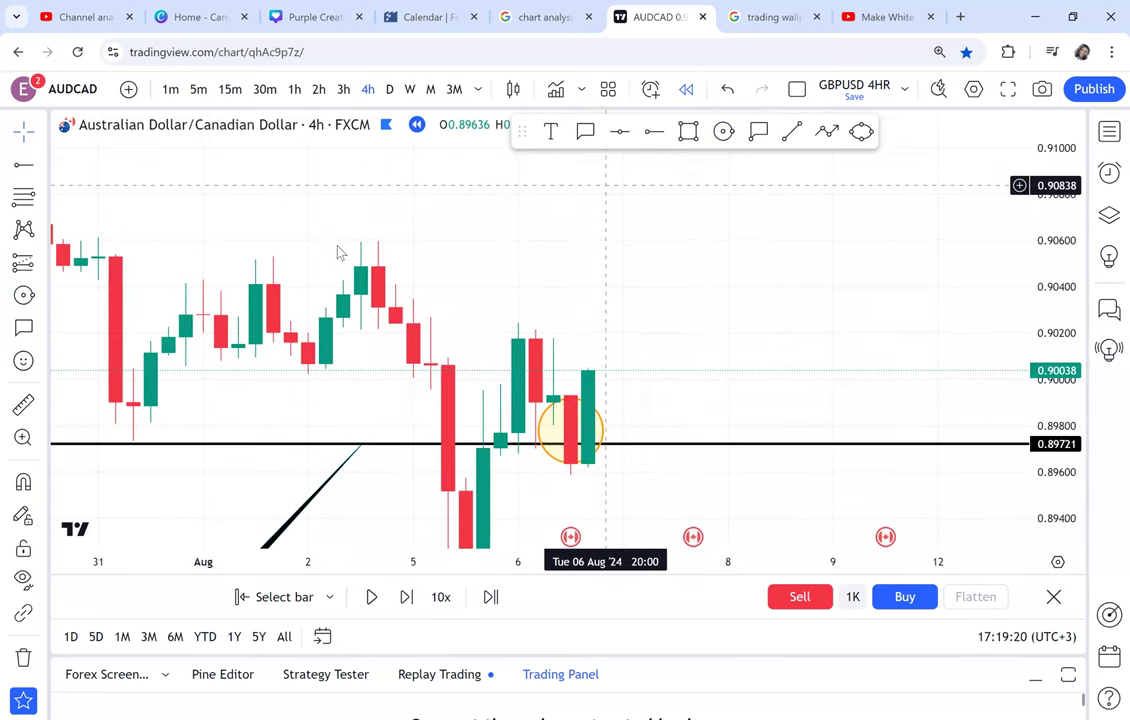
pyautogui.click(23, 405)
pyautogui.click(556, 371)
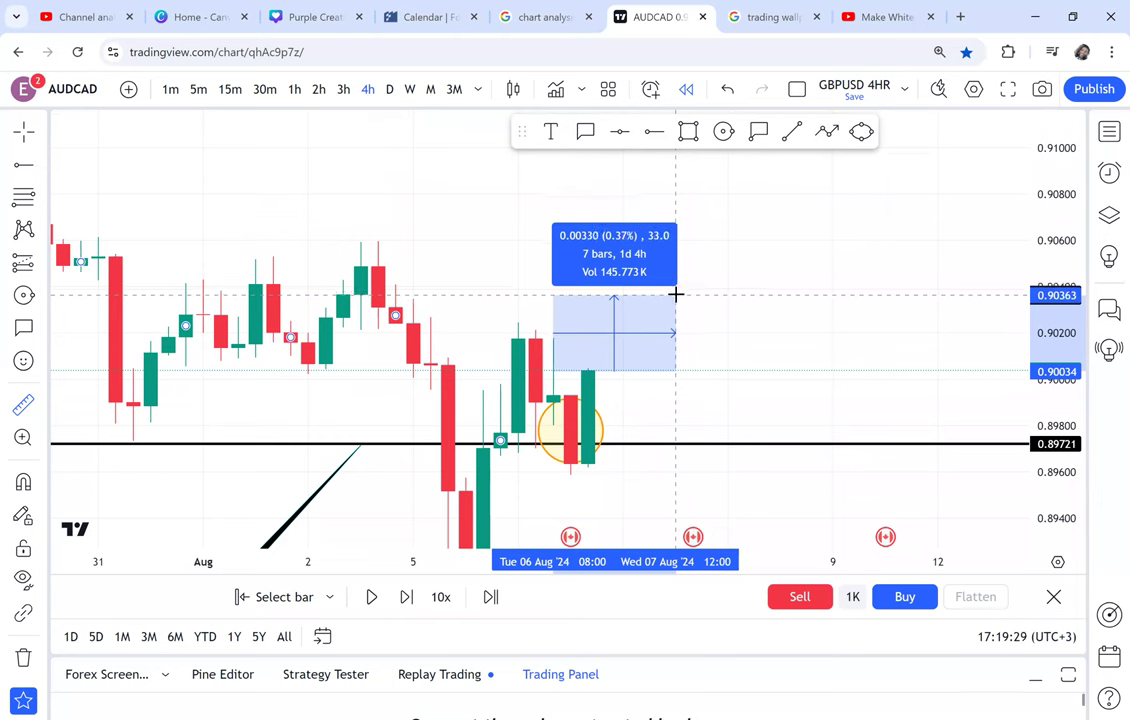
pyautogui.click(675, 297)
pyautogui.click(654, 131)
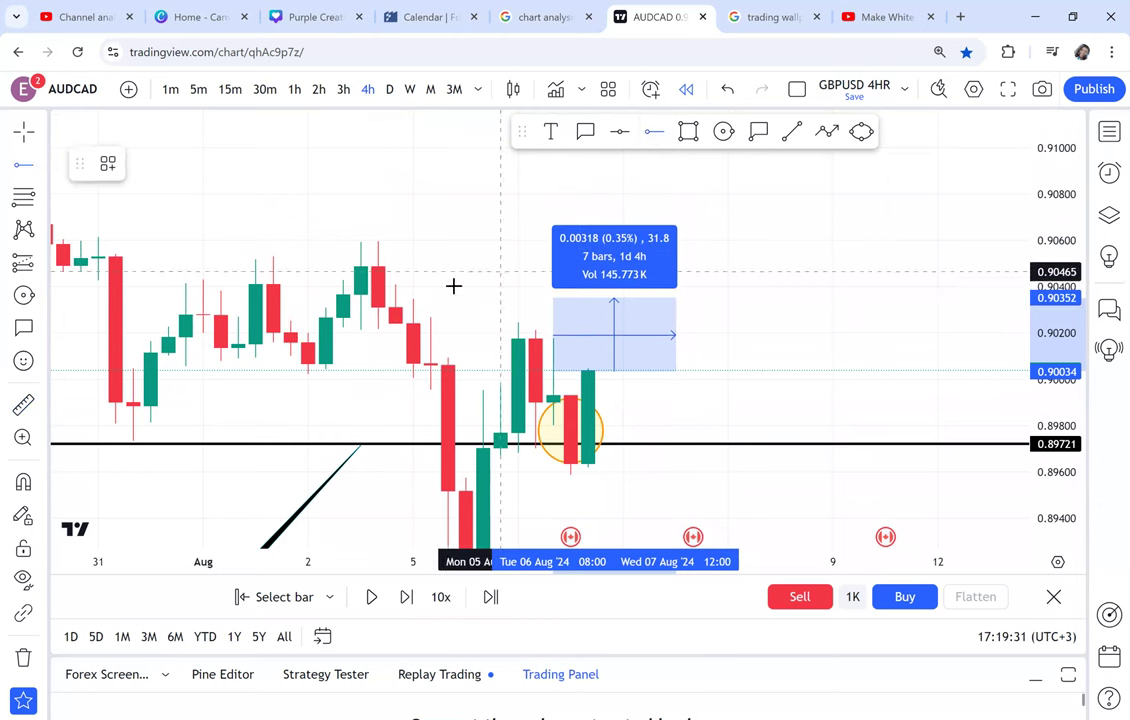
pyautogui.click(449, 297)
# Step: Draw a horizontal ray at about 0.8959 just below the two latest candles and lower the circle's centre to about 0.8961
pyautogui.scroll(-5, 560, 300)
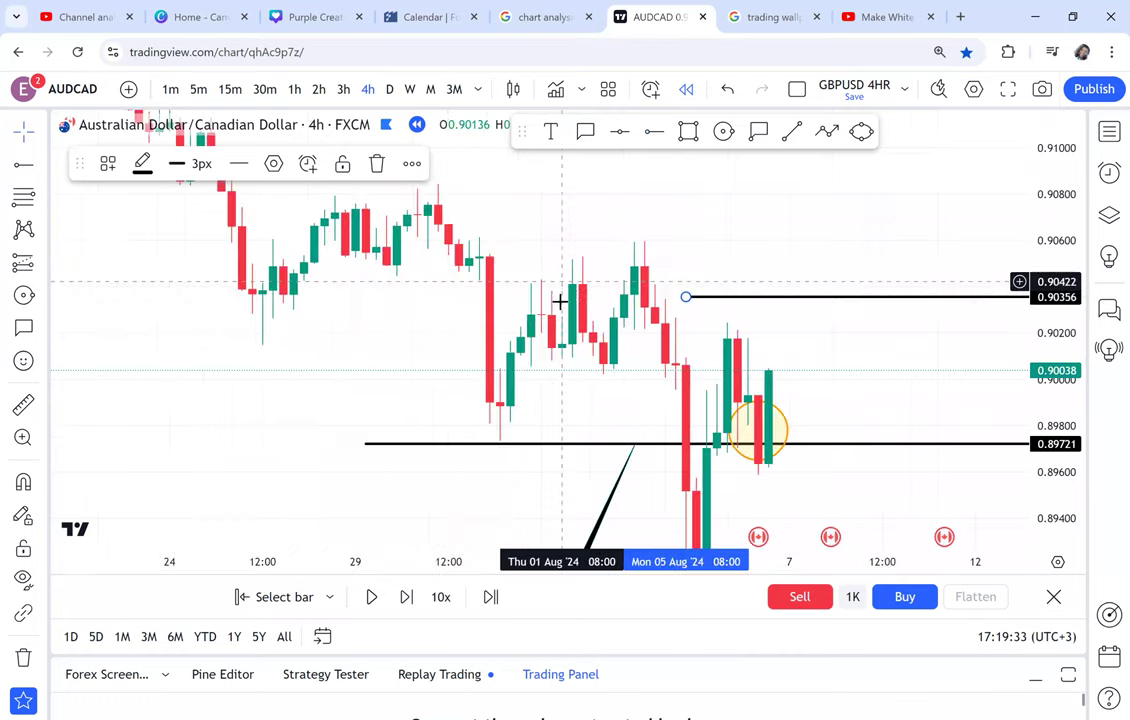
pyautogui.scroll(3, 354, 288)
pyautogui.hscroll(1, 355, 288)
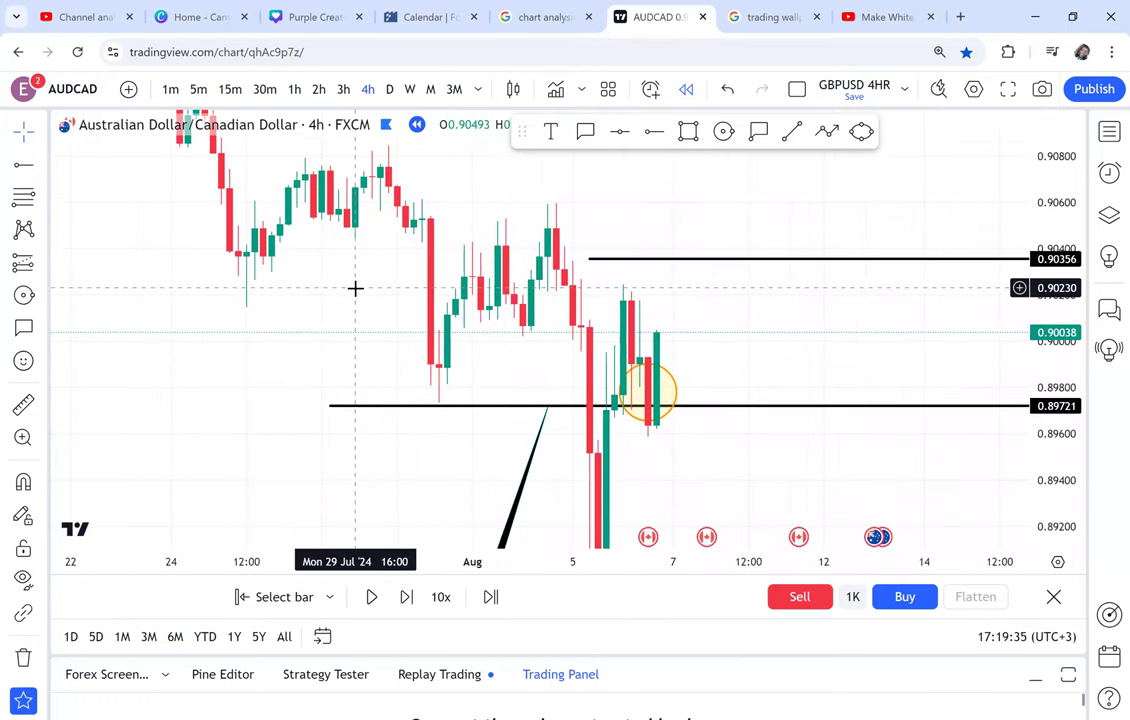
pyautogui.scroll(2, 350, 330)
pyautogui.moveTo(598, 440); pyautogui.dragTo(528, 372)
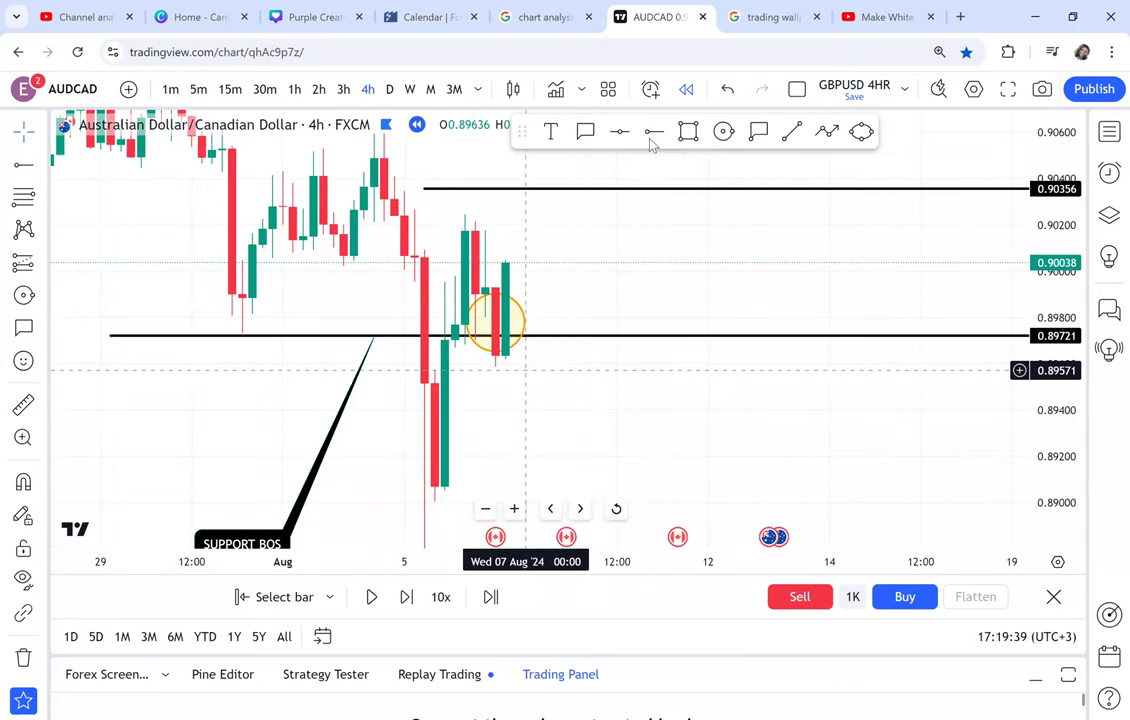
pyautogui.hotkey('alt', 'j')
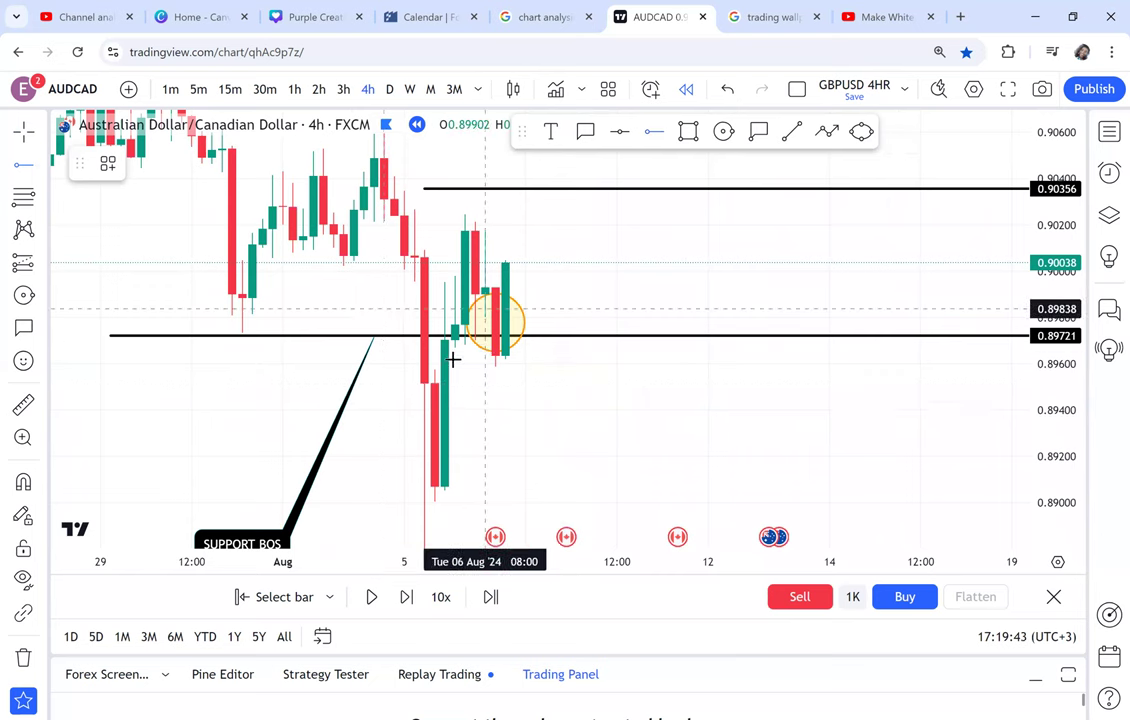
pyautogui.click(444, 367)
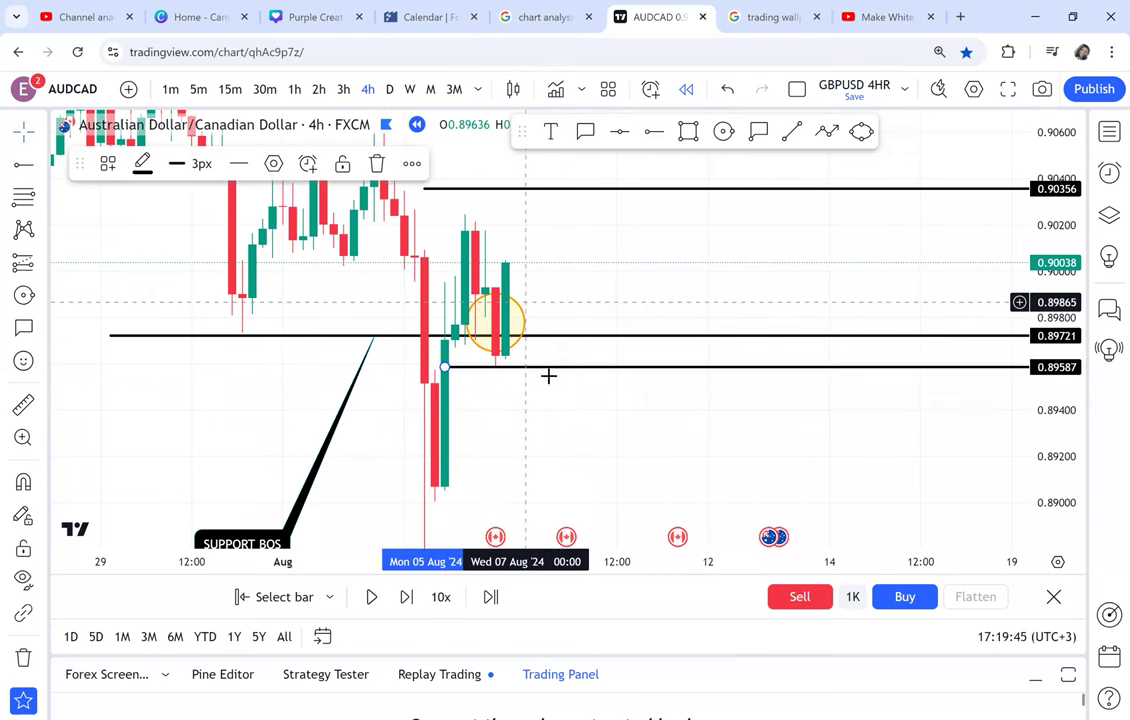
pyautogui.moveTo(550, 310); pyautogui.dragTo(551, 343)
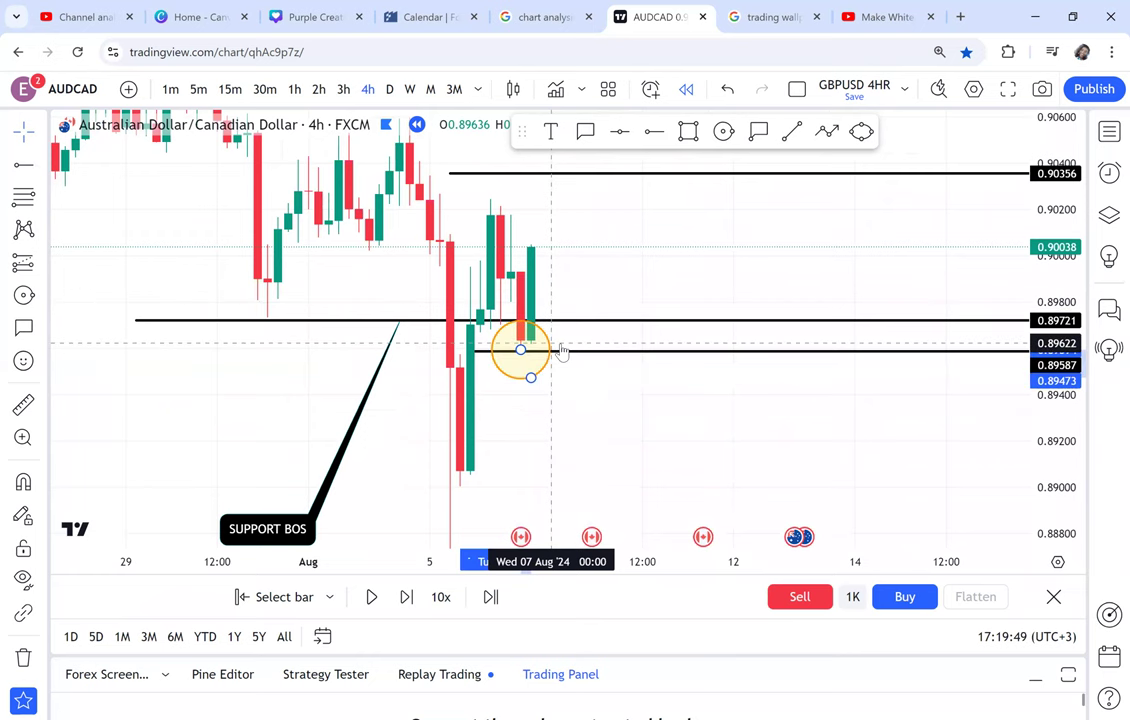
pyautogui.click(688, 133)
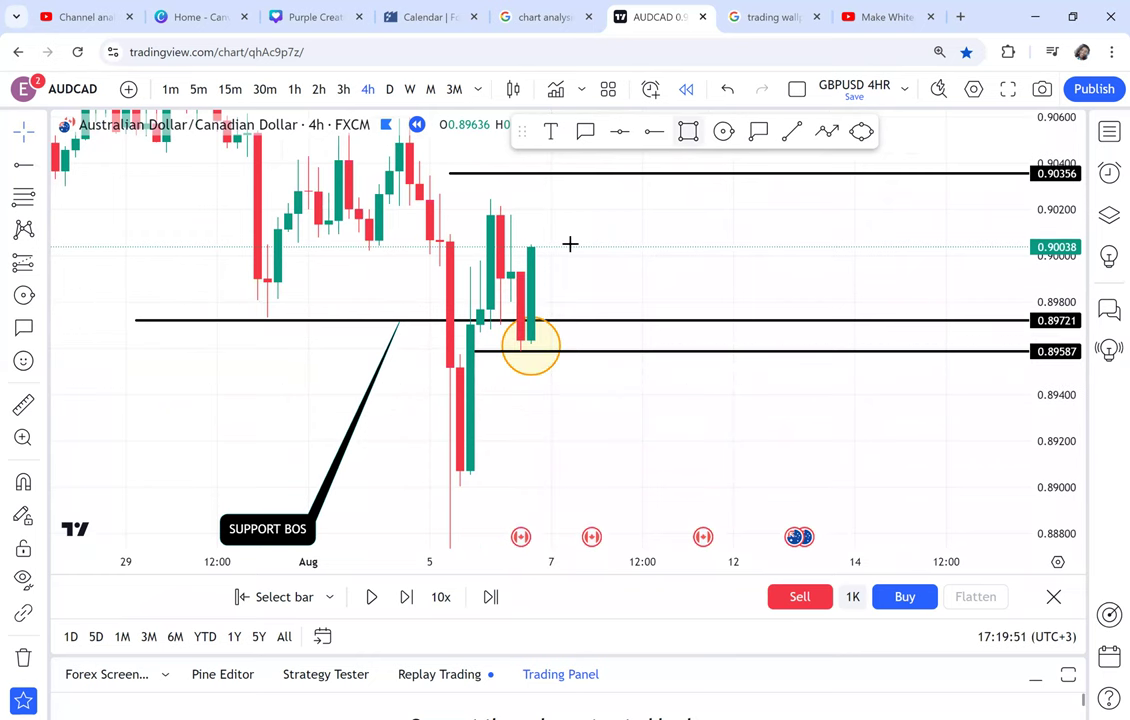
pyautogui.moveTo(549, 260); pyautogui.dragTo(572, 328)
pyautogui.moveTo(569, 386); pyautogui.dragTo(569, 350)
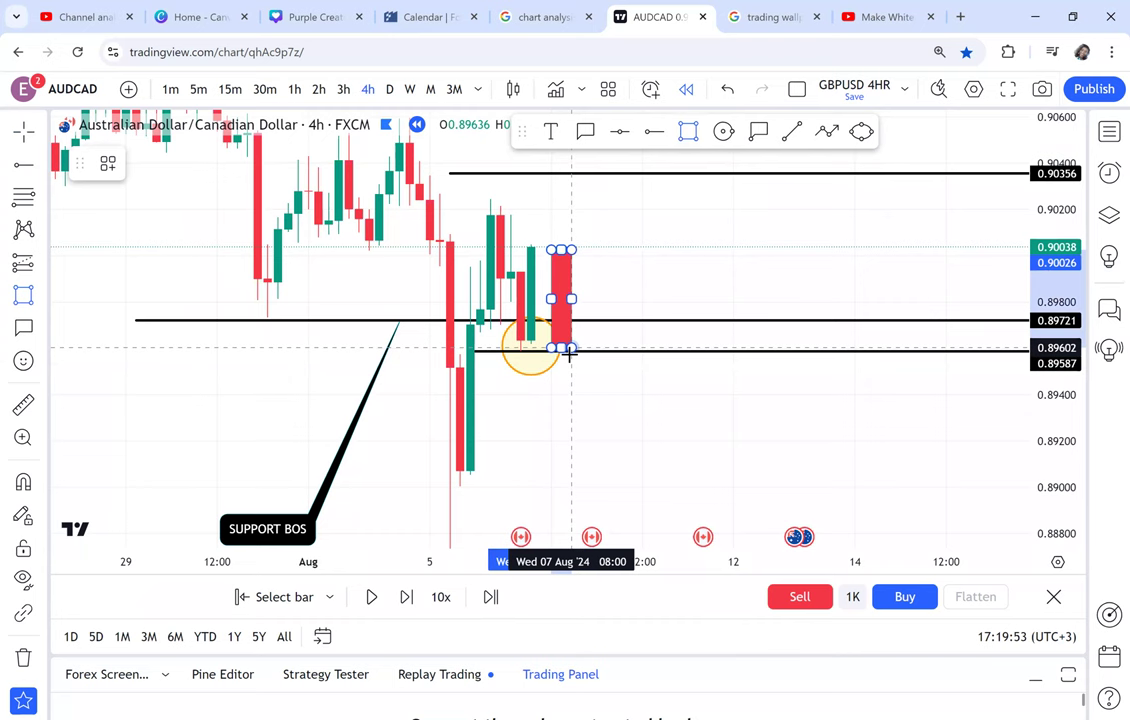
pyautogui.click(569, 374)
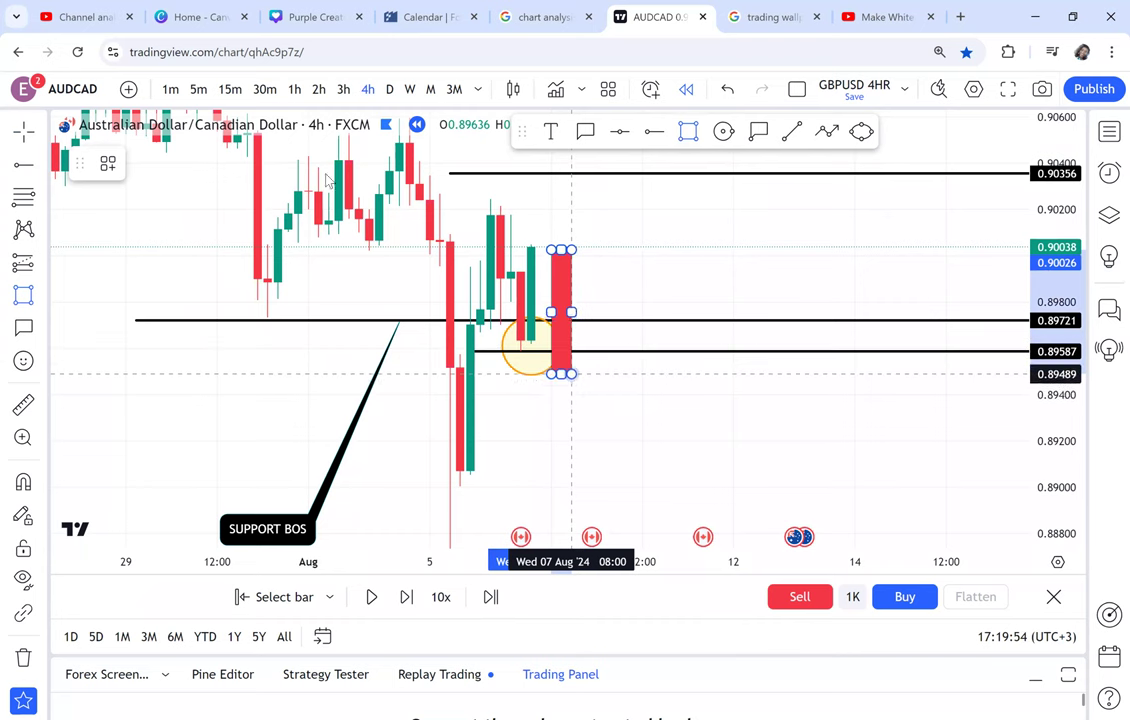
pyautogui.press('Delete')
# Step: Move the lower horizontal ray down to about 0.8907, at the bottom of the candle bodies of the 5 August low
pyautogui.moveTo(590, 353); pyautogui.dragTo(580, 362)
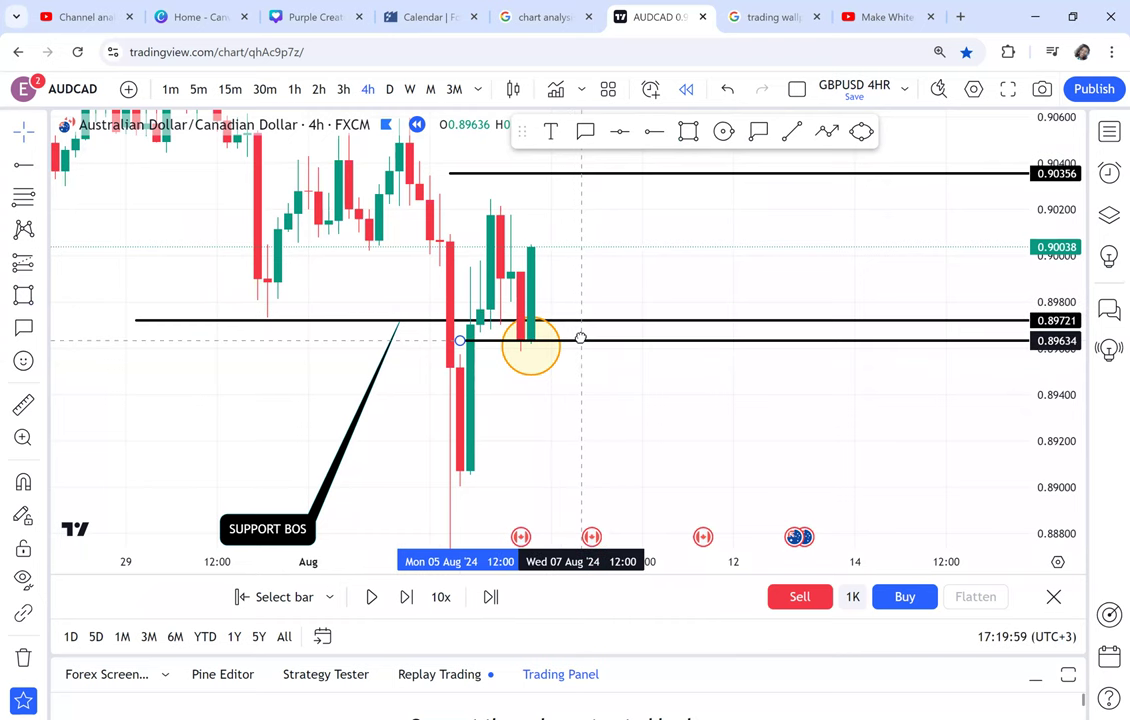
pyautogui.moveTo(559, 472); pyautogui.dragTo(554, 472)
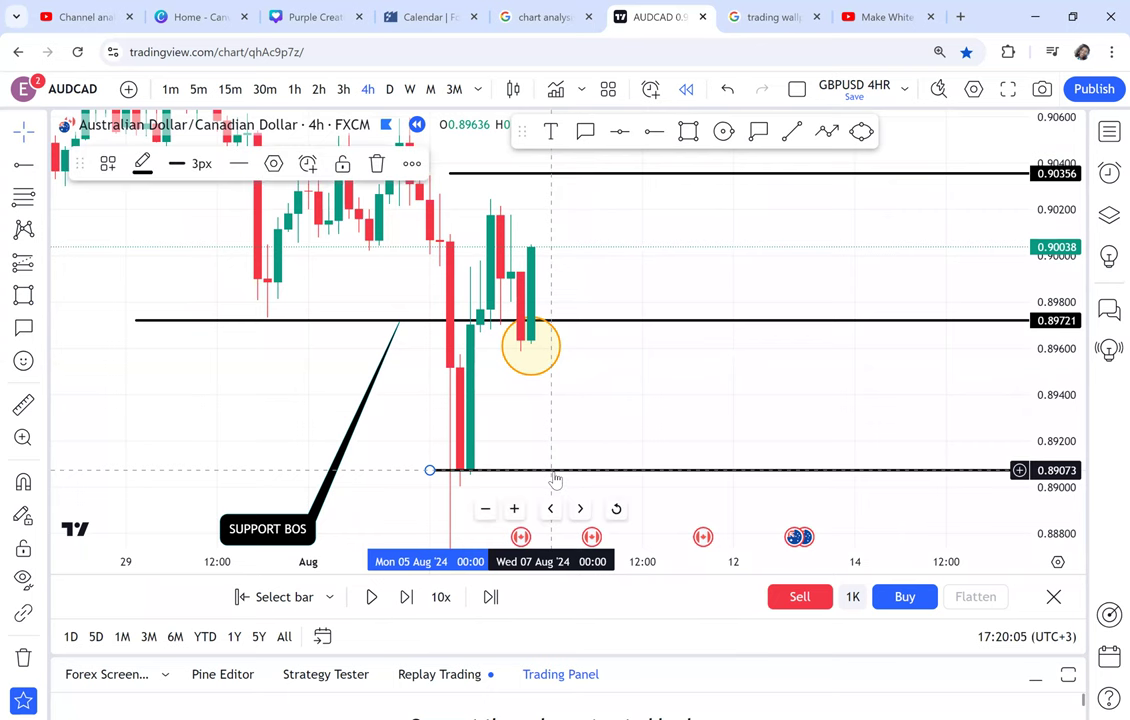
pyautogui.moveTo(554, 470); pyautogui.dragTo(554, 467)
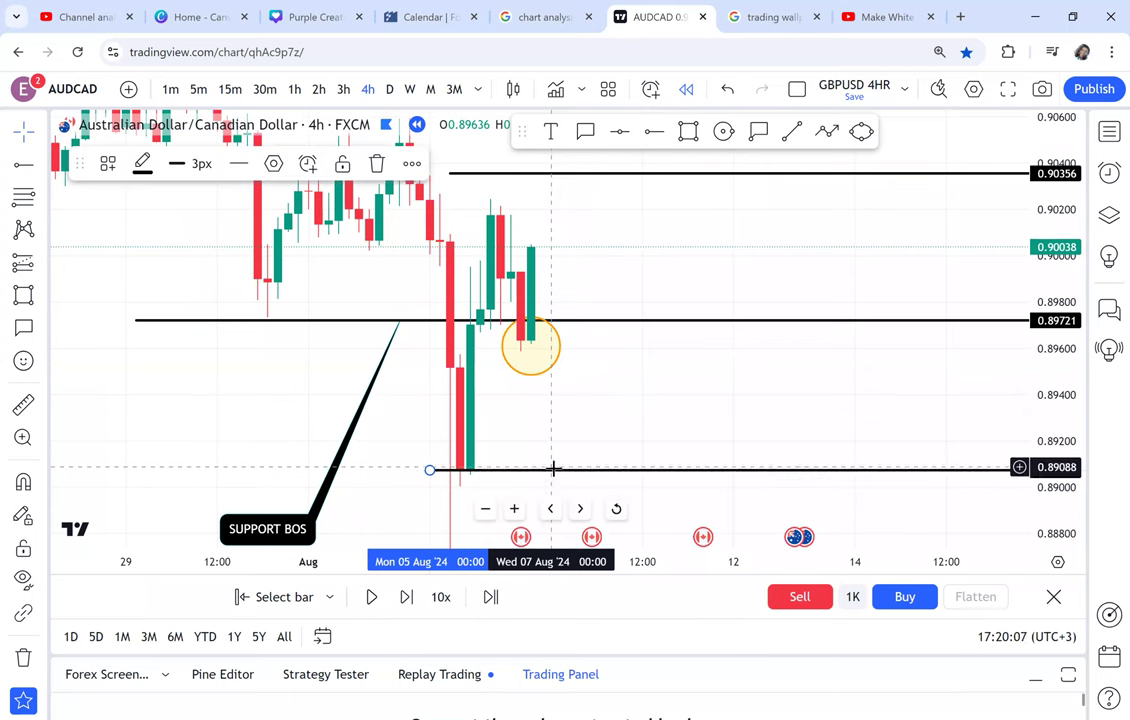
# Step: Measure from the latest green candle's close down to the lower ray, and from that close down to the candle's open
pyautogui.click(23, 405)
pyautogui.hotkey('ctrl', 'z')
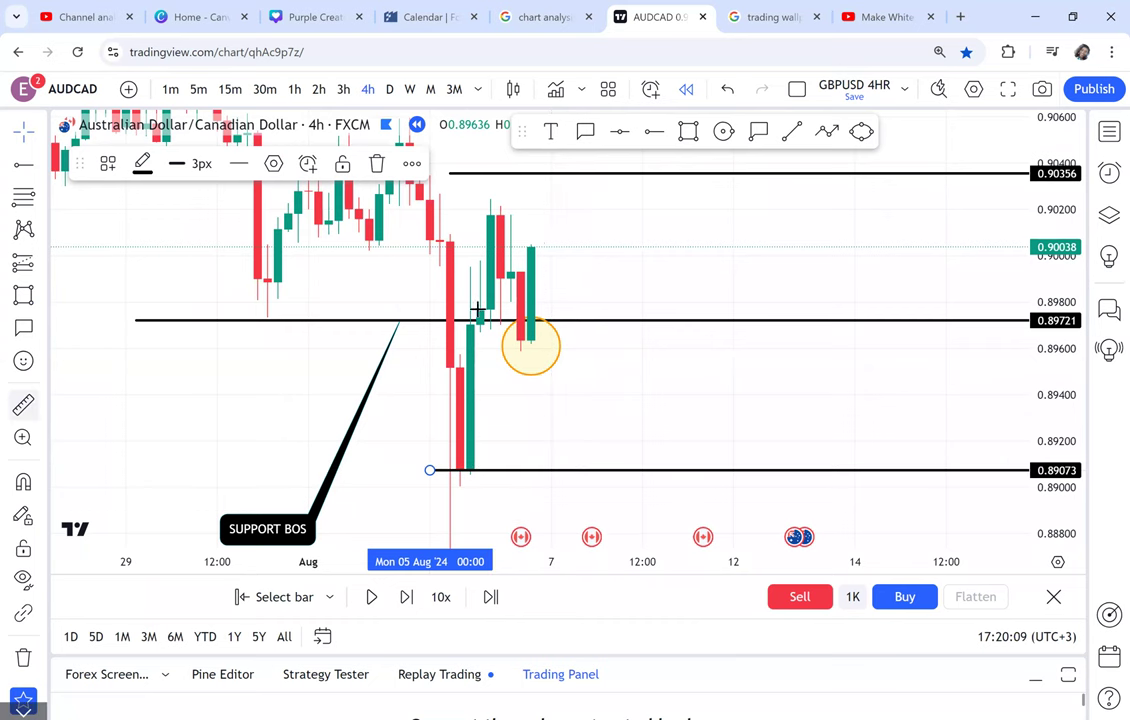
pyautogui.click(552, 247)
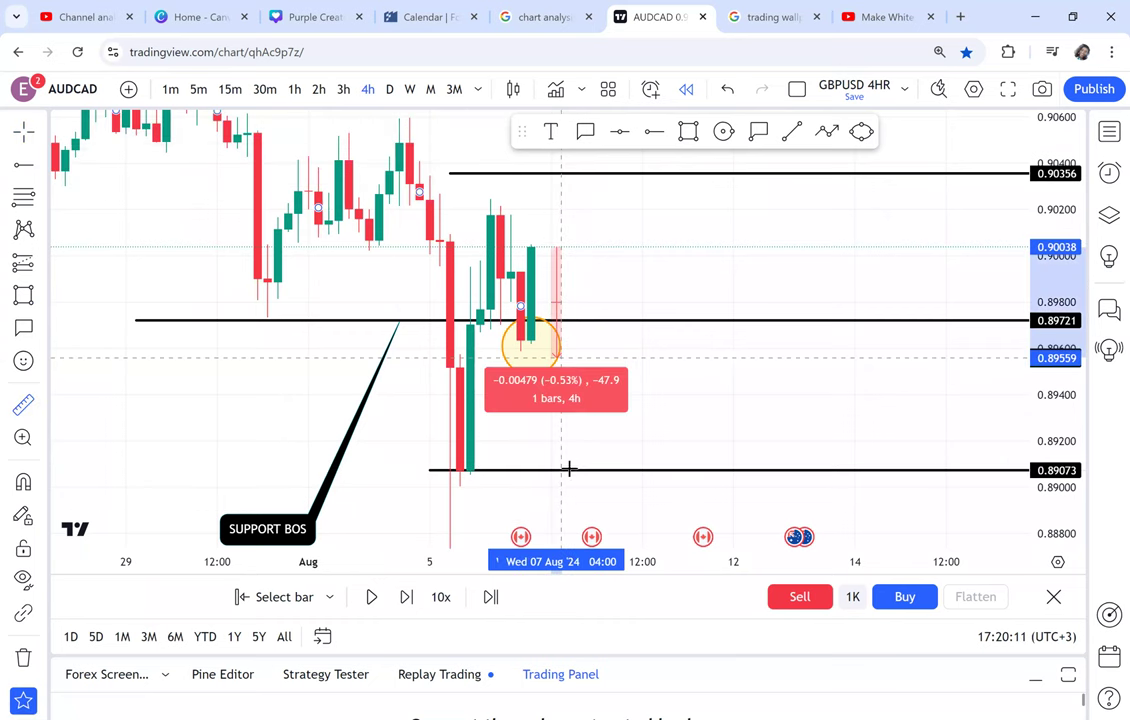
pyautogui.click(571, 472)
pyautogui.click(571, 471)
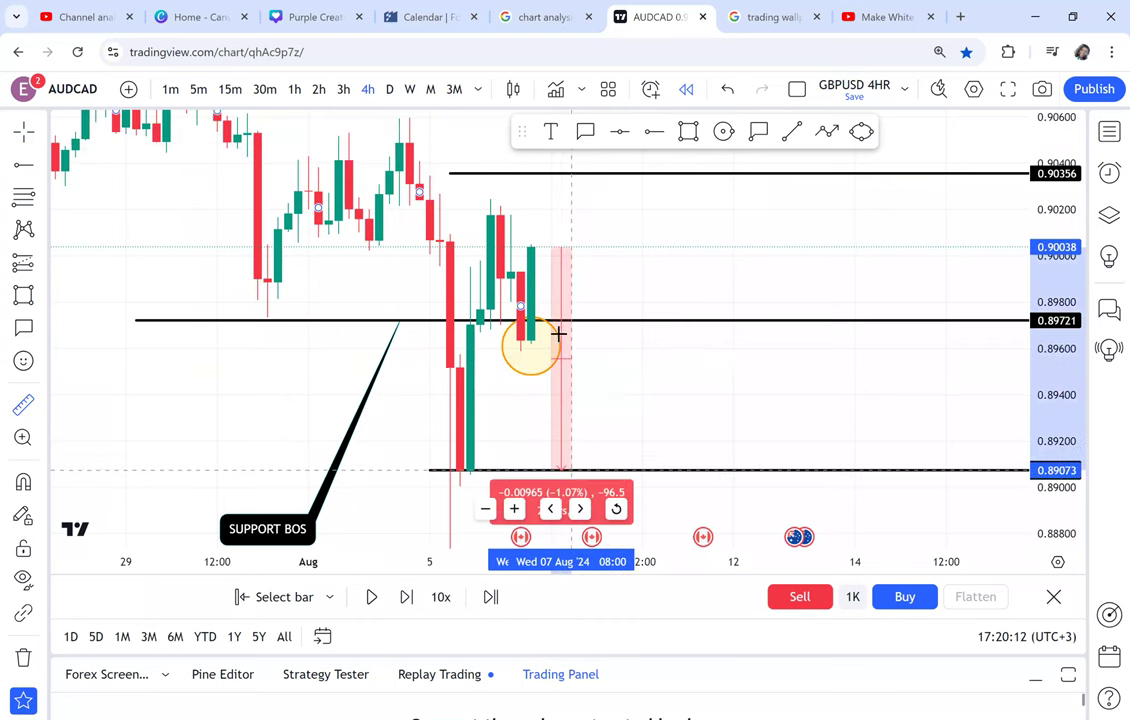
pyautogui.click(557, 249)
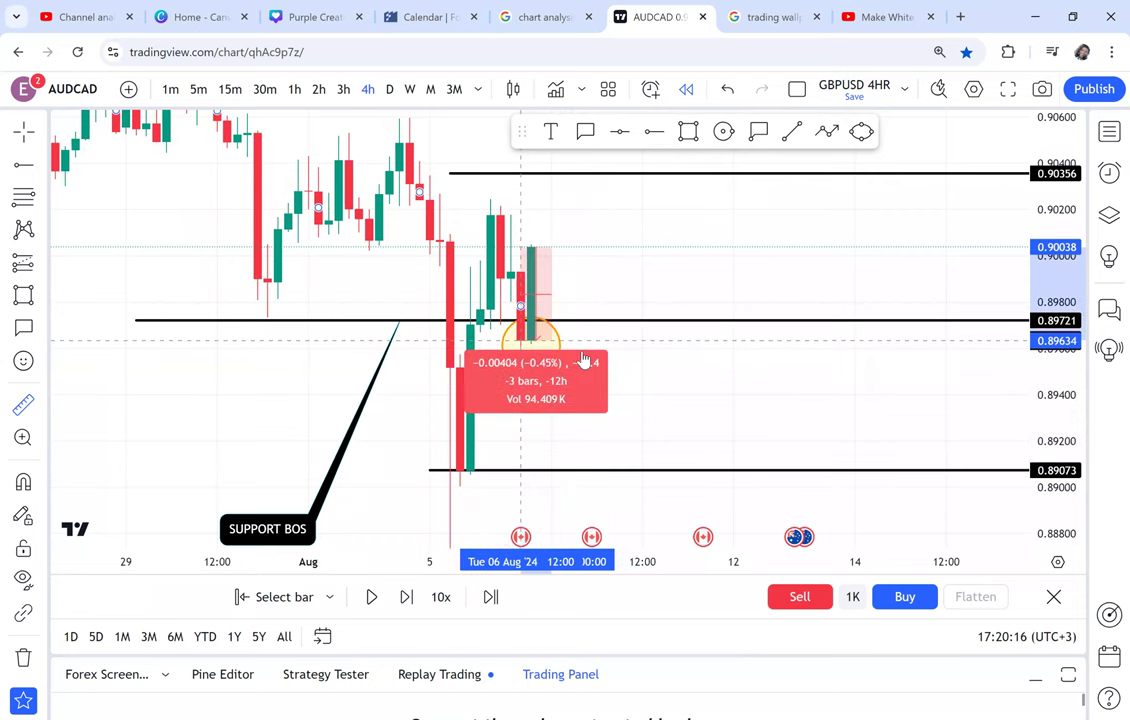
pyautogui.click(533, 348)
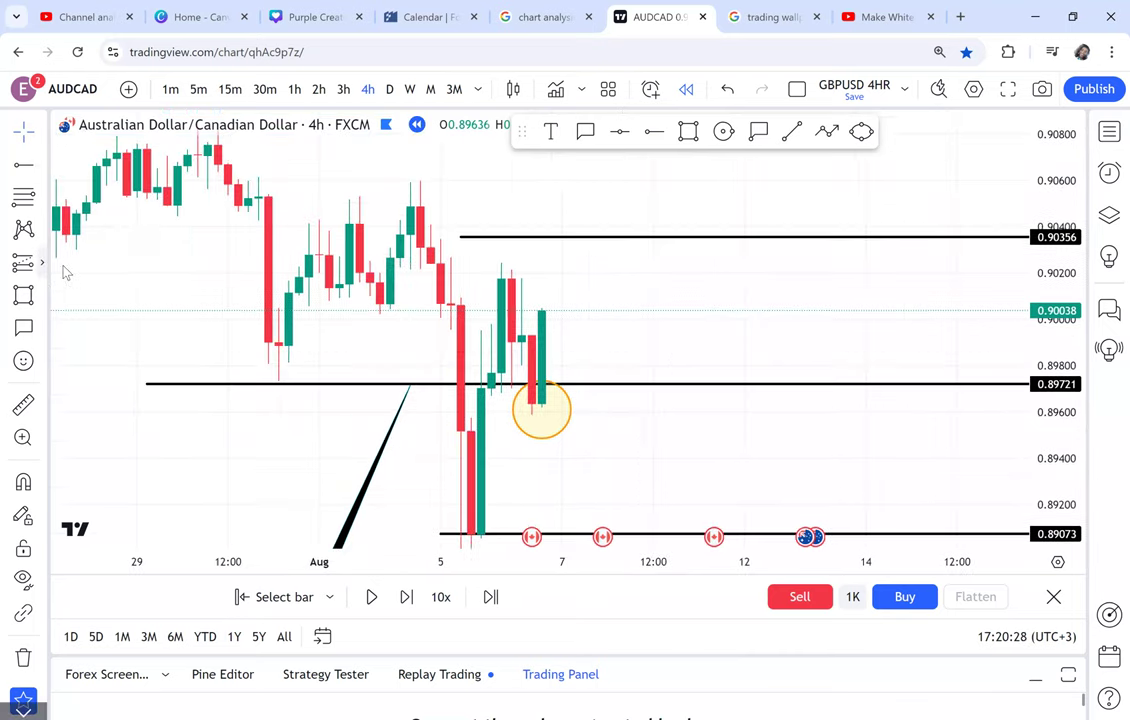
# Step: Place a long position with its entry at the latest green candle's close, about 0.9004, and its target at about 0.9035
pyautogui.click(42, 262)
pyautogui.click(93, 232)
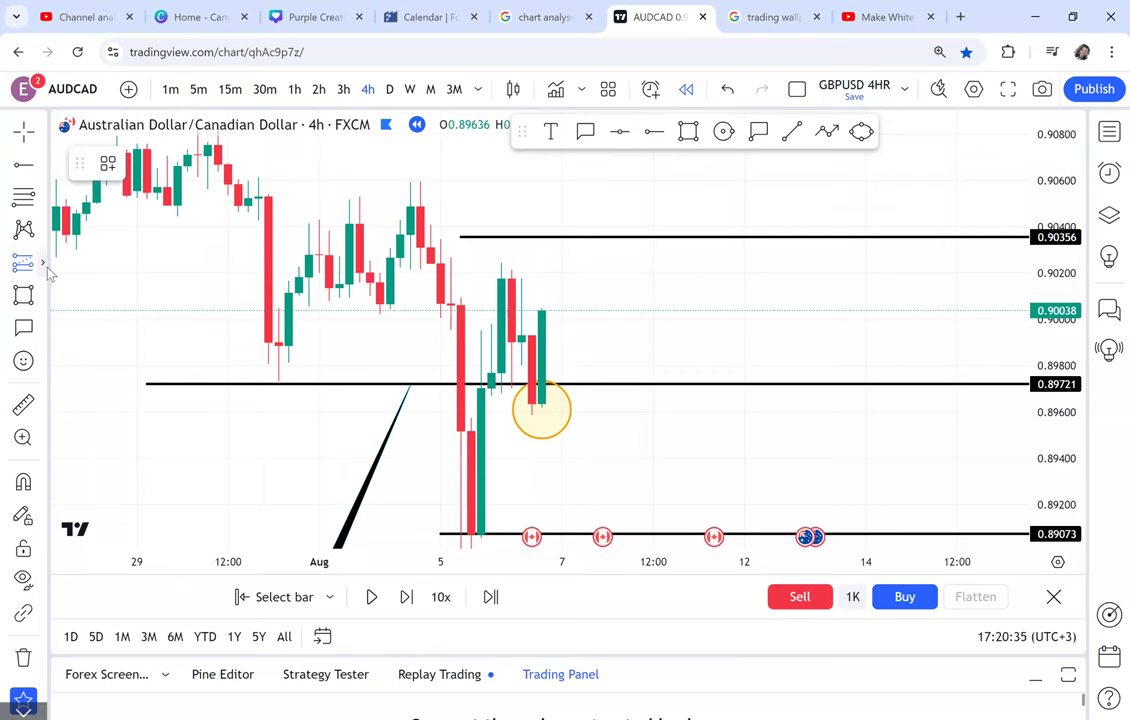
pyautogui.click(553, 311)
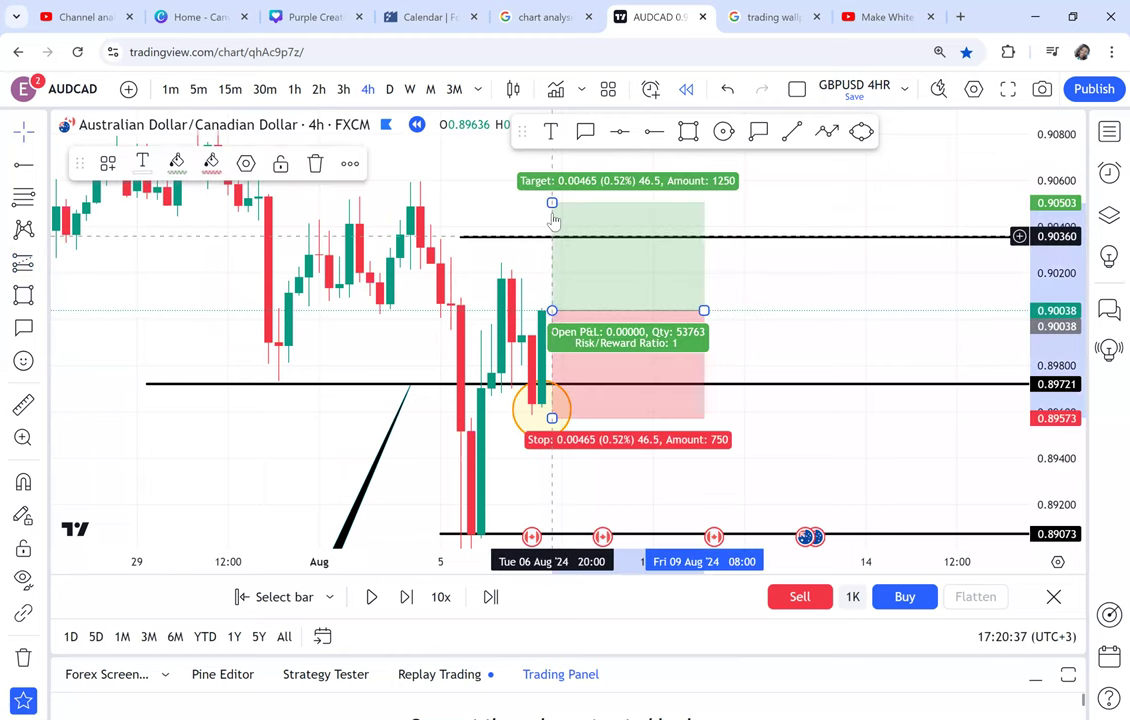
pyautogui.moveTo(552, 197); pyautogui.dragTo(551, 239)
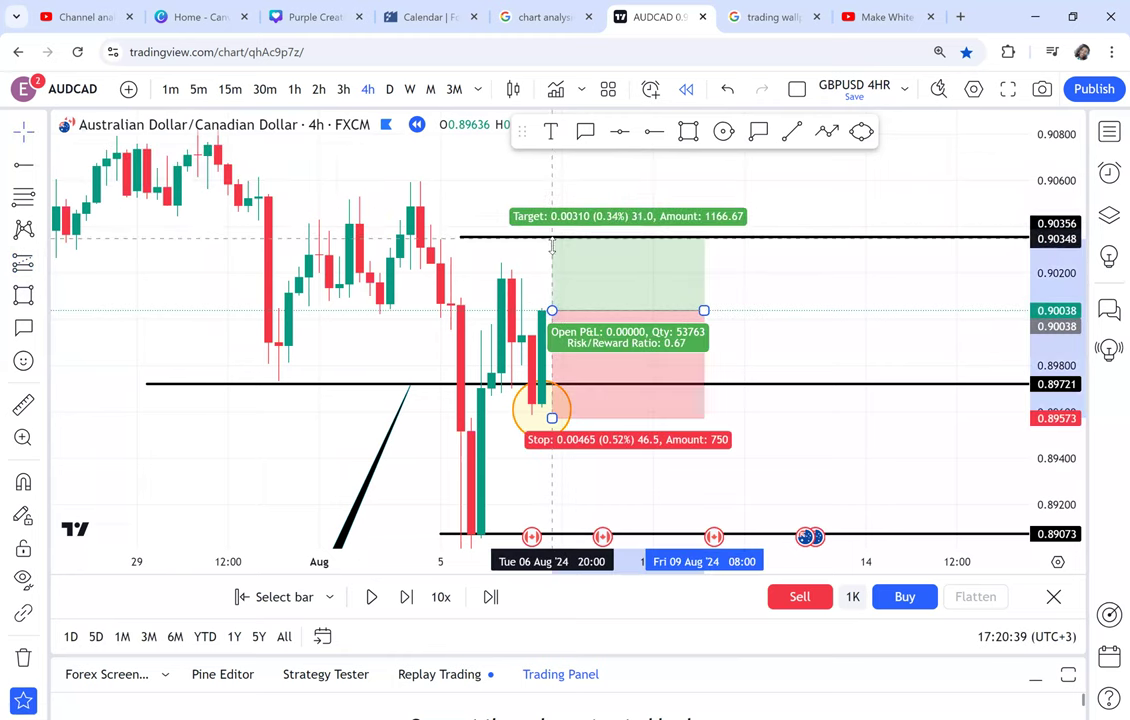
pyautogui.click(759, 290)
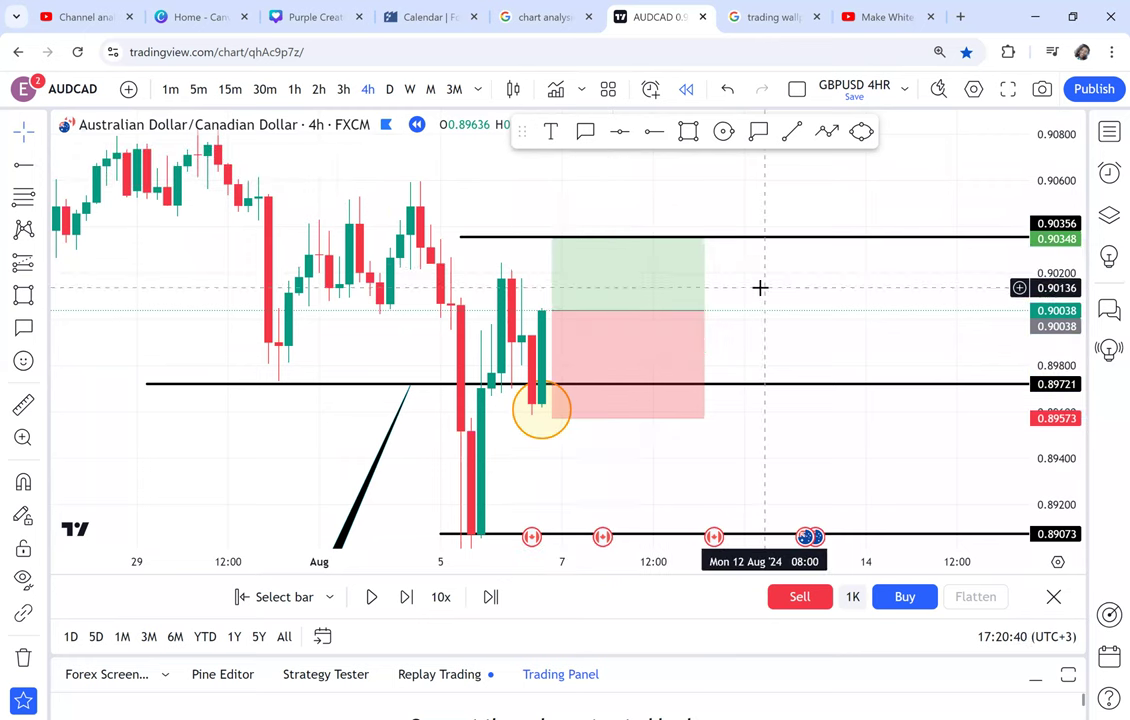
# Step: Advance the 4-hour replay candle by candle until price reaches the long position's target
pyautogui.click(406, 598)
pyautogui.moveTo(545, 375); pyautogui.dragTo(556, 375)
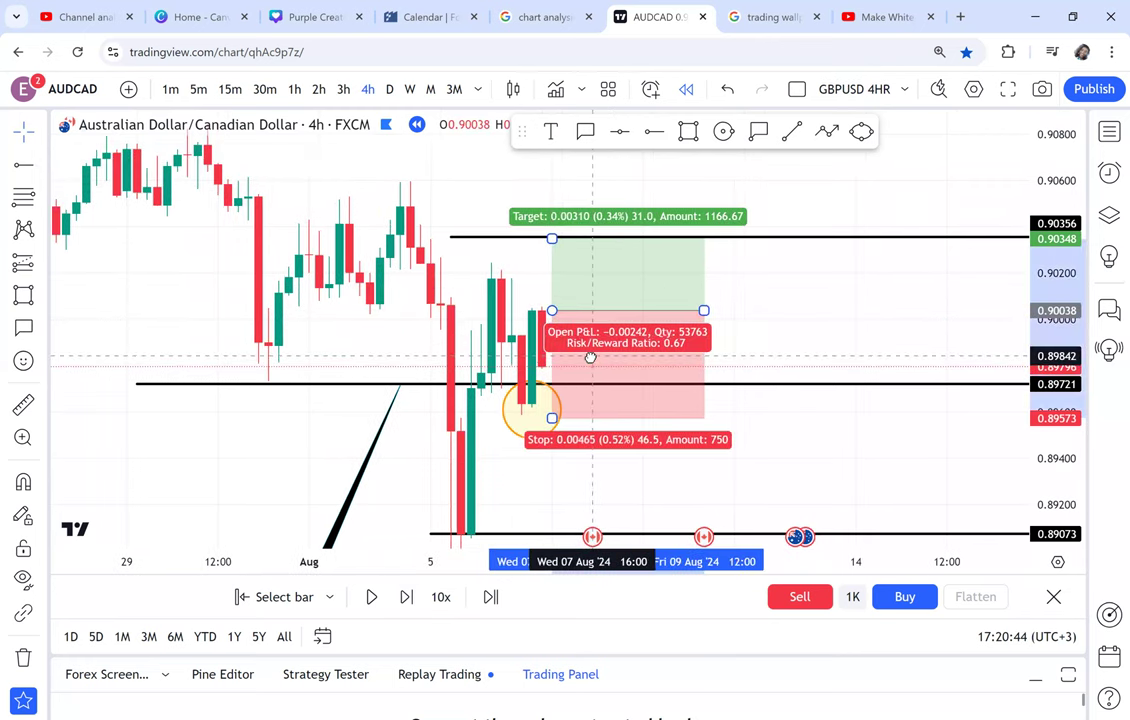
pyautogui.click(406, 598)
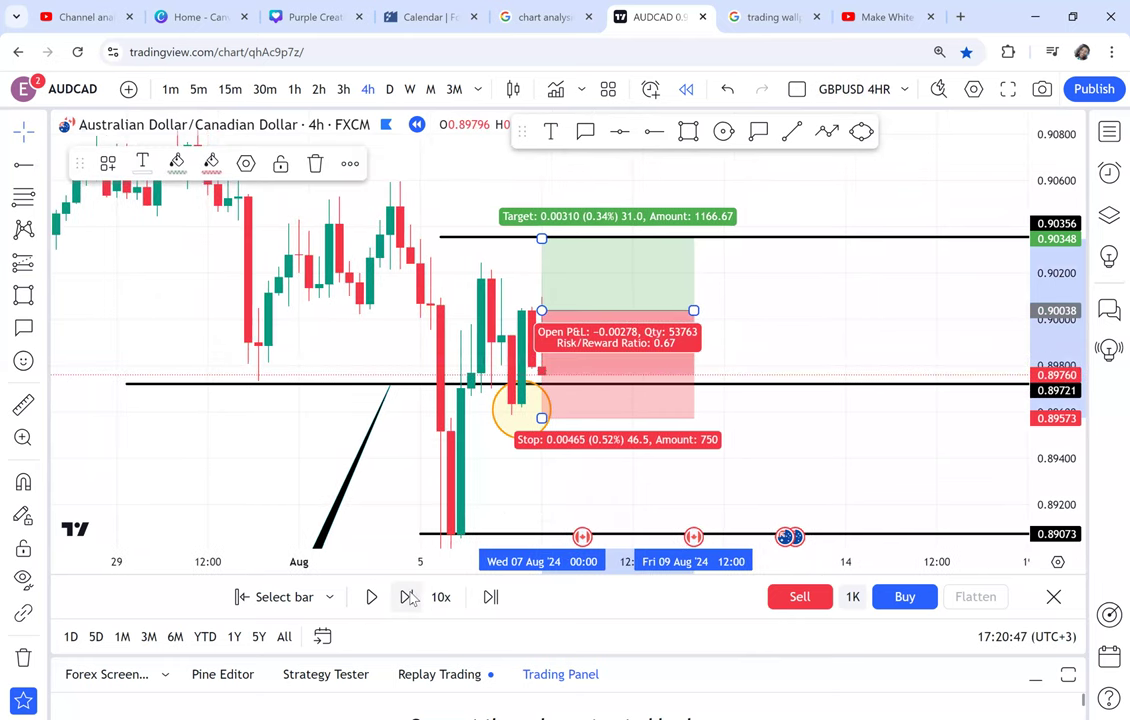
pyautogui.click(408, 598)
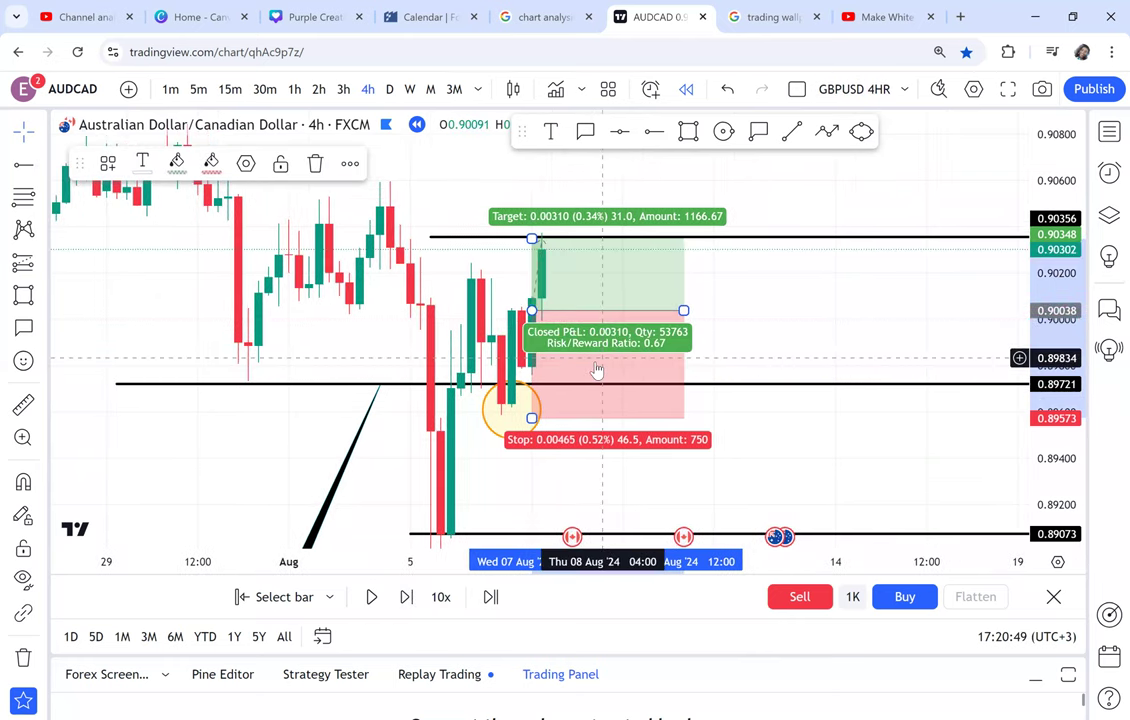
# Step: Move the long position clear of the latest candle, starting at 7 August 12:00, and set its stop to about 0.8959
pyautogui.moveTo(618, 361); pyautogui.dragTo(621, 363)
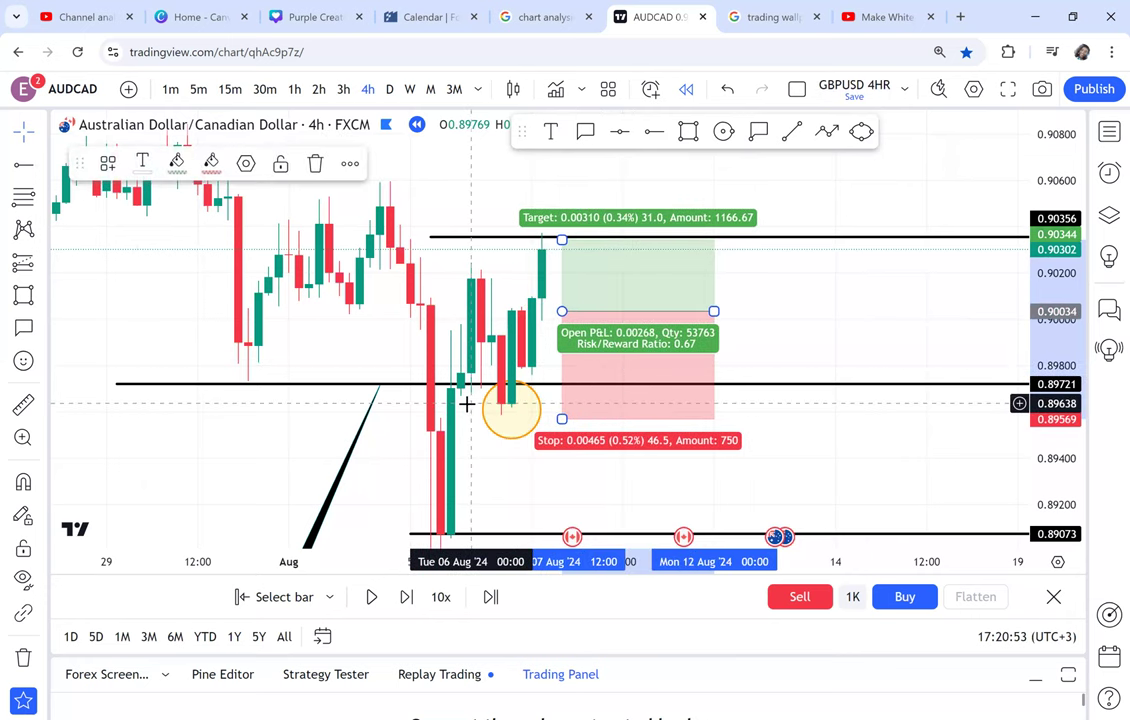
pyautogui.moveTo(562, 417); pyautogui.dragTo(562, 414)
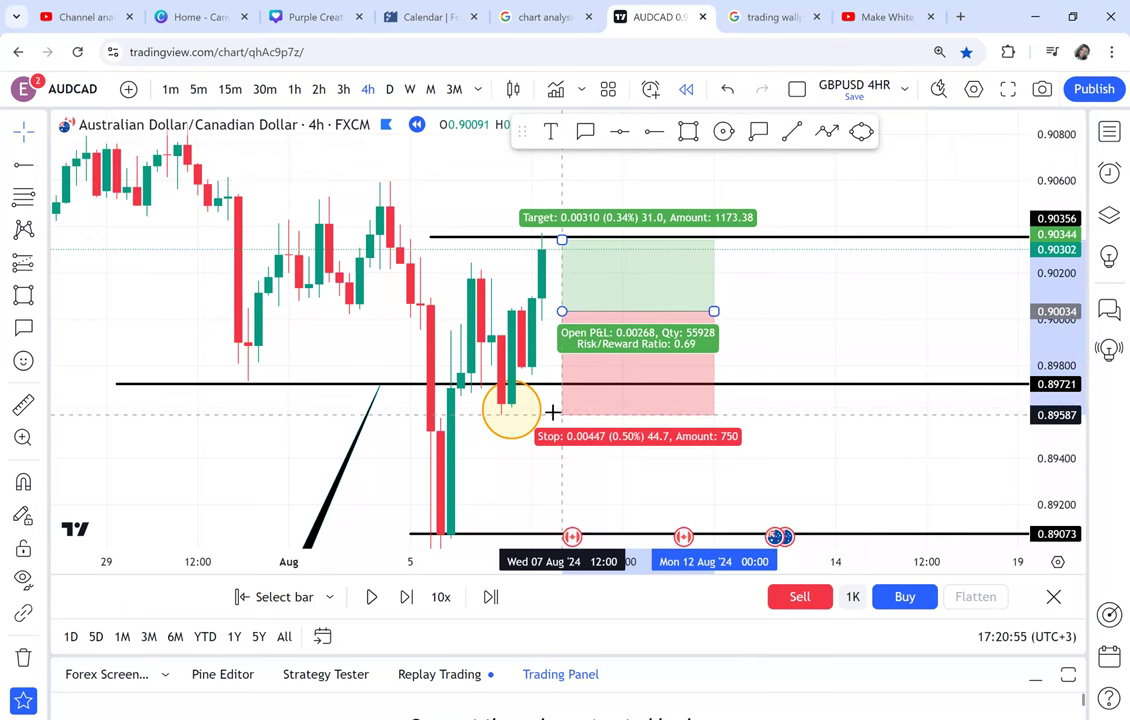
pyautogui.click(23, 405)
pyautogui.click(470, 366)
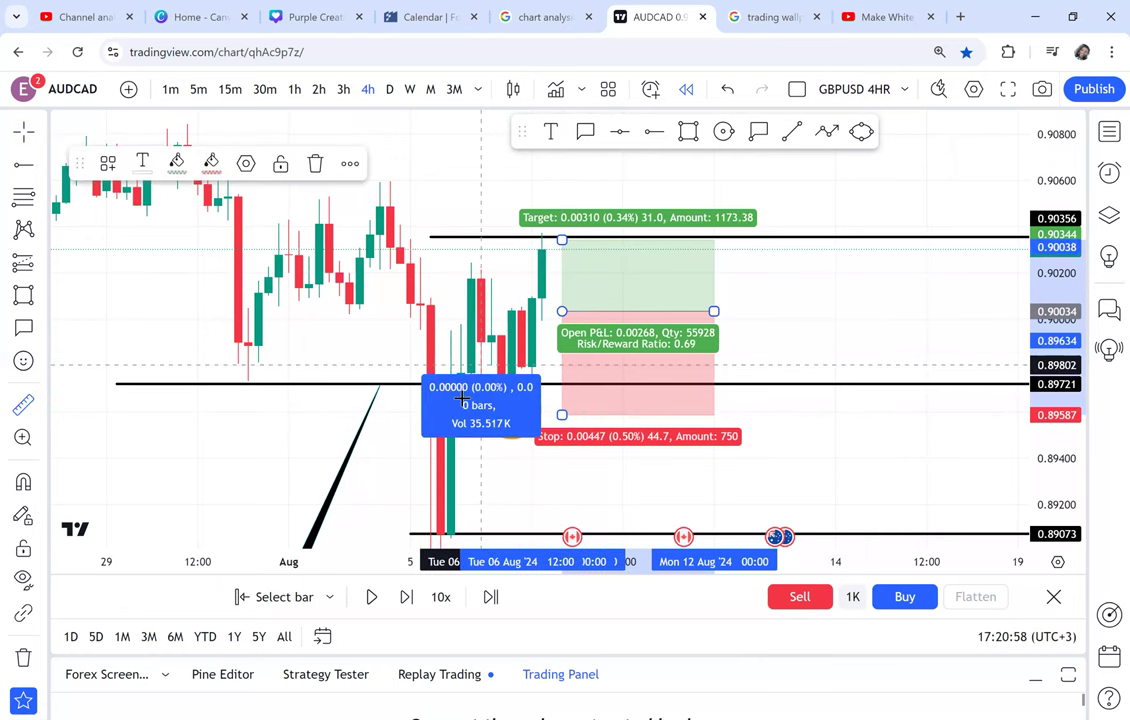
pyautogui.click(583, 304)
pyautogui.click(759, 303)
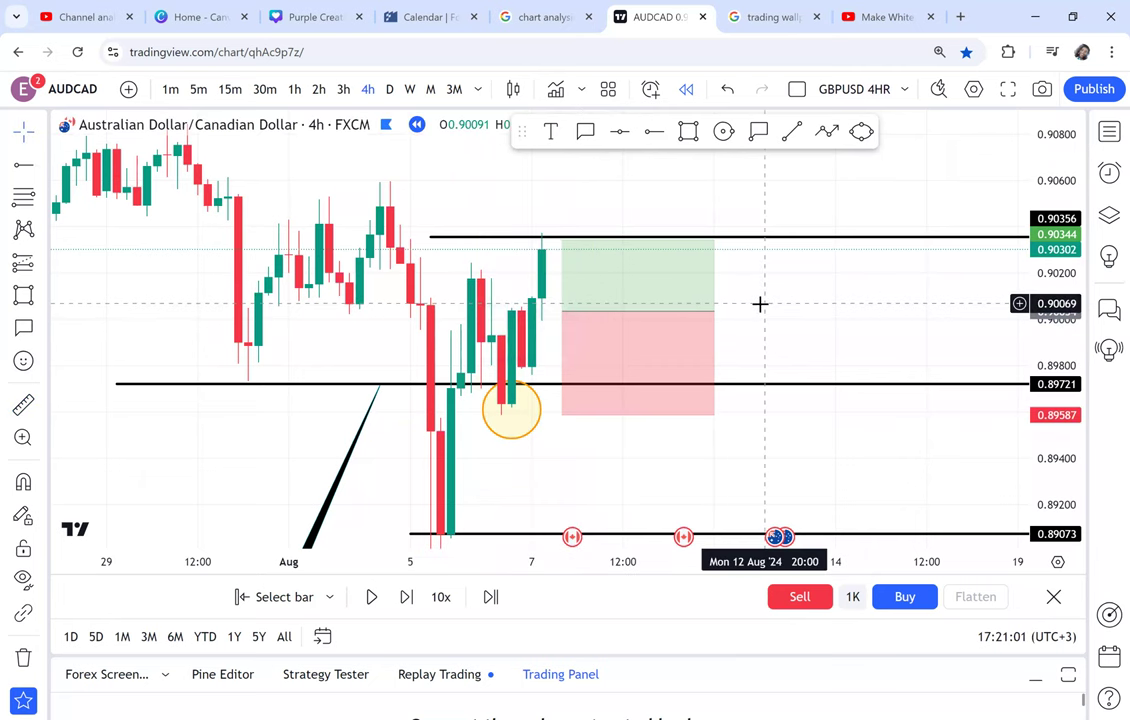
pyautogui.click(656, 368)
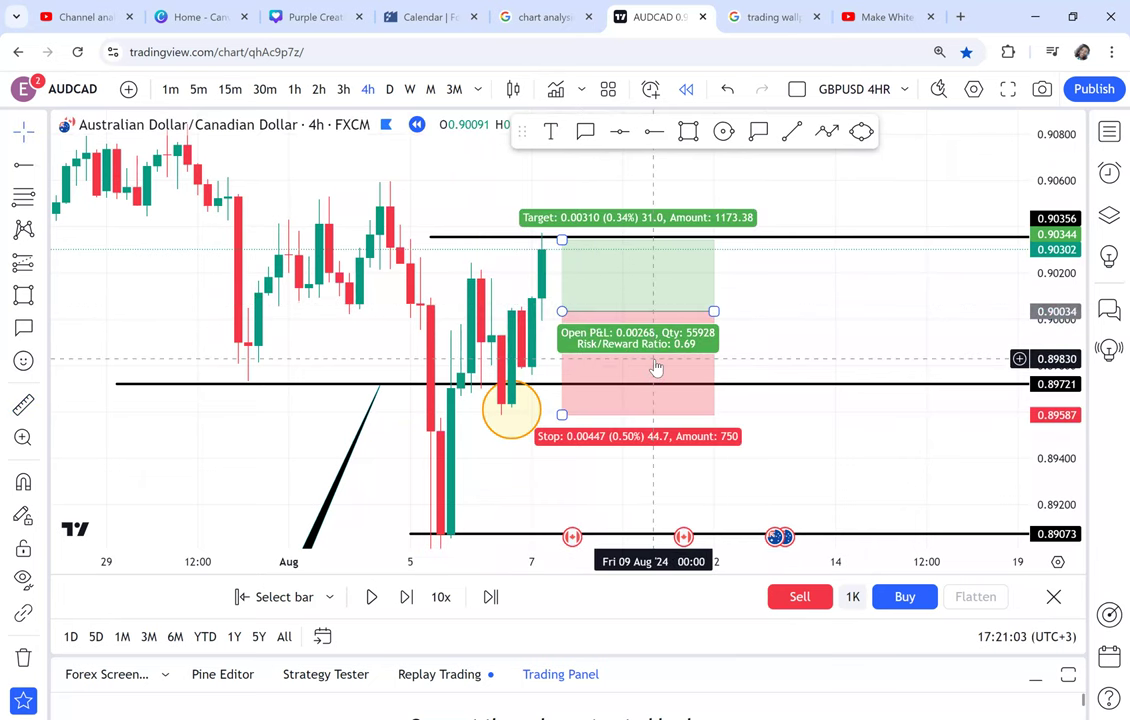
# Step: Switch the chart to the daily timeframe and restart the replay at the circled long-wicked candle of April 2024
pyautogui.click(390, 90)
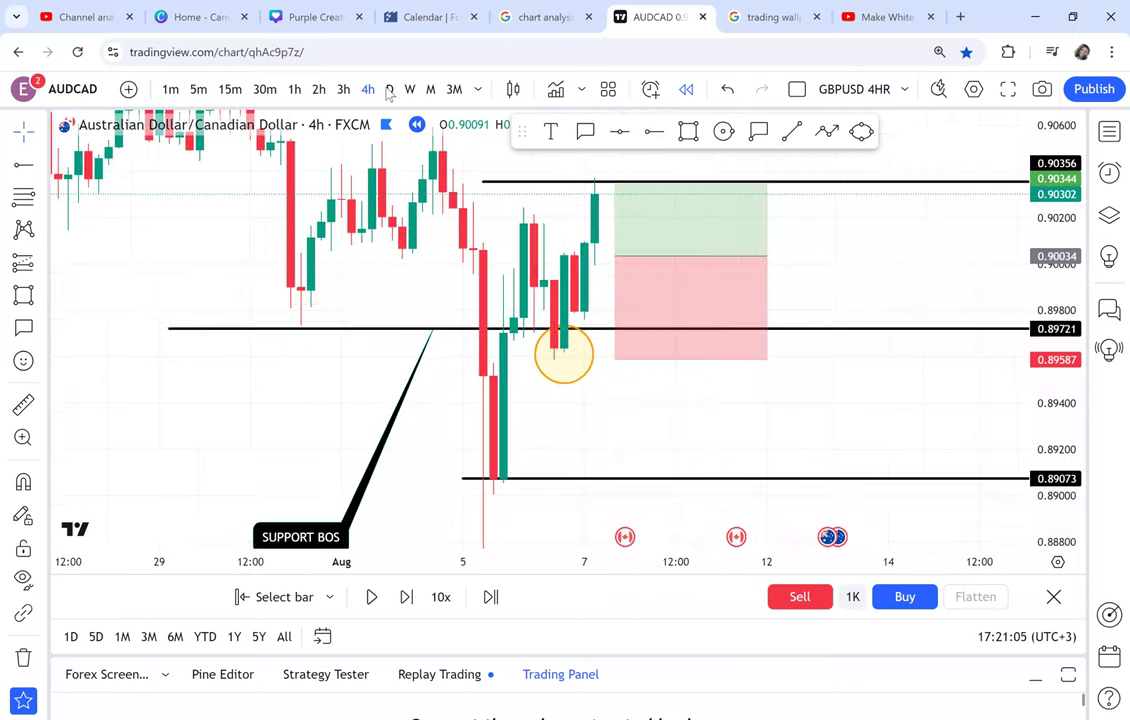
pyautogui.scroll(-5, 979, 260)
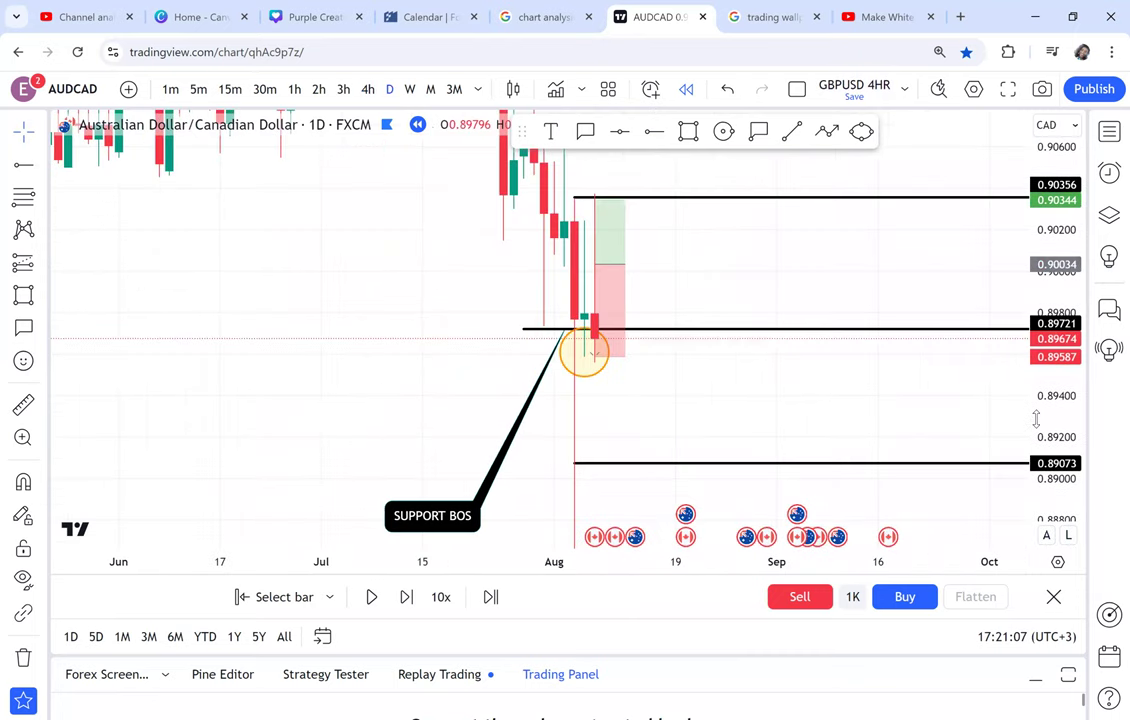
pyautogui.scroll(-2, 575, 433)
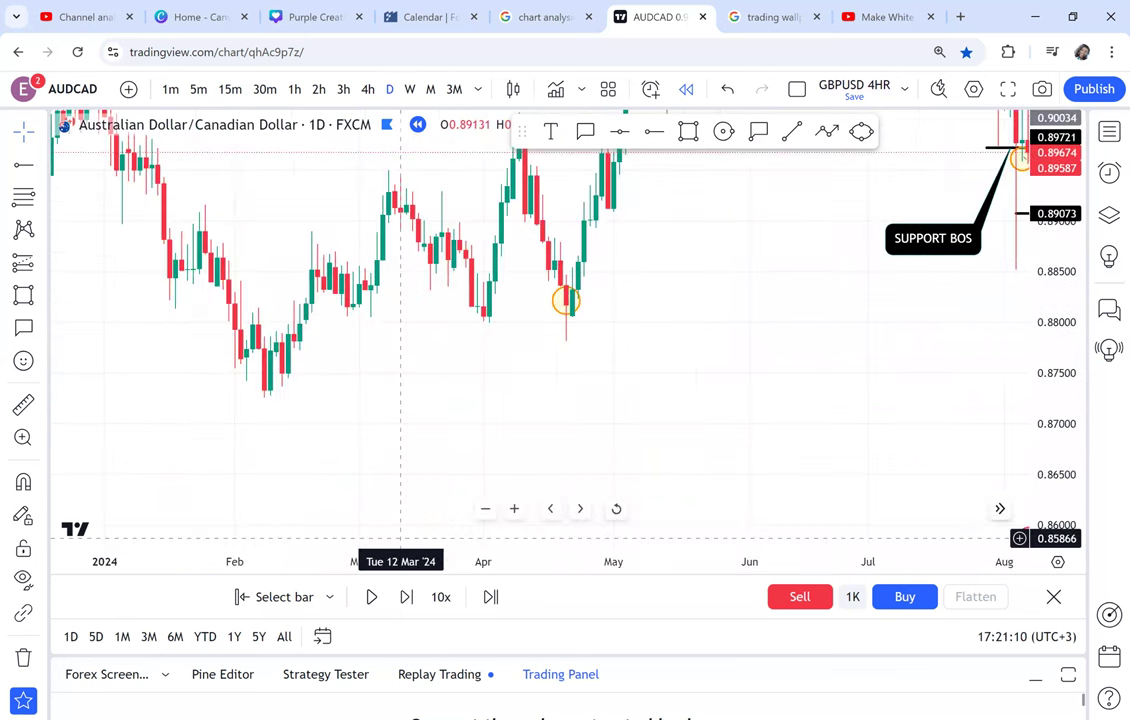
pyautogui.click(272, 596)
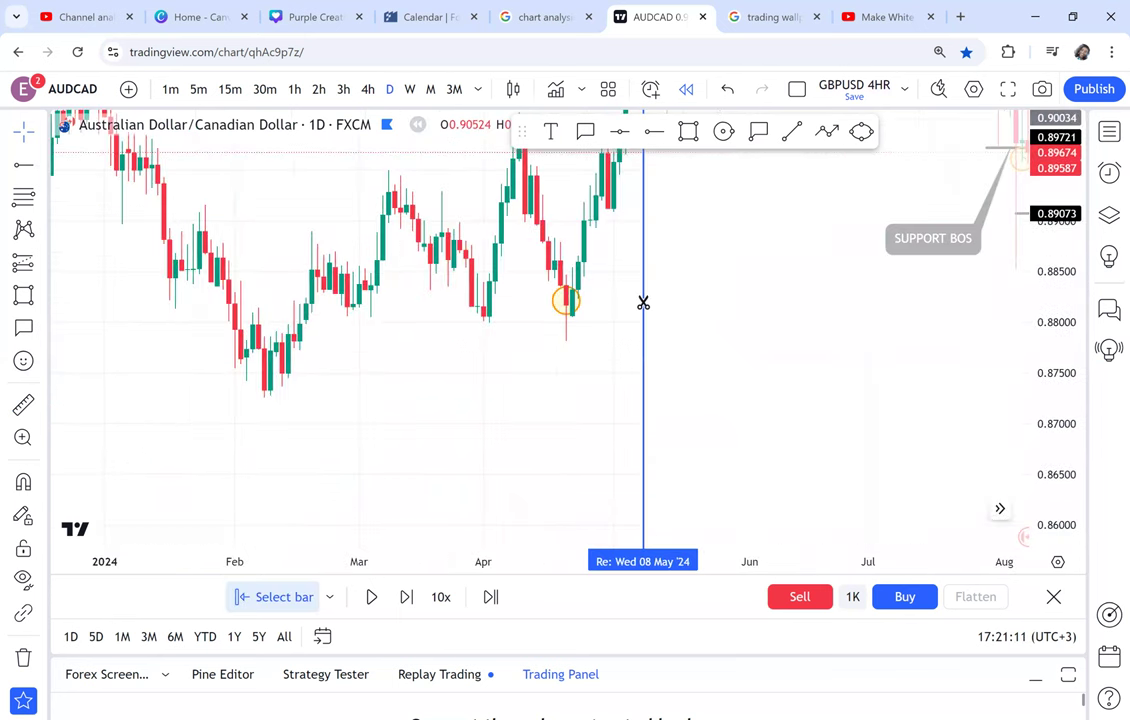
pyautogui.click(577, 296)
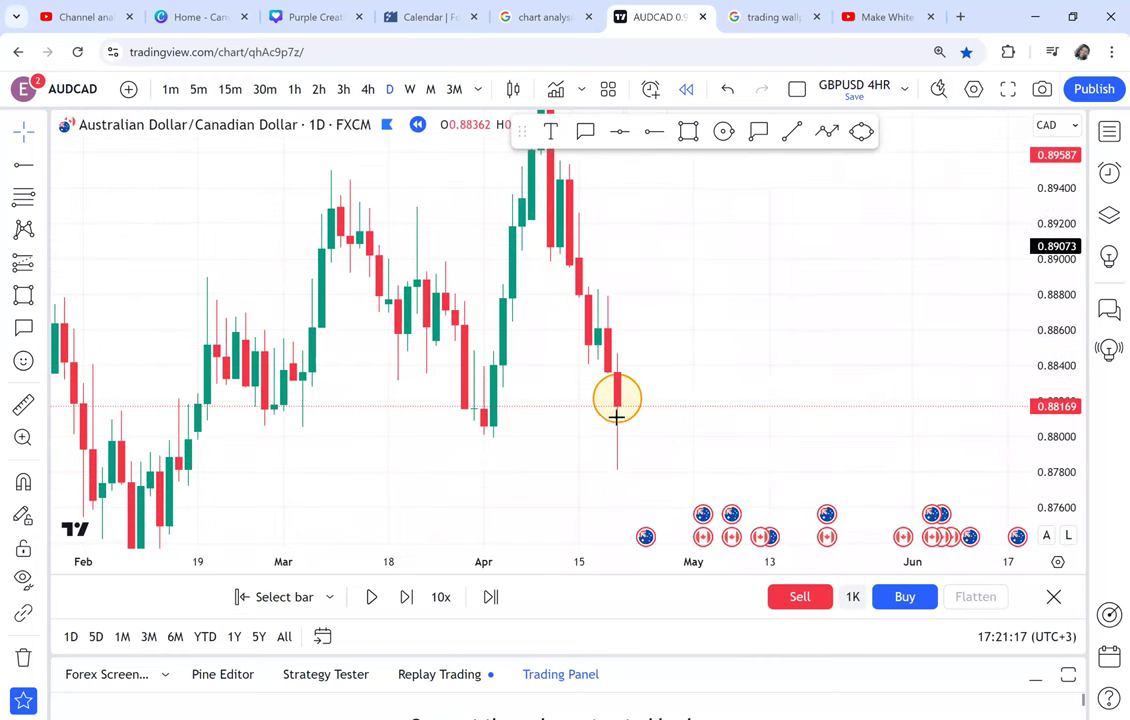
pyautogui.scroll(2, 600, 424)
pyautogui.moveTo(629, 397); pyautogui.dragTo(681, 361)
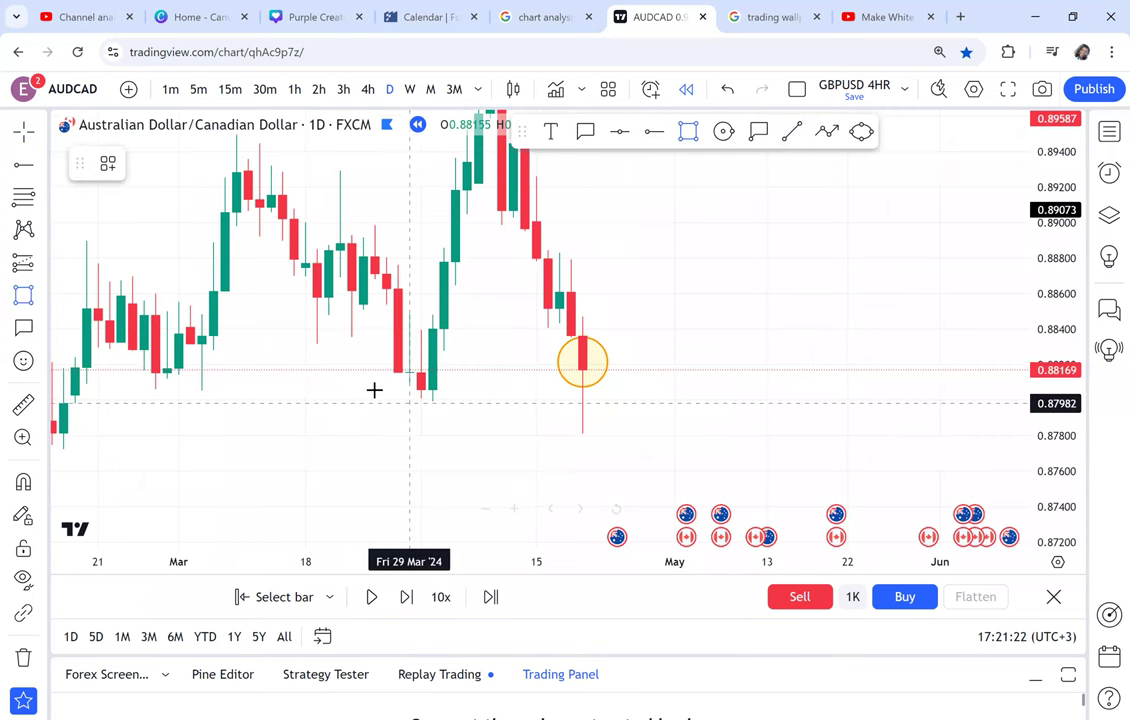
# Step: Draw a support zone rectangle from about 0.8797 to 0.8806, ending 6 May 2024, and fill it with black at 12% opacity
pyautogui.moveTo(709, 407); pyautogui.dragTo(375, 389)
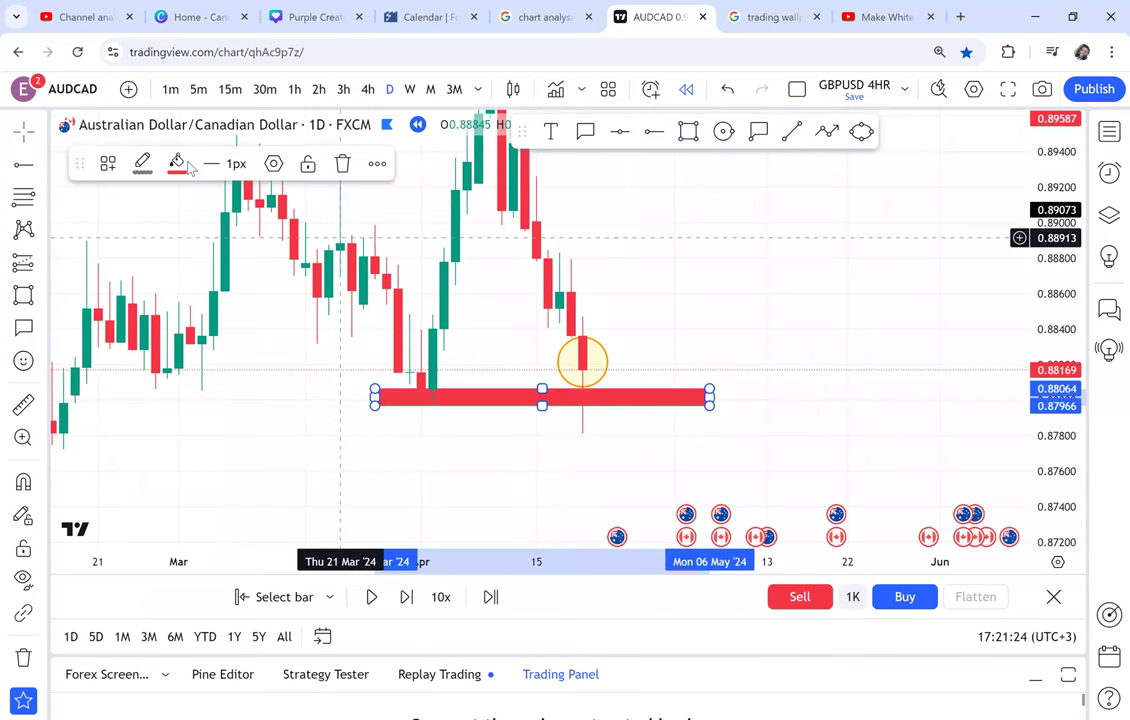
pyautogui.click(176, 163)
pyautogui.click(222, 447)
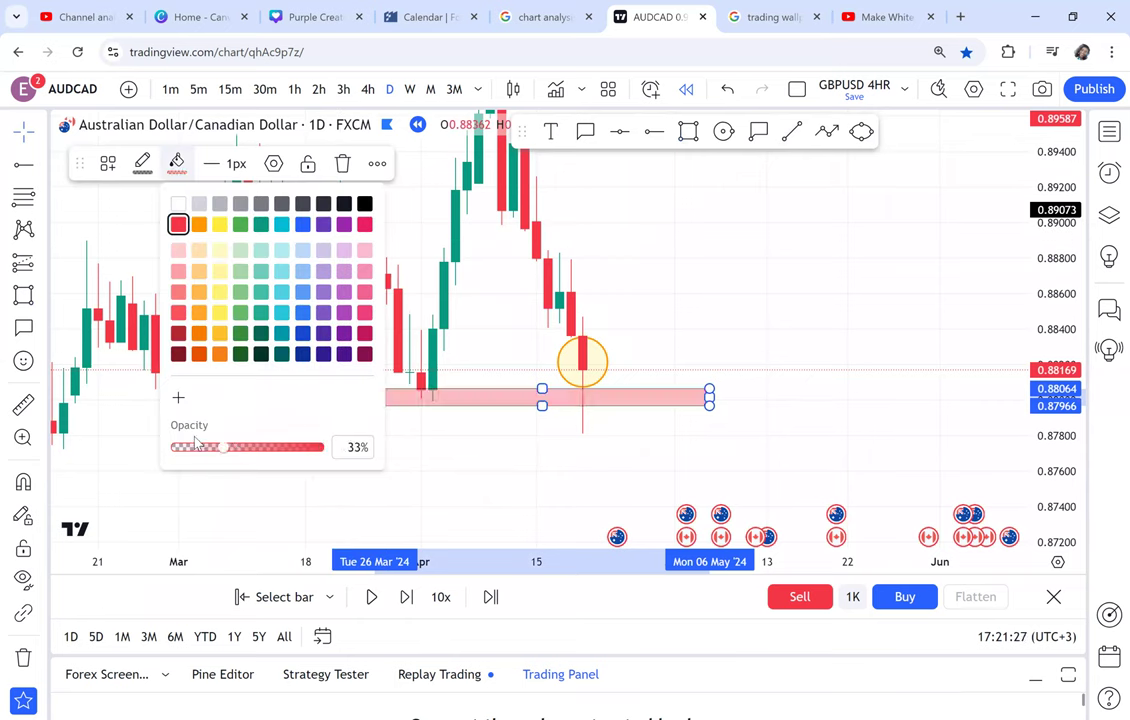
pyautogui.click(364, 205)
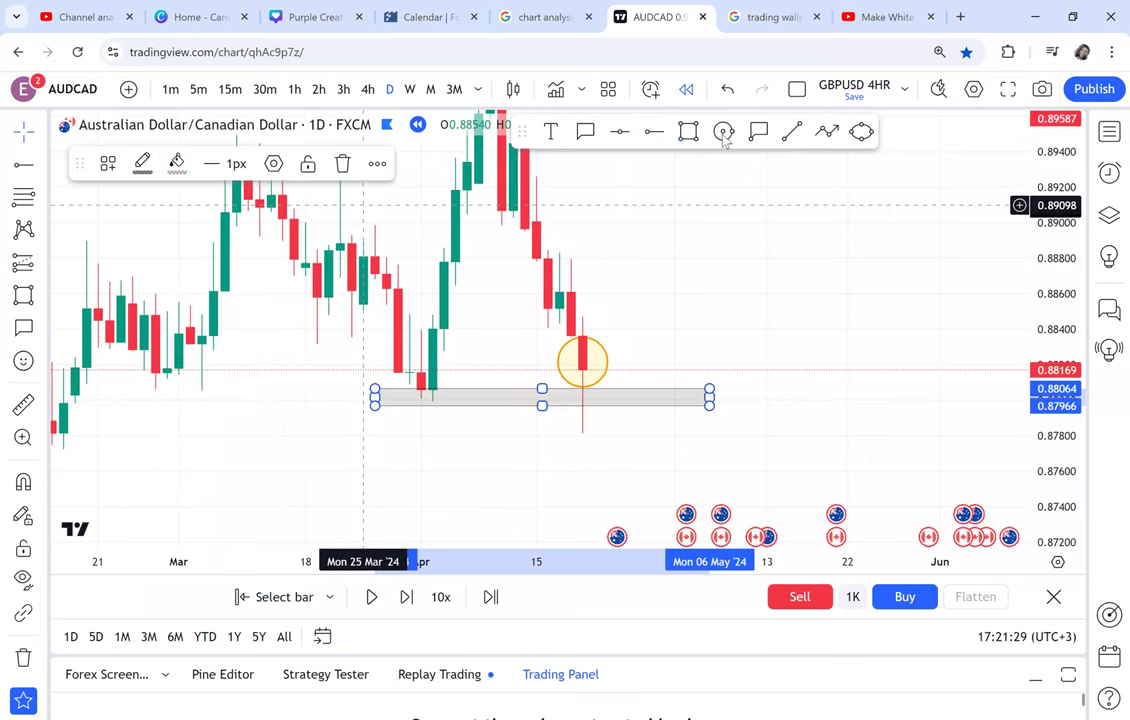
# Step: Circle the early-April 2024 swing low that sits on the support zone, centred at about 0.8808
pyautogui.click(421, 386)
pyautogui.click(431, 407)
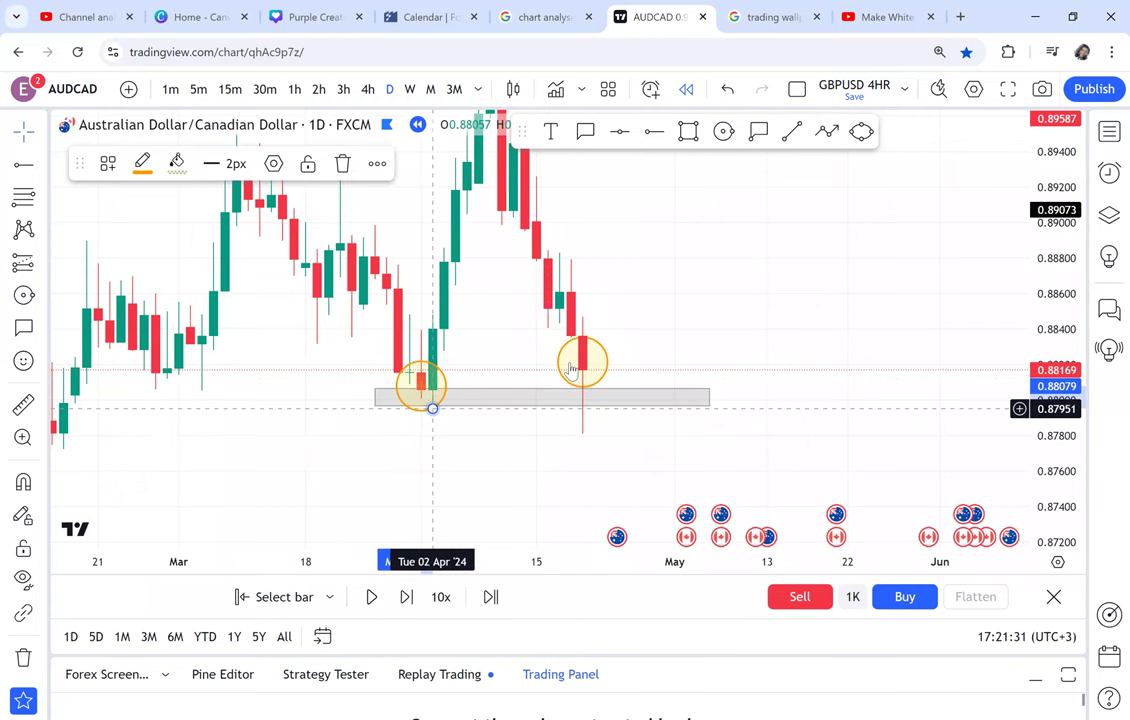
pyautogui.click(572, 358)
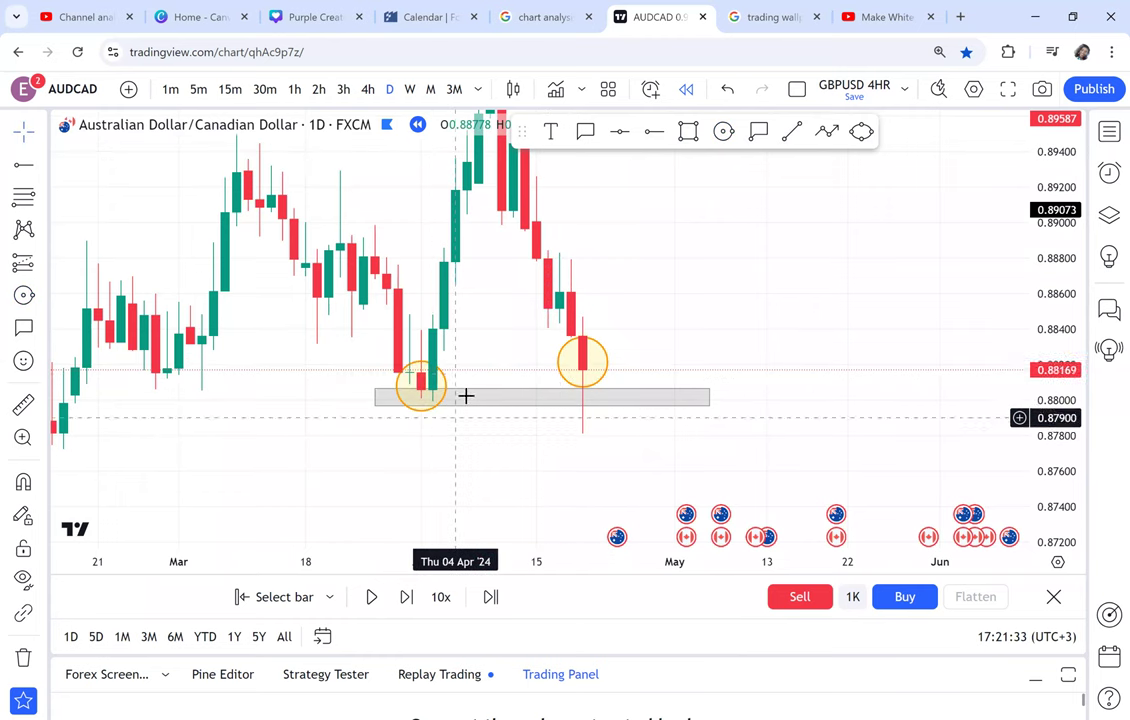
pyautogui.click(583, 356)
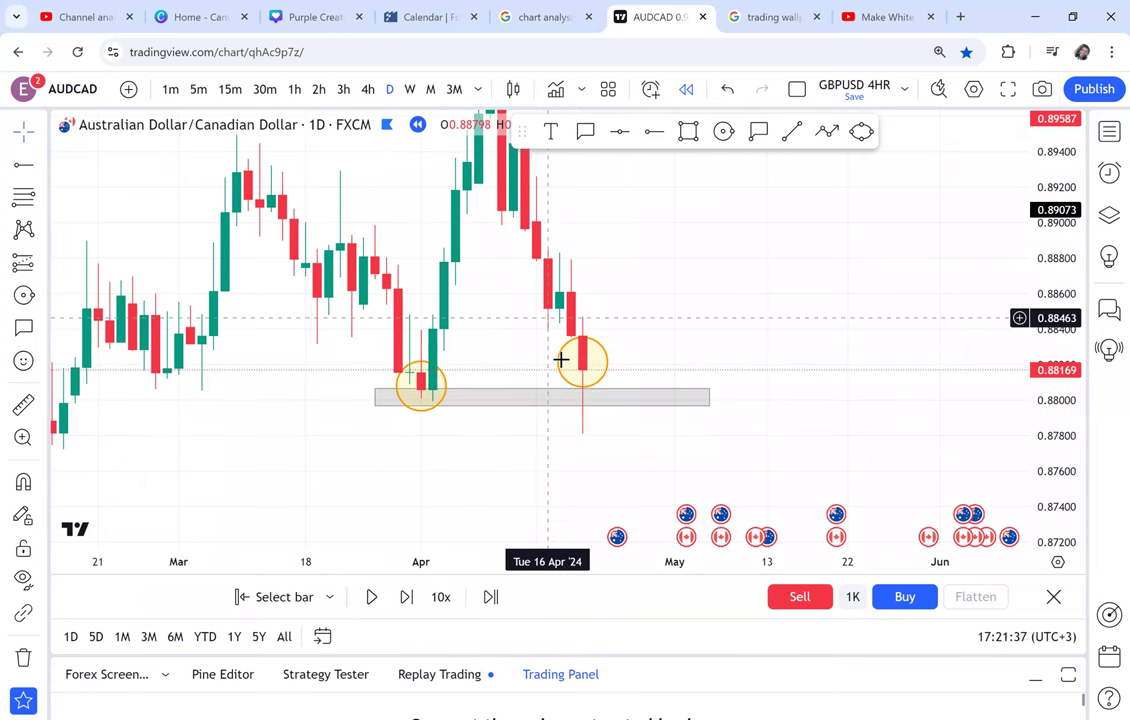
# Step: Delete the circle around the early-April low and the support zone rectangle beneath it
pyautogui.click(445, 385)
pyautogui.press('Delete')
pyautogui.click(478, 404)
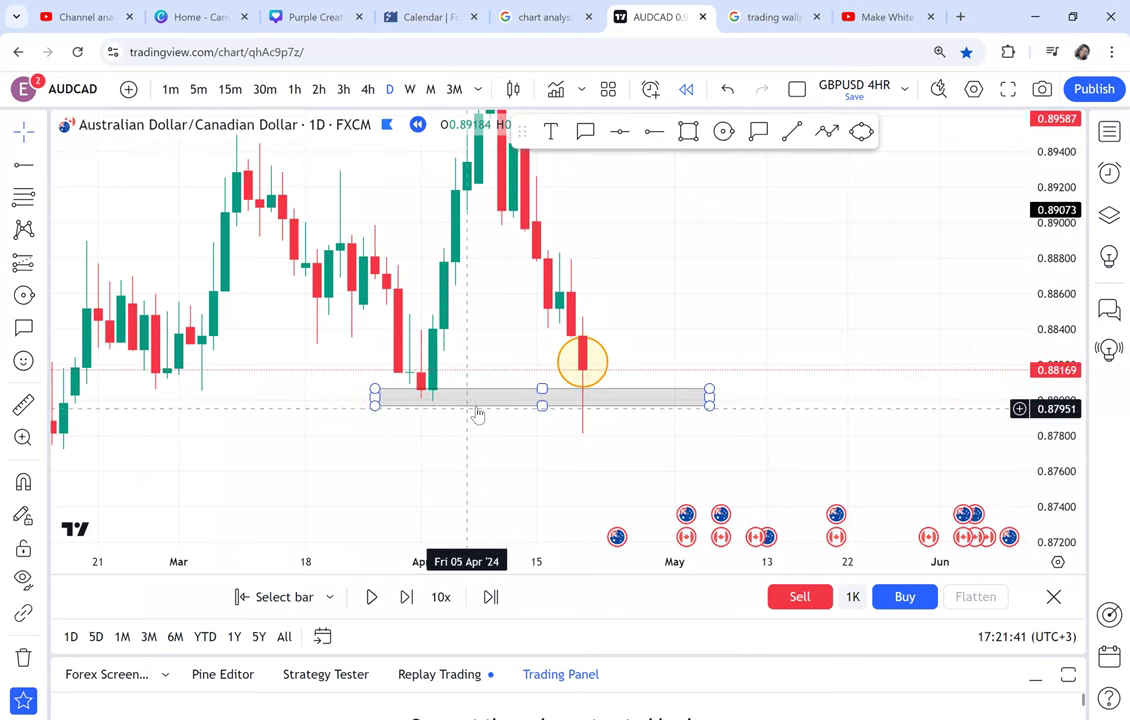
pyautogui.press('Delete')
# Step: Switch the chart to the 4-hour timeframe and draw a horizontal ray at the low of the long-wicked candle, about 0.8781
pyautogui.click(368, 89)
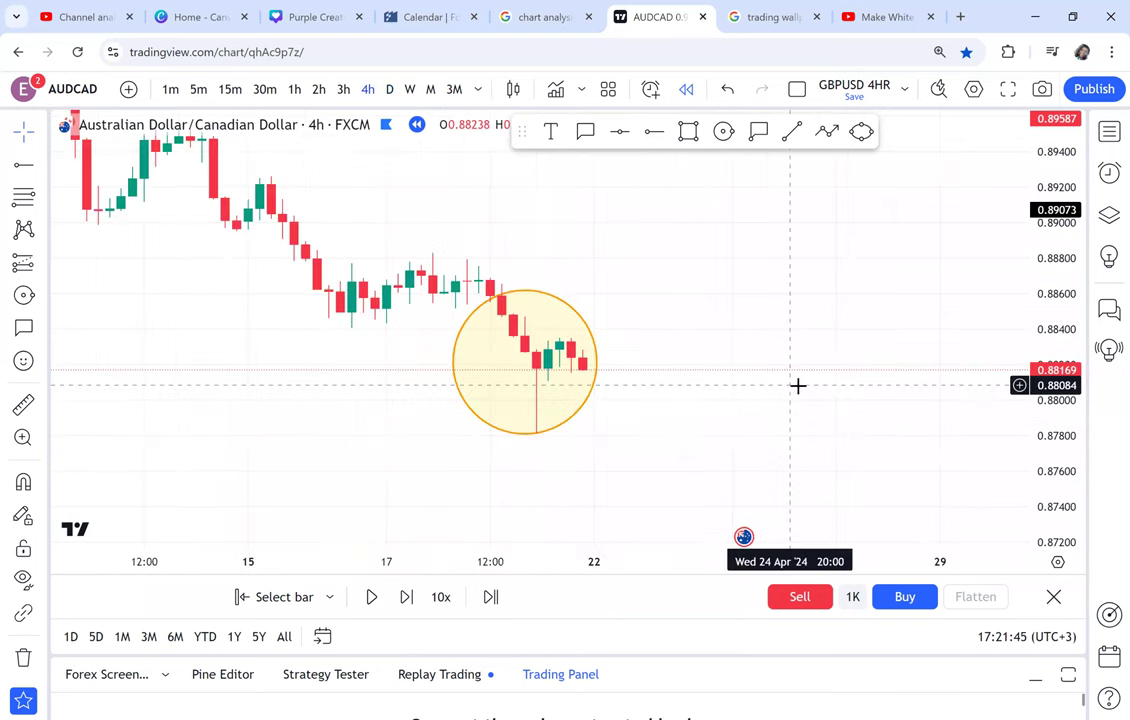
pyautogui.scroll(-2, 798, 386)
pyautogui.moveTo(1052, 465); pyautogui.dragTo(1012, 317)
pyautogui.scroll(2, 943, 382)
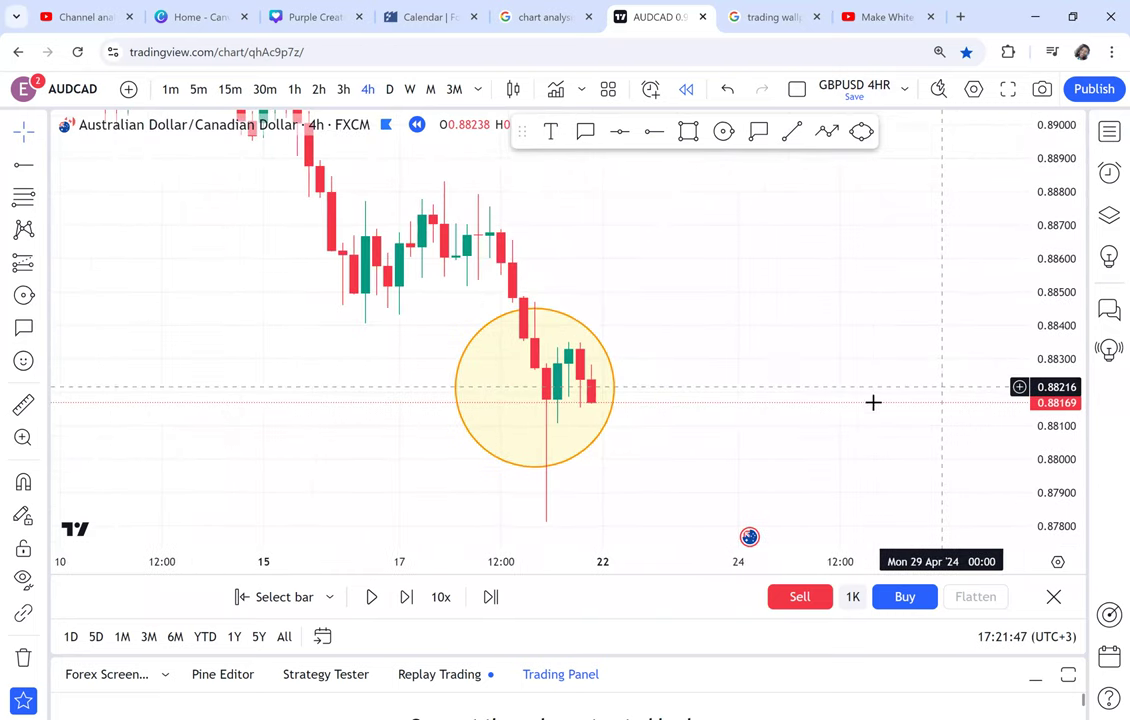
pyautogui.moveTo(873, 402); pyautogui.dragTo(779, 386)
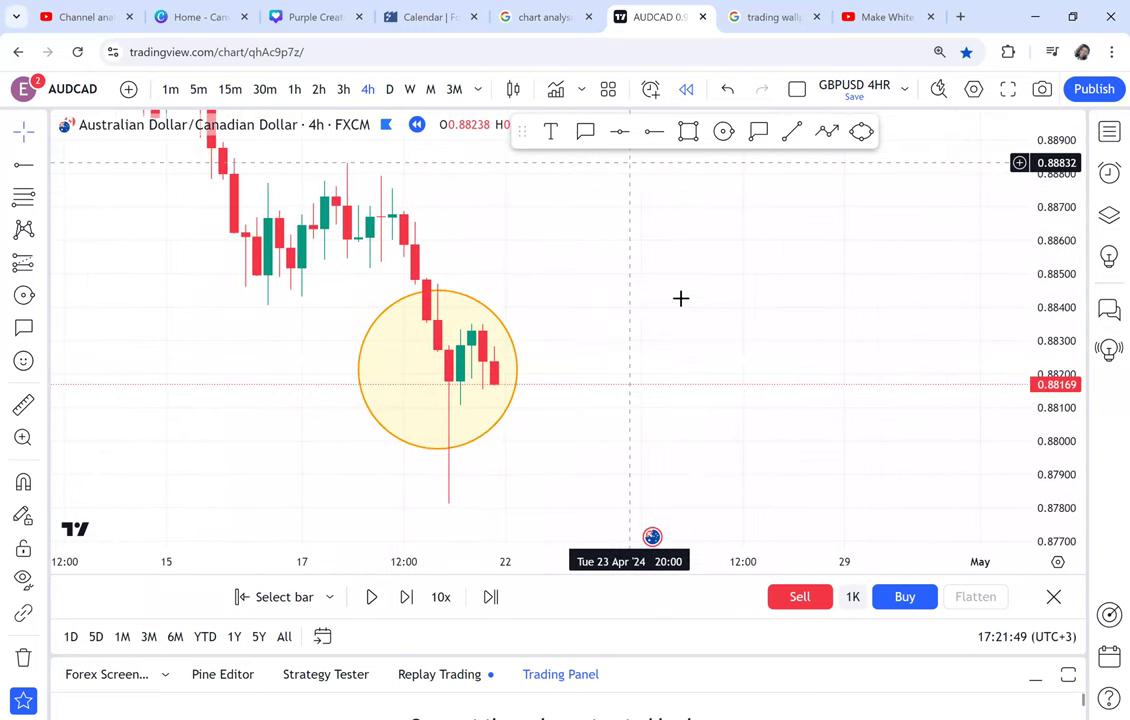
pyautogui.moveTo(680, 298); pyautogui.dragTo(646, 289)
pyautogui.click(650, 137)
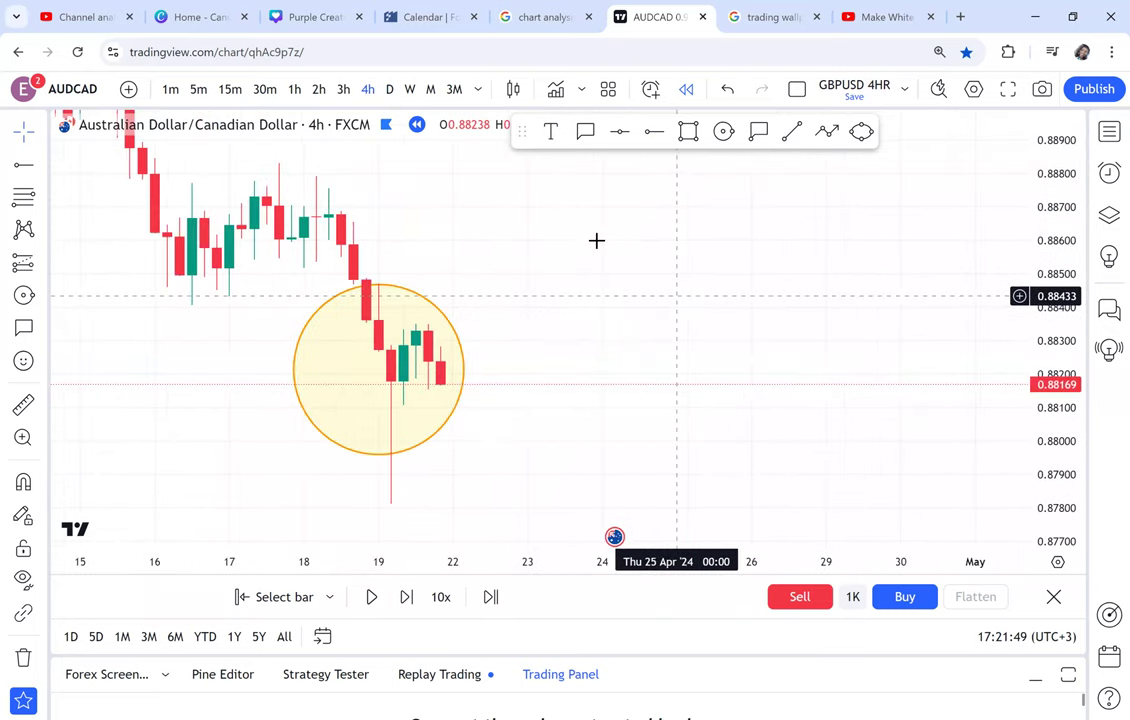
pyautogui.click(255, 452)
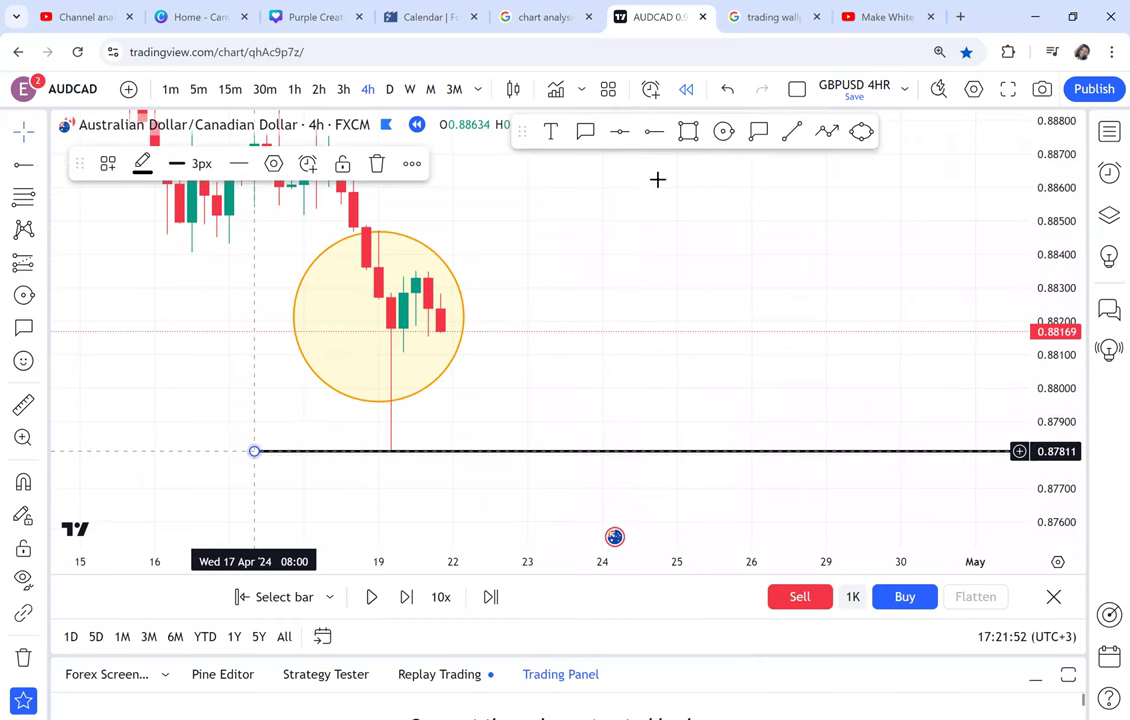
# Step: Sketch a rectangle just after the latest candle from about 0.8818 down to 0.8774, and remove it
pyautogui.hotkey('alt', 'shift', 'r')
pyautogui.moveTo(456, 329)
pyautogui.mouseDown()
pyautogui.moveTo(478, 472)
pyautogui.moveTo(481, 447)
pyautogui.mouseUp()
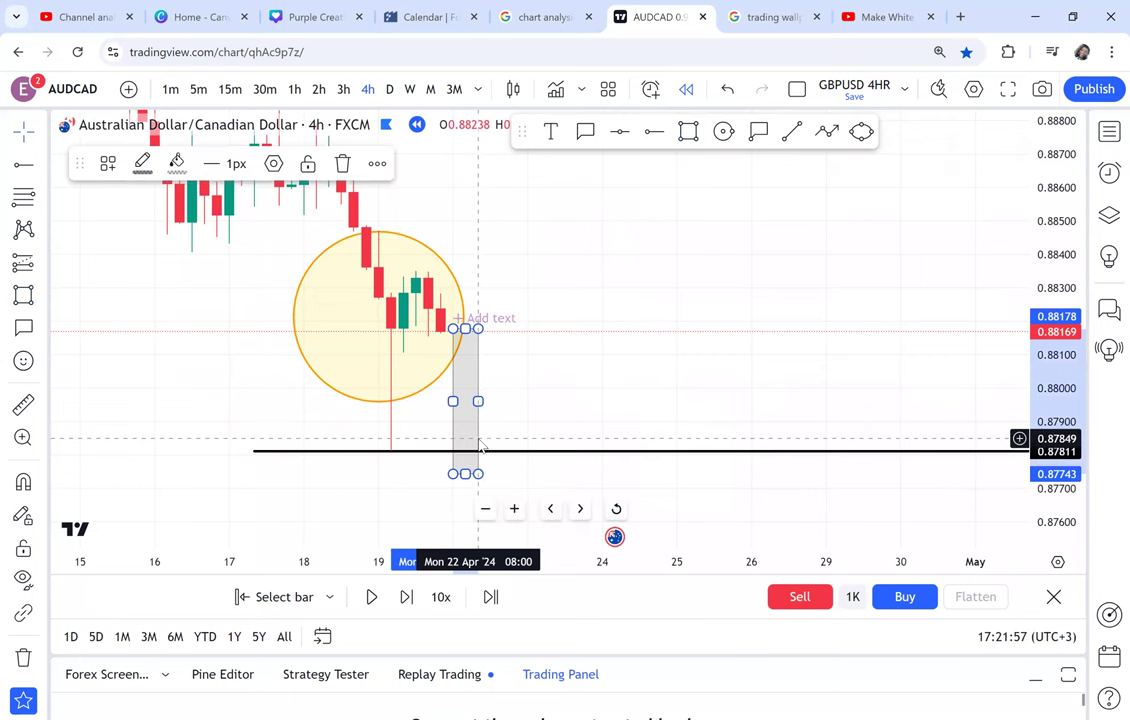
pyautogui.press('Delete')
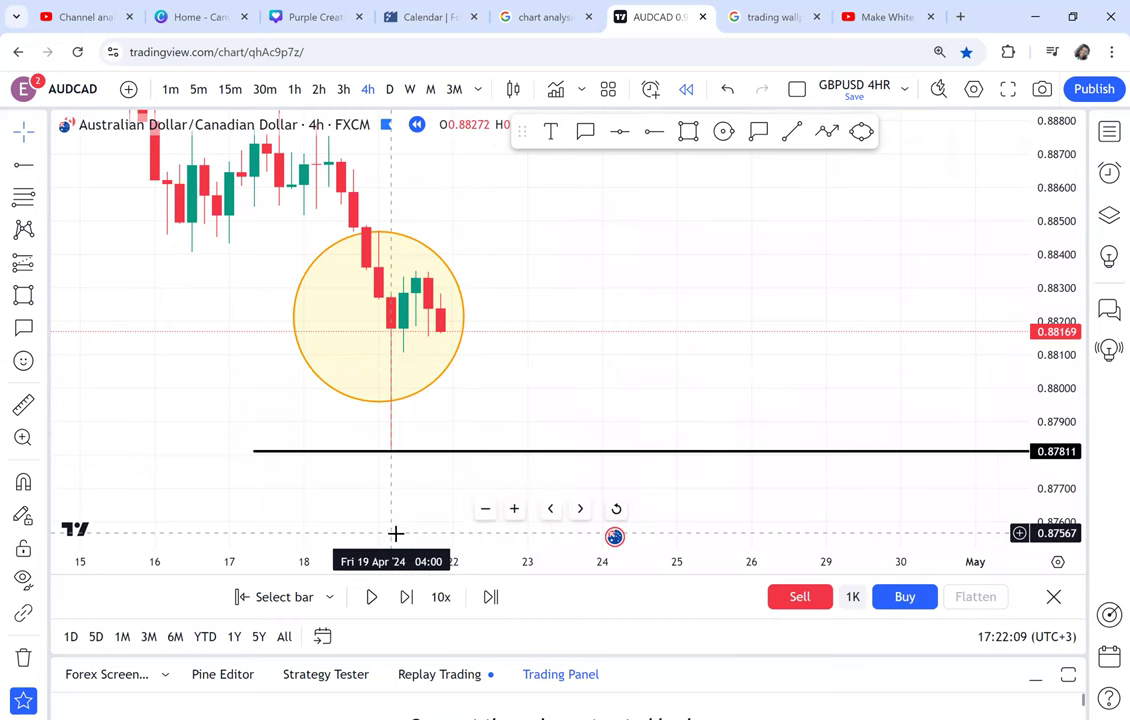
# Step: Advance the 4-hour replay until the large green candle of 22 April 2024 is drawn
pyautogui.click(407, 600)
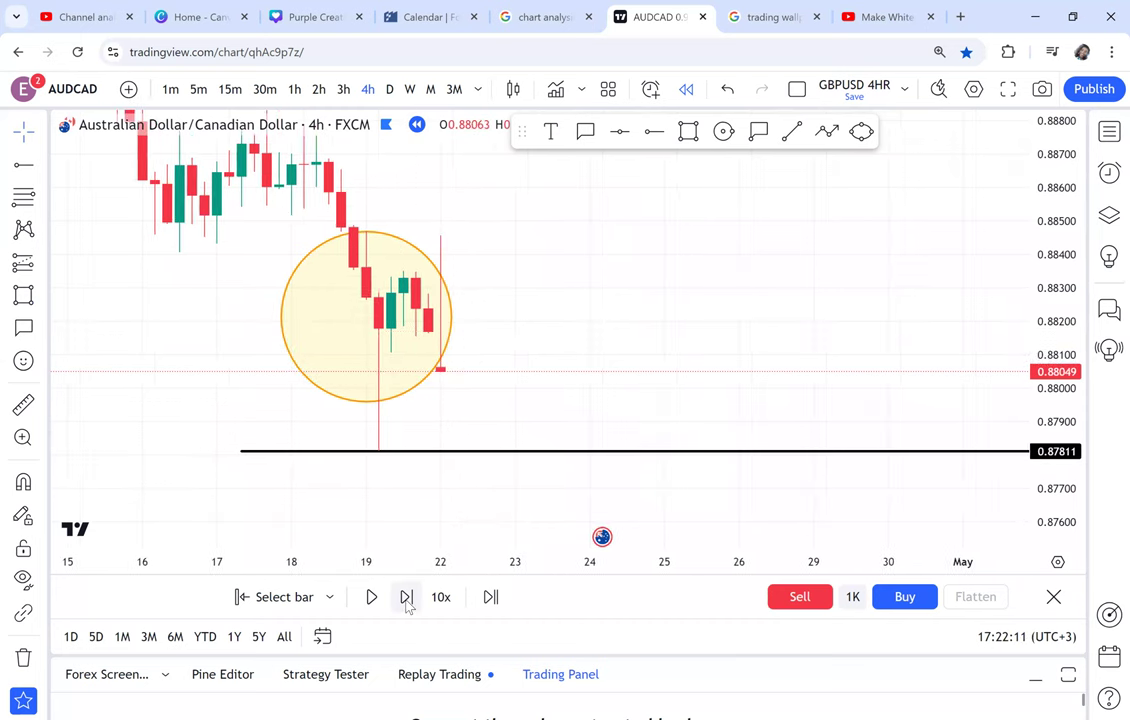
pyautogui.click(407, 598)
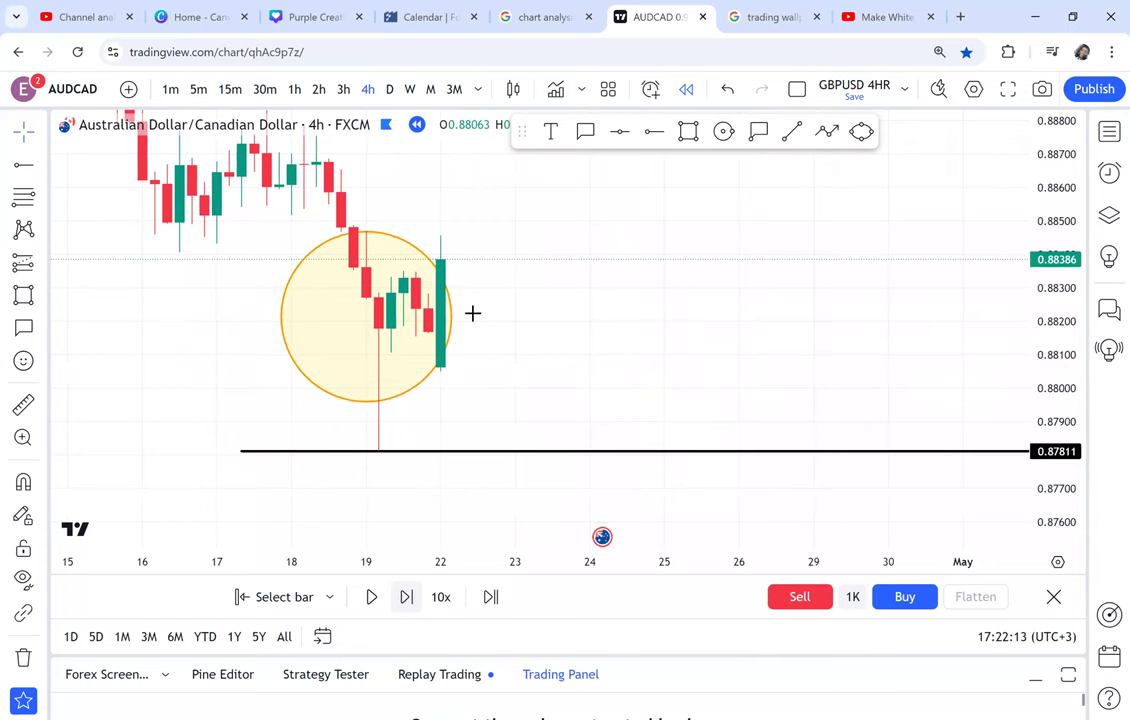
pyautogui.scroll(2, 479, 297)
pyautogui.moveTo(408, 302); pyautogui.dragTo(528, 293)
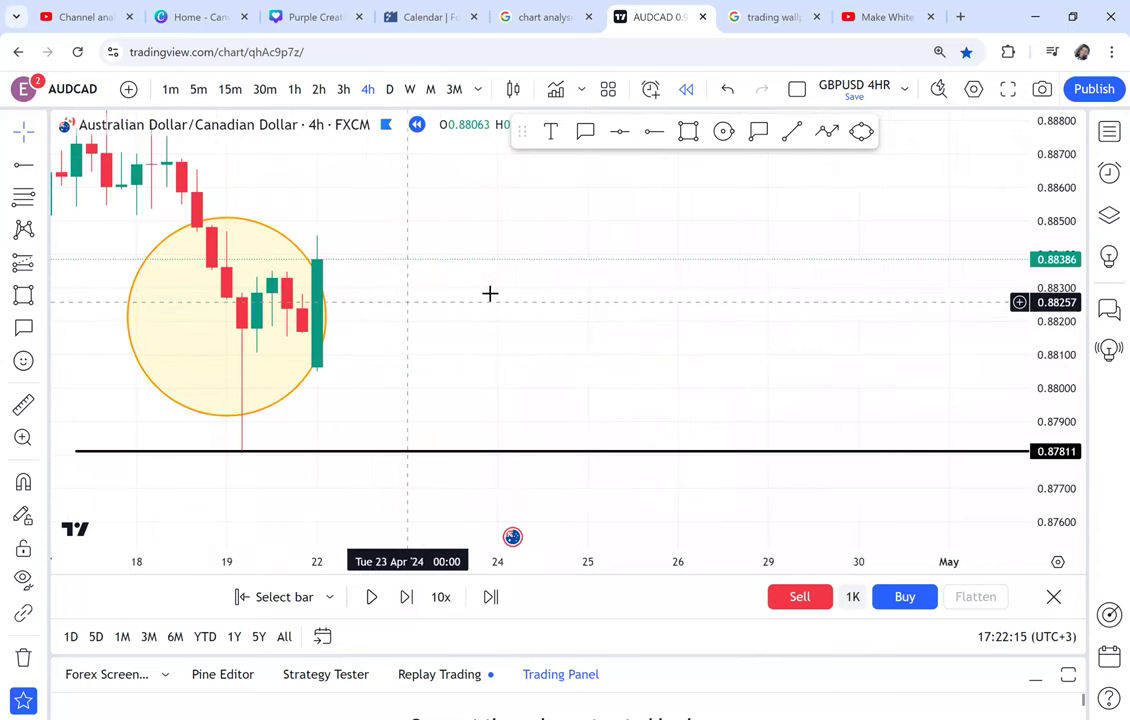
pyautogui.moveTo(442, 312); pyautogui.dragTo(350, 325)
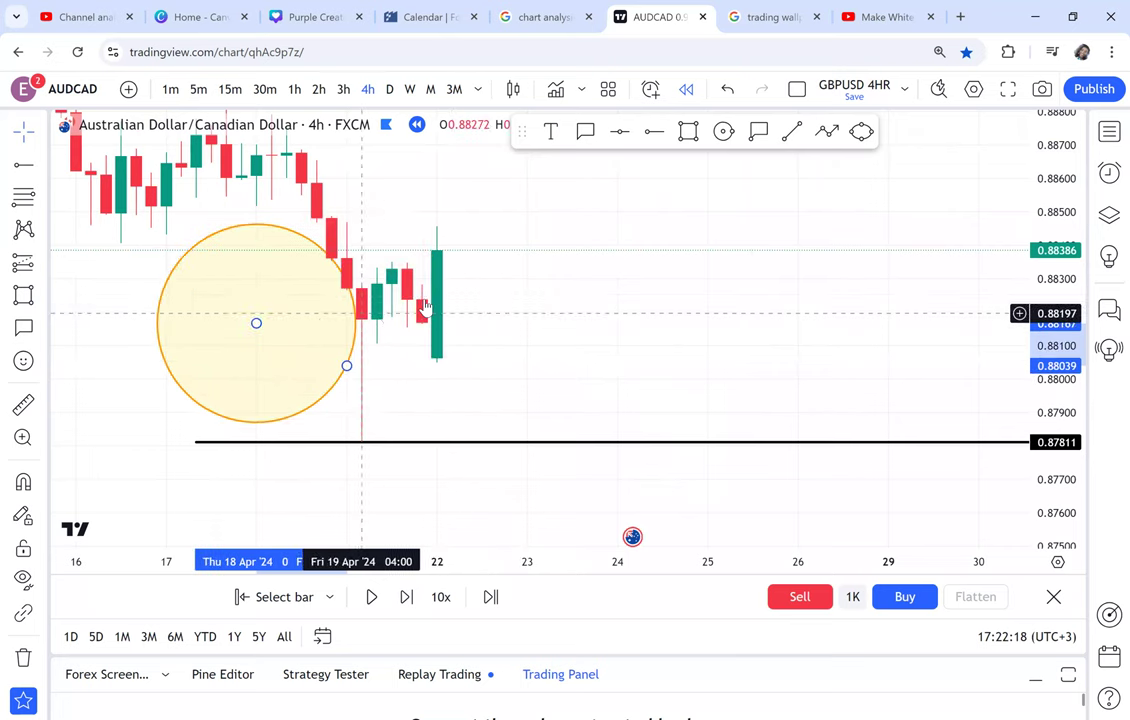
pyautogui.moveTo(605, 272)
pyautogui.mouseDown()
pyautogui.moveTo(655, 346)
pyautogui.moveTo(654, 294)
pyautogui.mouseUp()
pyautogui.scroll(-1, 657, 346)
pyautogui.moveTo(519, 428); pyautogui.dragTo(580, 450)
# Step: Measure about 30 pips up from the green candle's close and draw a horizontal ray at that level, about 0.8870
pyautogui.click(23, 405)
pyautogui.click(520, 316)
pyautogui.click(546, 212)
pyautogui.click(654, 132)
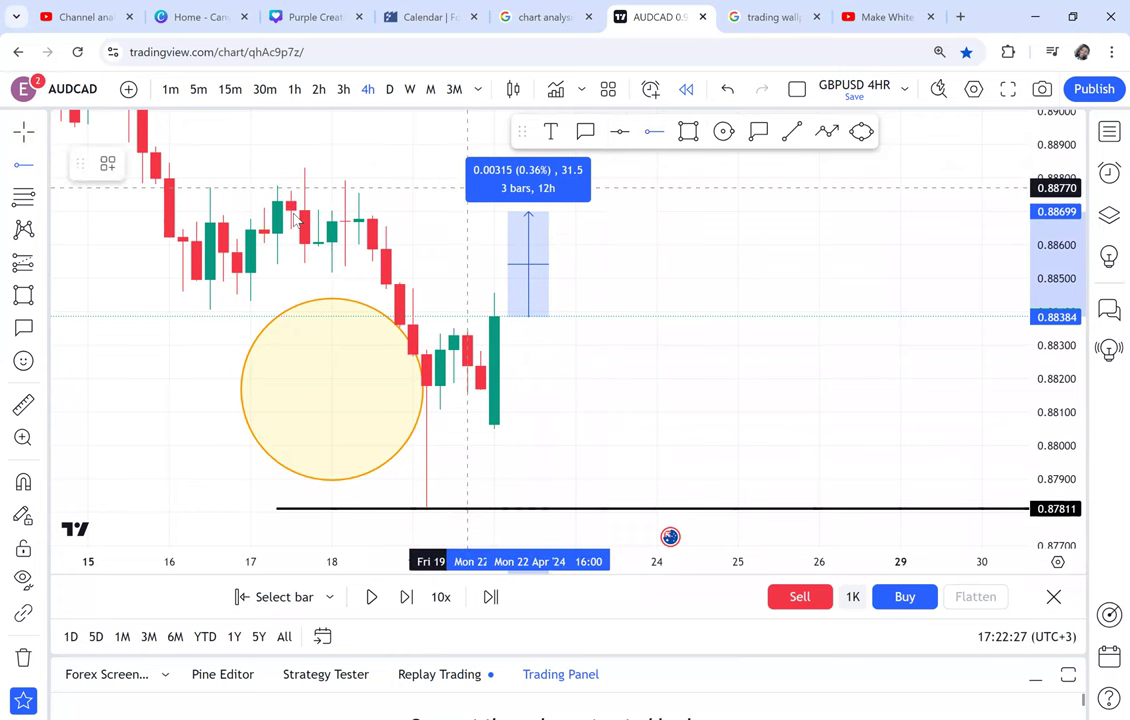
pyautogui.click(291, 212)
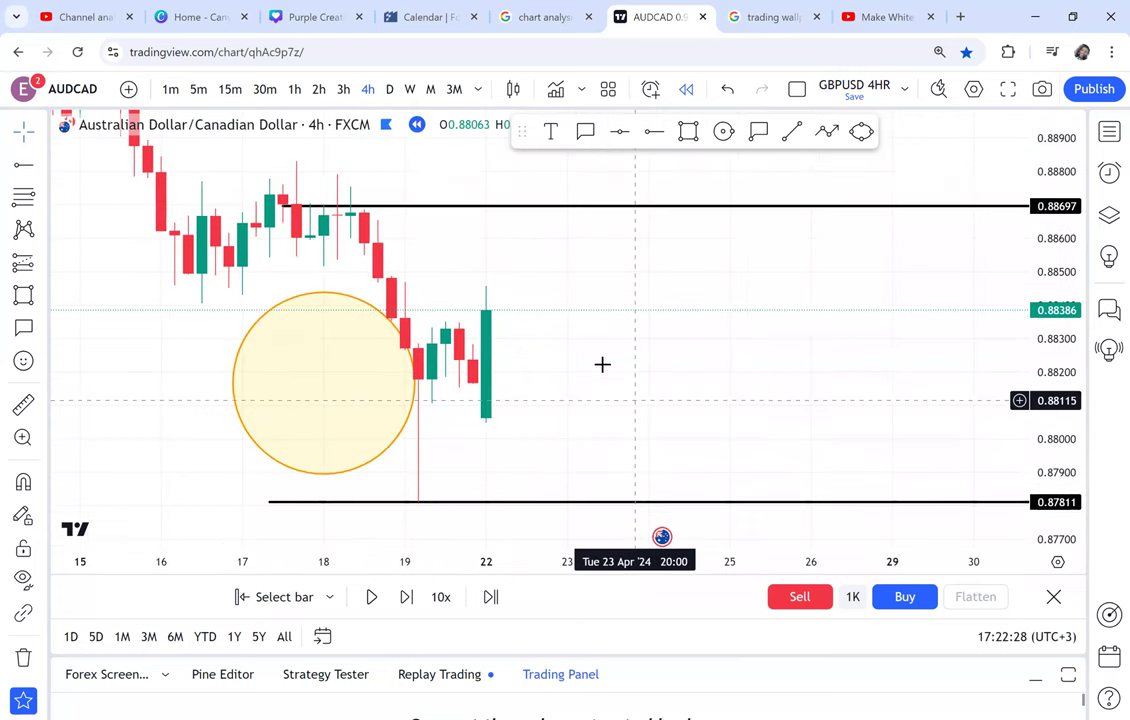
# Step: Measure the pip distance from the green candle's close down to its low
pyautogui.click(23, 410)
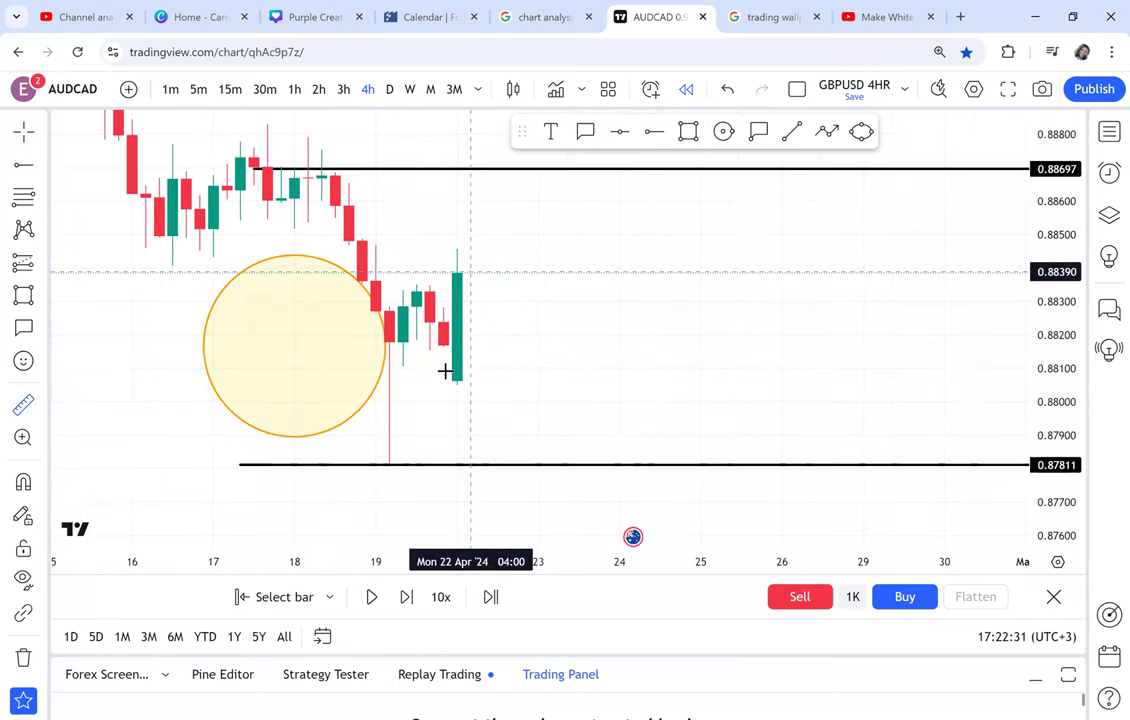
pyautogui.click(407, 384)
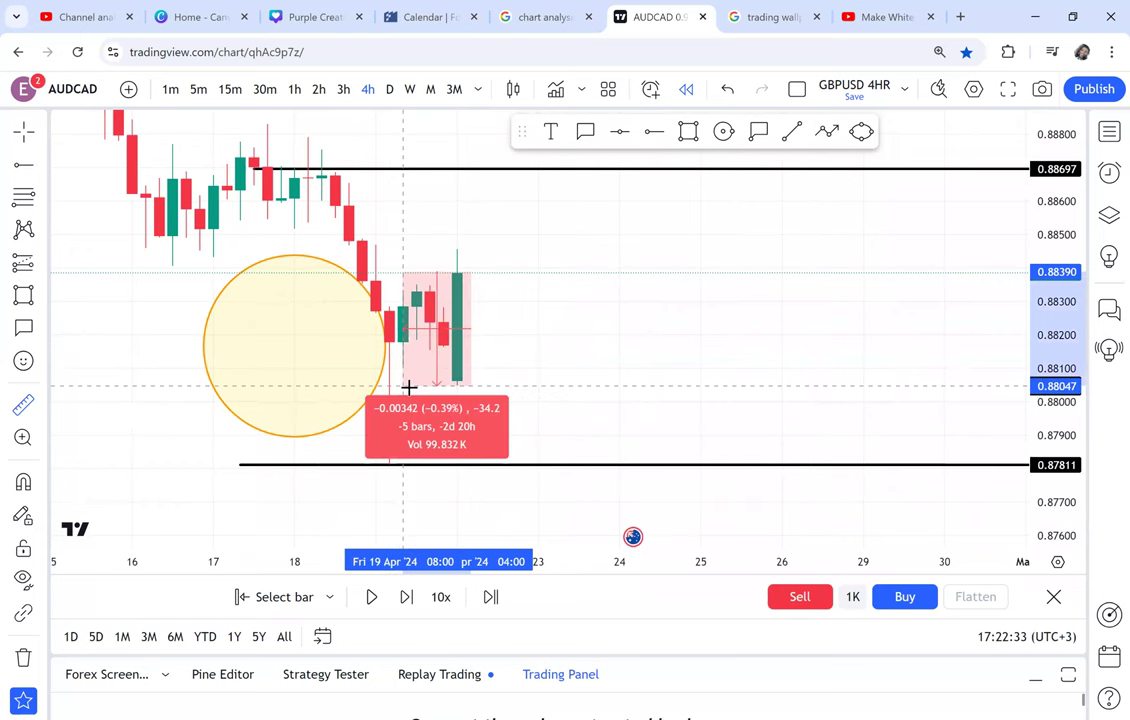
pyautogui.click(499, 382)
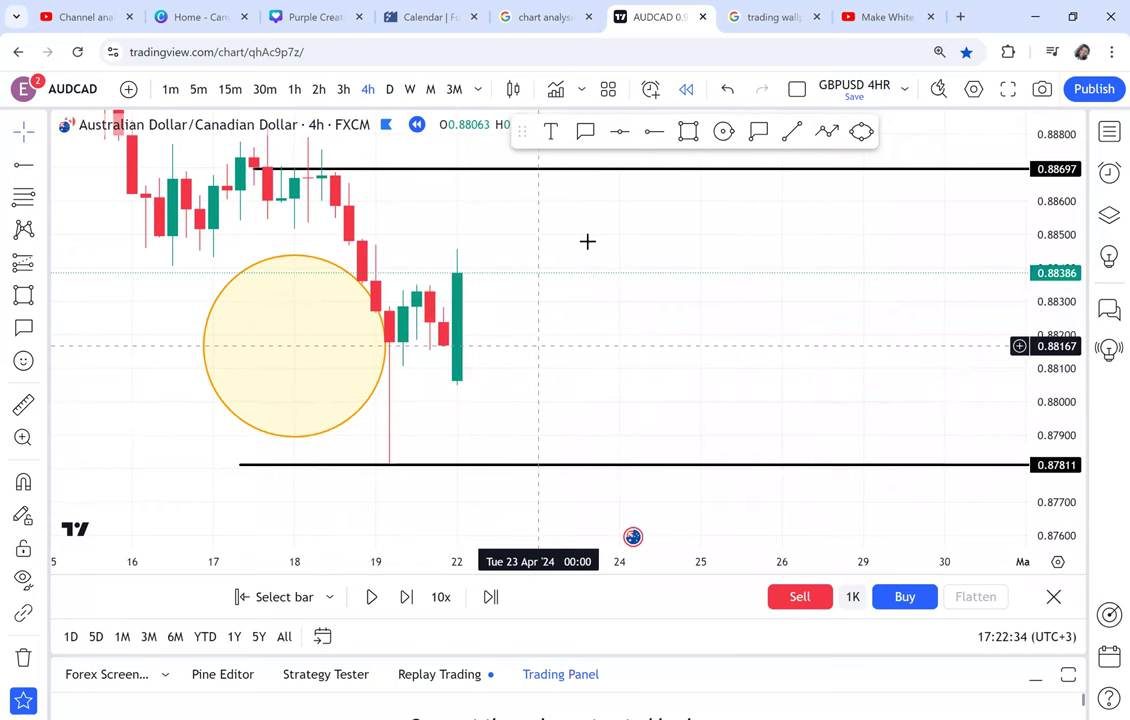
# Step: Try a red-filled rectangle beside the green candle, spanning about 0.8838 down to 0.8777, and delete it
pyautogui.click(688, 131)
pyautogui.click(472, 274)
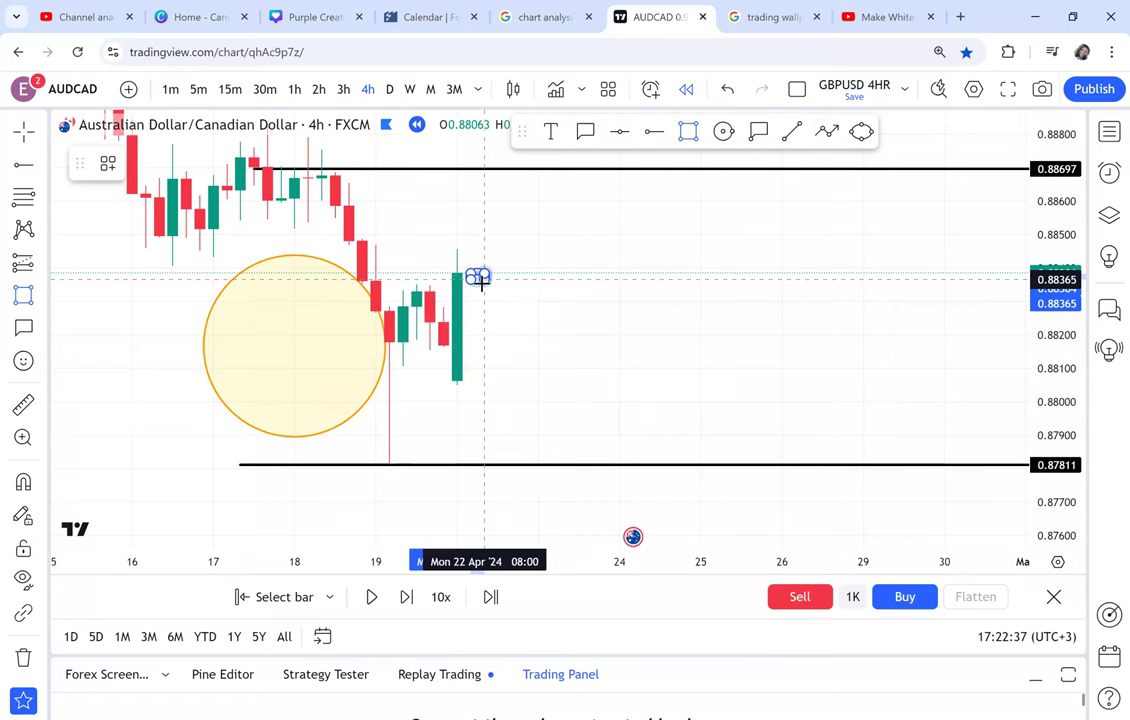
pyautogui.click(497, 389)
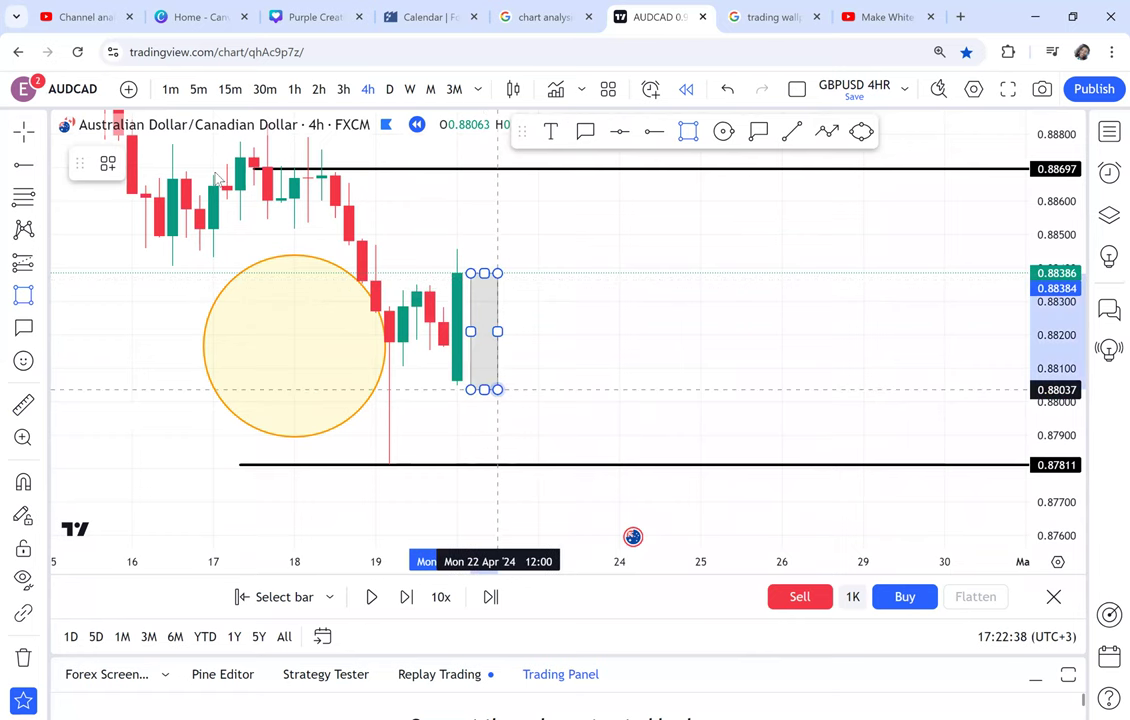
pyautogui.click(179, 163)
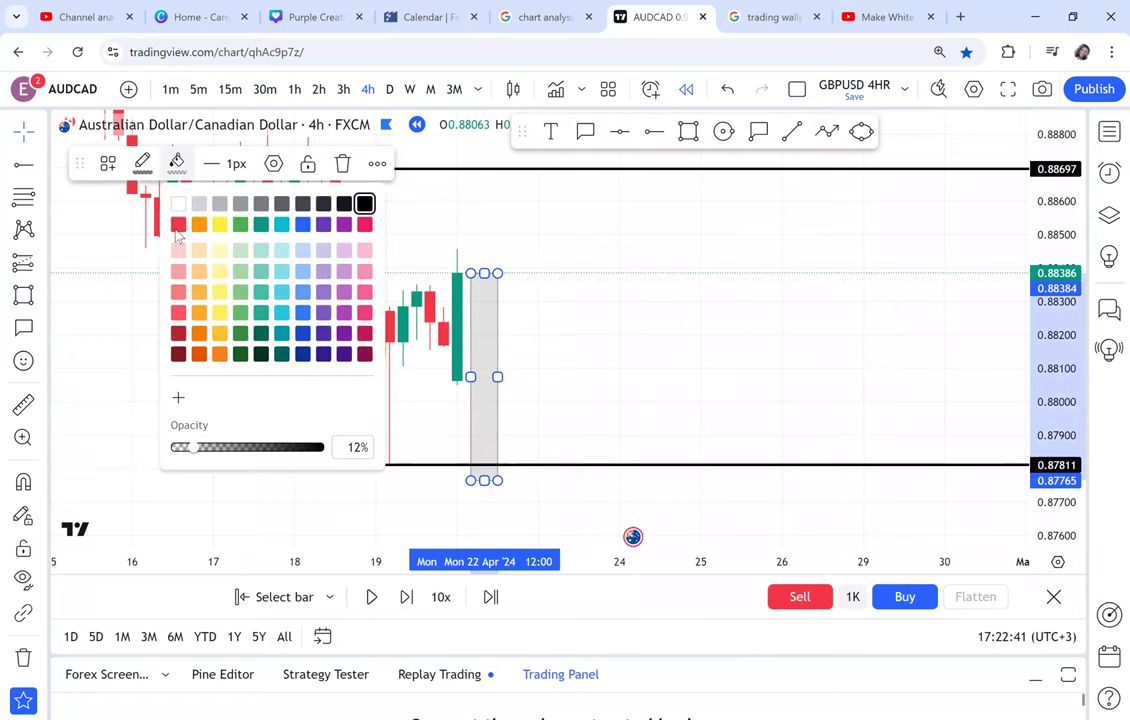
pyautogui.click(177, 226)
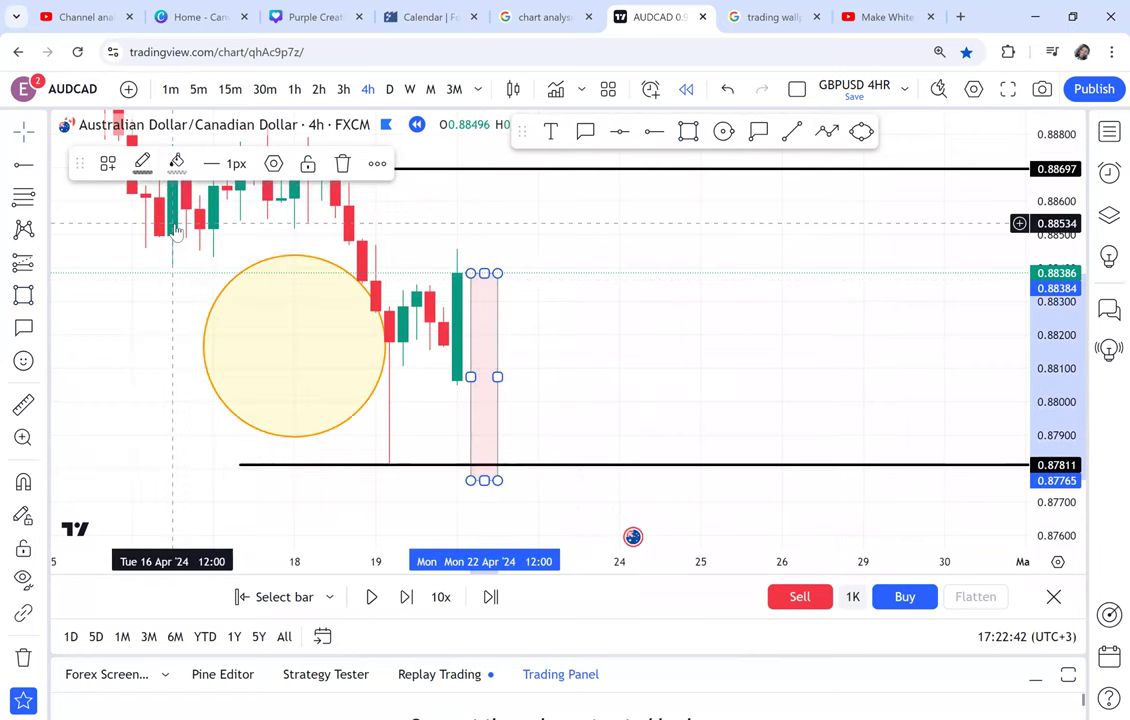
pyautogui.click(176, 164)
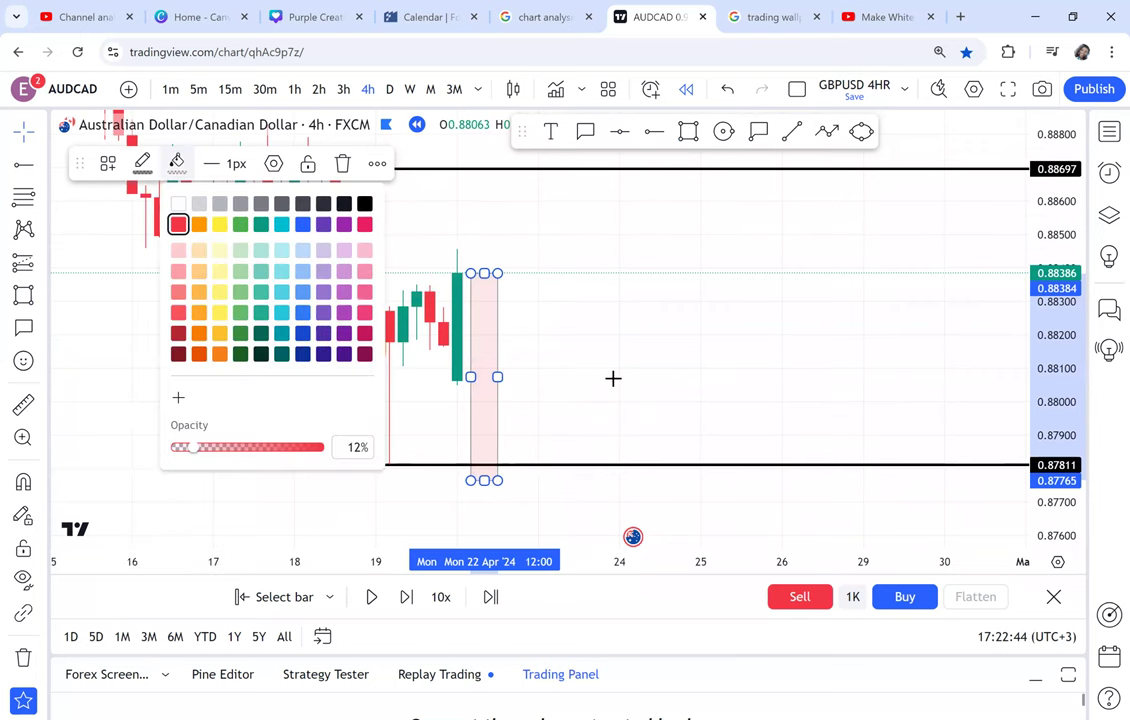
pyautogui.click(562, 389)
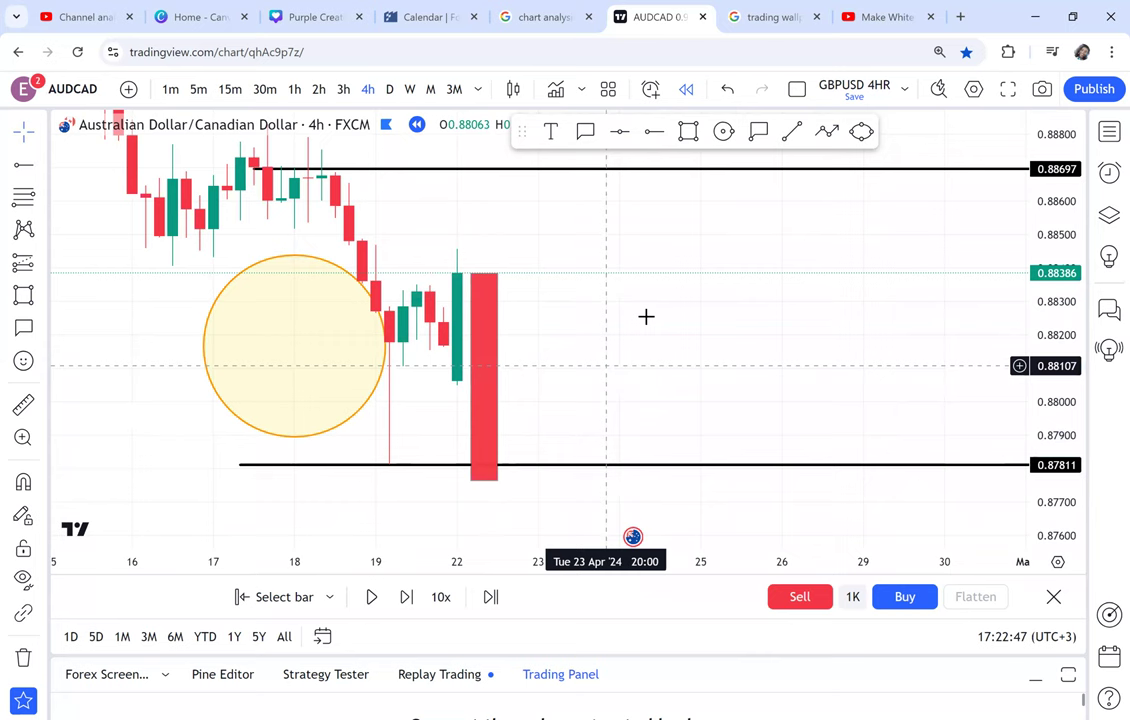
pyautogui.click(499, 398)
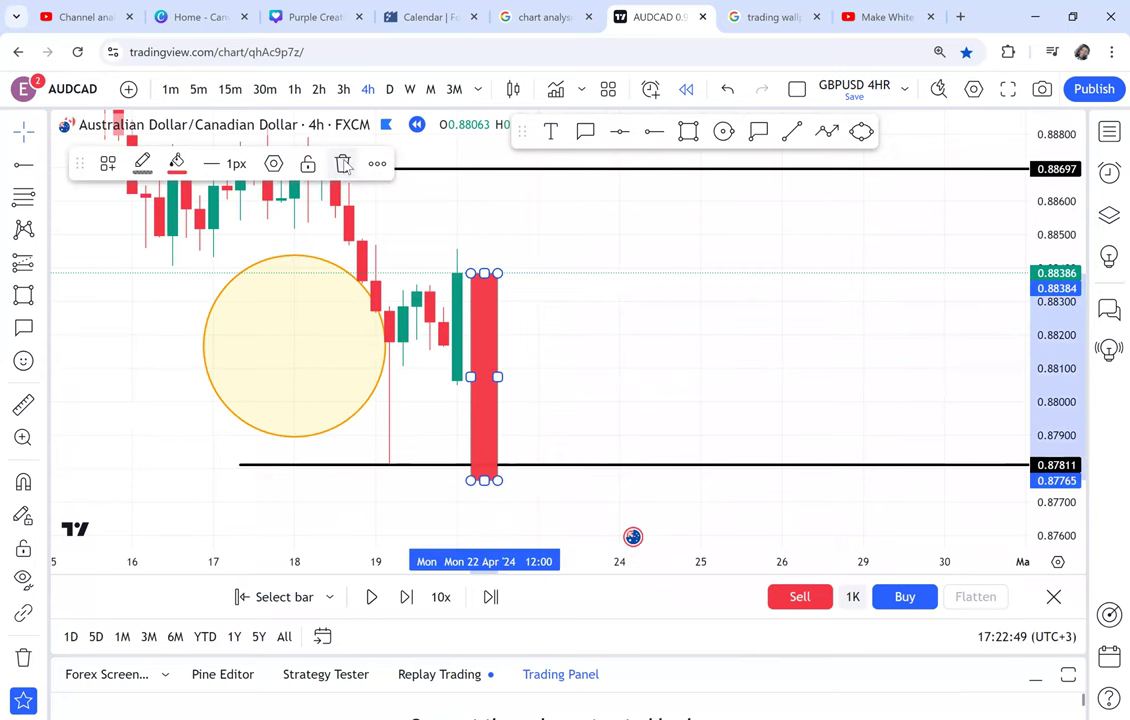
pyautogui.click(342, 161)
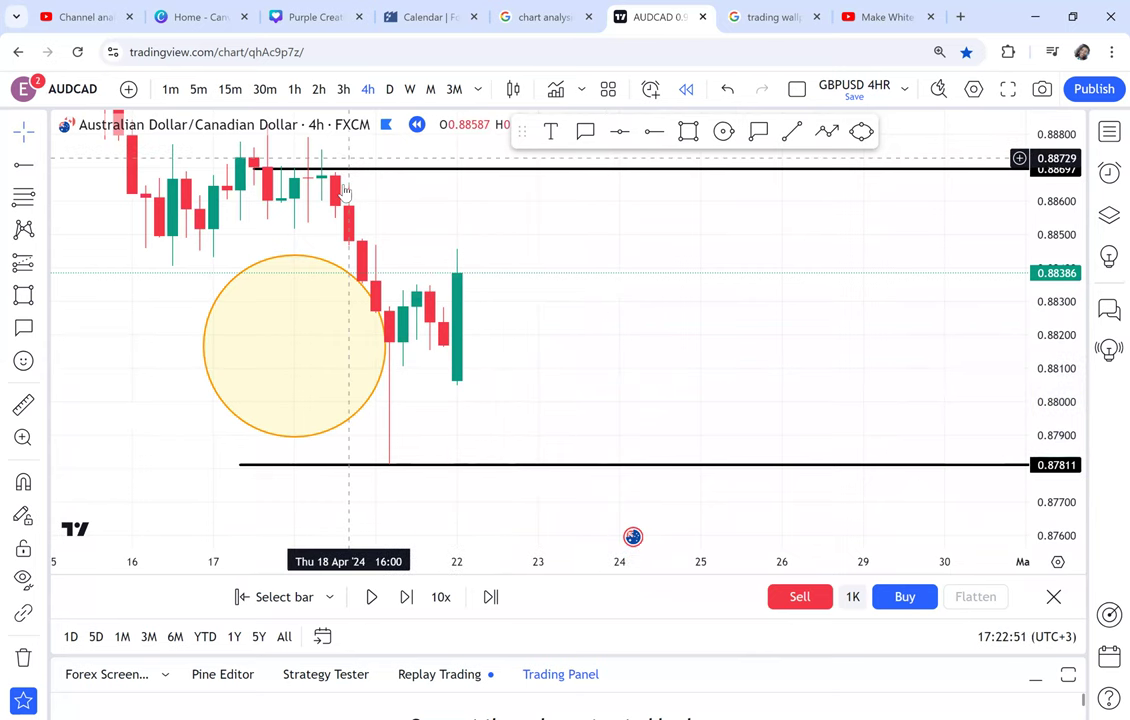
# Step: Place a long position with its entry at the green candle's close, about 0.8839, and its target at about 0.8869
pyautogui.moveTo(623, 307); pyautogui.dragTo(637, 352)
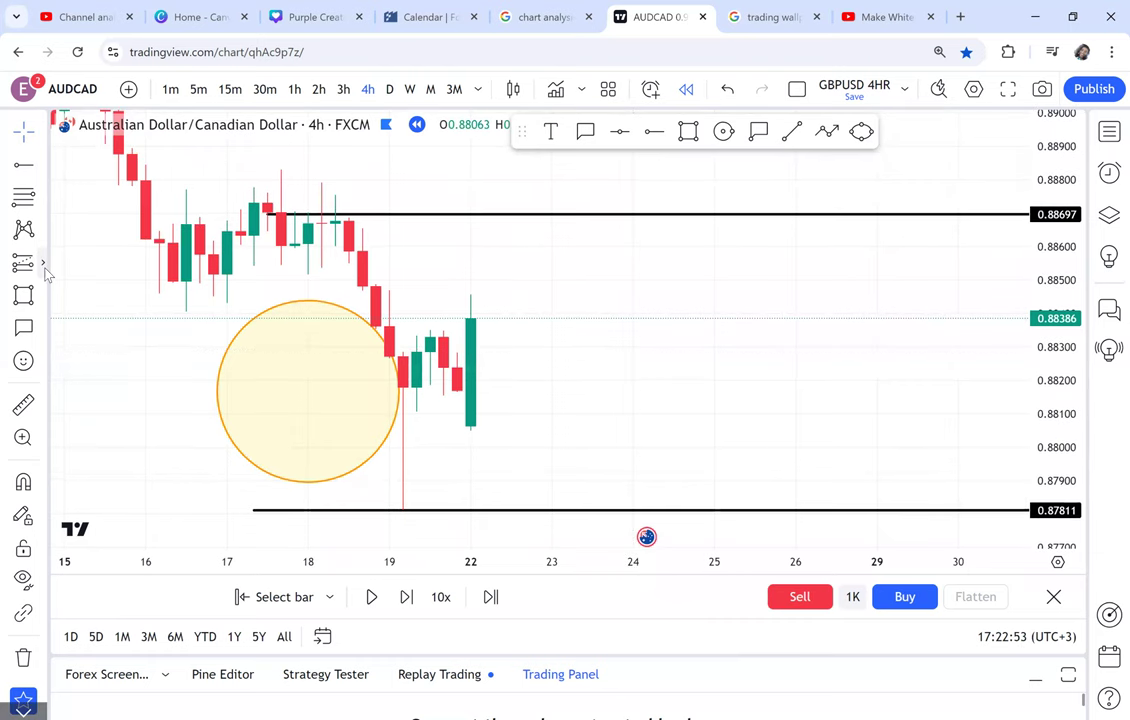
pyautogui.click(42, 262)
pyautogui.click(131, 232)
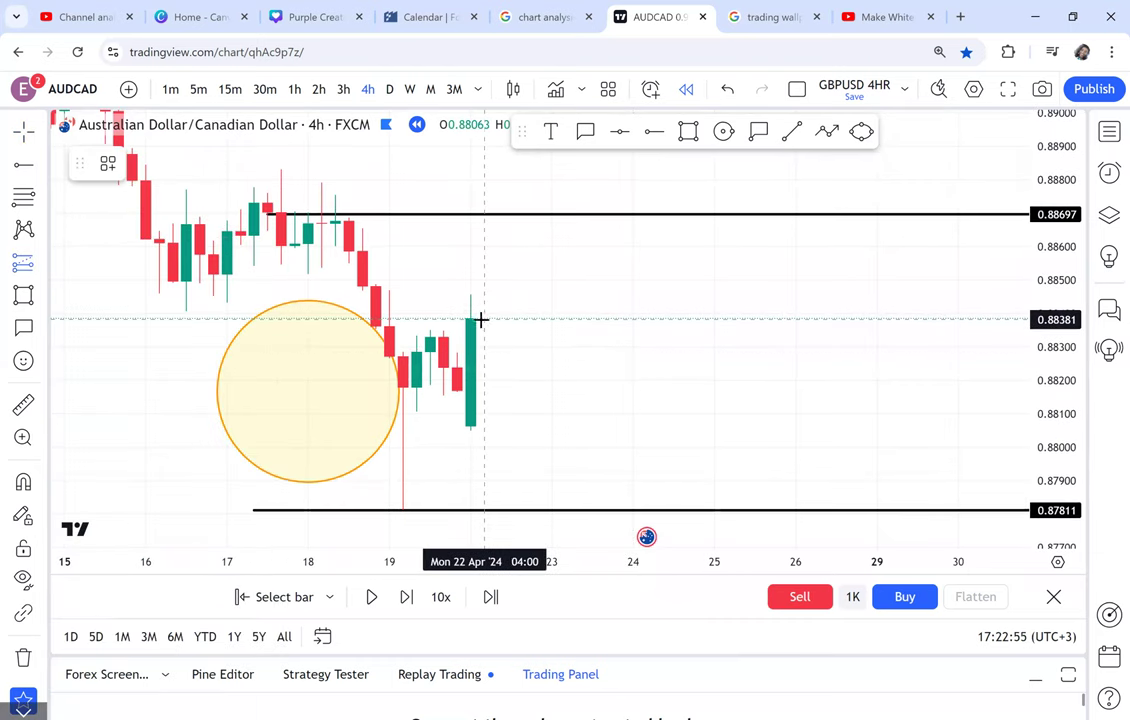
pyautogui.click(483, 318)
pyautogui.moveTo(484, 217); pyautogui.dragTo(484, 214)
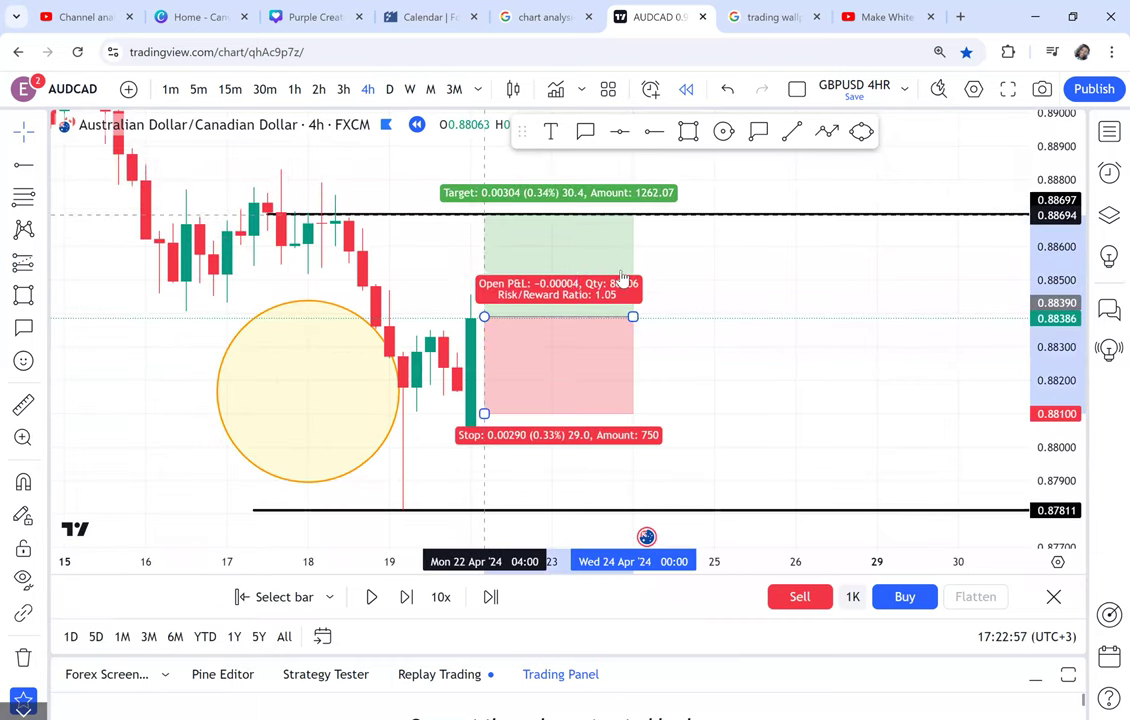
pyautogui.click(585, 441)
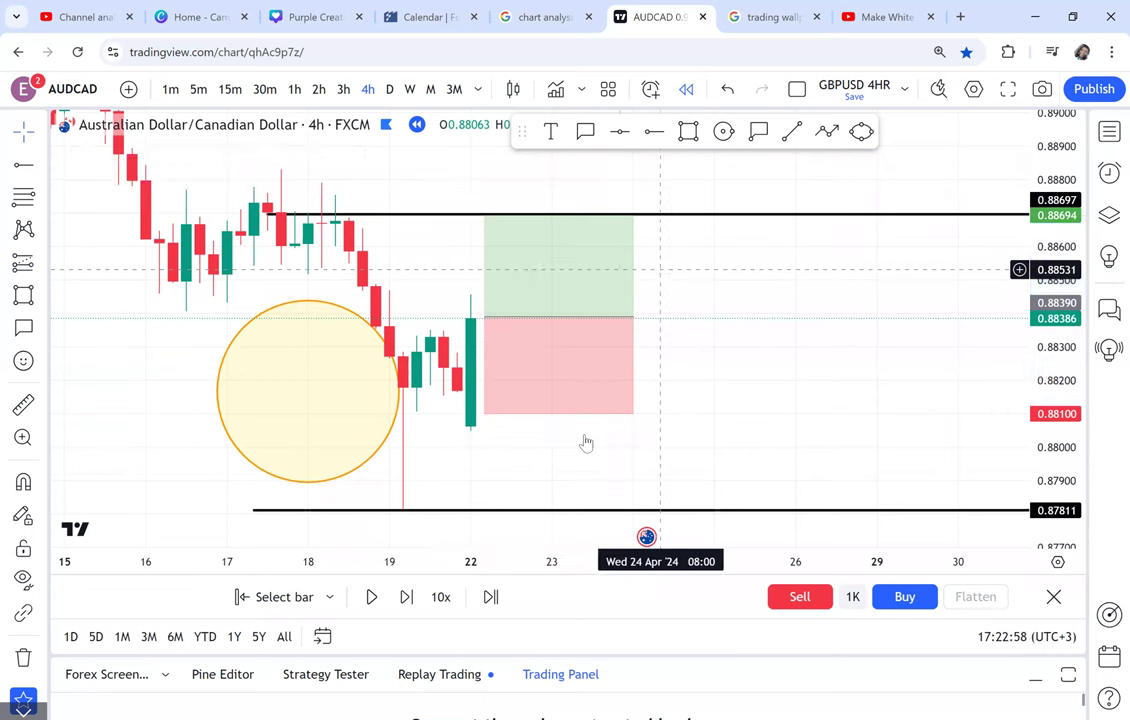
# Step: Advance the replay three bars and lower the long position's stop to the swing low, about 0.8782
pyautogui.click(407, 606)
pyautogui.click(407, 597)
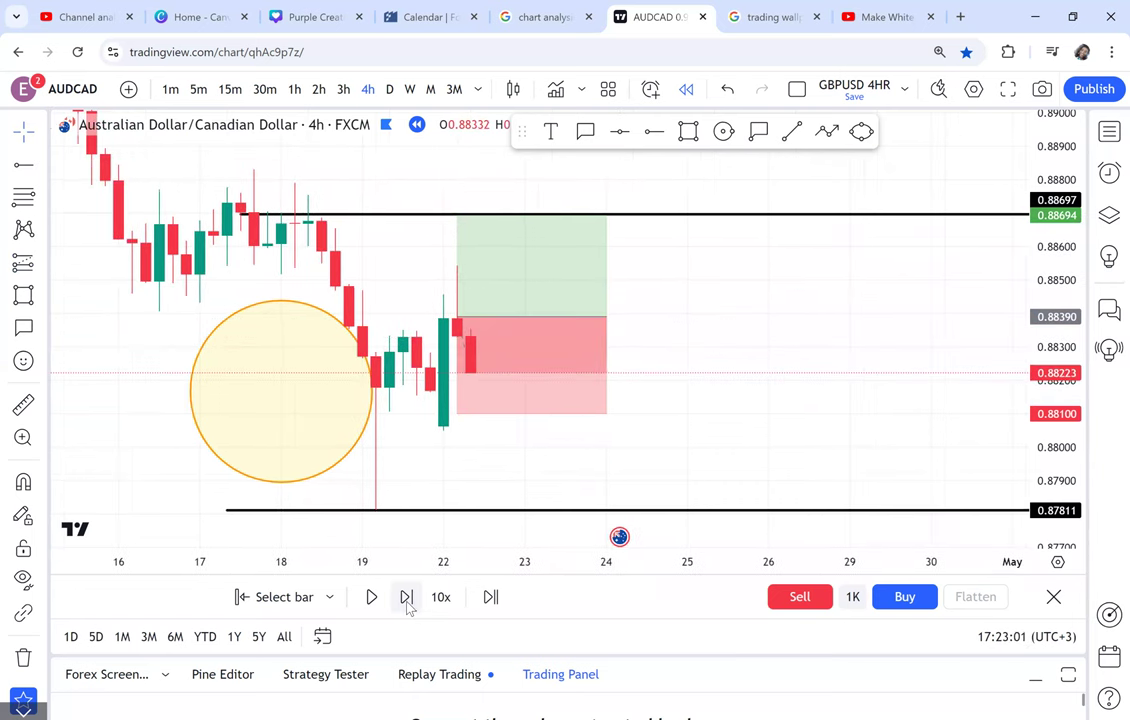
pyautogui.click(407, 598)
pyautogui.click(446, 405)
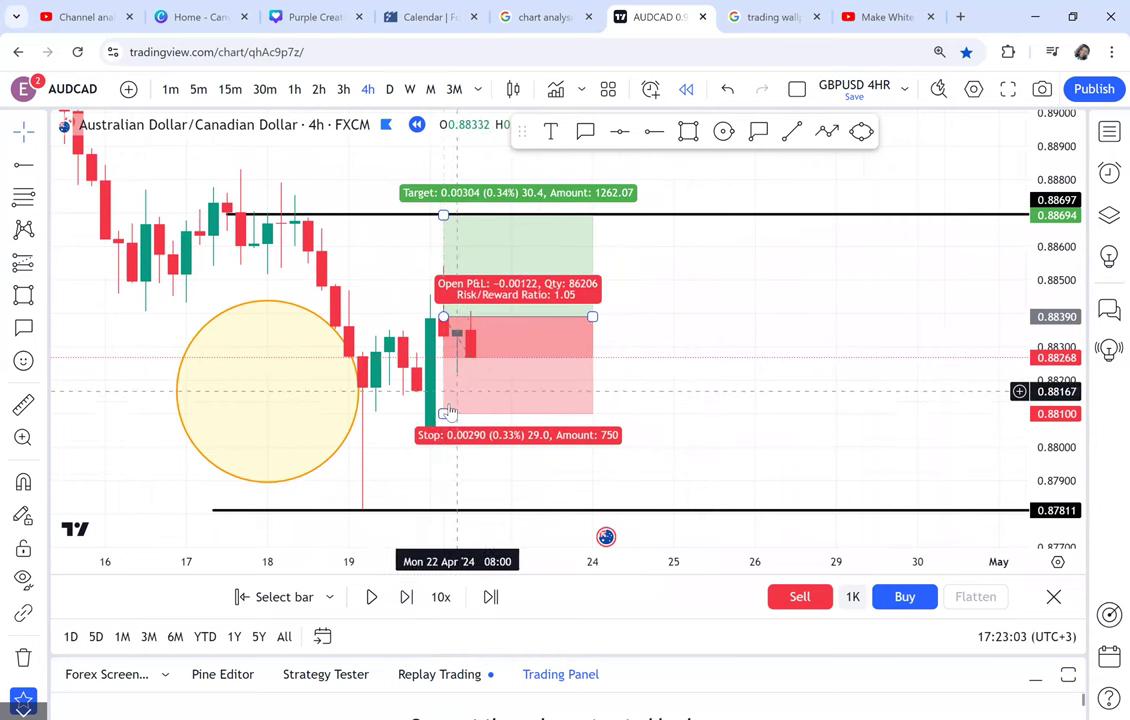
pyautogui.moveTo(433, 474); pyautogui.dragTo(433, 528)
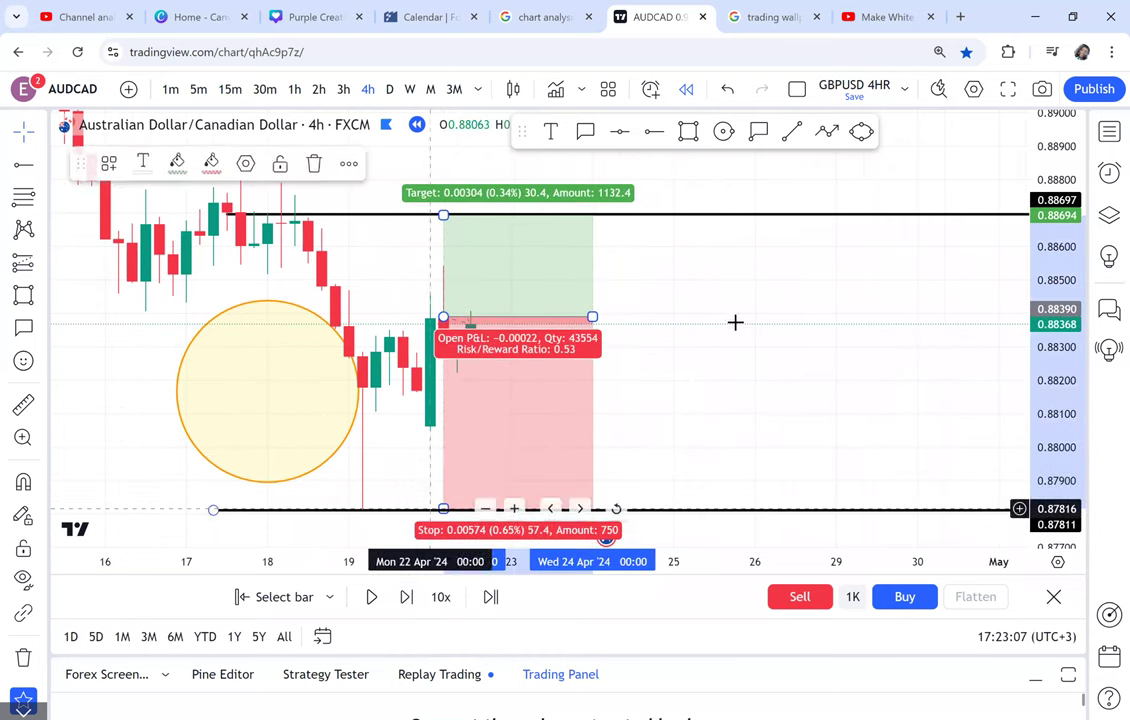
pyautogui.click(734, 320)
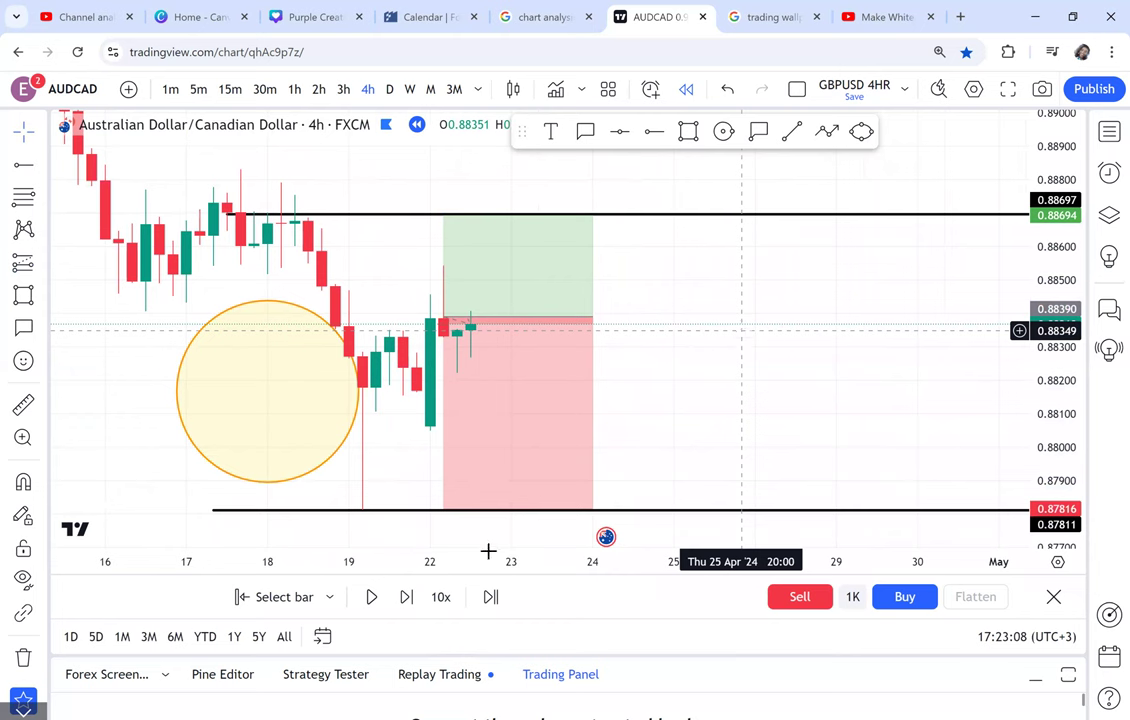
# Step: Advance the replay bar by bar until price reaches the long position's target ray
pyautogui.click(406, 598)
pyautogui.click(406, 598)
pyautogui.click(406, 598)
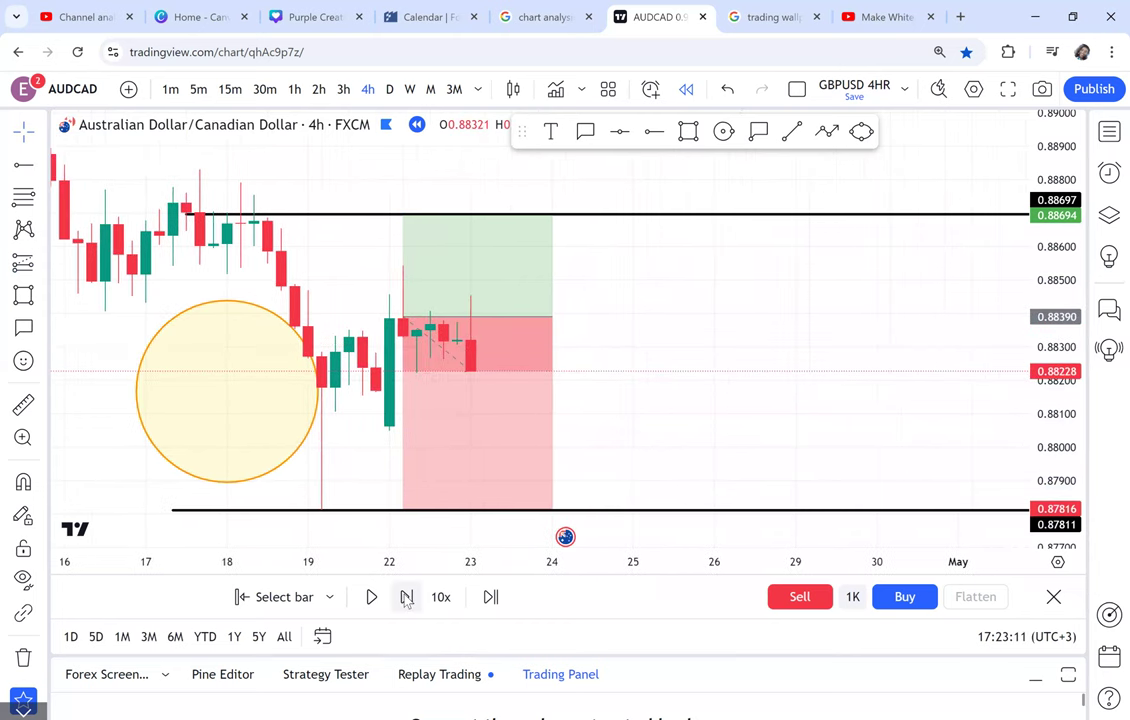
pyautogui.click(406, 598)
pyautogui.click(406, 598)
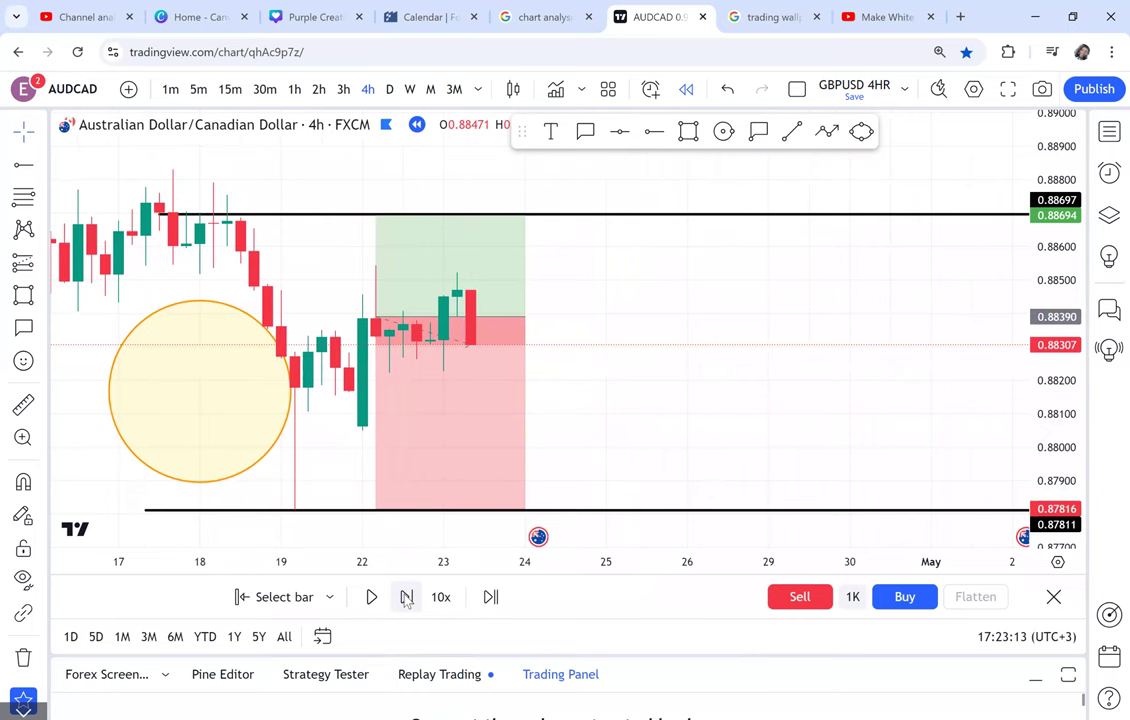
pyautogui.click(406, 598)
pyautogui.click(406, 598)
pyautogui.click(406, 598)
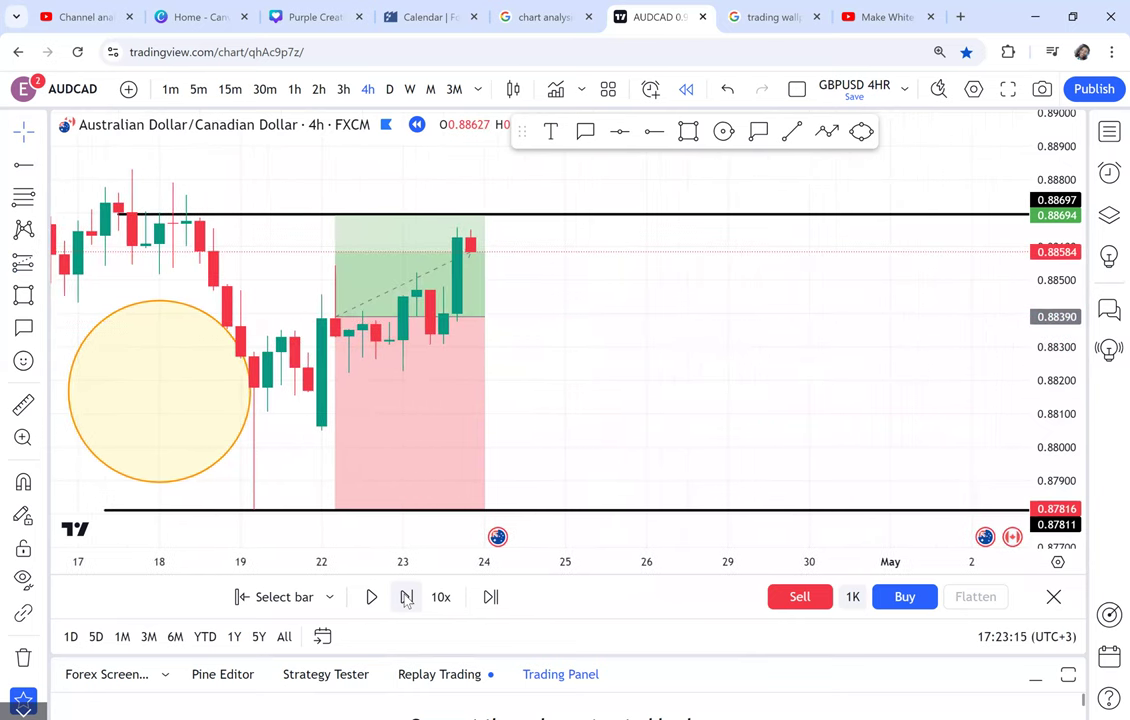
pyautogui.click(406, 598)
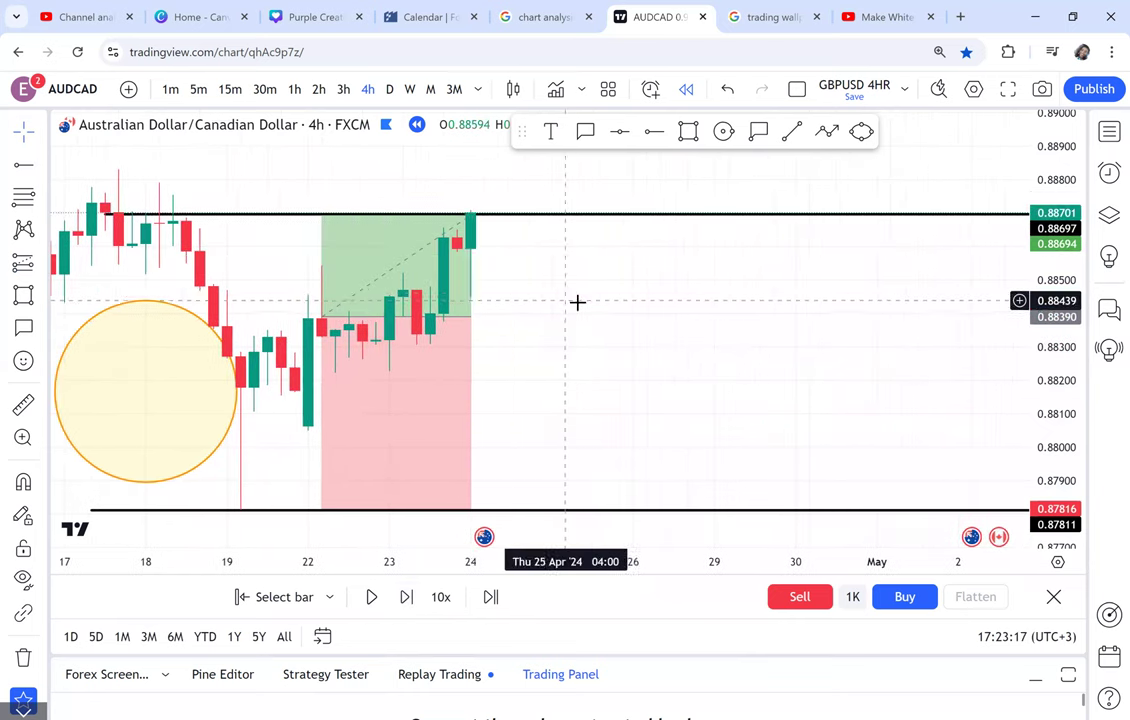
# Step: Measure the pip distance from the close to the low of the large green entry candle before the long position
pyautogui.scroll(-3, 588, 313)
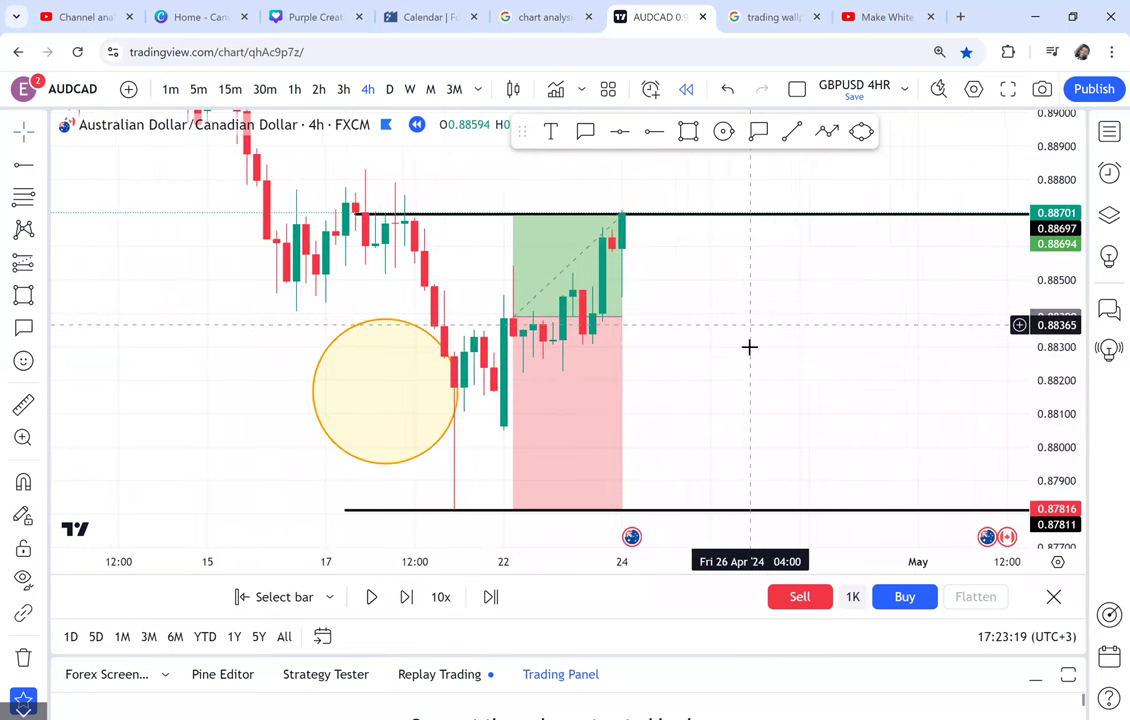
pyautogui.moveTo(724, 376); pyautogui.dragTo(665, 381)
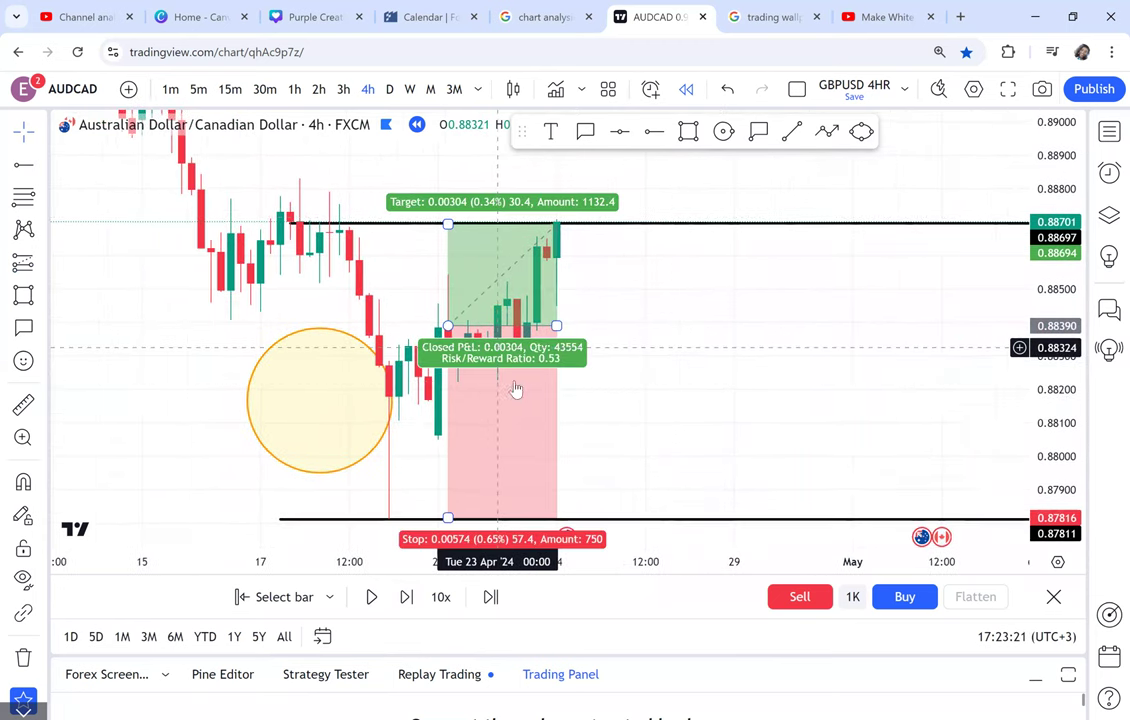
pyautogui.click(23, 406)
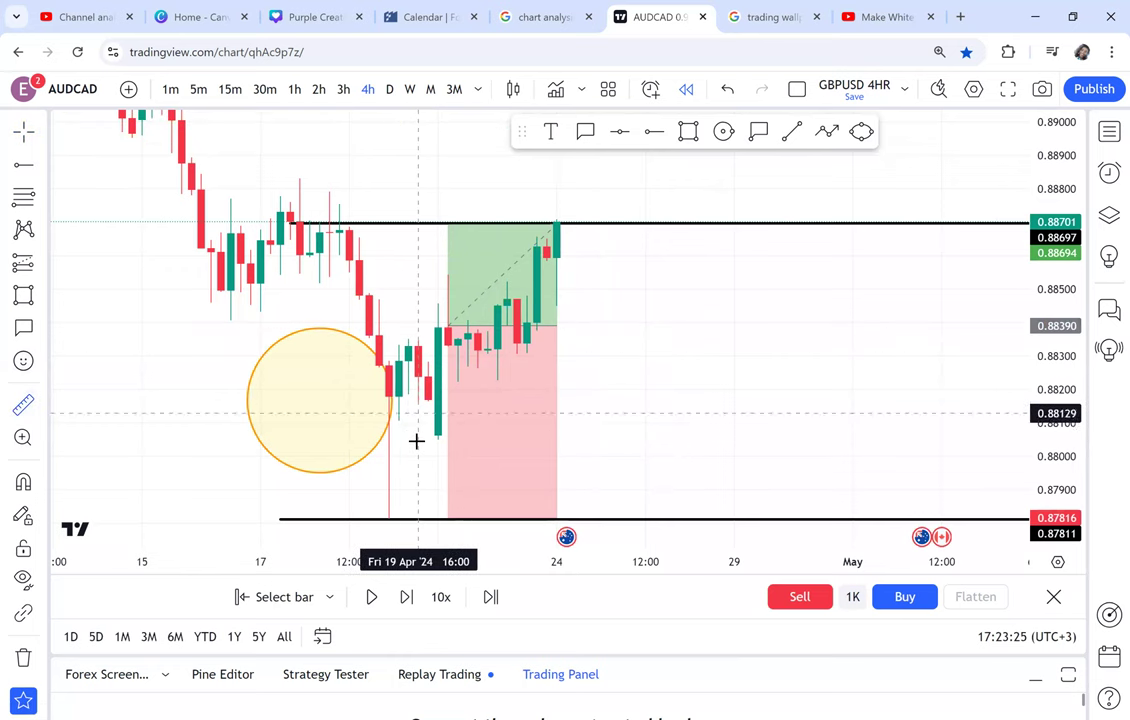
pyautogui.click(418, 328)
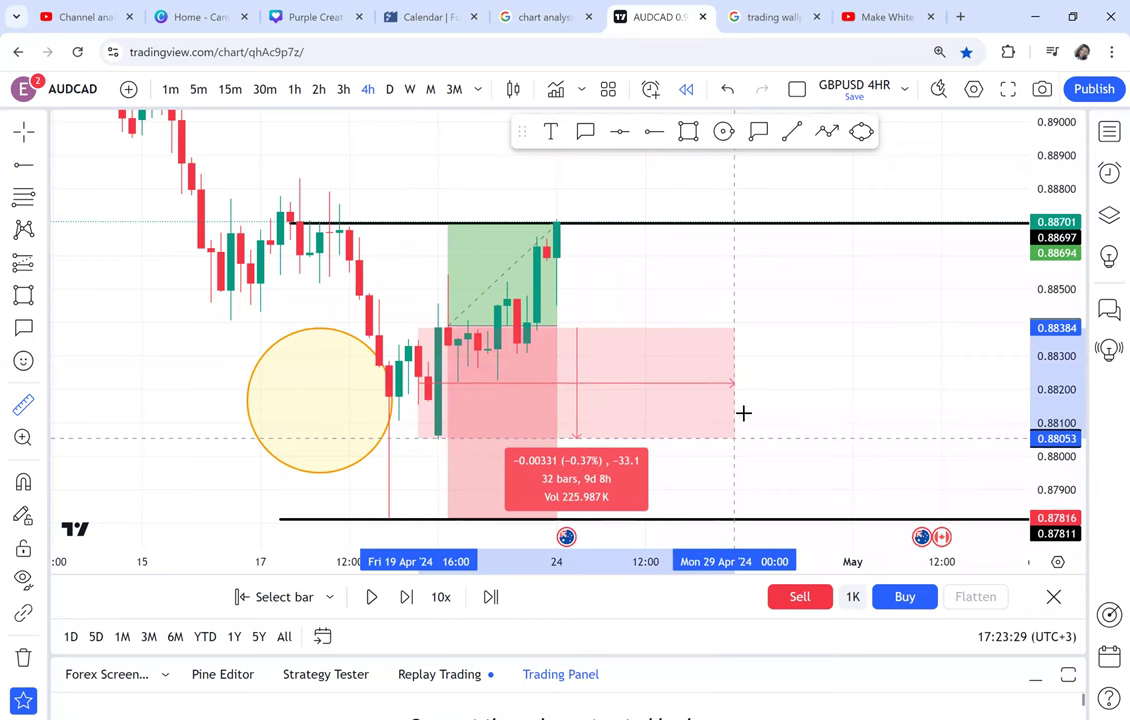
pyautogui.press('Escape')
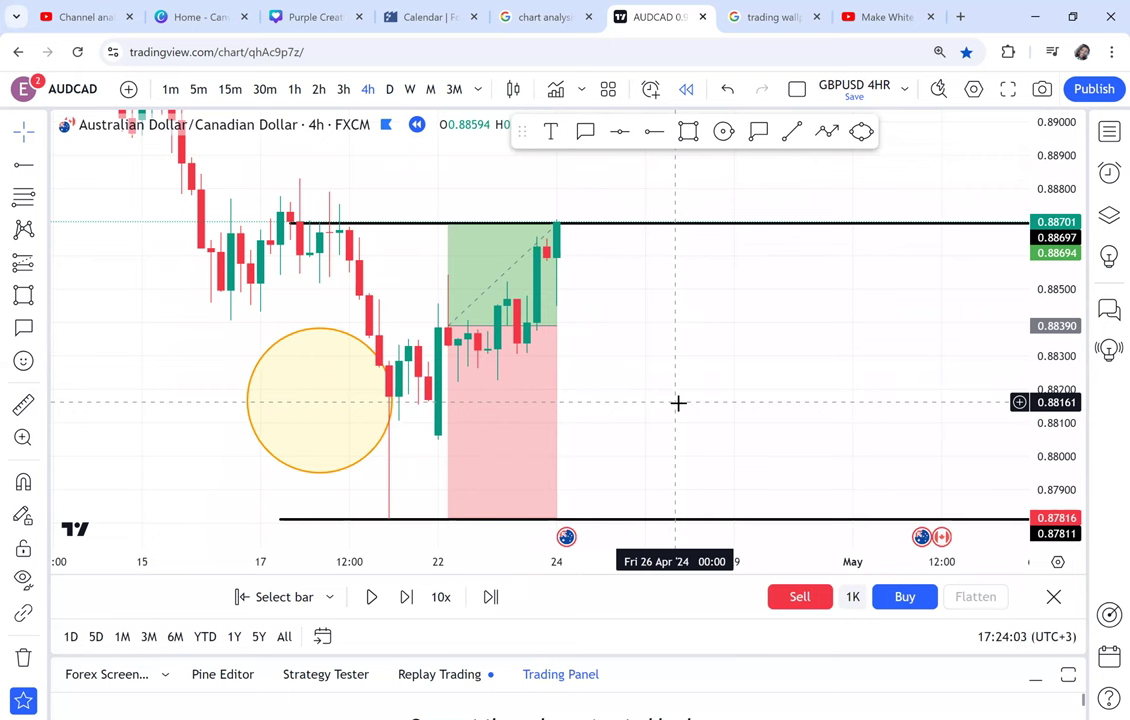
# Step: Switch to the daily timeframe and restart the replay at the circled hammer candle of 18 Aug '23
pyautogui.click(390, 92)
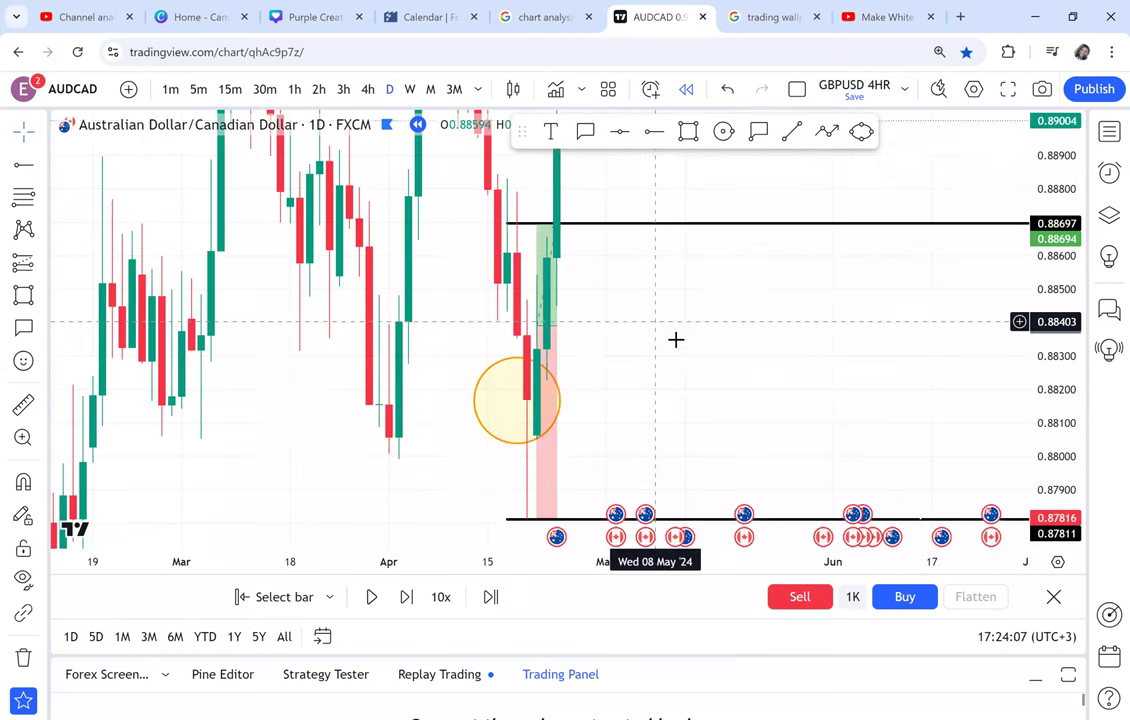
pyautogui.scroll(-4, 676, 338)
pyautogui.moveTo(1063, 212); pyautogui.dragTo(970, 621)
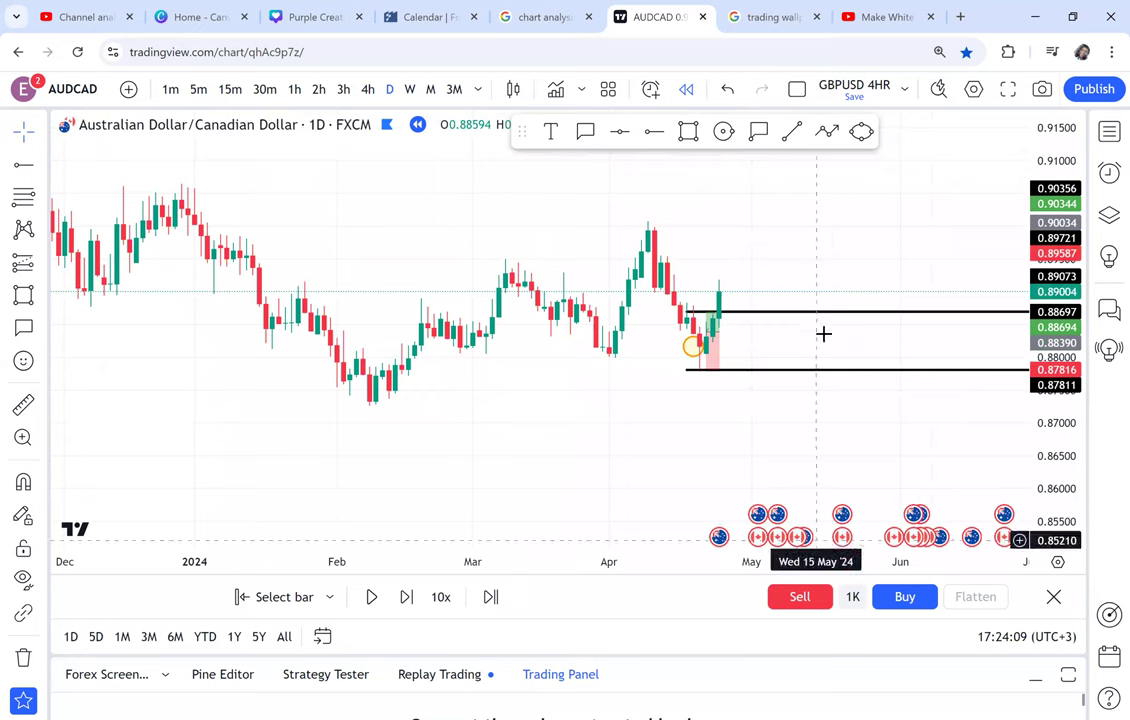
pyautogui.scroll(-4, 754, 350)
pyautogui.moveTo(740, 387); pyautogui.dragTo(945, 345)
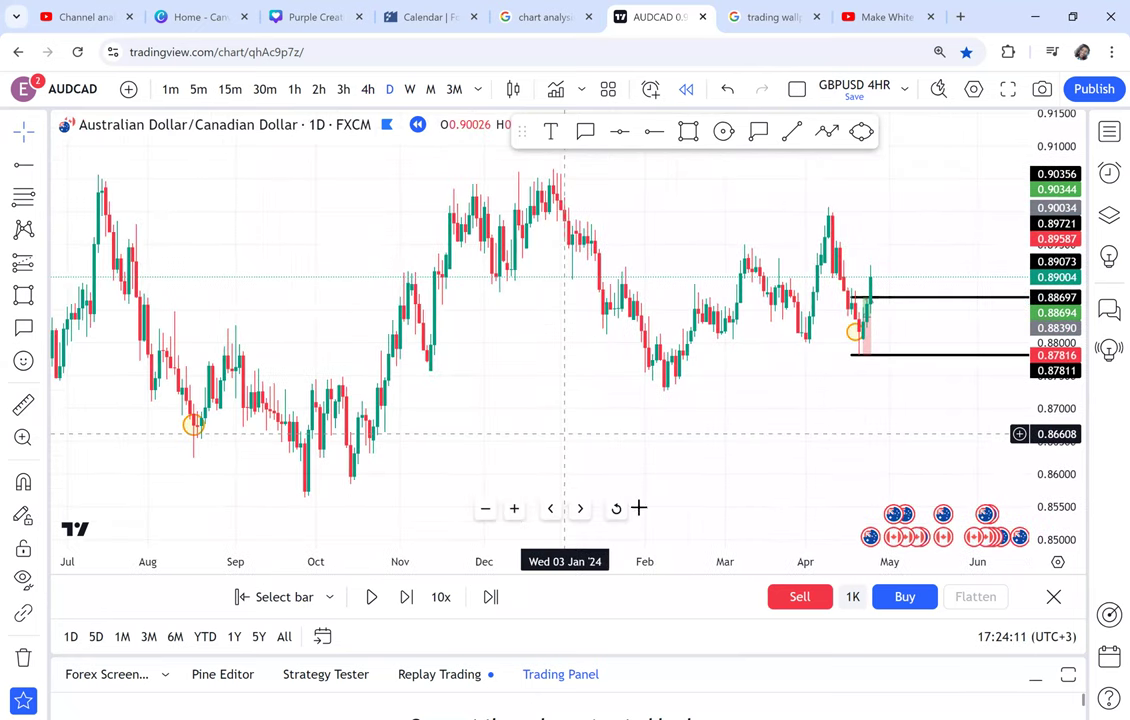
pyautogui.click(284, 597)
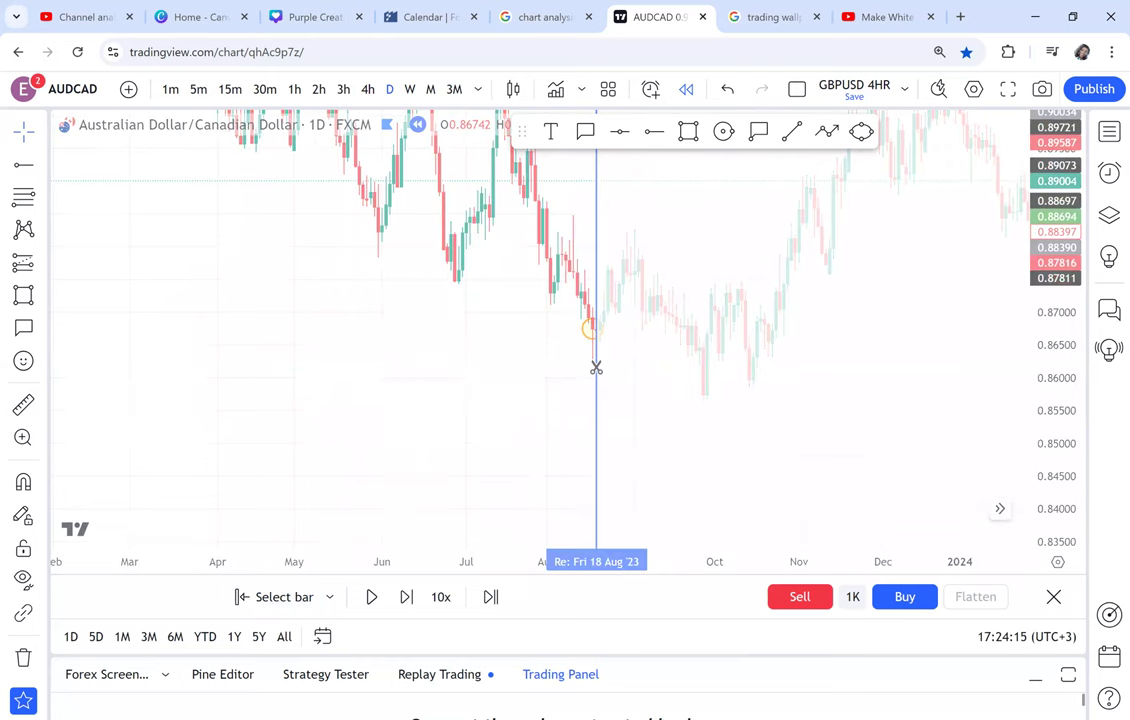
pyautogui.click(596, 368)
# Step: Enlarge the circle around the daily hammer candle so it spans about 0.8632 to 0.8745
pyautogui.scroll(5, 593, 368)
pyautogui.moveTo(741, 430); pyautogui.dragTo(380, 436)
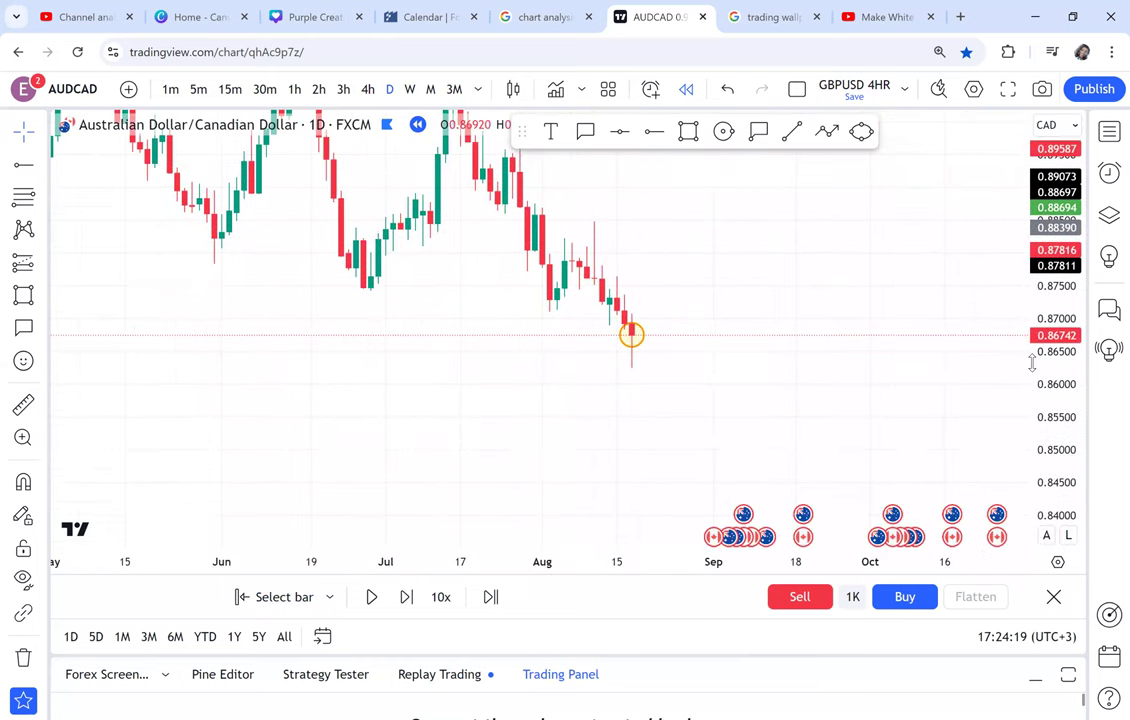
pyautogui.scroll(3, 781, 419)
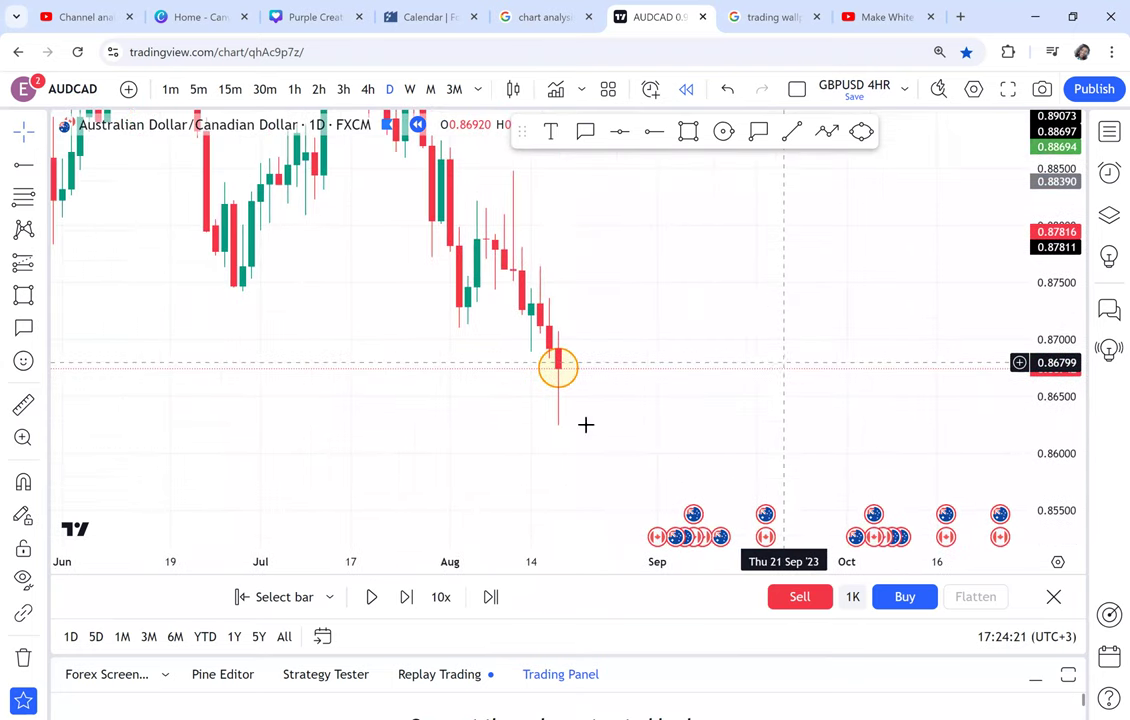
pyautogui.scroll(2, 529, 373)
pyautogui.moveTo(481, 362)
pyautogui.mouseDown()
pyautogui.moveTo(480, 331)
pyautogui.moveTo(481, 345)
pyautogui.mouseUp()
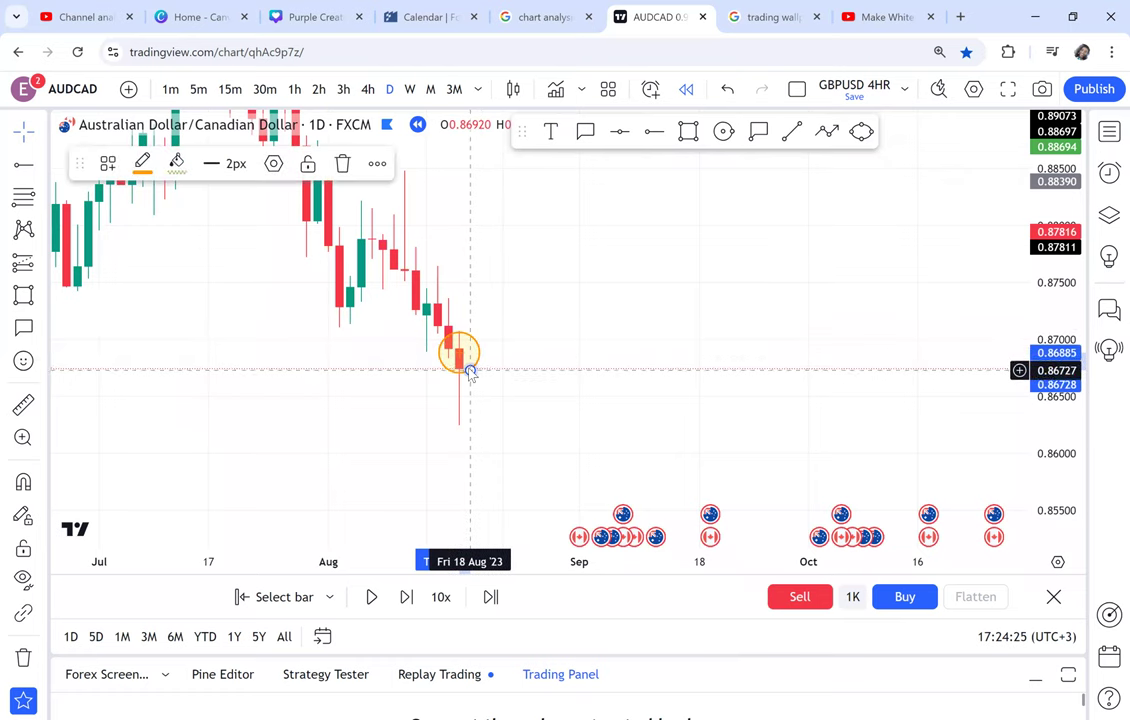
pyautogui.moveTo(648, 325); pyautogui.dragTo(865, 338)
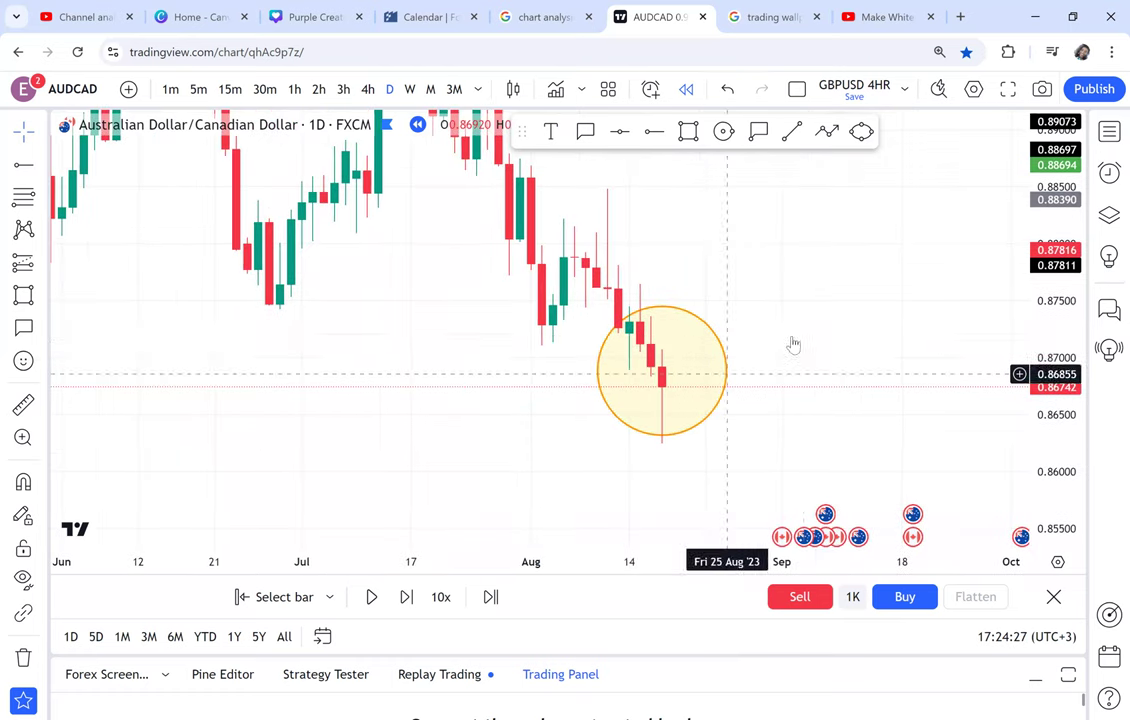
# Step: Draw a support-zone rectangle from about 0.8639 down to 0.8597, reaching from 29 Sep '22 to 26 Sep '23
pyautogui.scroll(-6, 825, 335)
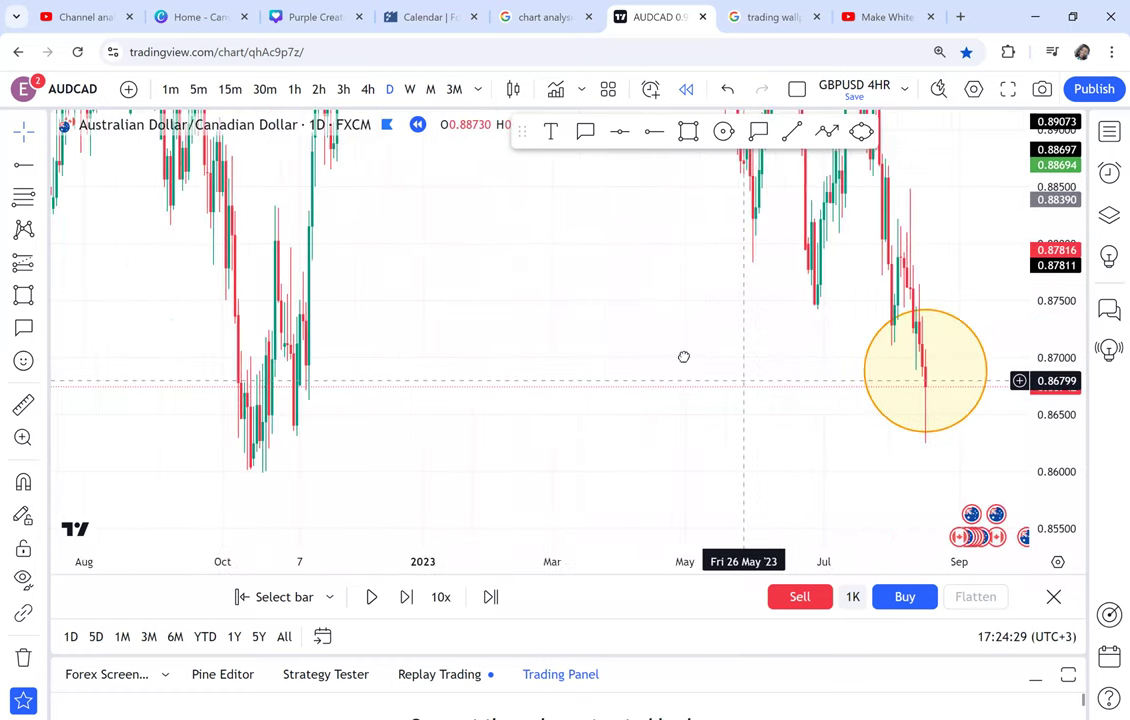
pyautogui.moveTo(684, 356); pyautogui.dragTo(644, 331)
pyautogui.click(688, 131)
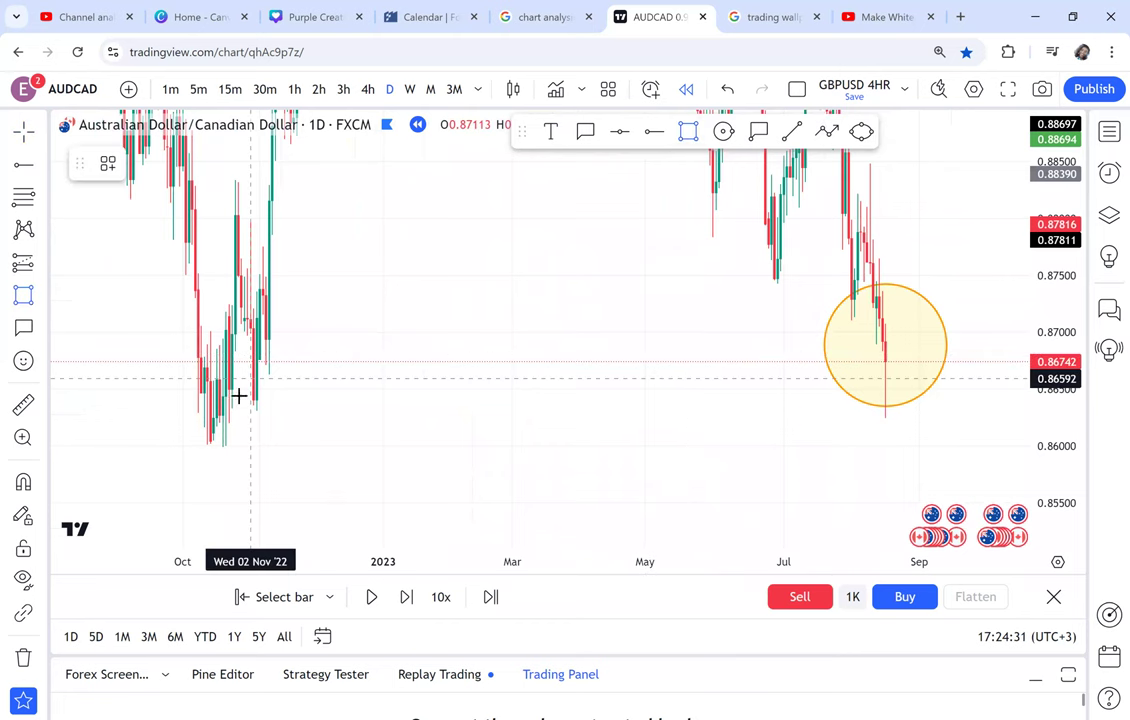
pyautogui.click(177, 401)
pyautogui.click(971, 449)
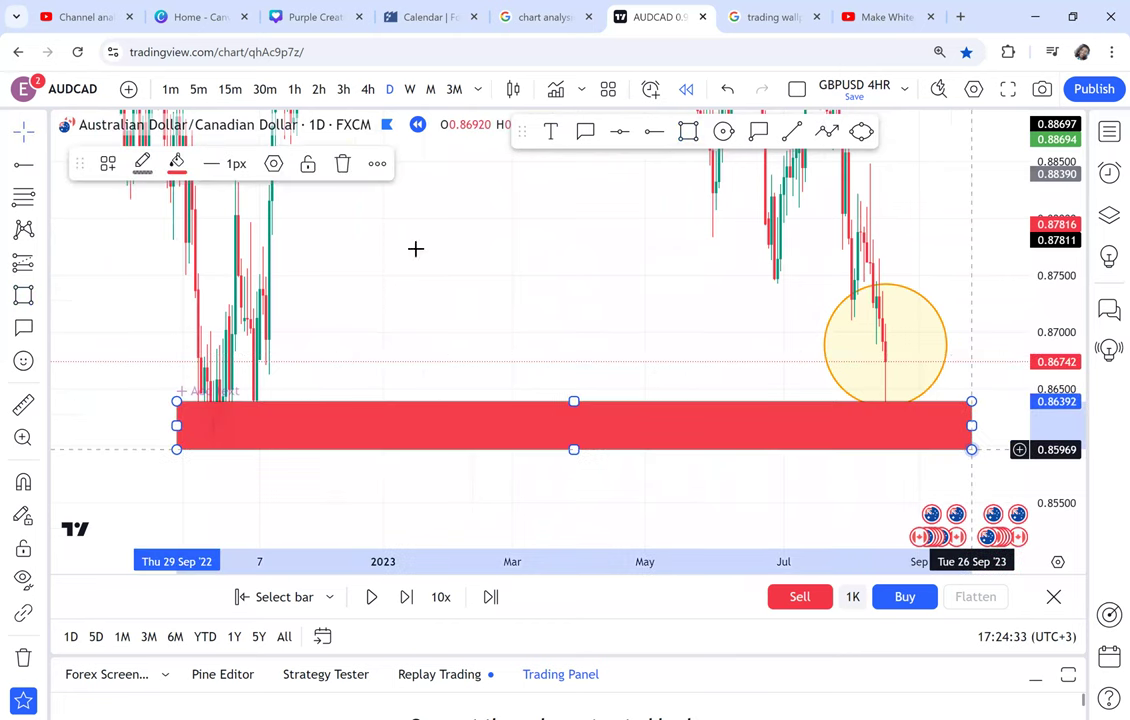
# Step: Give the support-zone rectangle a black fill at 21% opacity and delete it
pyautogui.click(176, 163)
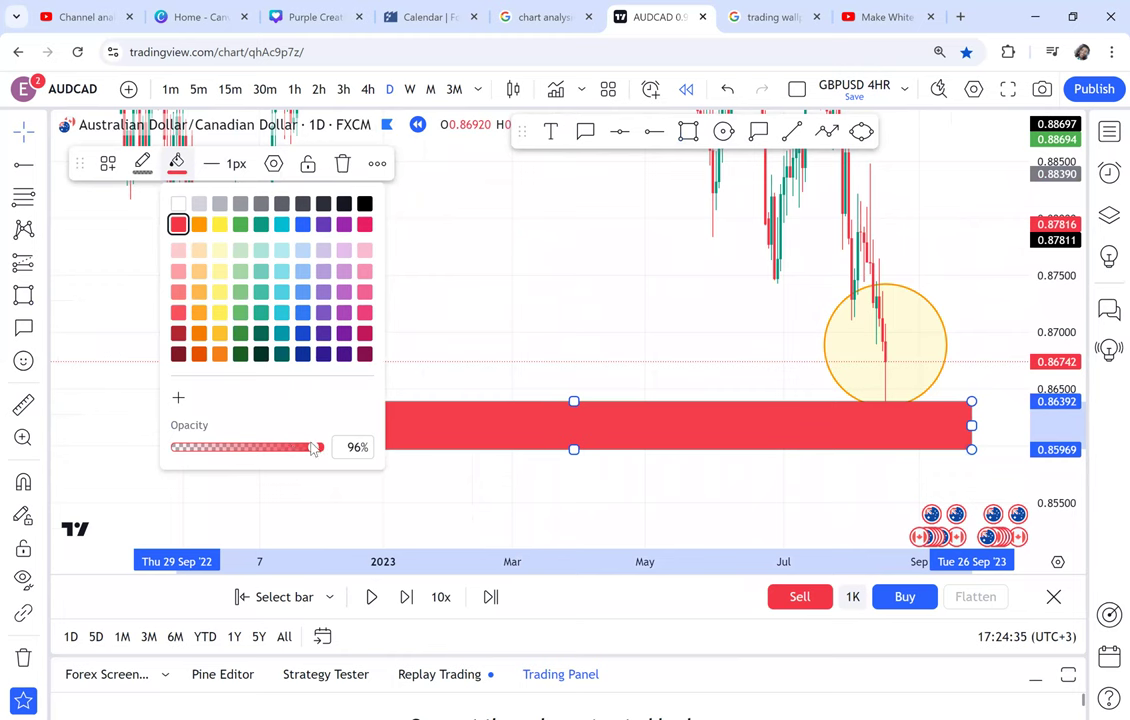
pyautogui.moveTo(230, 452); pyautogui.dragTo(209, 451)
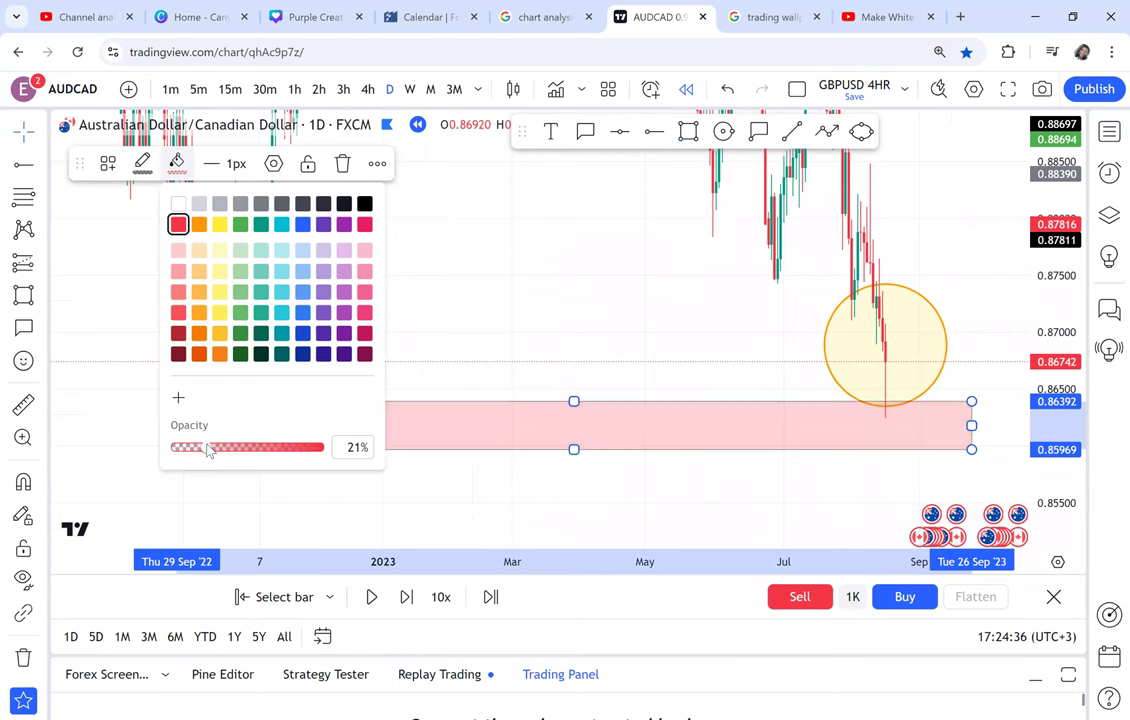
pyautogui.click(365, 204)
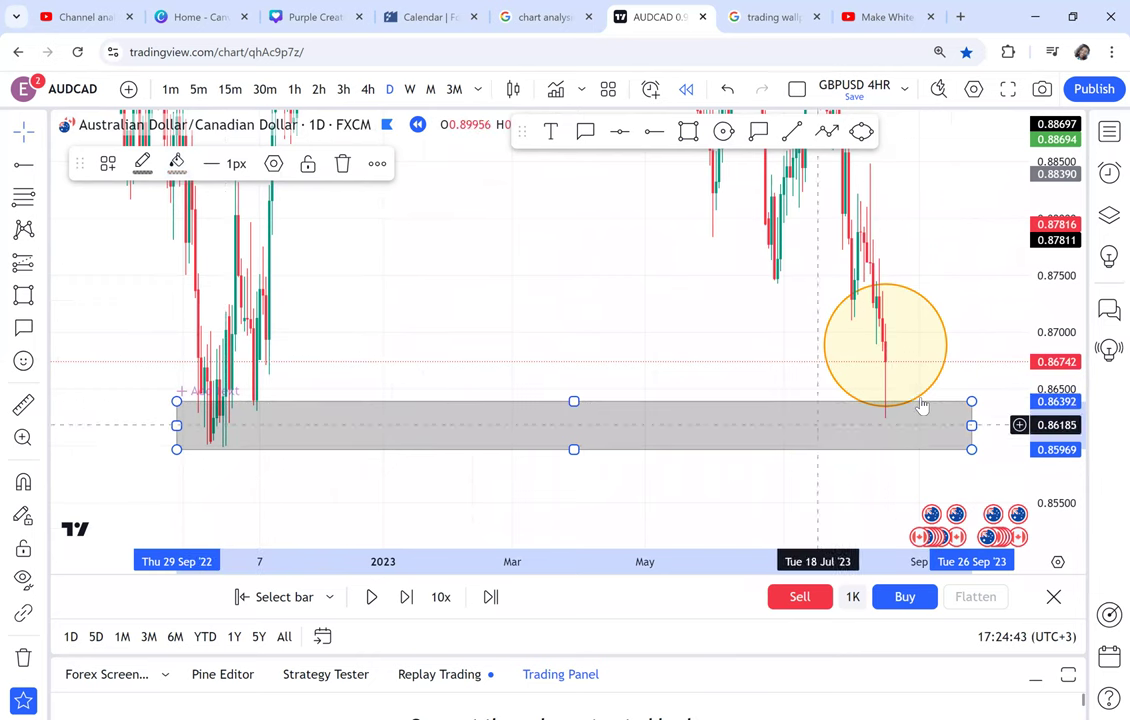
pyautogui.click(342, 166)
# Step: Switch to the 4-hour timeframe and delete the large circle around the recent candles
pyautogui.hscroll(10, 585, 368)
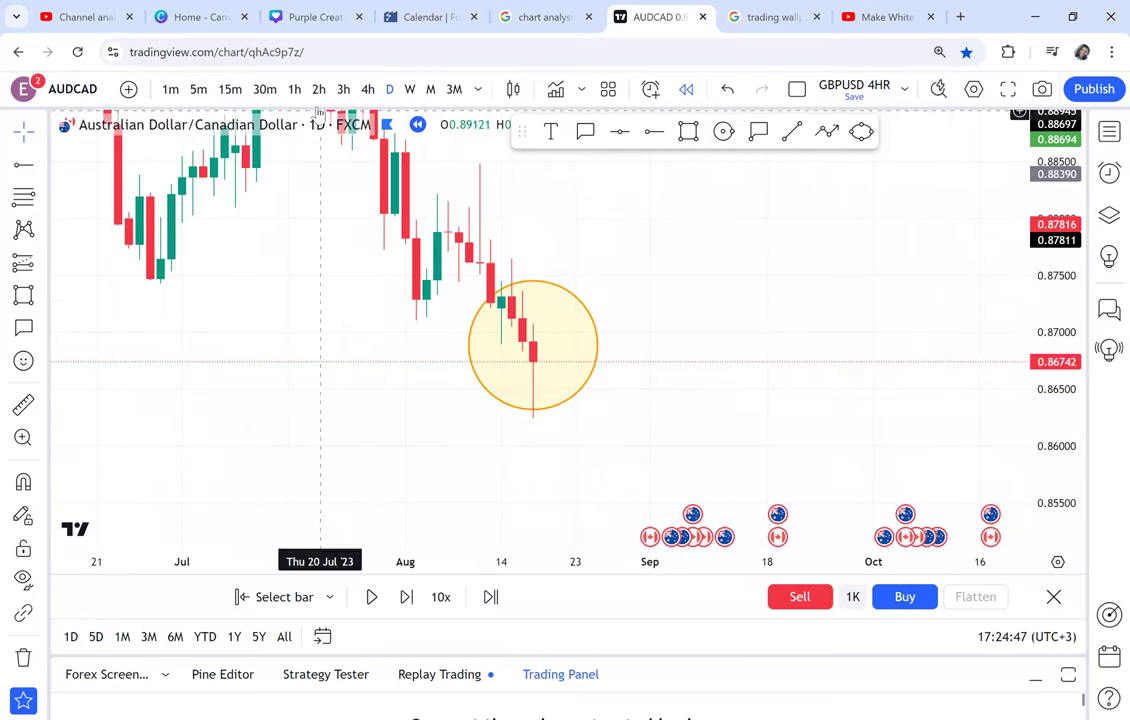
pyautogui.click(369, 91)
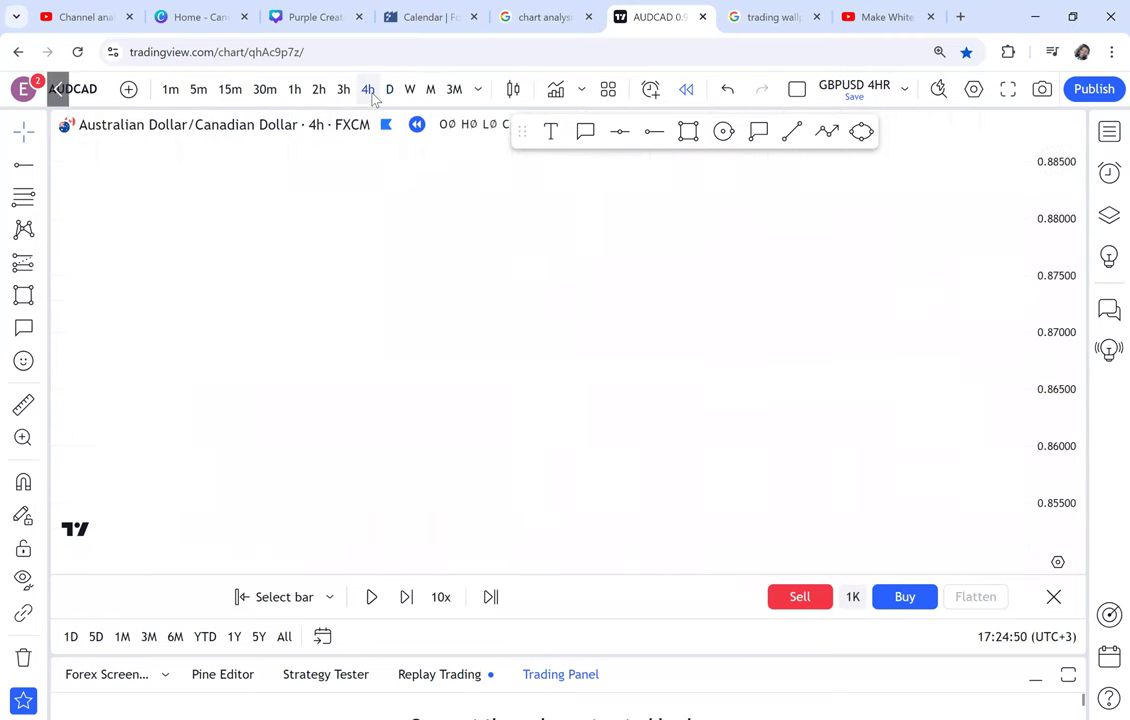
pyautogui.scroll(-3, 882, 398)
pyautogui.moveTo(1057, 463); pyautogui.dragTo(1042, 300)
pyautogui.moveTo(815, 440); pyautogui.dragTo(724, 426)
pyautogui.click(719, 391)
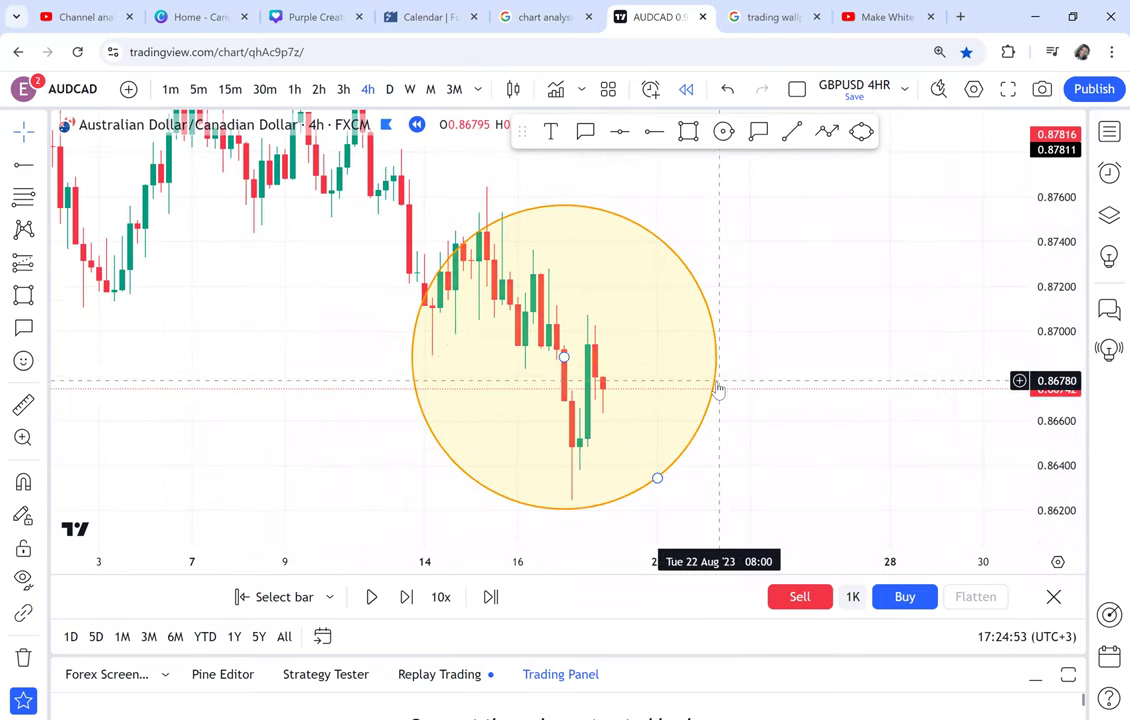
pyautogui.click(342, 164)
# Step: Draw a horizontal ray at the low of the August 2023 4-hour swing, about 0.8625
pyautogui.click(652, 133)
pyautogui.click(401, 498)
pyautogui.moveTo(758, 420); pyautogui.dragTo(747, 356)
pyautogui.scroll(2, 751, 357)
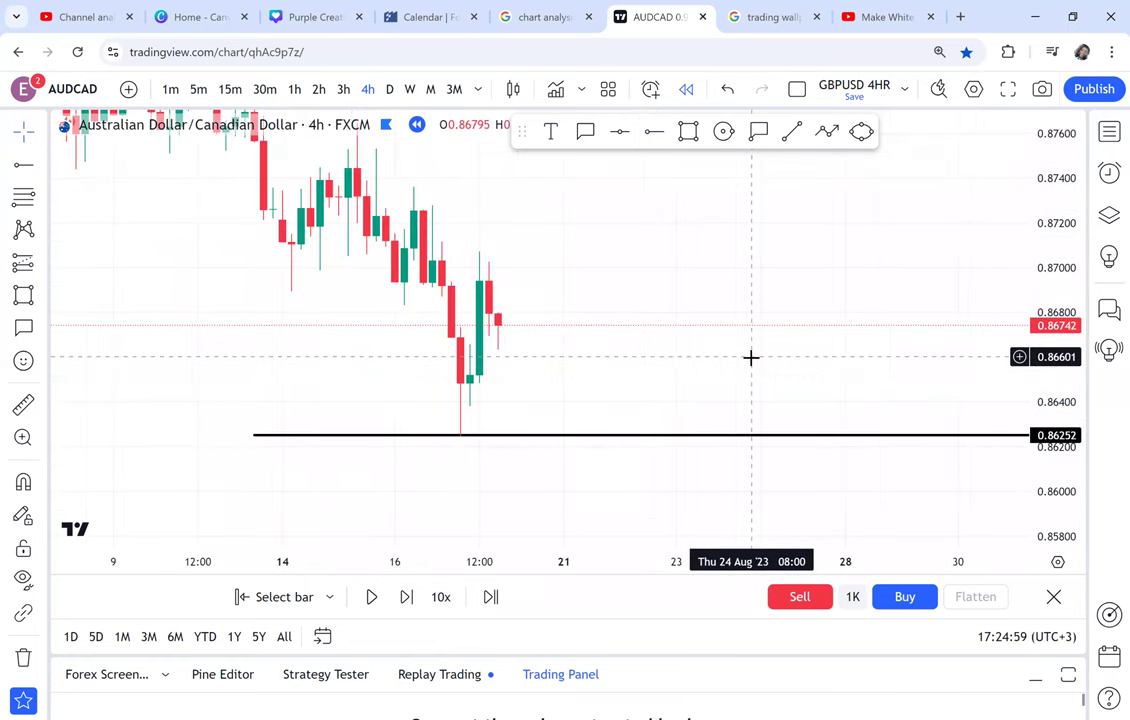
# Step: Try a narrow rectangle beside the latest 4-hour candle and delete it
pyautogui.scroll(-2, 768, 364)
pyautogui.scroll(-2, 766, 370)
pyautogui.moveTo(797, 319); pyautogui.dragTo(689, 305)
pyautogui.click(689, 135)
pyautogui.click(590, 310)
pyautogui.click(608, 470)
pyautogui.click(611, 358)
pyautogui.click(602, 355)
pyautogui.click(345, 164)
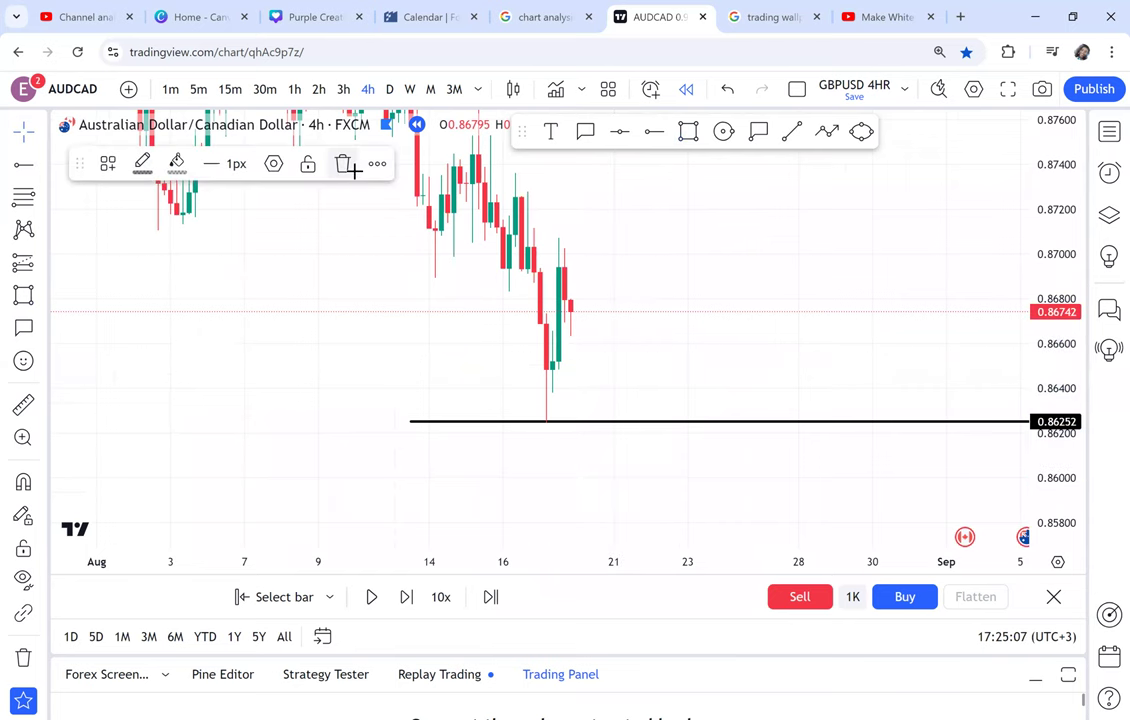
# Step: Try a small circle centred at about 0.8649 around the base of the large green candle, and delete it
pyautogui.scroll(3, 631, 409)
pyautogui.hscroll(-3, 545, 350)
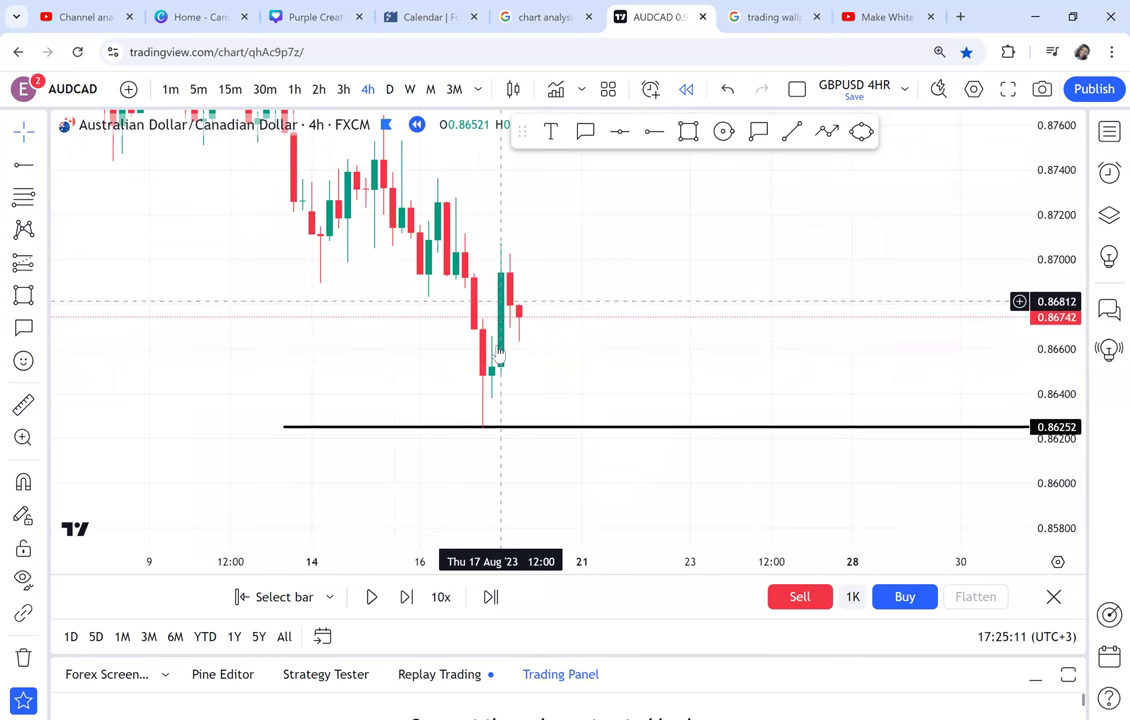
pyautogui.click(723, 133)
pyautogui.click(501, 373)
pyautogui.click(491, 401)
pyautogui.click(580, 347)
pyautogui.click(499, 371)
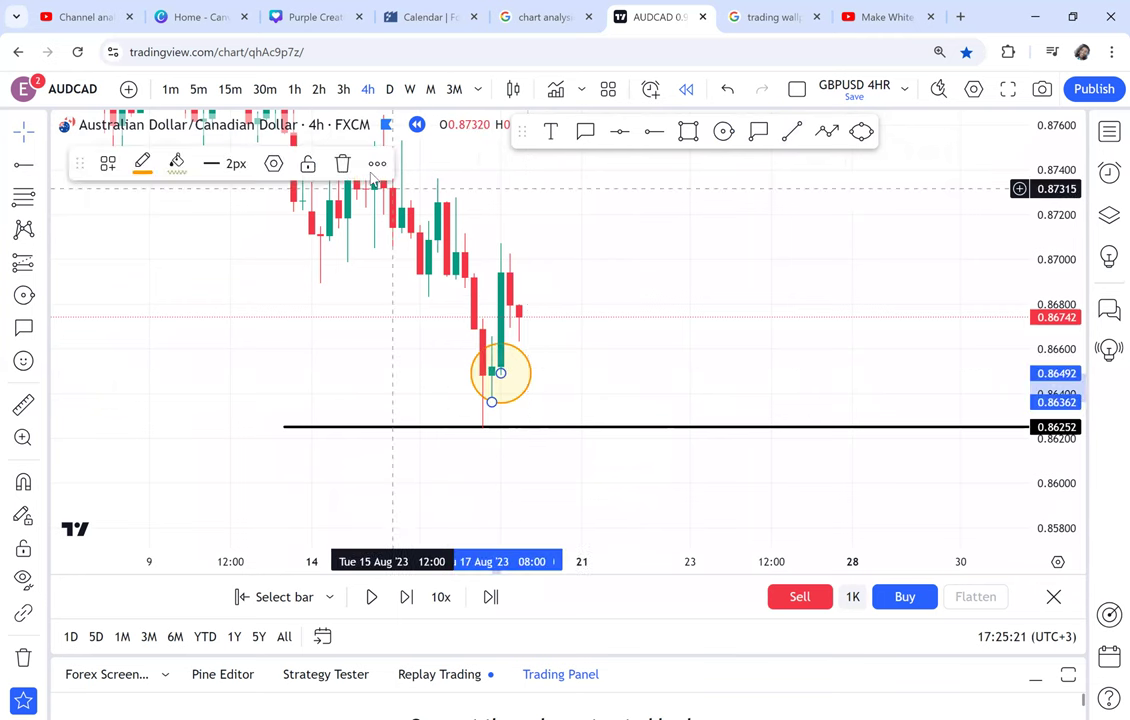
pyautogui.click(345, 163)
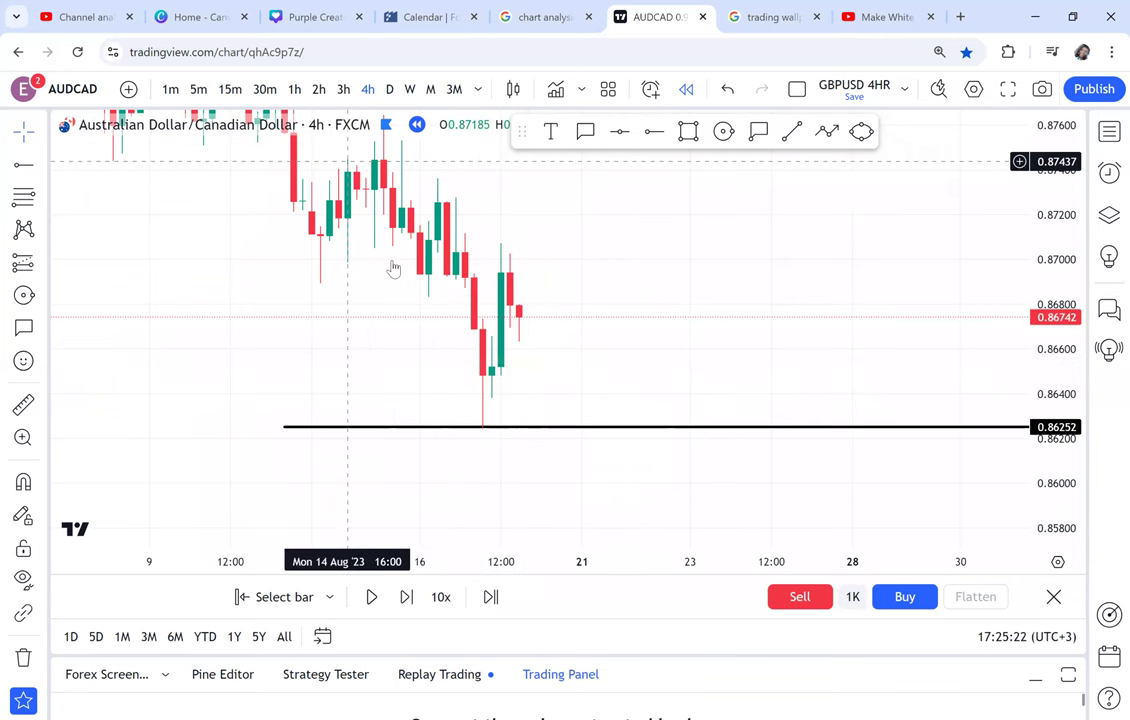
# Step: Advance the replay to the 18 August 2023 candles and draw a horizontal ray at about 0.8680 from the large green 4-hour candle
pyautogui.click(402, 608)
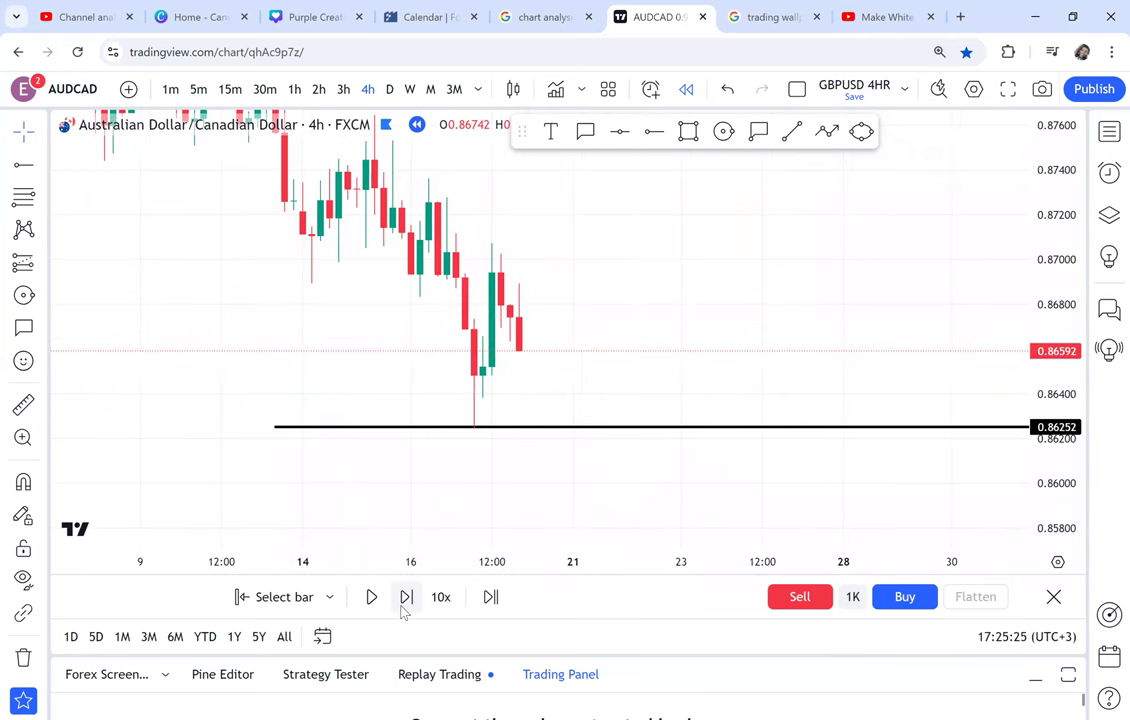
pyautogui.scroll(3, 1016, 396)
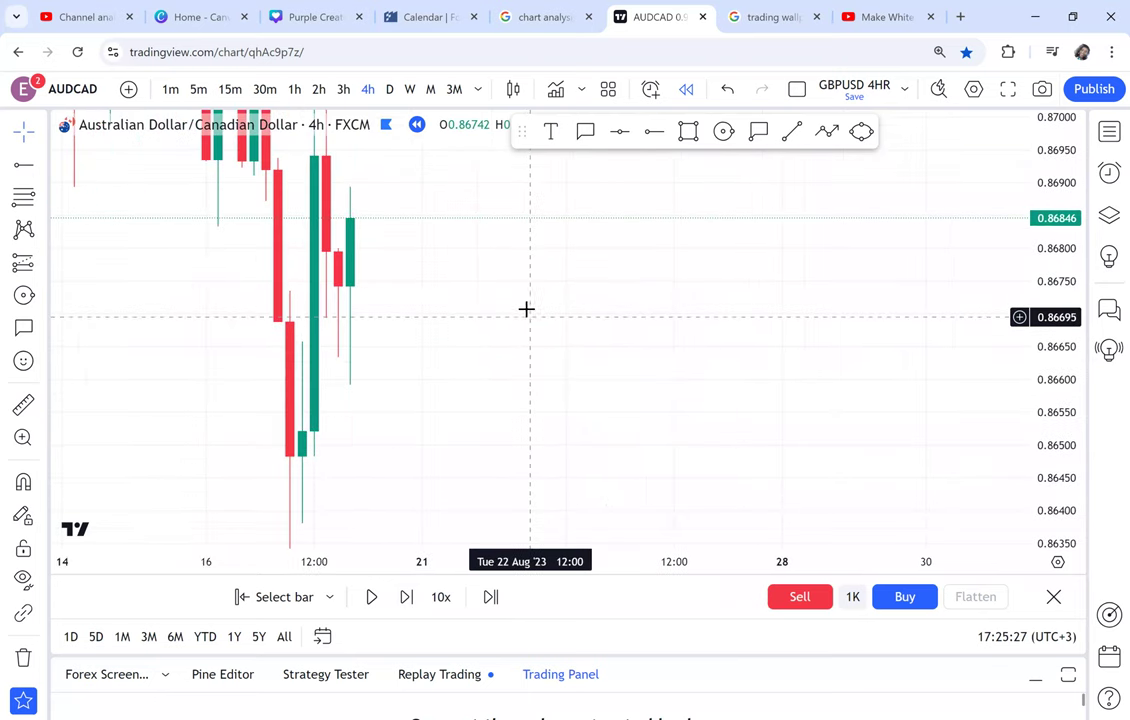
pyautogui.moveTo(526, 309); pyautogui.dragTo(872, 398)
pyautogui.scroll(2, 620, 325)
pyautogui.click(653, 131)
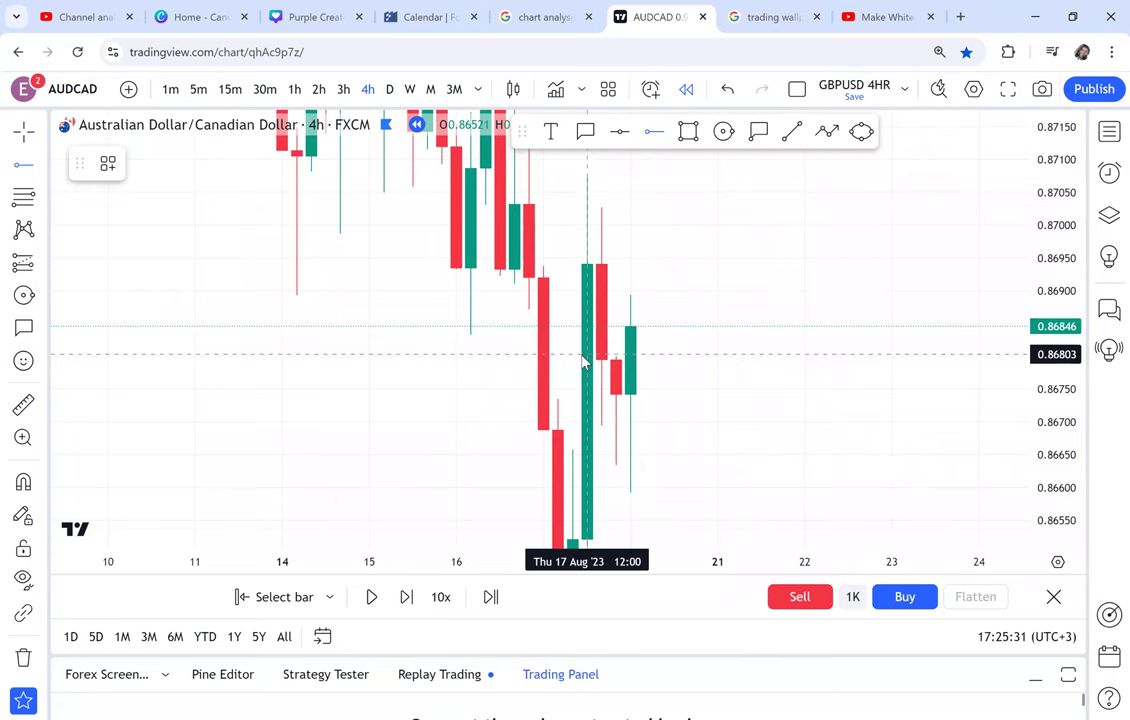
pyautogui.click(586, 355)
# Step: Measure about 32 pips upward from 0.8685 and draw a horizontal ray at about 0.8716 from the 16 August candles
pyautogui.moveTo(1040, 260); pyautogui.dragTo(1040, 486)
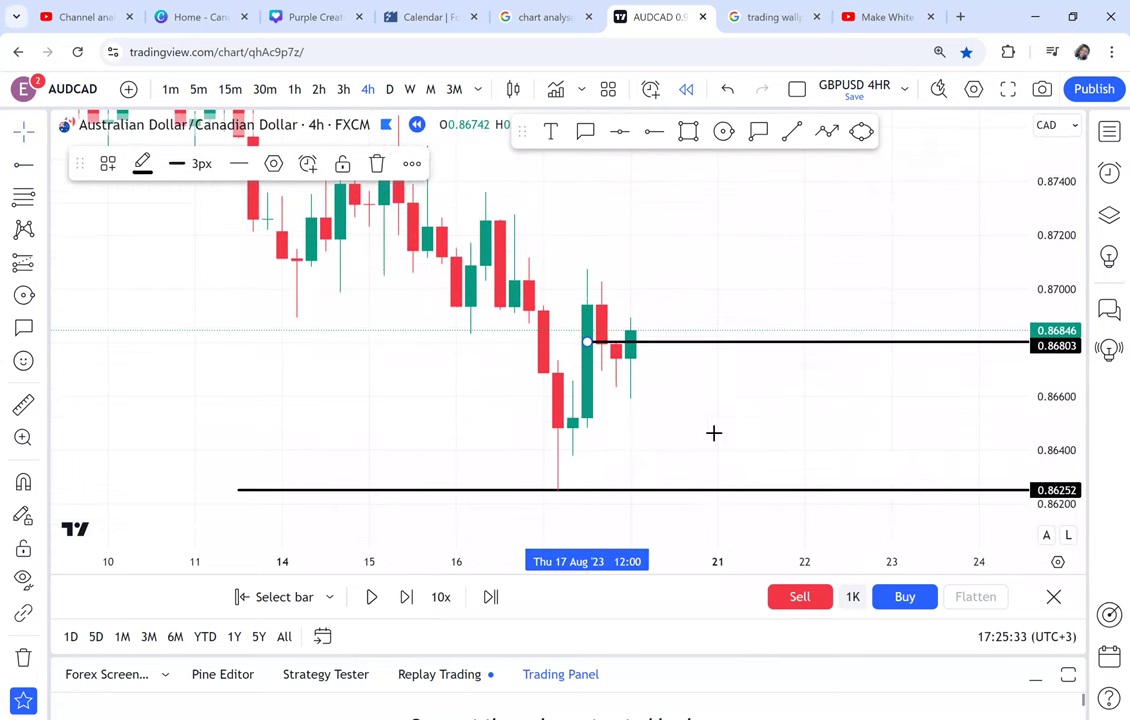
pyautogui.moveTo(710, 432); pyautogui.dragTo(728, 297)
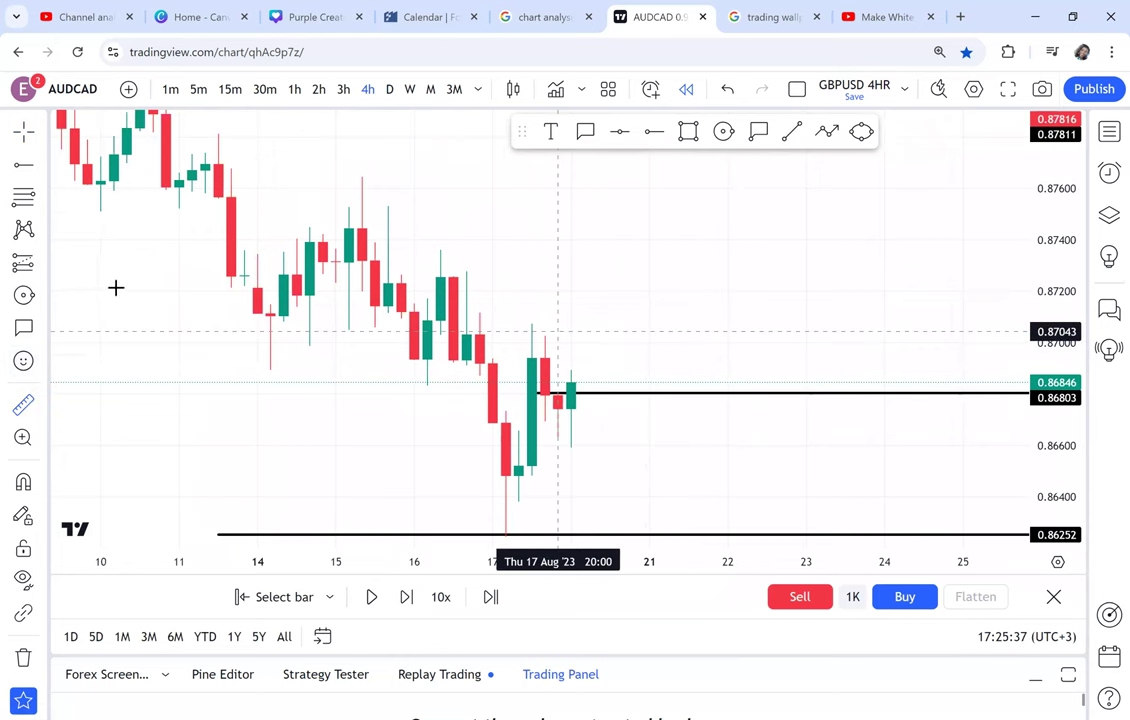
pyautogui.click(547, 381)
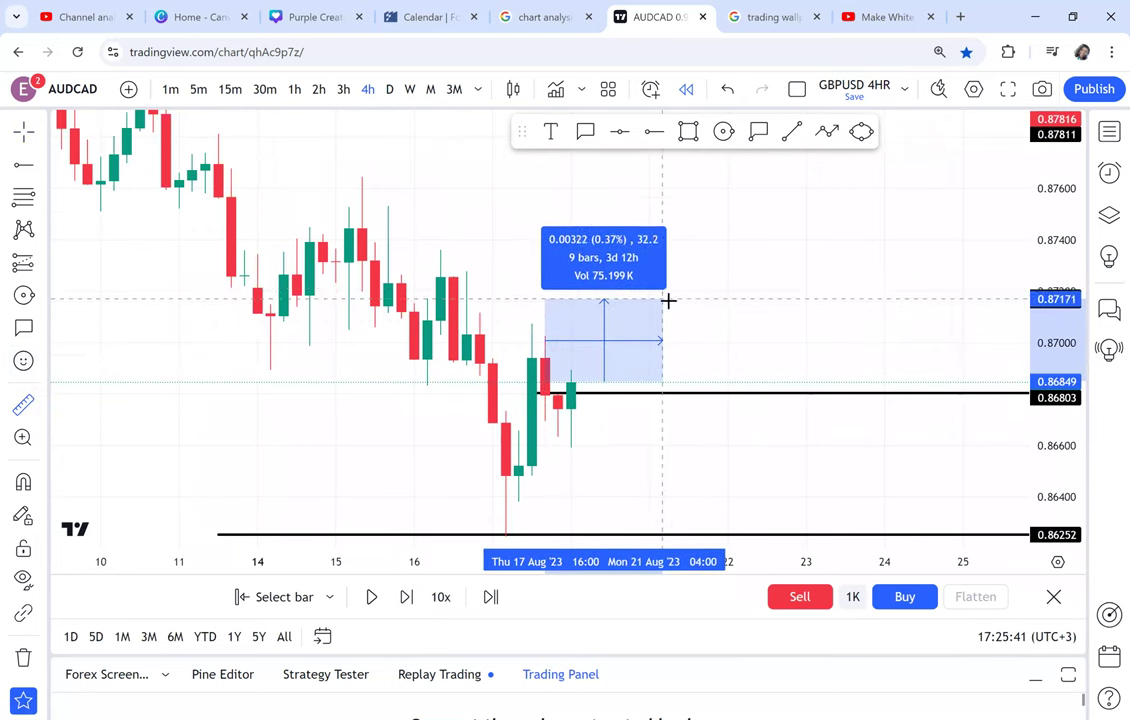
pyautogui.hotkey('alt', 'j')
pyautogui.click(440, 301)
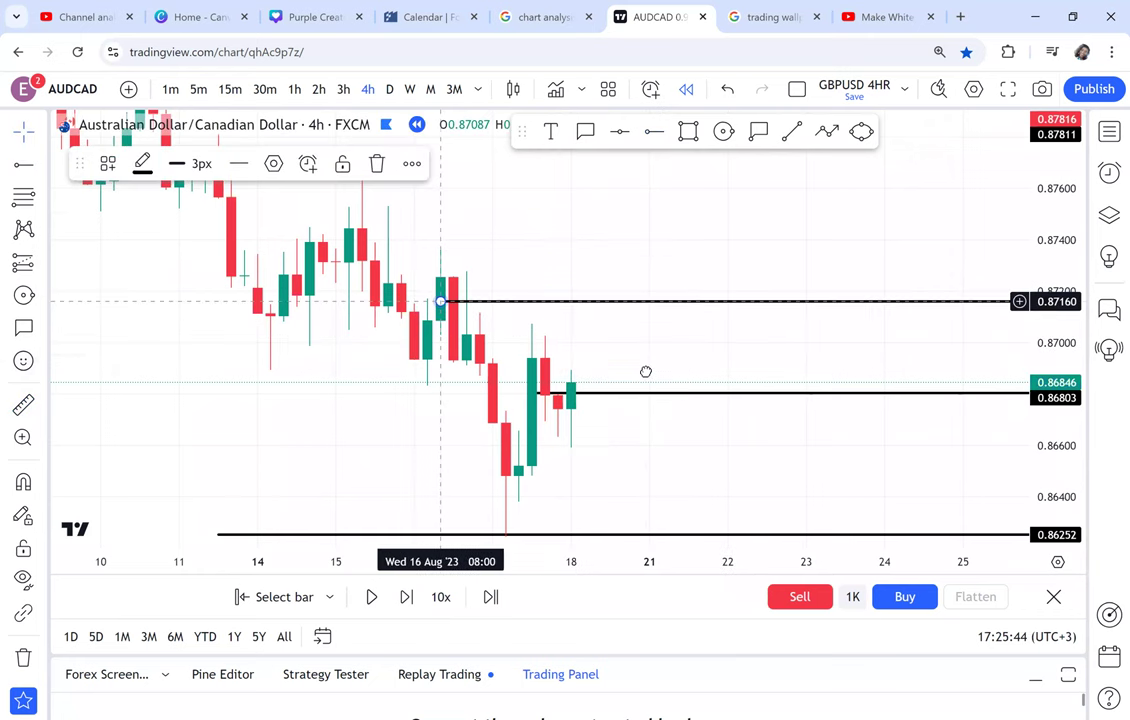
# Step: Place a long position on the 18 August candle with entry at about 0.8685, target at 0.8716 and stop at about 0.8625
pyautogui.moveTo(646, 372); pyautogui.dragTo(615, 322)
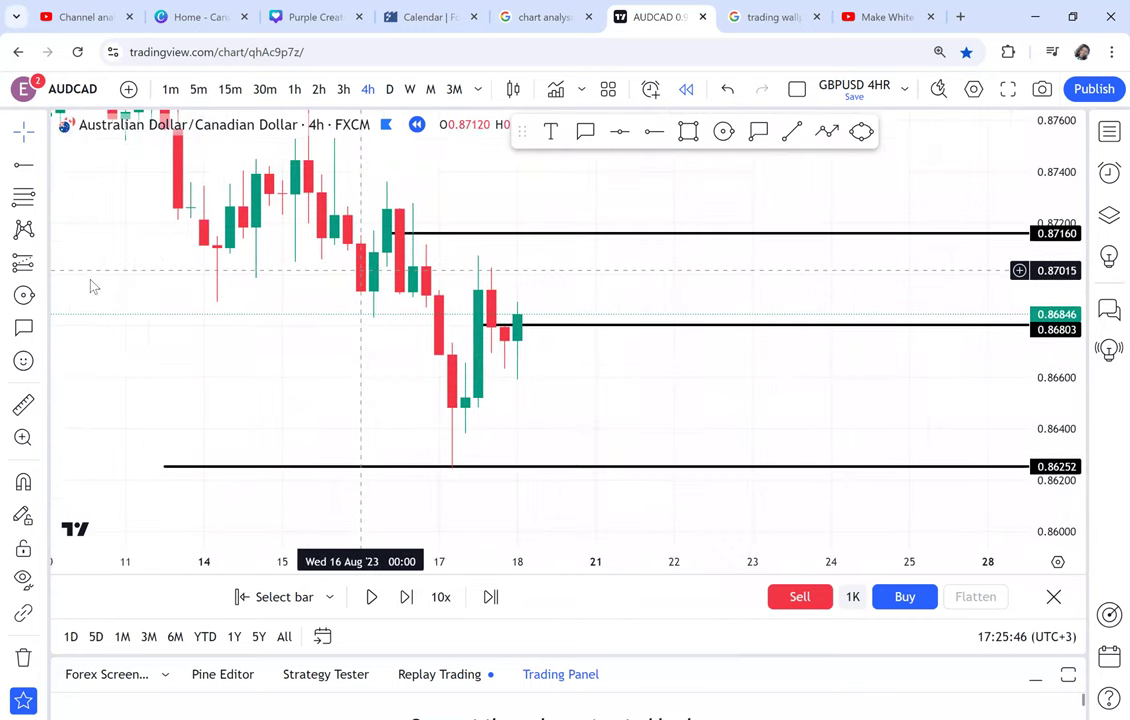
pyautogui.click(42, 263)
pyautogui.click(523, 308)
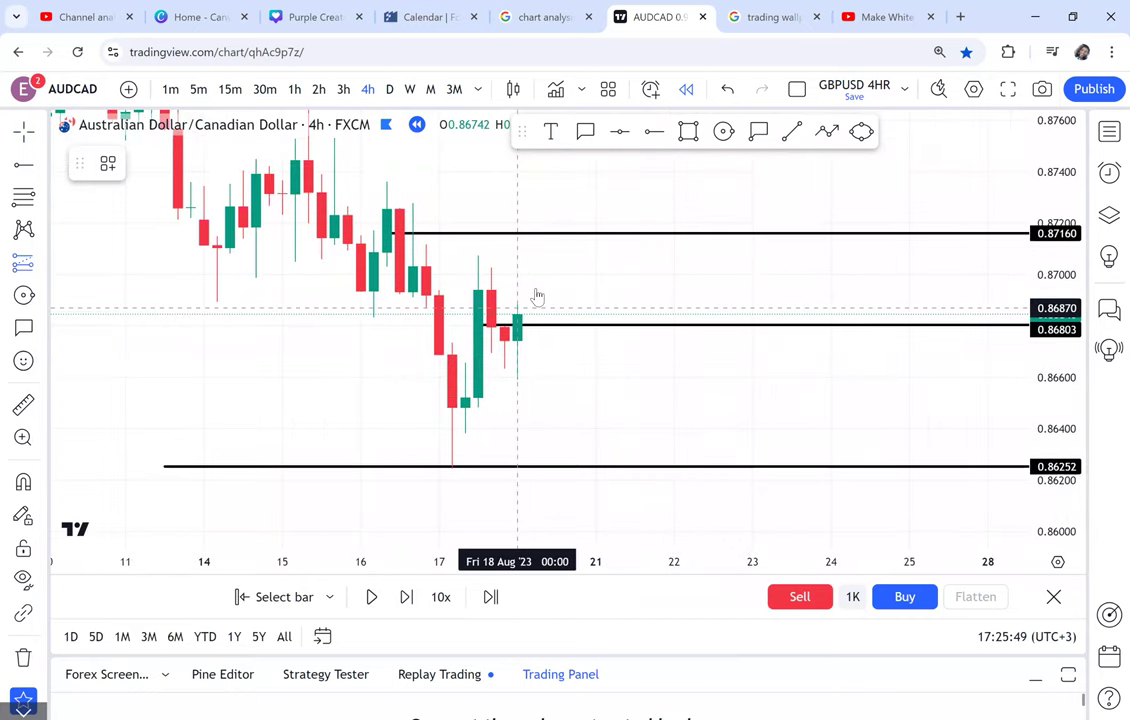
pyautogui.click(517, 212)
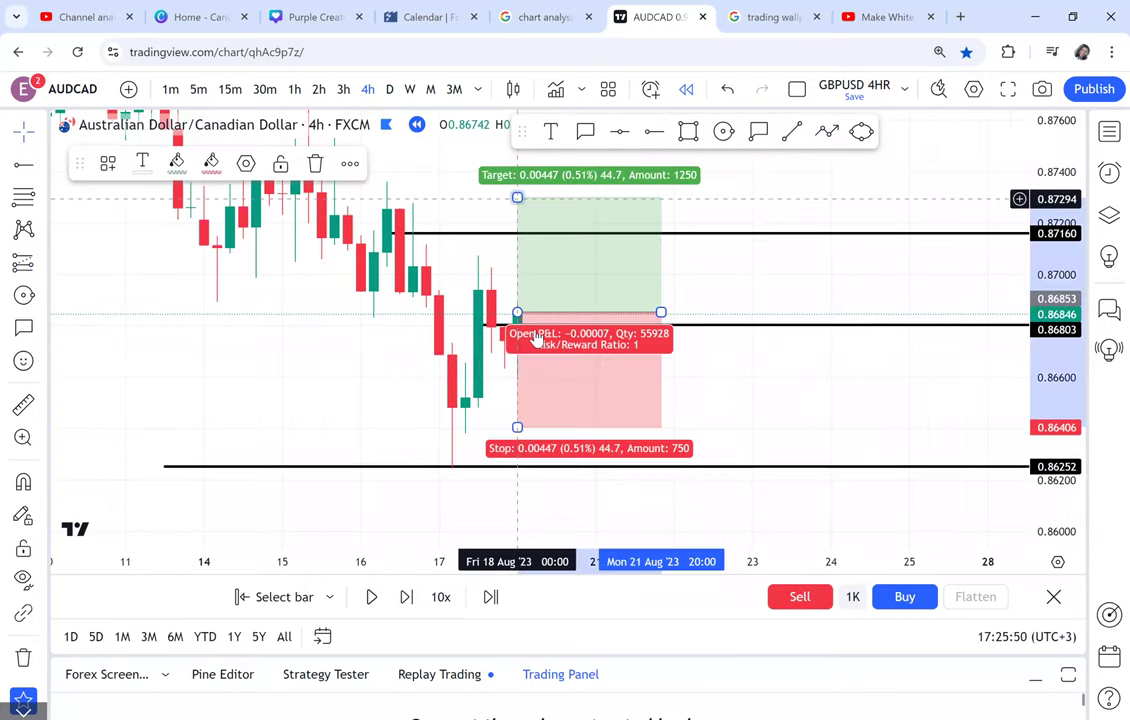
pyautogui.moveTo(517, 198); pyautogui.dragTo(517, 233)
pyautogui.click(517, 428)
pyautogui.moveTo(513, 470); pyautogui.dragTo(513, 468)
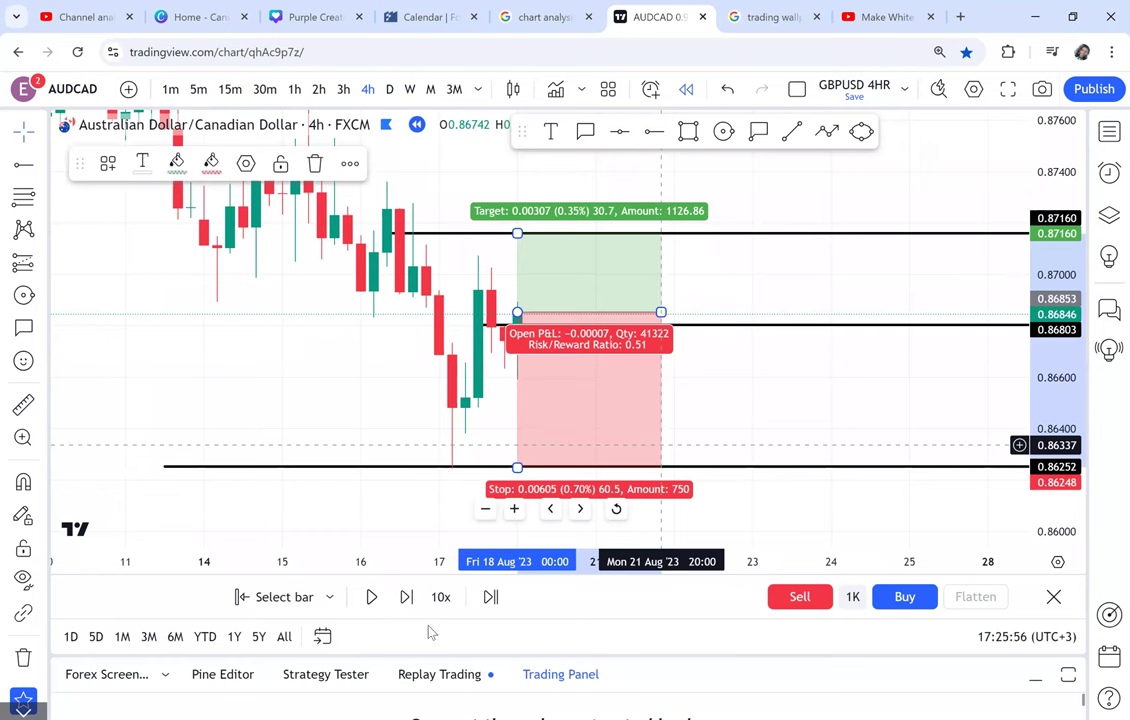
# Step: Advance the replay bar by bar until price reaches the 0.8716 target line on 22 August 2023
pyautogui.click(407, 597)
pyautogui.click(407, 597)
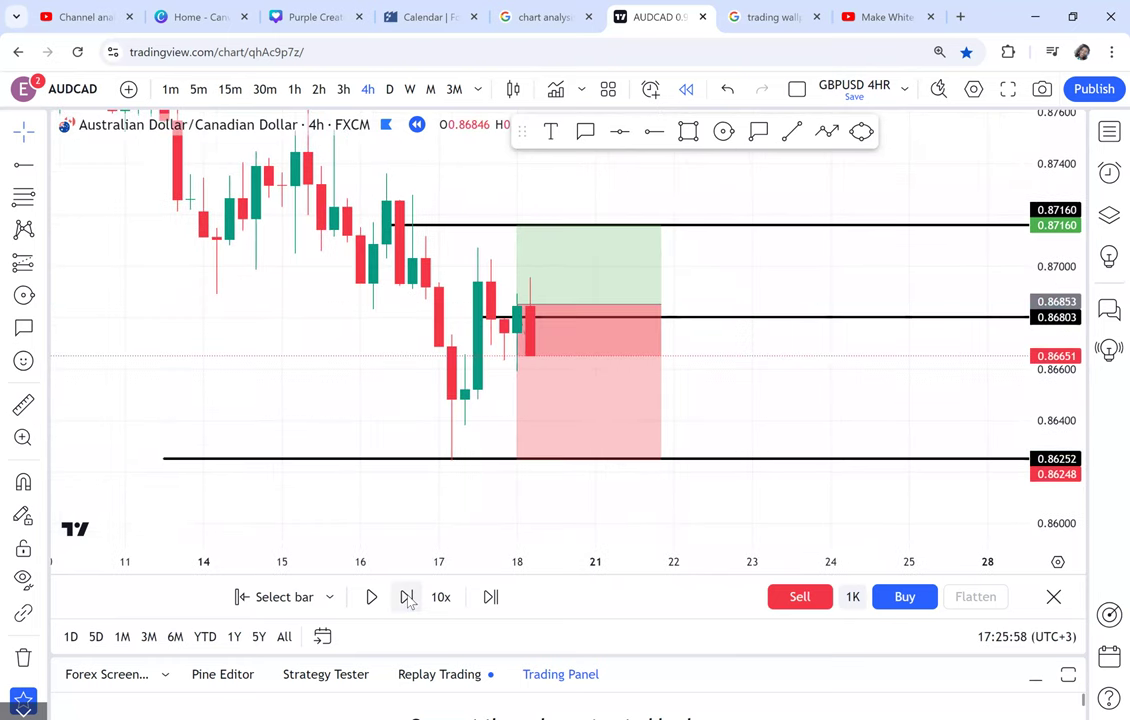
pyautogui.click(407, 597)
pyautogui.click(407, 597)
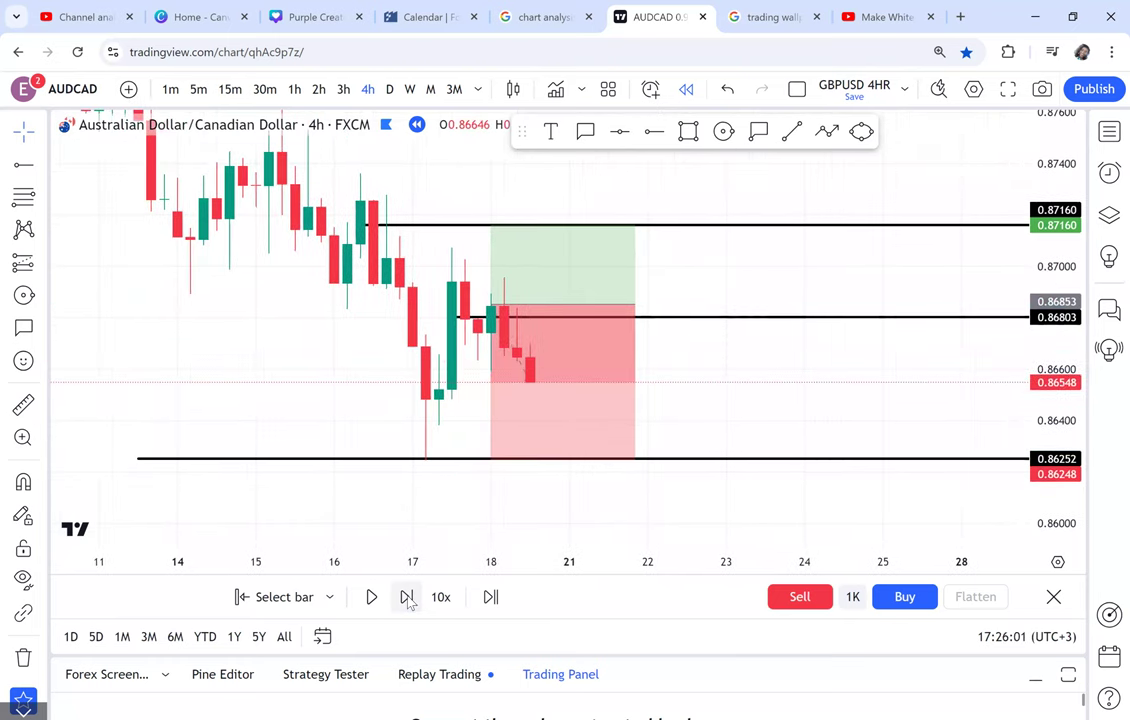
pyautogui.click(407, 597)
pyautogui.click(407, 597)
pyautogui.click(407, 597)
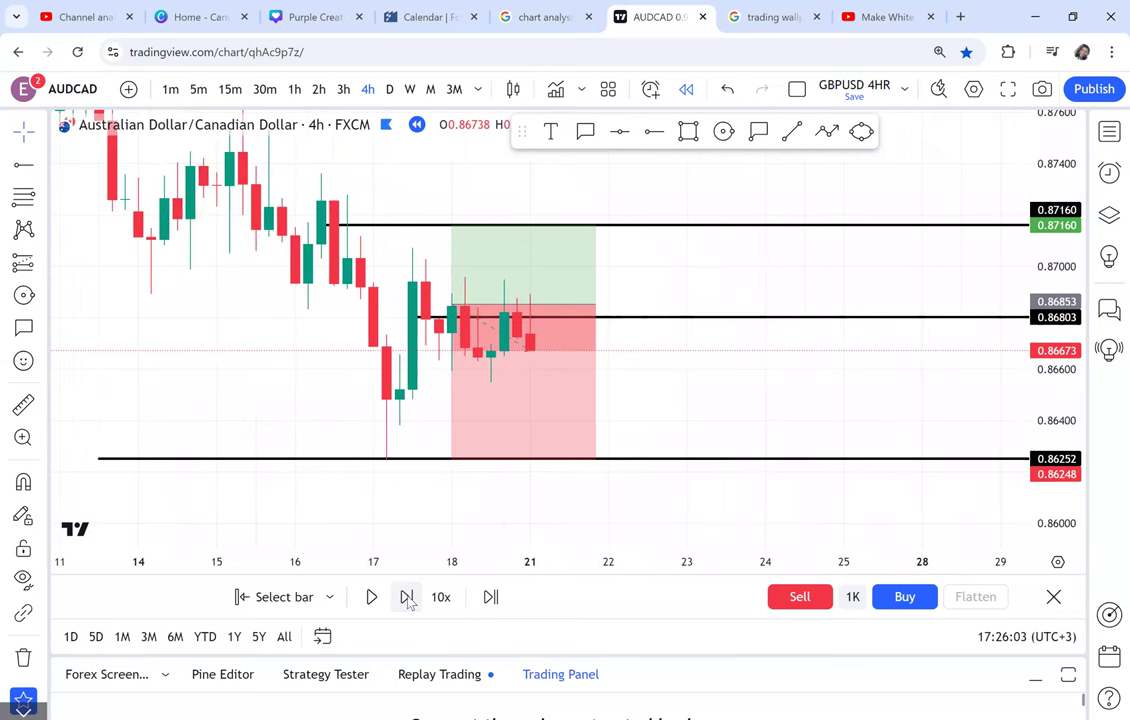
pyautogui.click(407, 597)
pyautogui.click(407, 597)
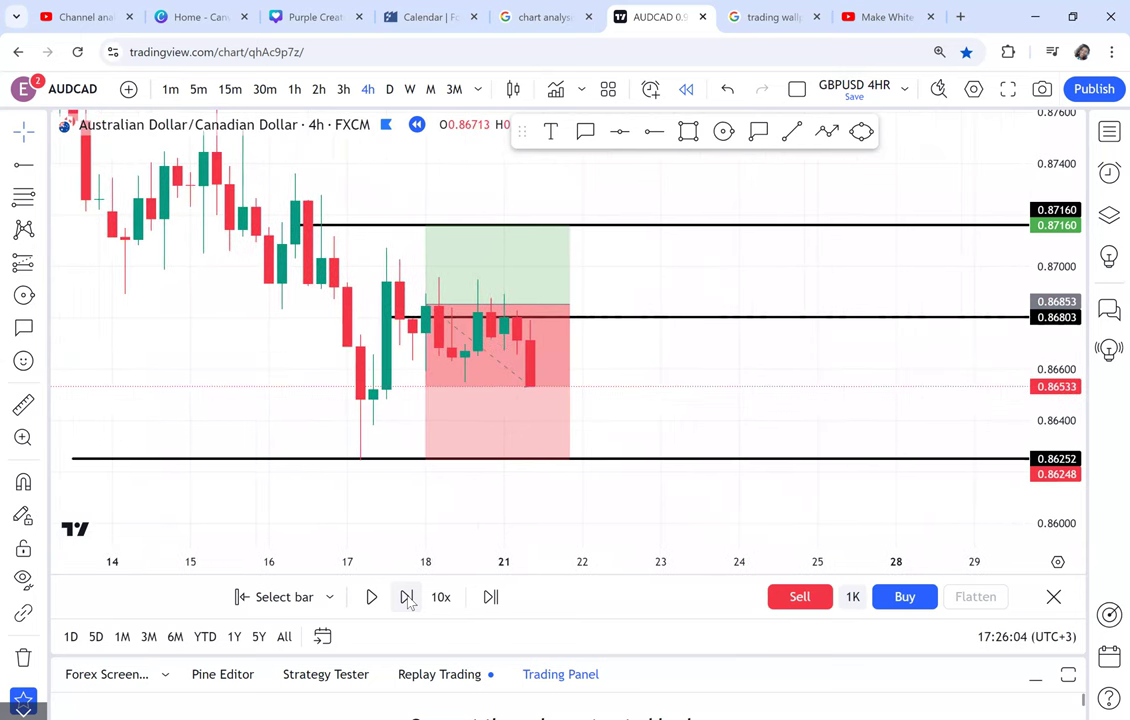
pyautogui.click(407, 597)
pyautogui.click(407, 597)
pyautogui.click(407, 597)
pyautogui.click(407, 597)
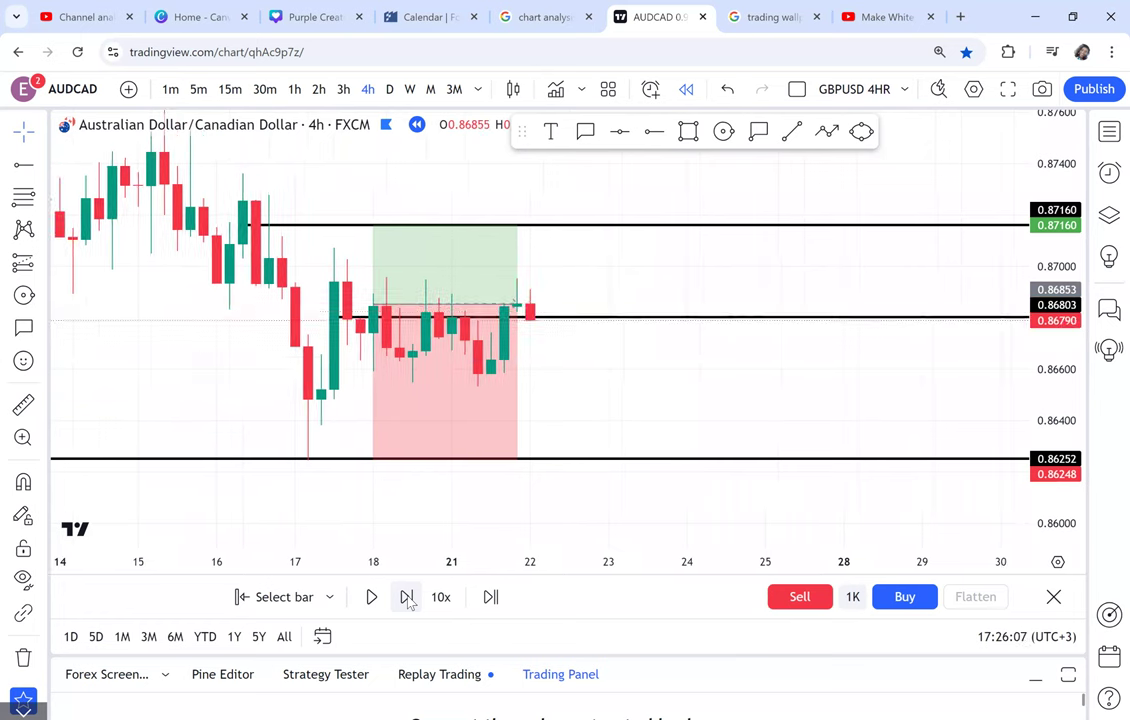
pyautogui.click(407, 597)
pyautogui.click(407, 597)
# Step: Shift the long position one bar later so it starts at 18 August 04:00, keeping its price levels
pyautogui.scroll(-2, 760, 404)
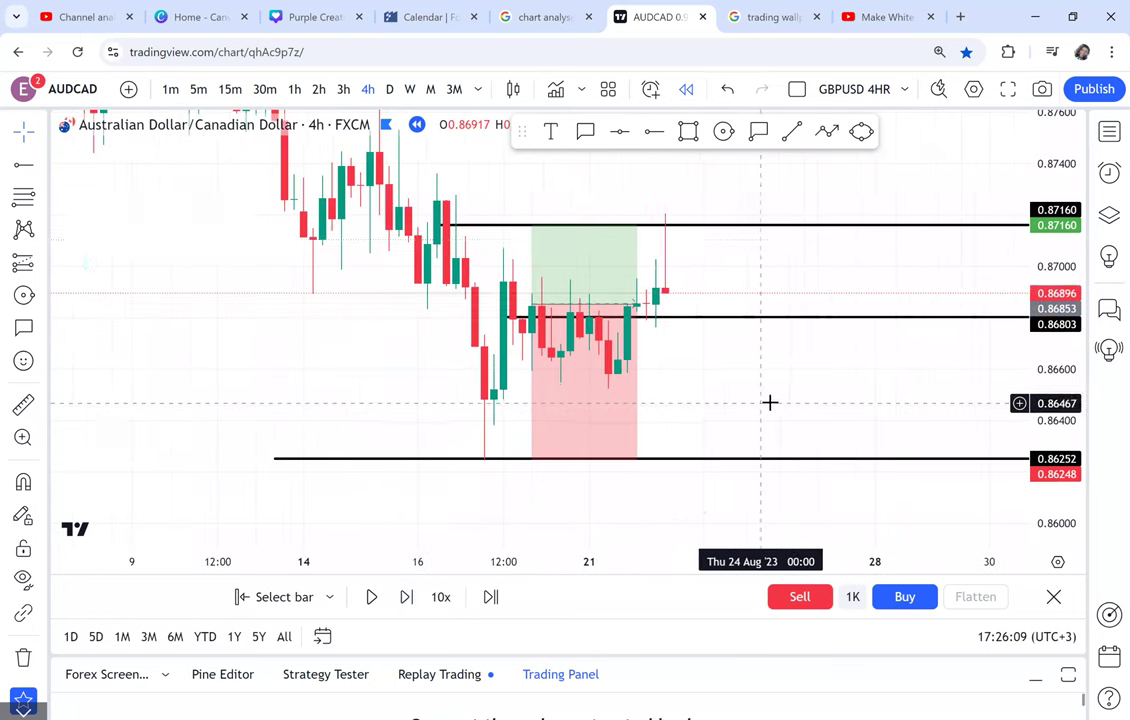
pyautogui.moveTo(1071, 494); pyautogui.dragTo(1052, 452)
pyautogui.scroll(2, 905, 407)
pyautogui.moveTo(537, 397); pyautogui.dragTo(549, 393)
# Step: Measure the price range across the long position's candles and clear the measurement
pyautogui.click(23, 404)
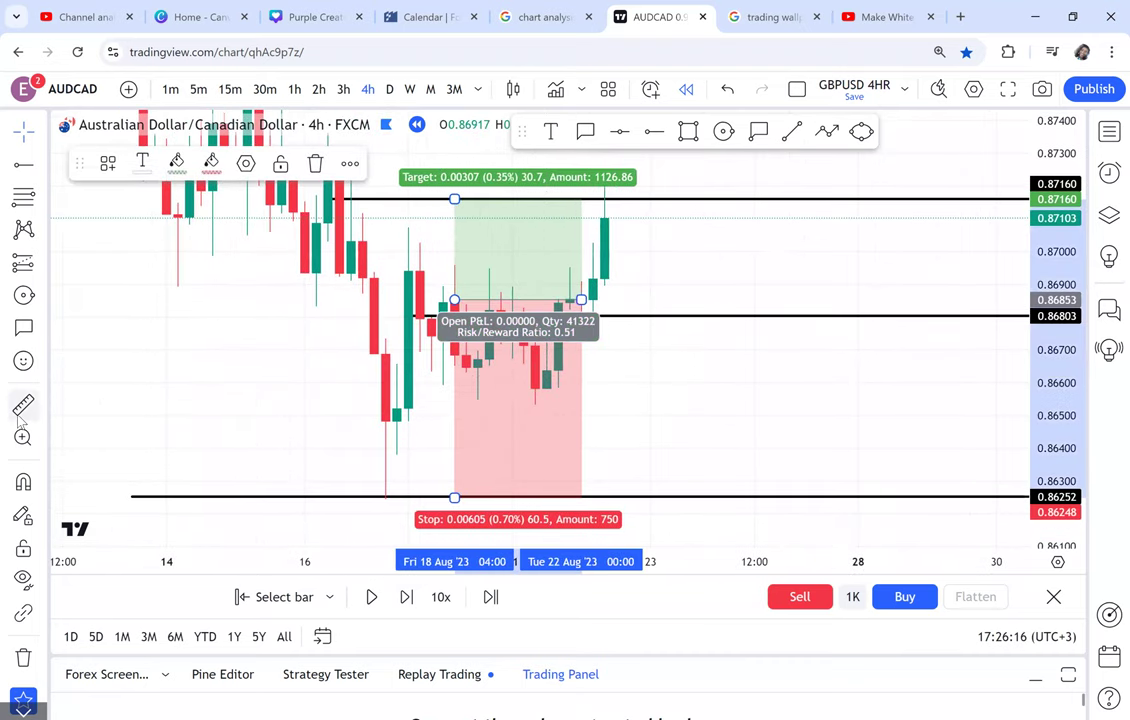
pyautogui.keyDown('shift'); pyautogui.click(377, 302); pyautogui.keyUp('shift')
pyautogui.click(620, 404)
pyautogui.click(741, 396)
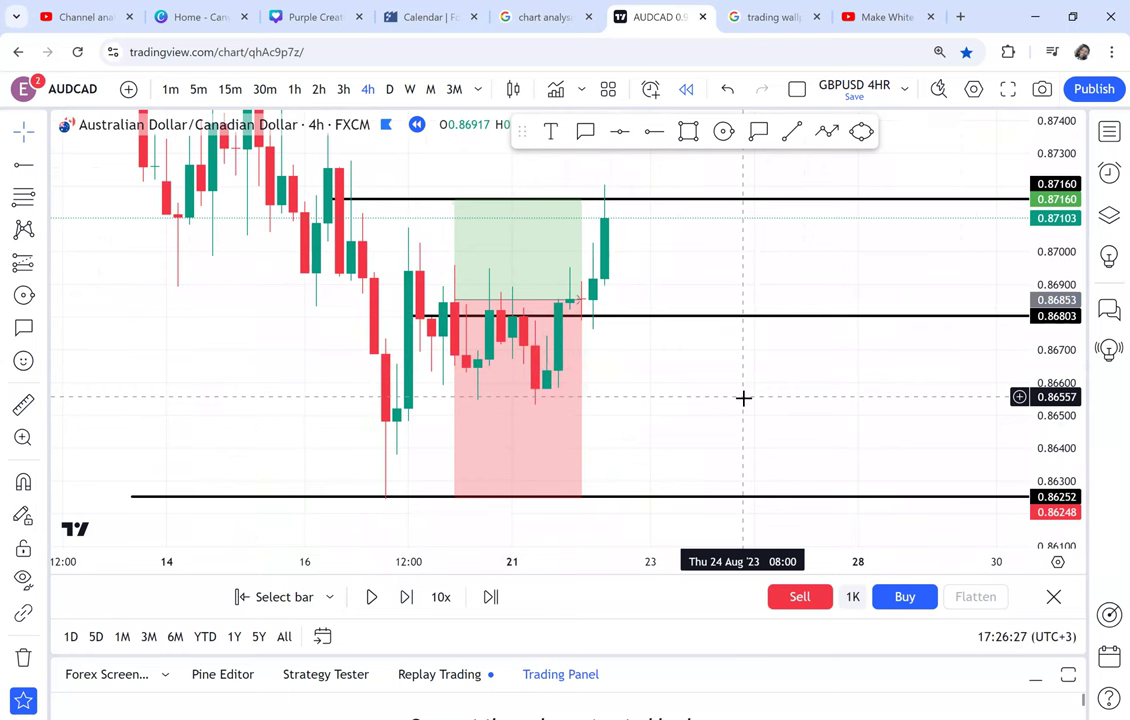
# Step: Switch to the daily timeframe and bring the strategy diagram with the hammer and bullish engulfing candles into view
pyautogui.scroll(-2, 726, 325)
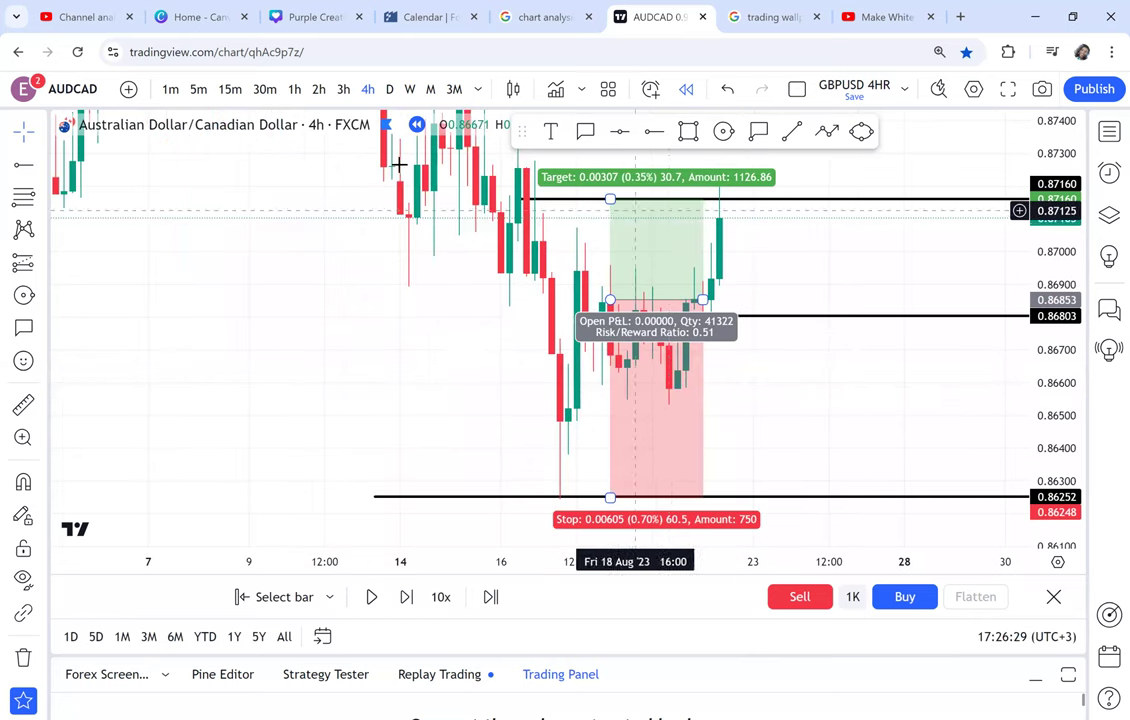
pyautogui.click(390, 90)
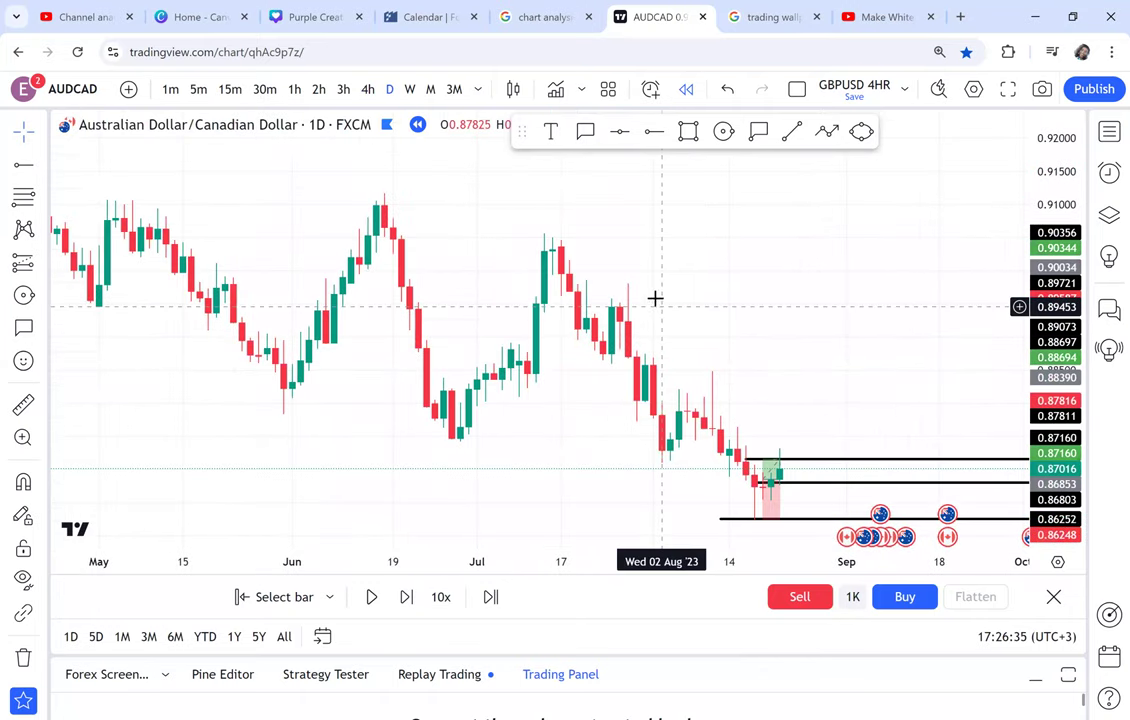
pyautogui.scroll(-10, 870, 410)
pyautogui.moveTo(1050, 233); pyautogui.dragTo(983, 537)
pyautogui.moveTo(908, 400); pyautogui.dragTo(247, 499)
pyautogui.moveTo(1061, 454); pyautogui.dragTo(1004, 177)
pyautogui.moveTo(657, 250); pyautogui.dragTo(717, 499)
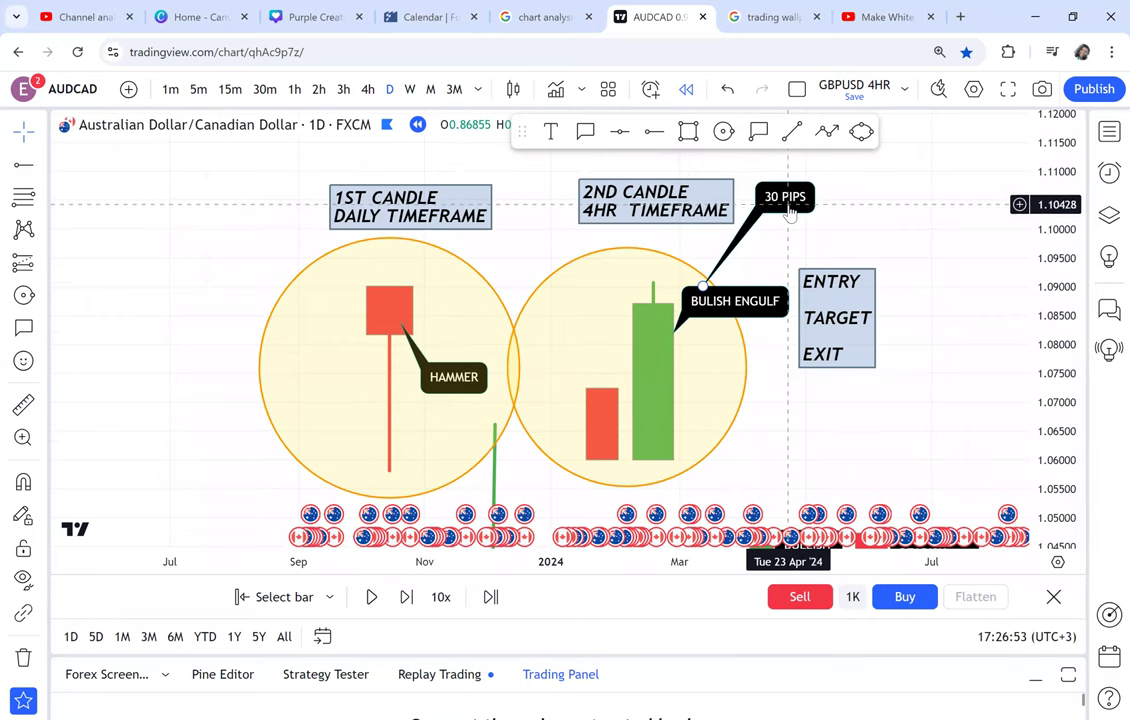
# Step: Add a text note beside the strategy diagram and paste the contact phone number with the course details and the $1000 and $100 prices
pyautogui.moveTo(196, 378); pyautogui.dragTo(318, 413)
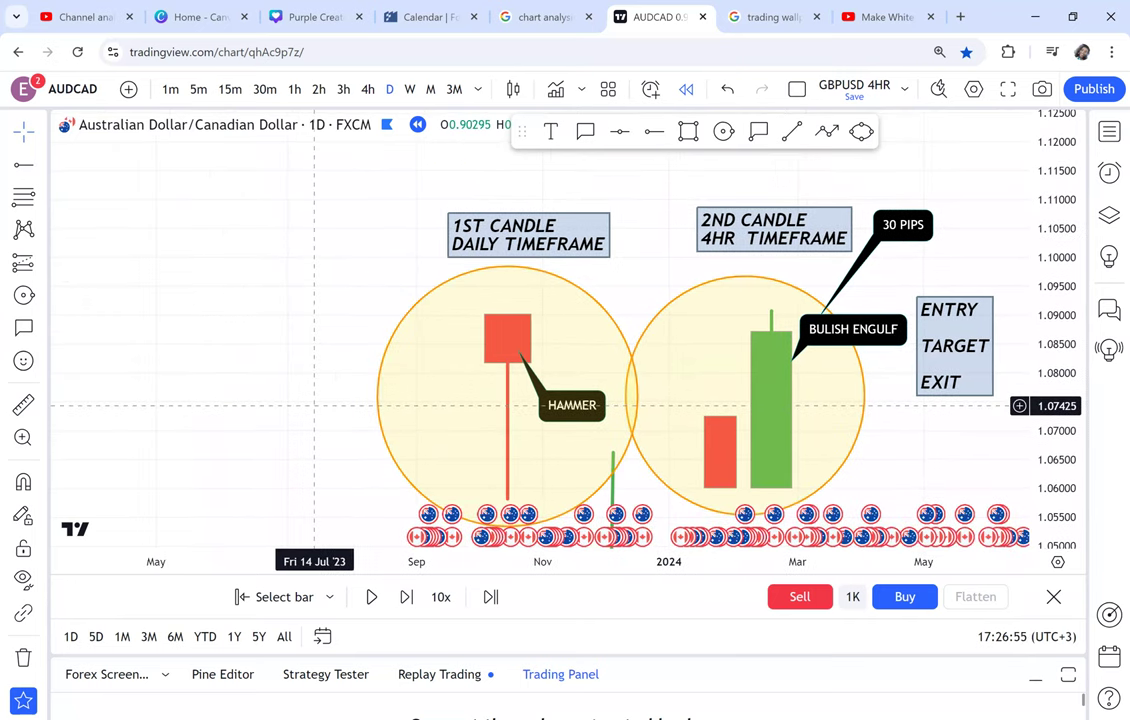
pyautogui.click(551, 134)
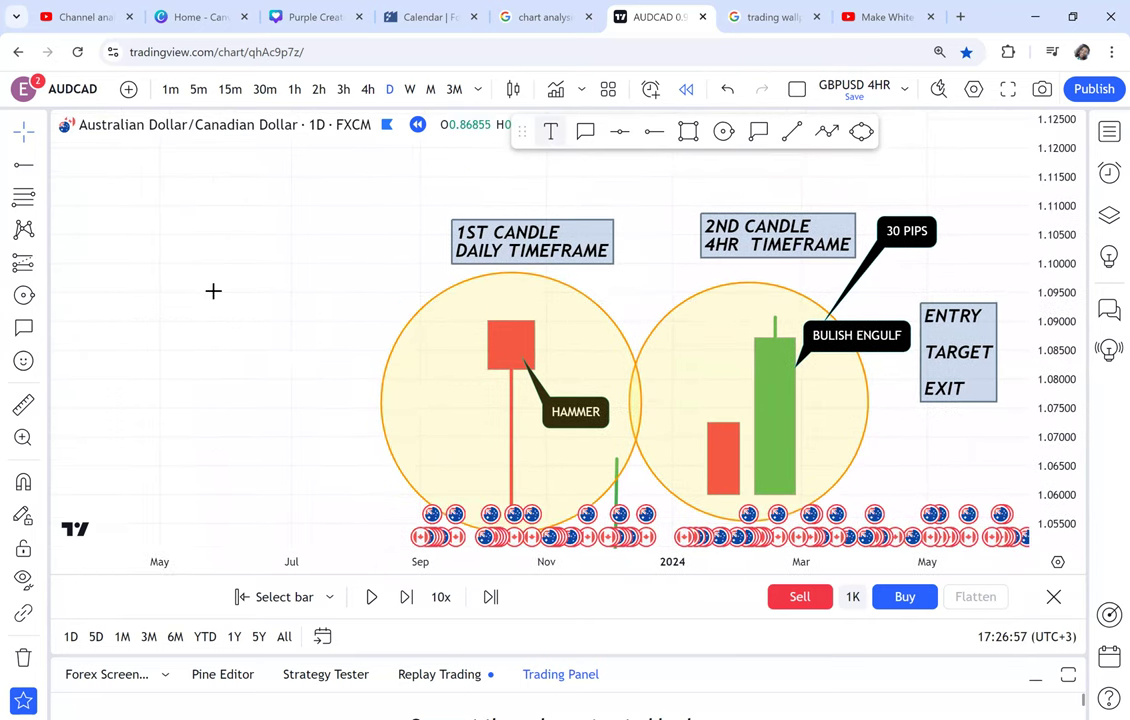
pyautogui.click(143, 261)
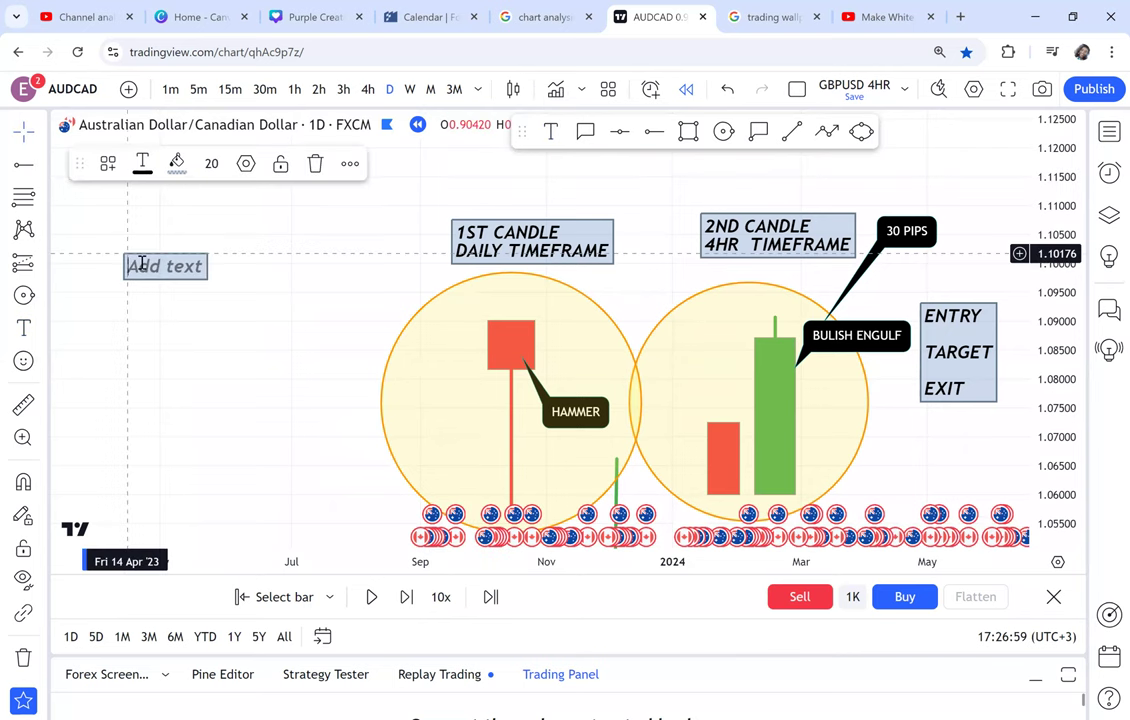
pyautogui.rightClick(180, 448)
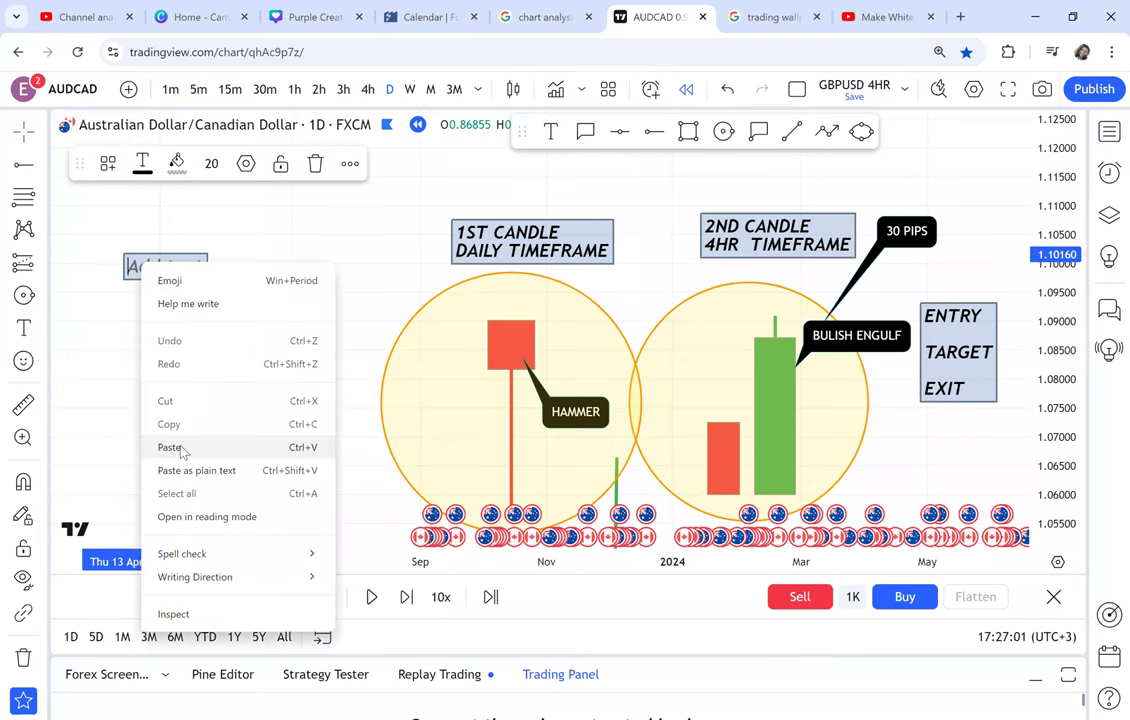
pyautogui.click(180, 448)
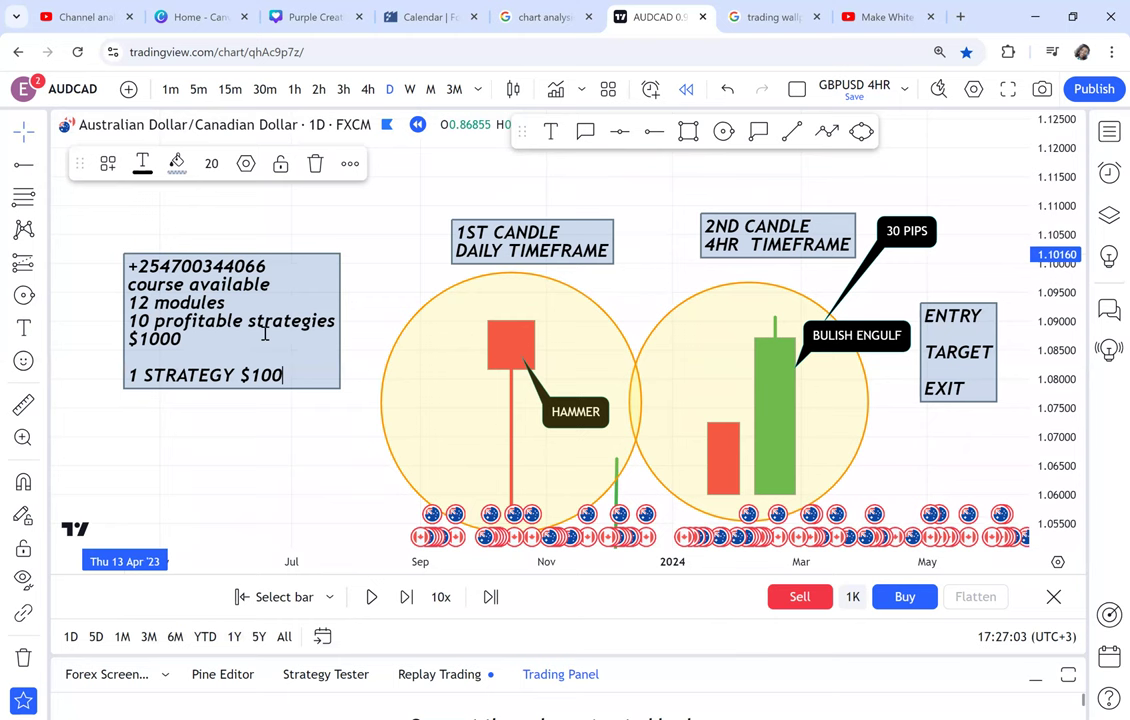